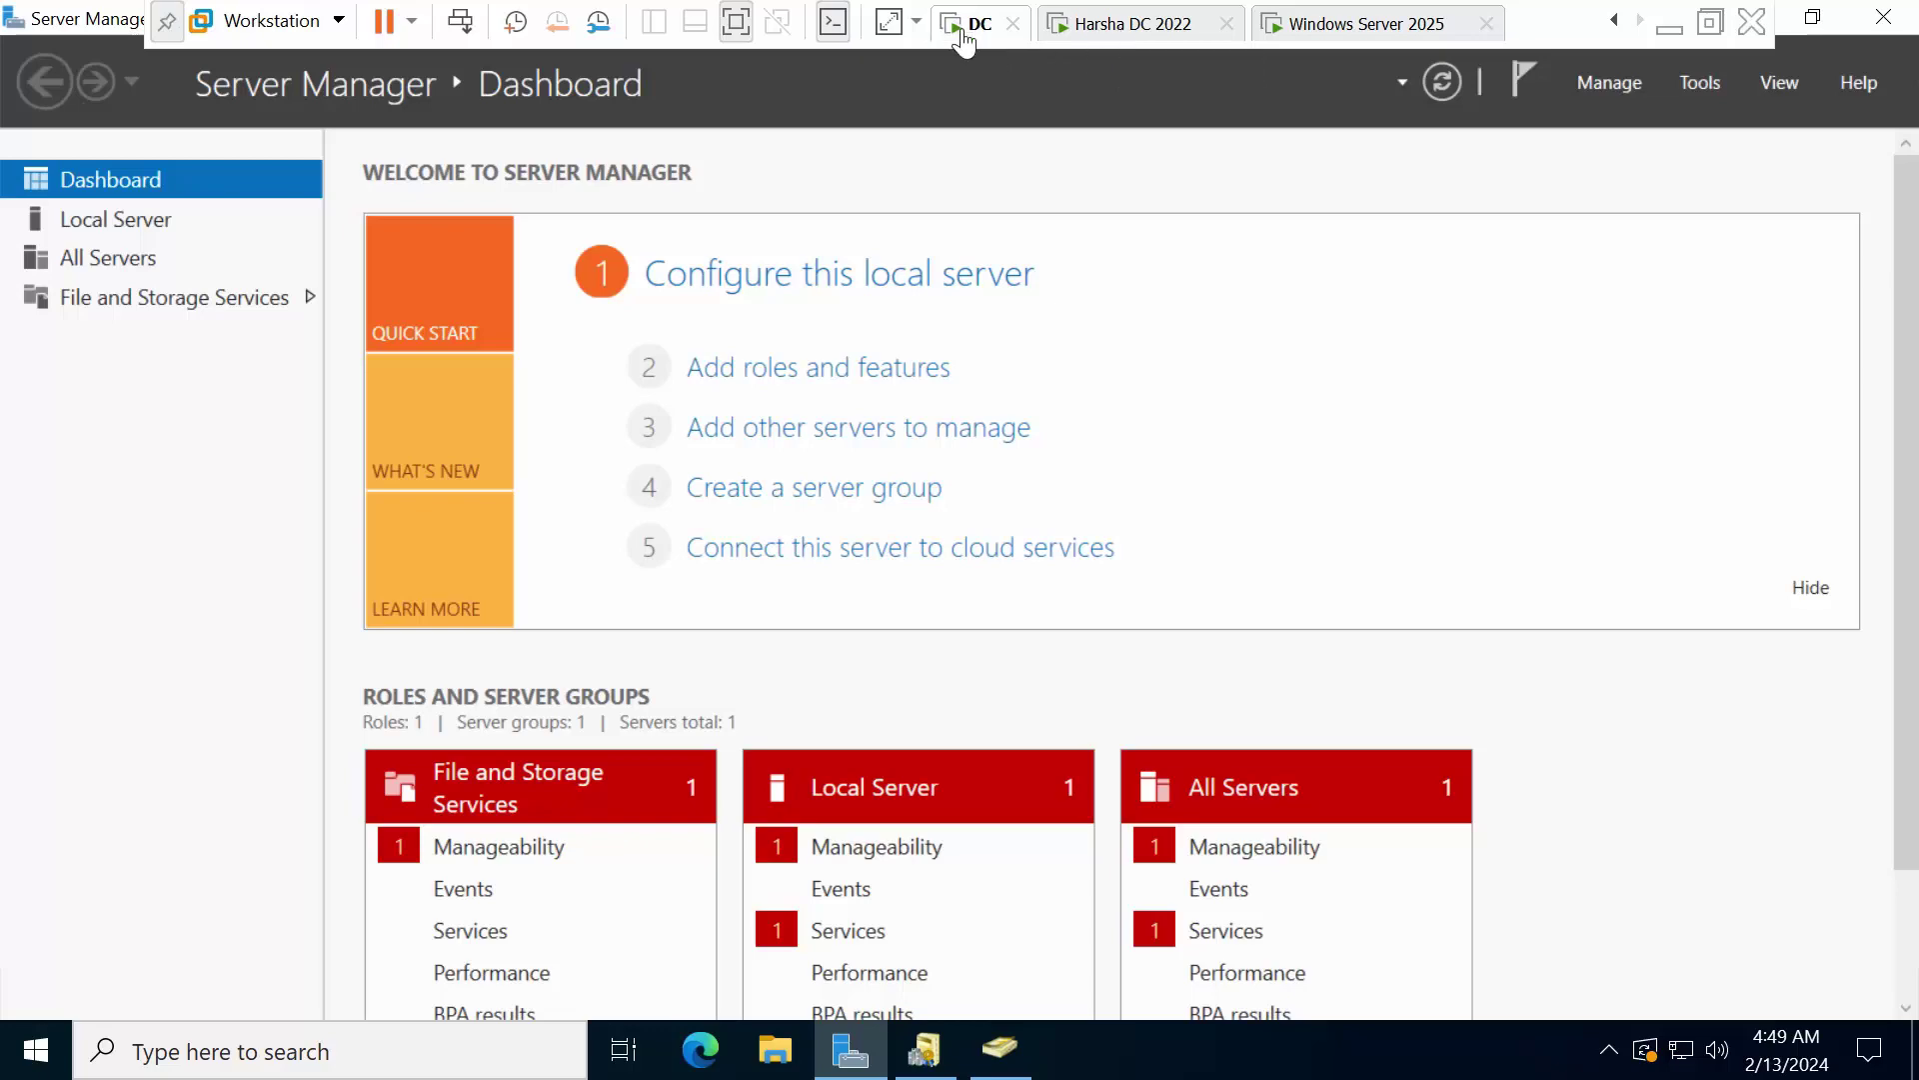
Bring the Active Directory Users and Computers window forward, showing Abc.com's Users container.
left_click(1001, 1048)
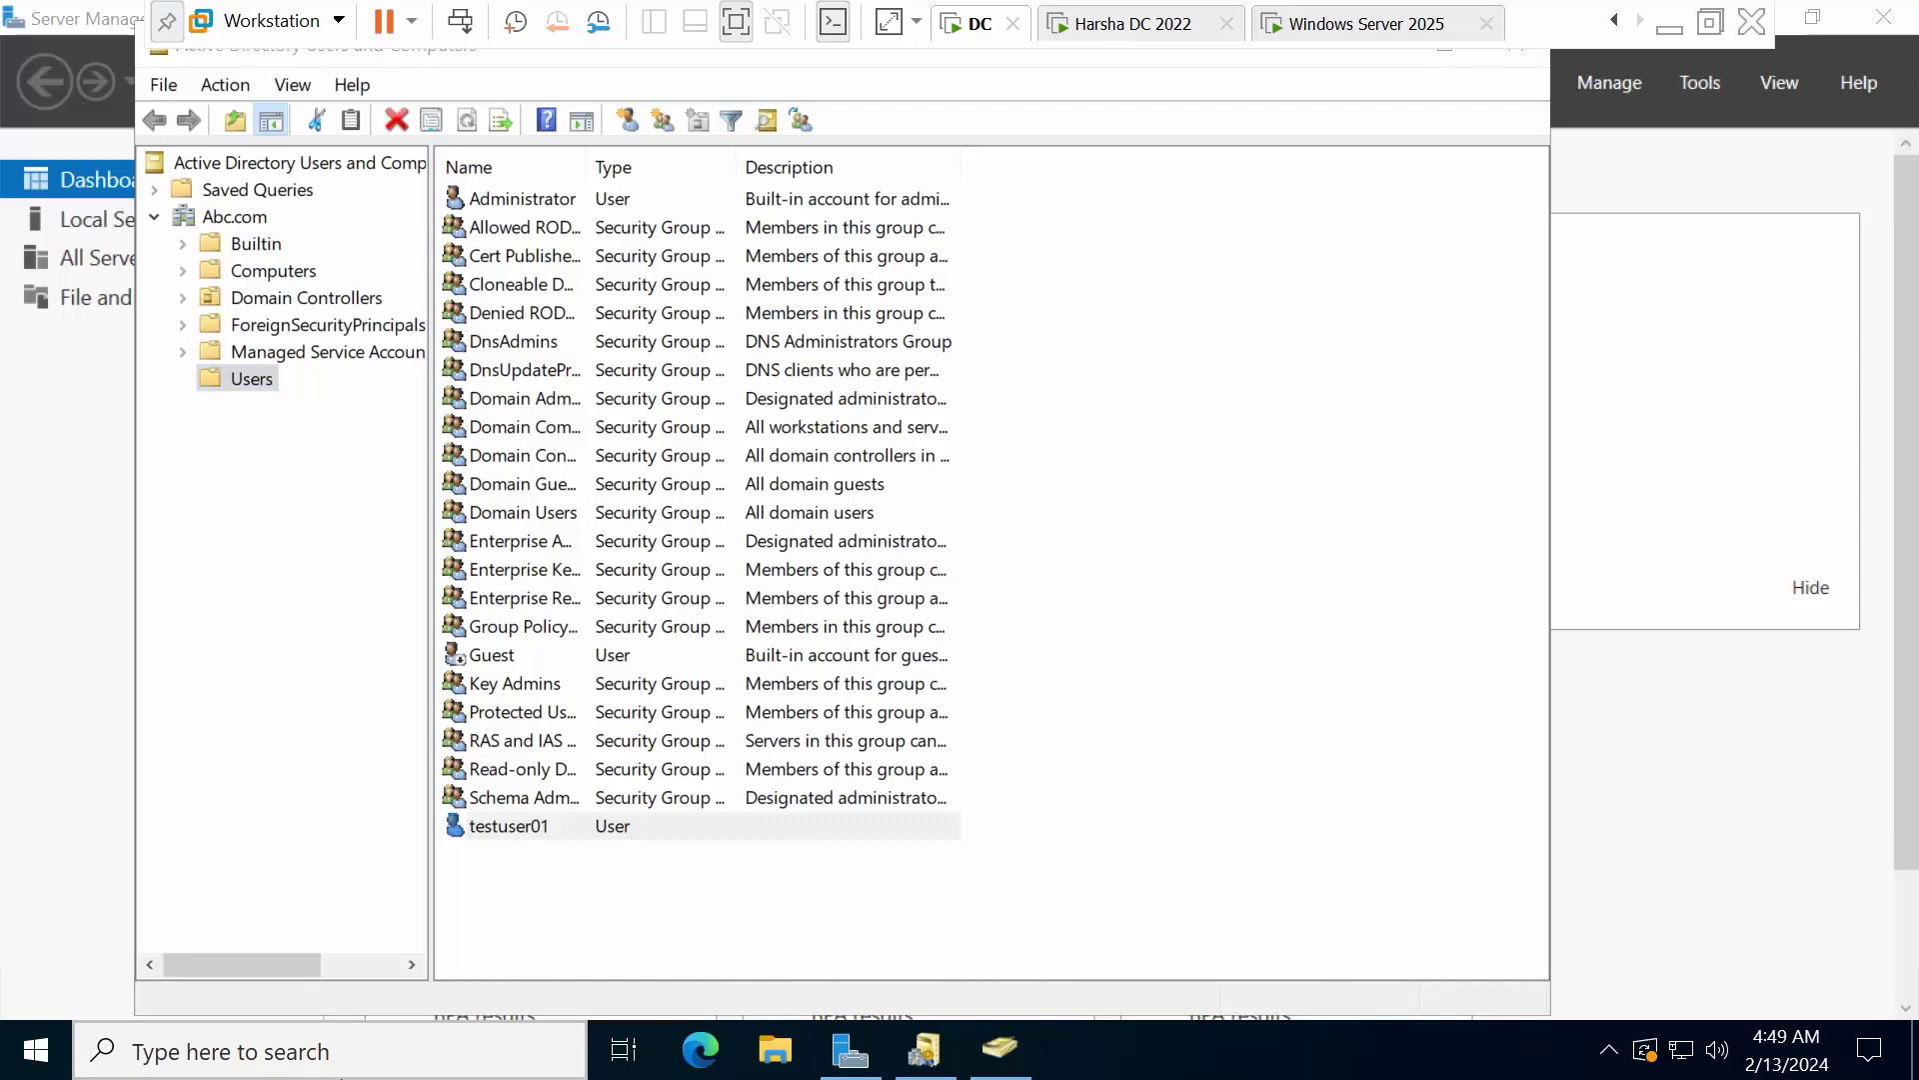
Open Command Prompt by searching 'cmd' from the taskbar.
left_click(300, 1052)
type("cmd")
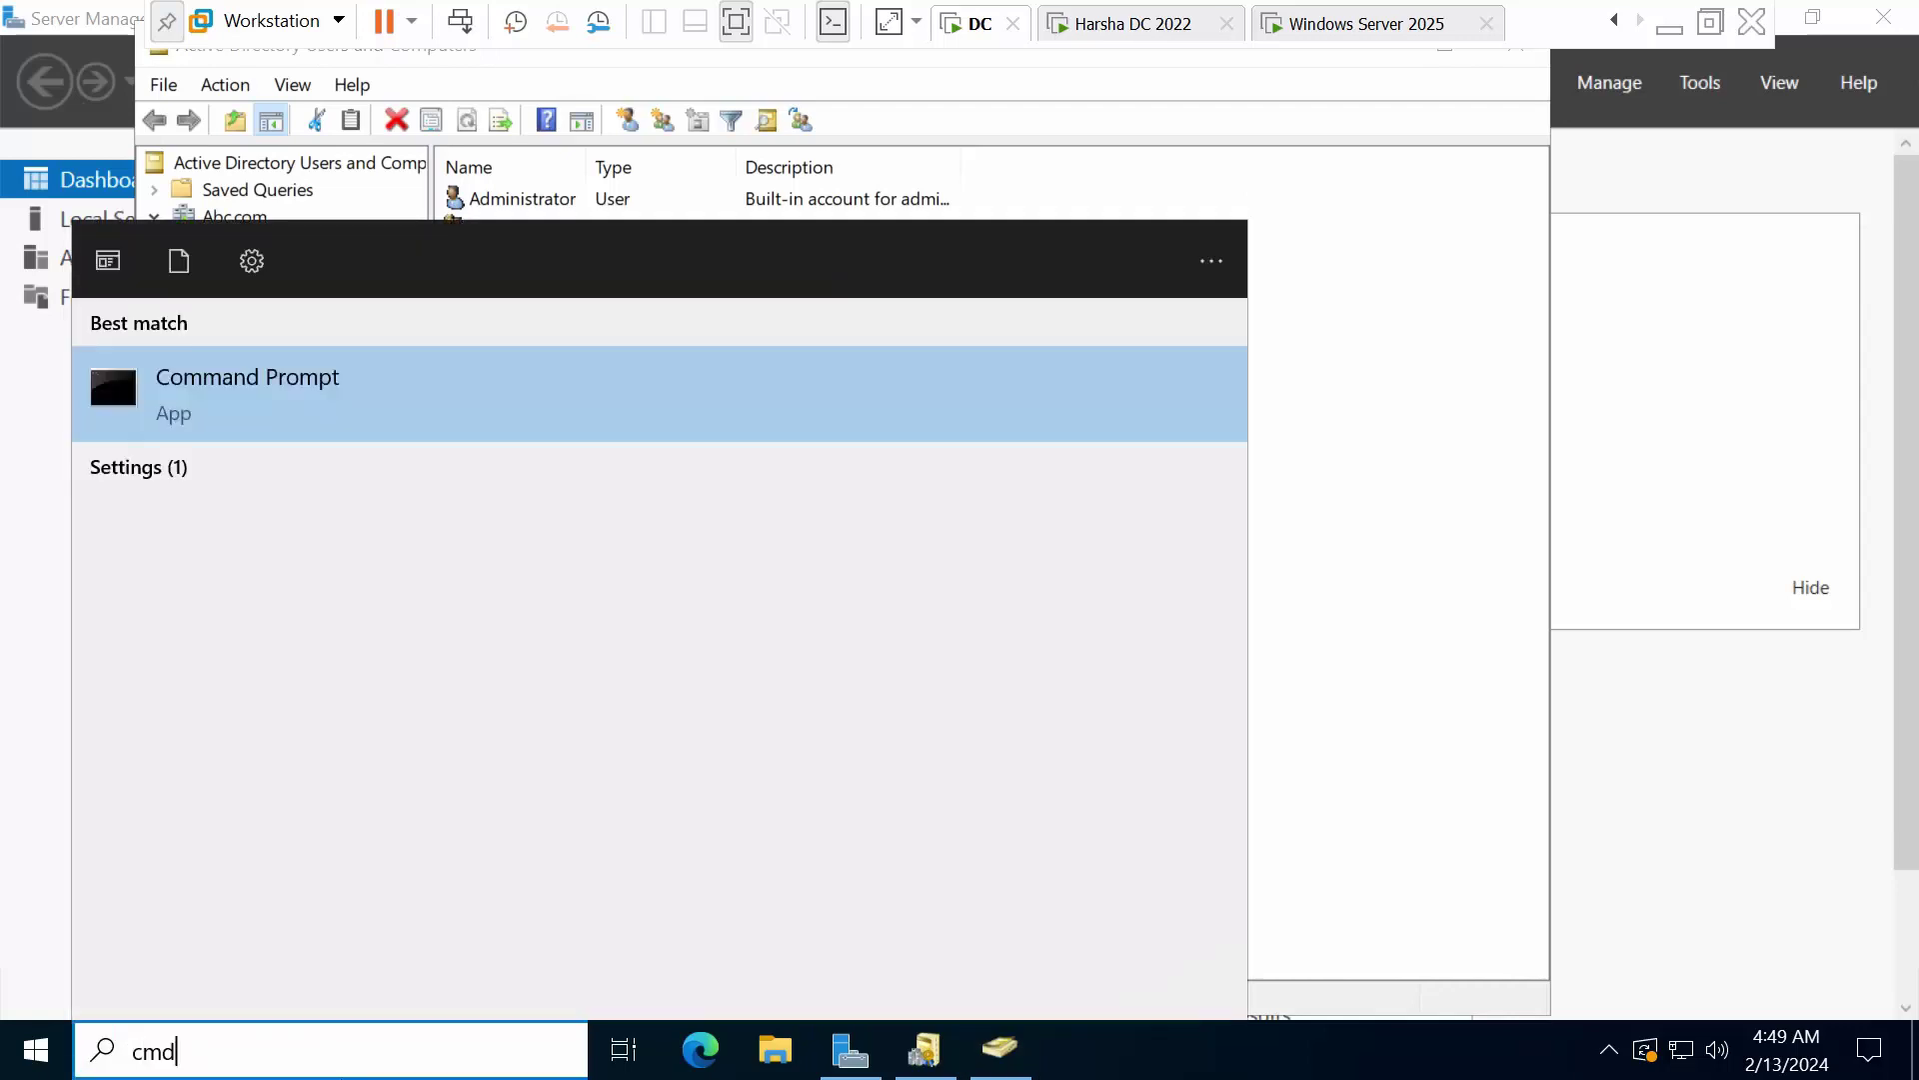
key("Return")
Run ipconfig, showing Ethernet0 10.0.0.50, Ethernet1 192.168.0.112 and Ethernet2 192.168.0.109.
type("ipco")
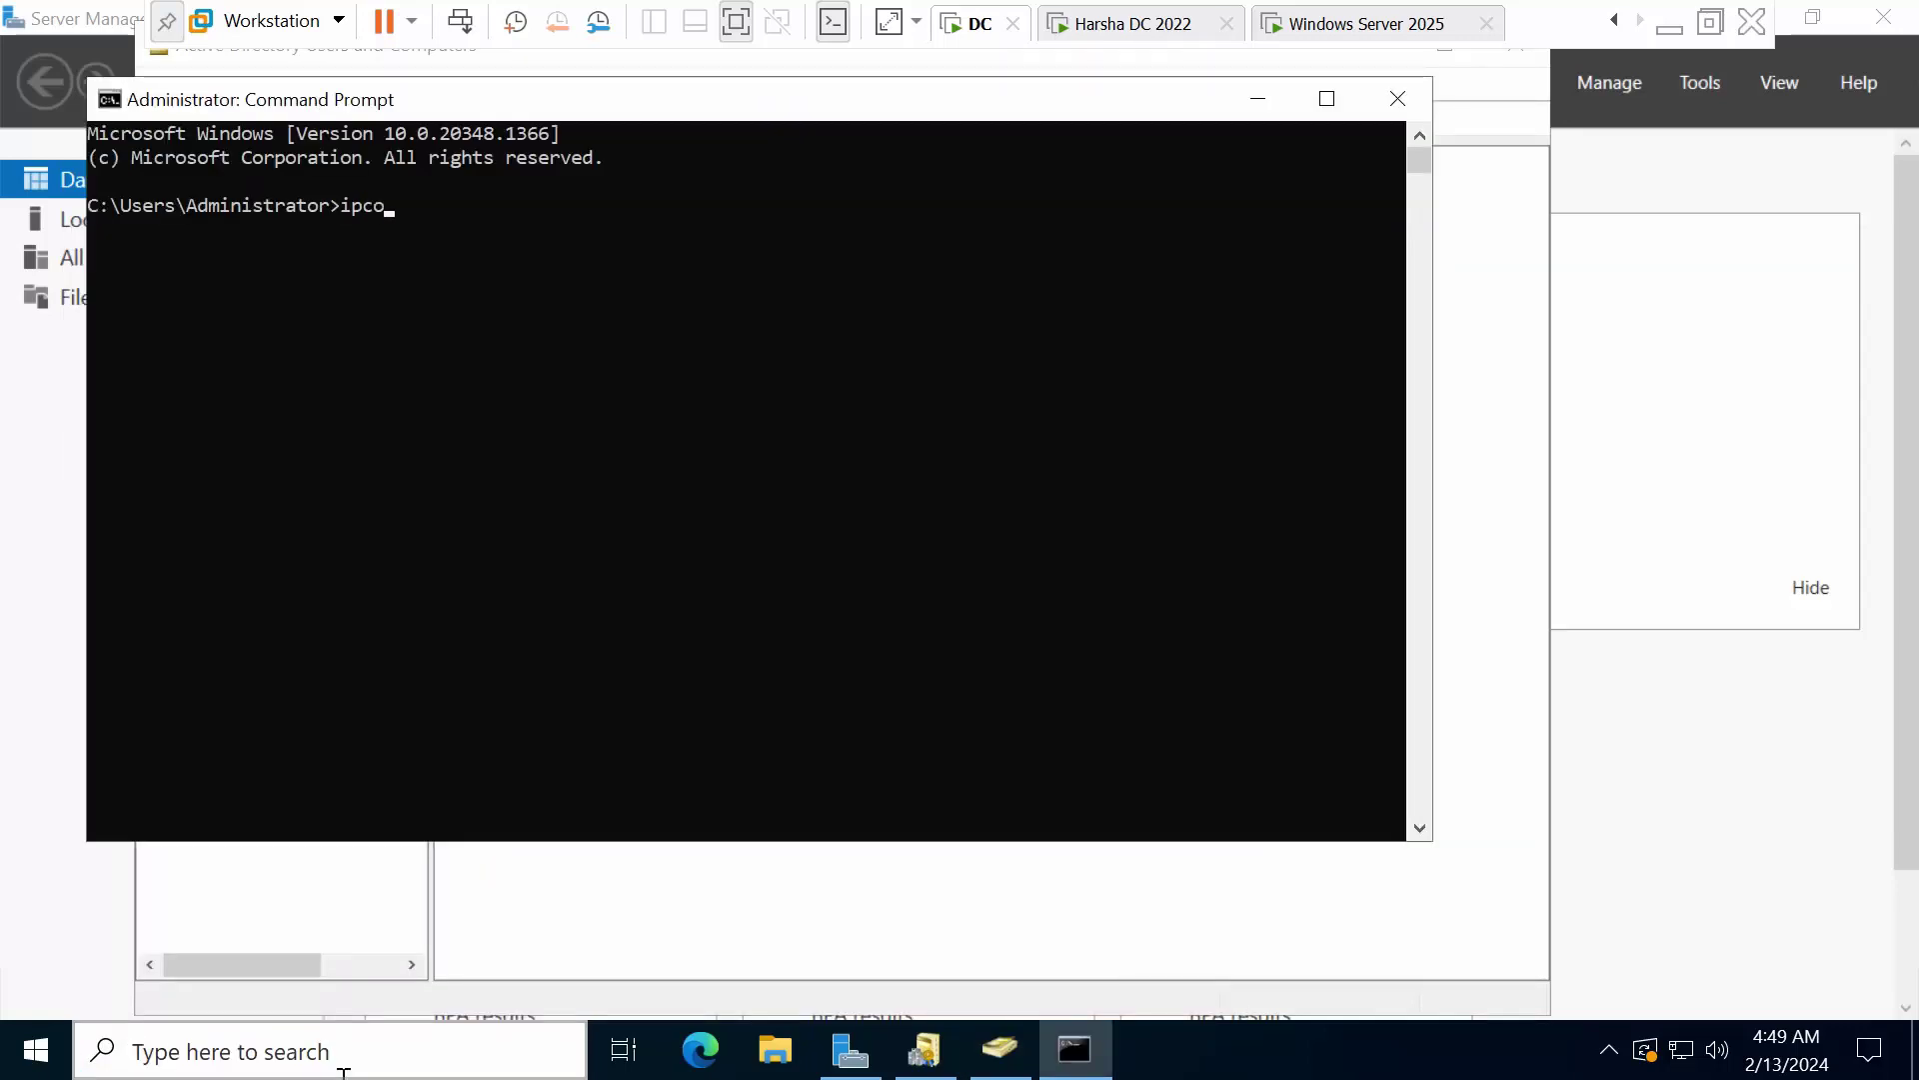
type("nfig")
key("BackSpace")
key("BackSpace")
key("BackSpace")
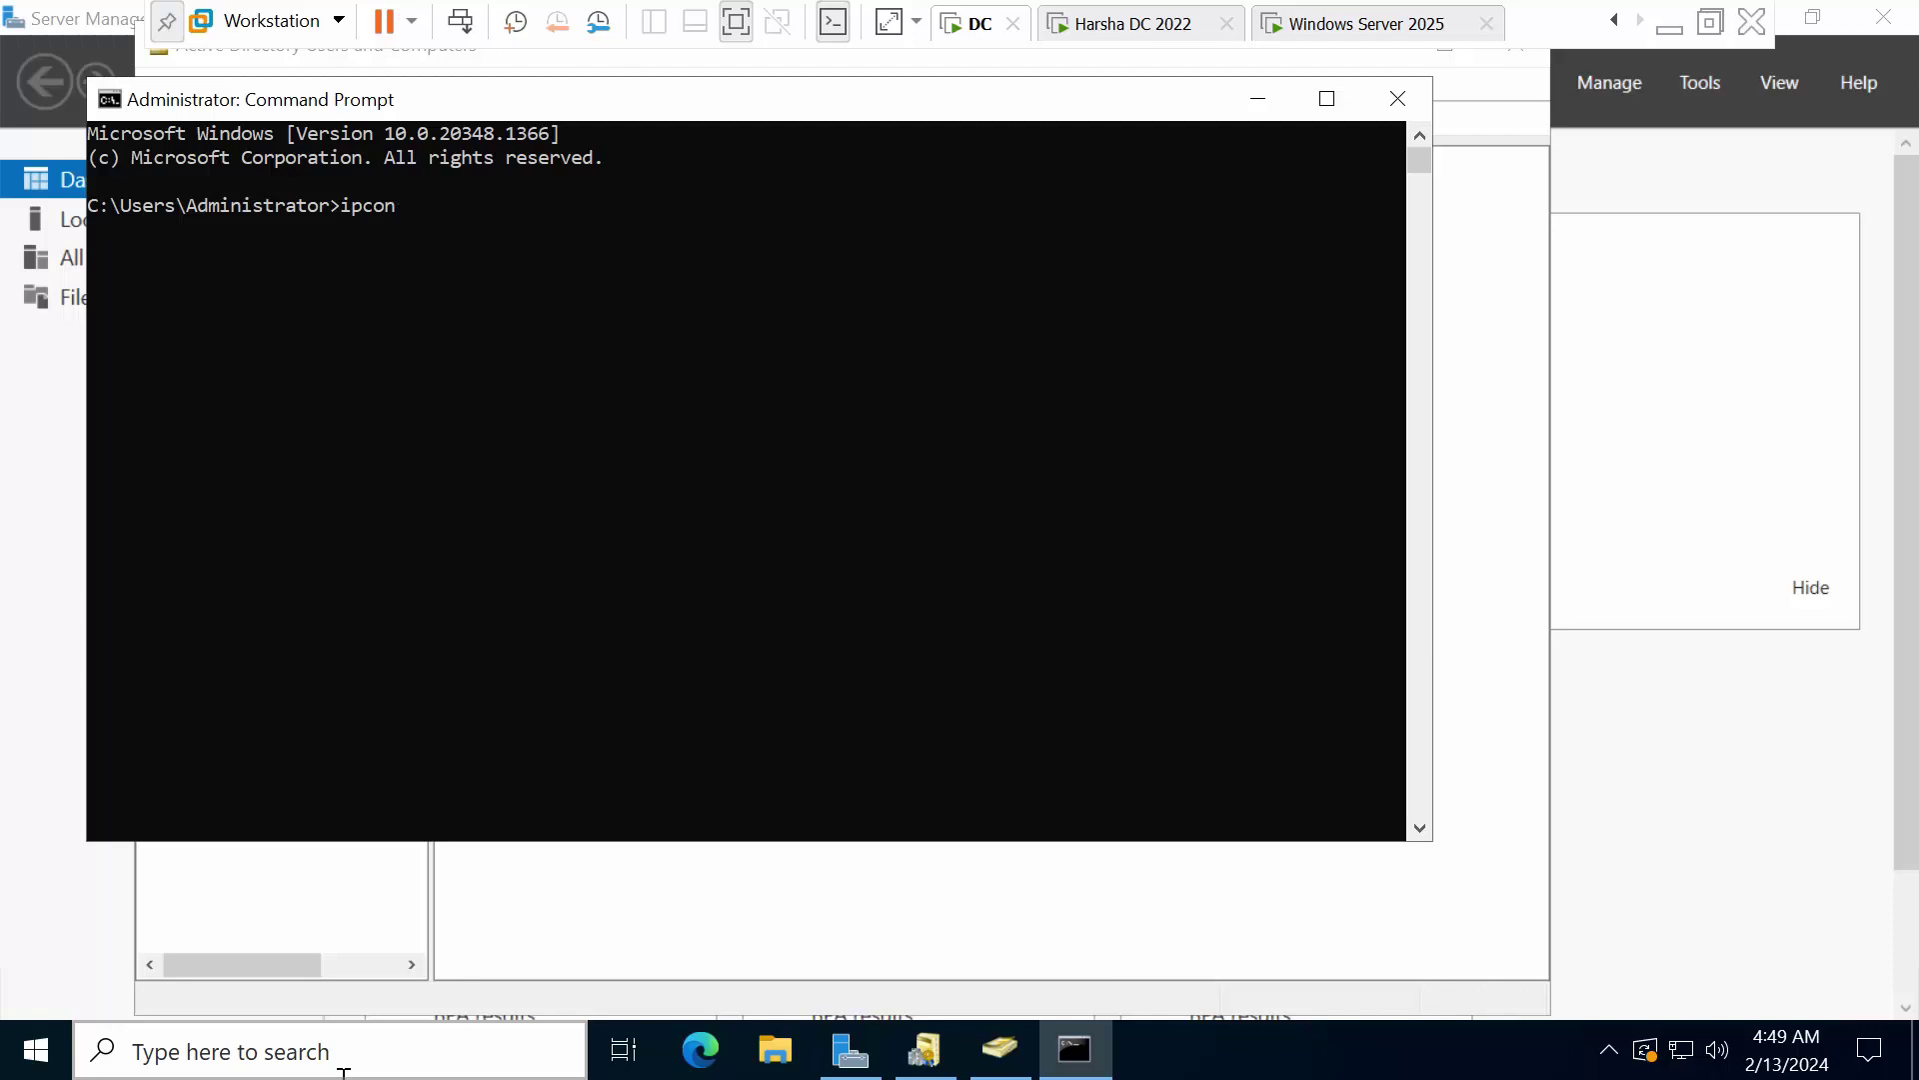
type("fig")
key("Return")
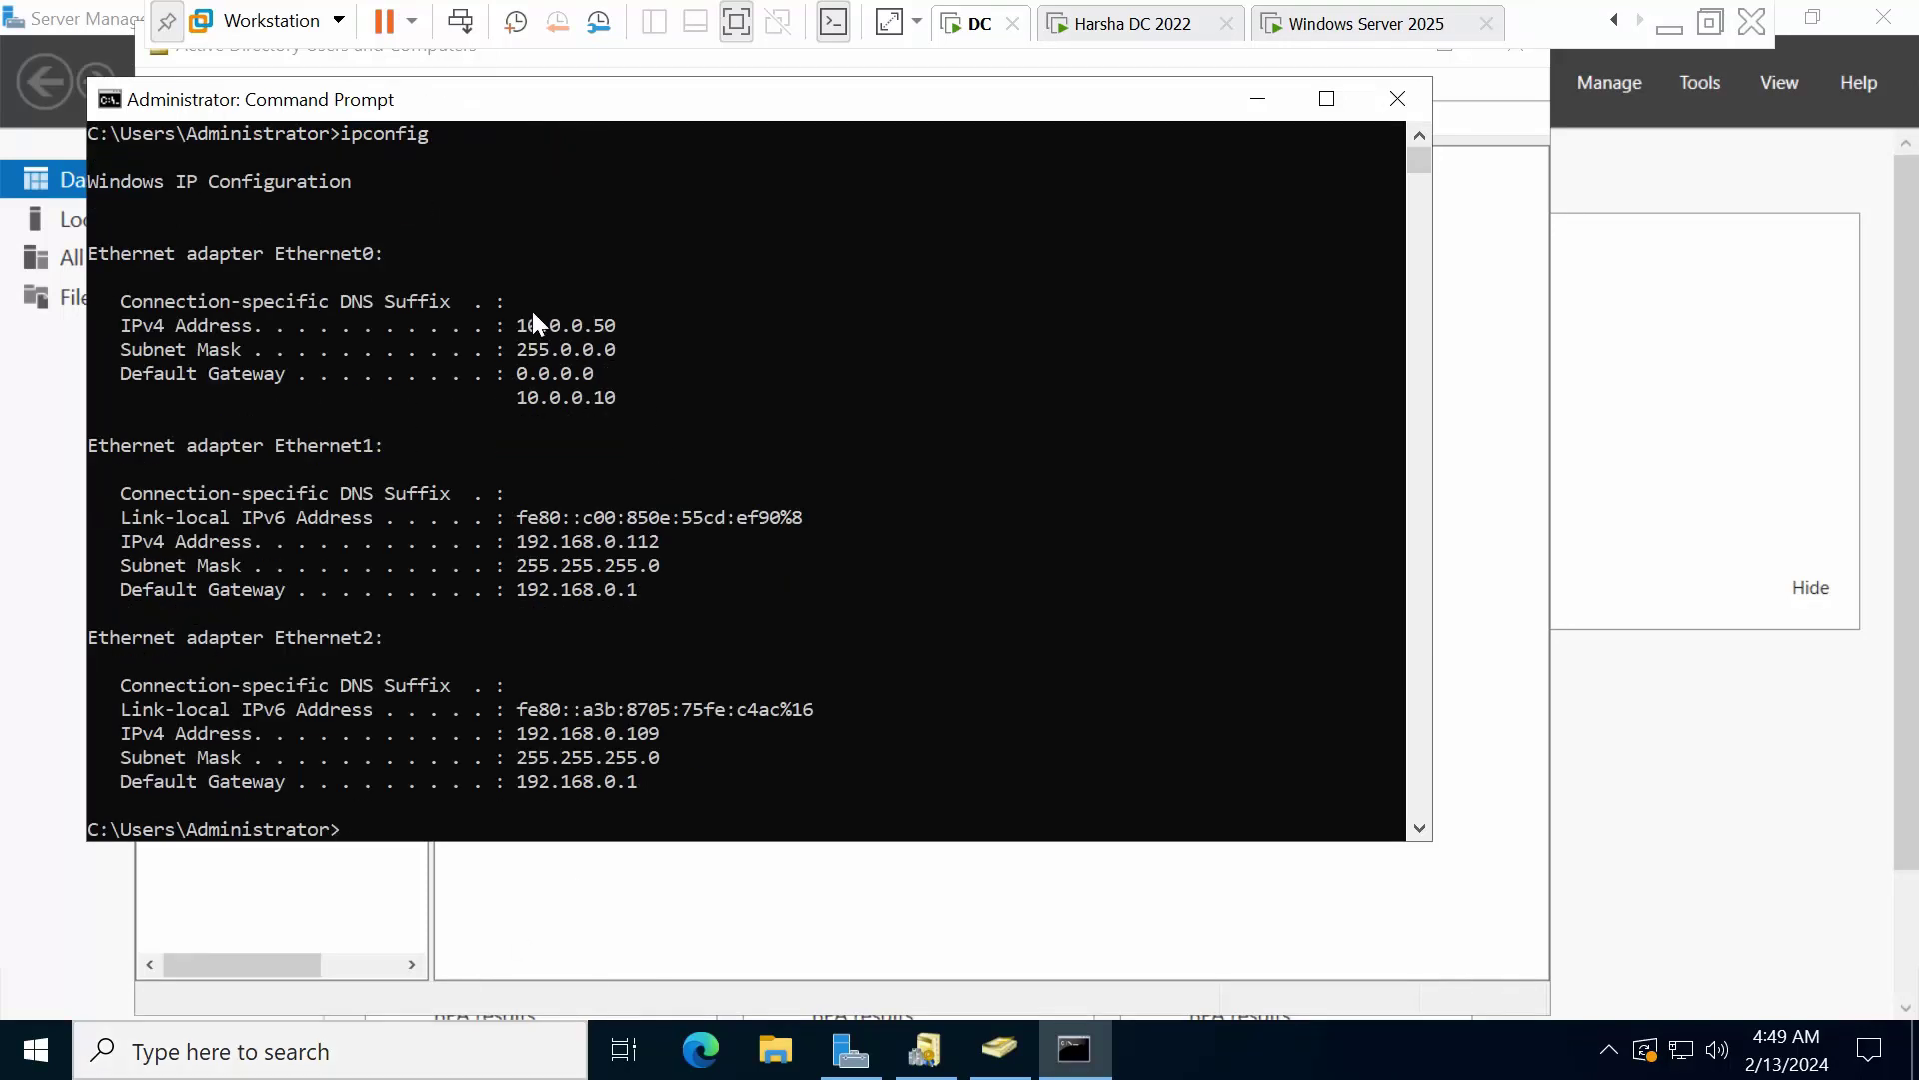
left_click(501, 332)
Mark the 10.0.0.50 address, then switch to the DC 2022 VM's Server Manager dashboard.
left_click(640, 329)
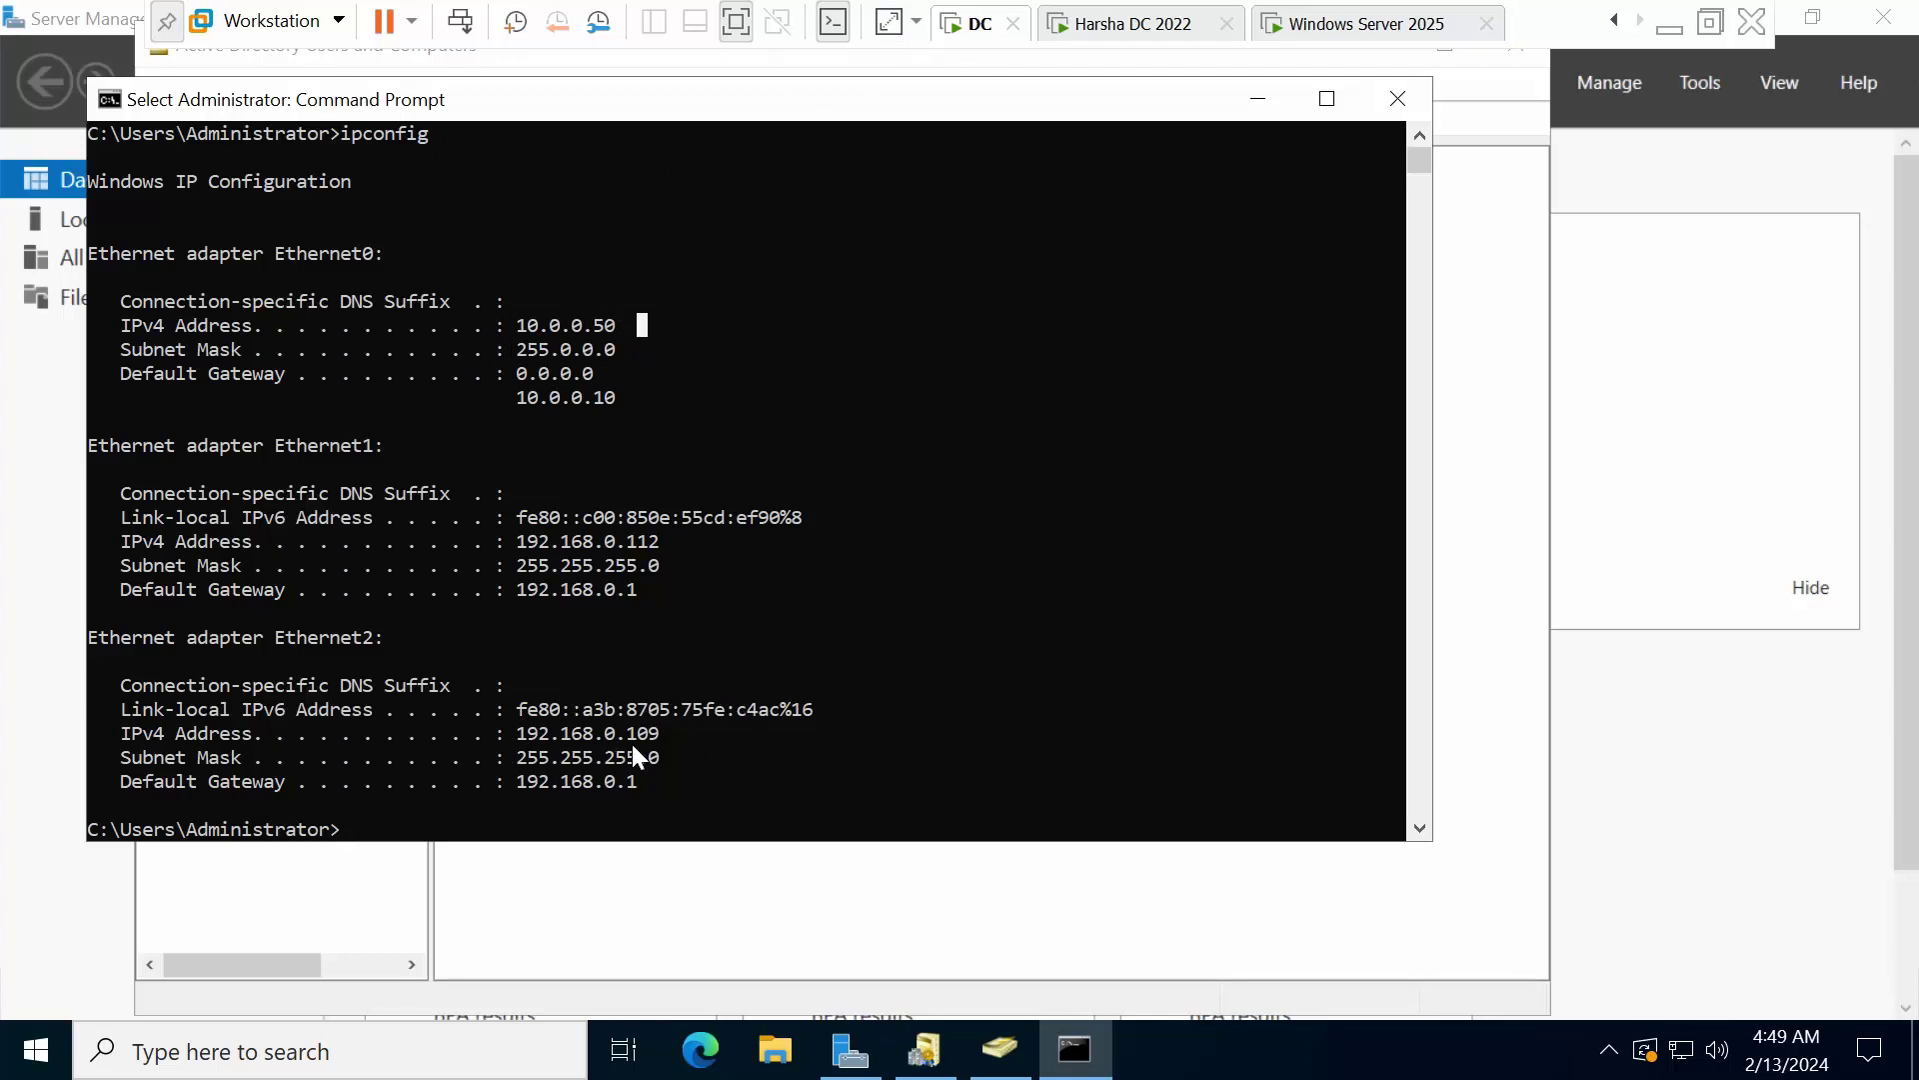
left_click(1112, 29)
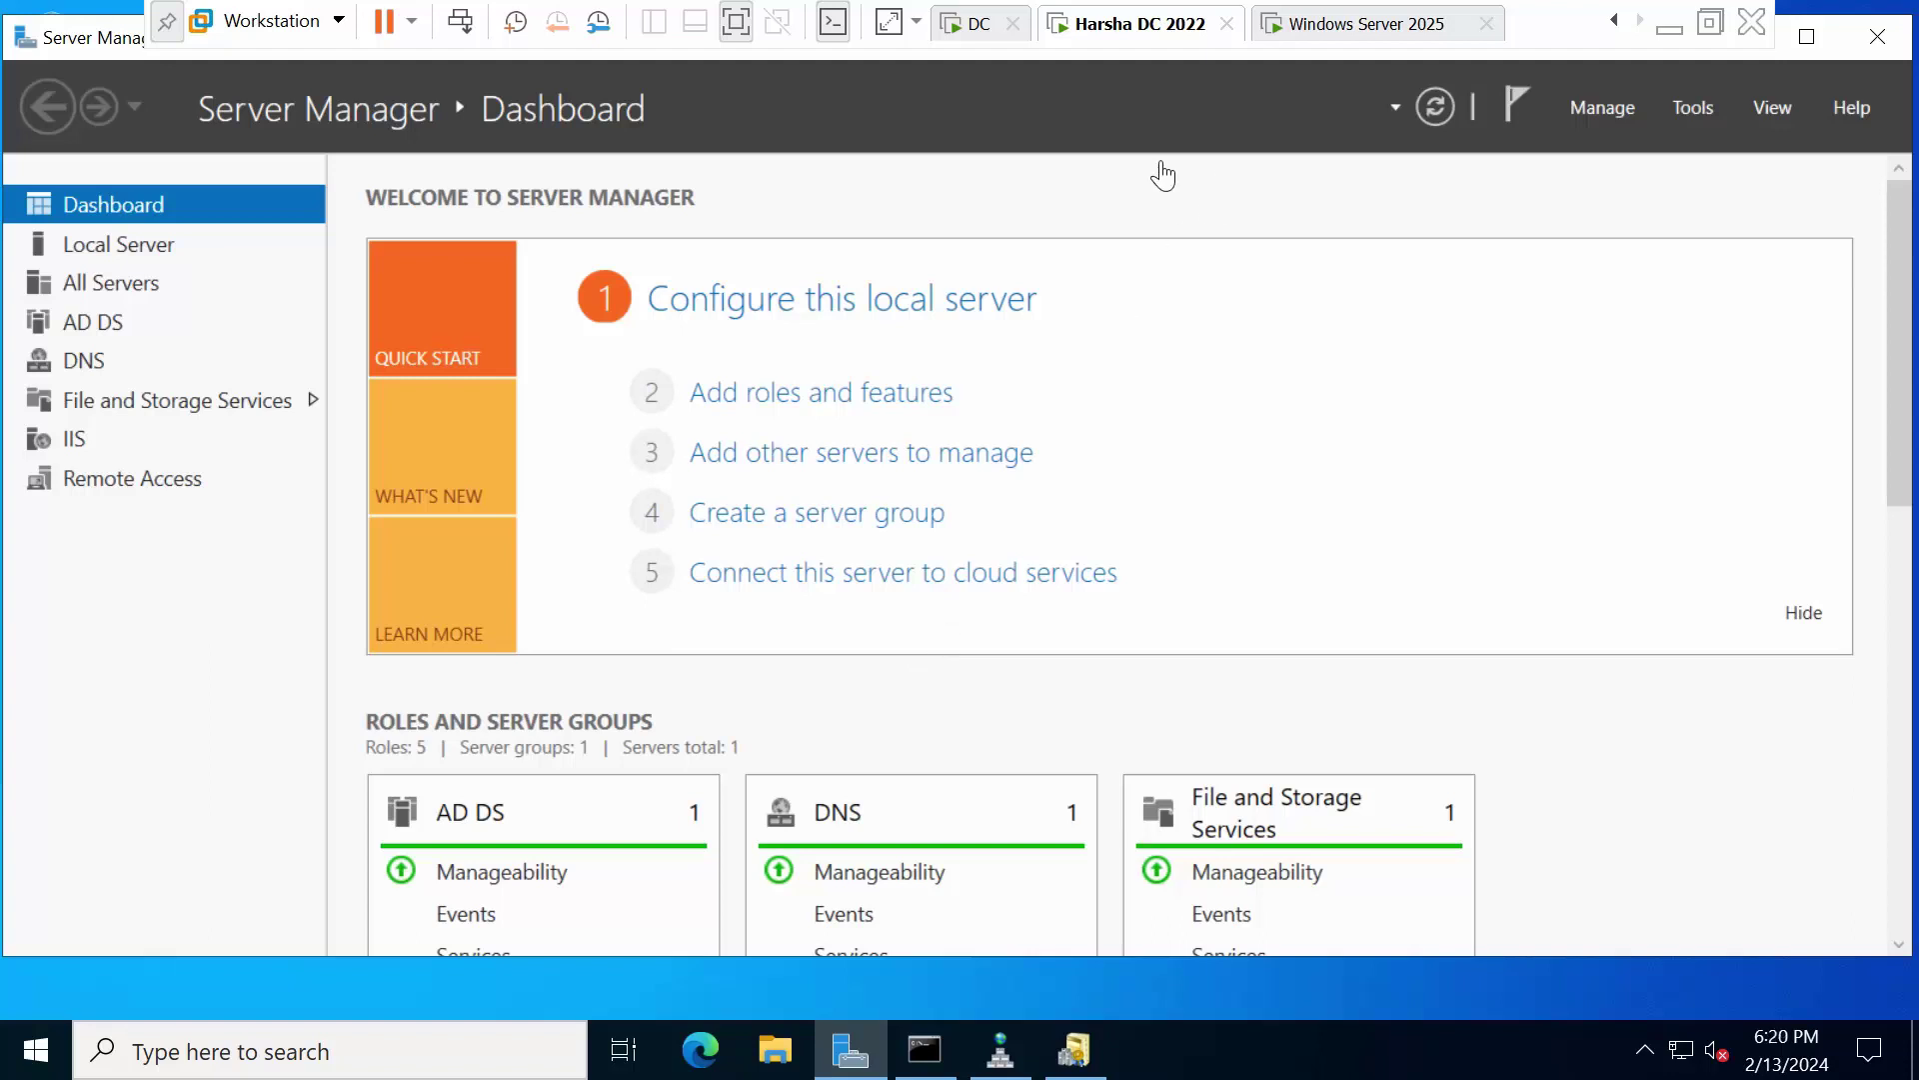
On the DC server, ping 192.168.0.110 and stop once replies arrive.
left_click(956, 33)
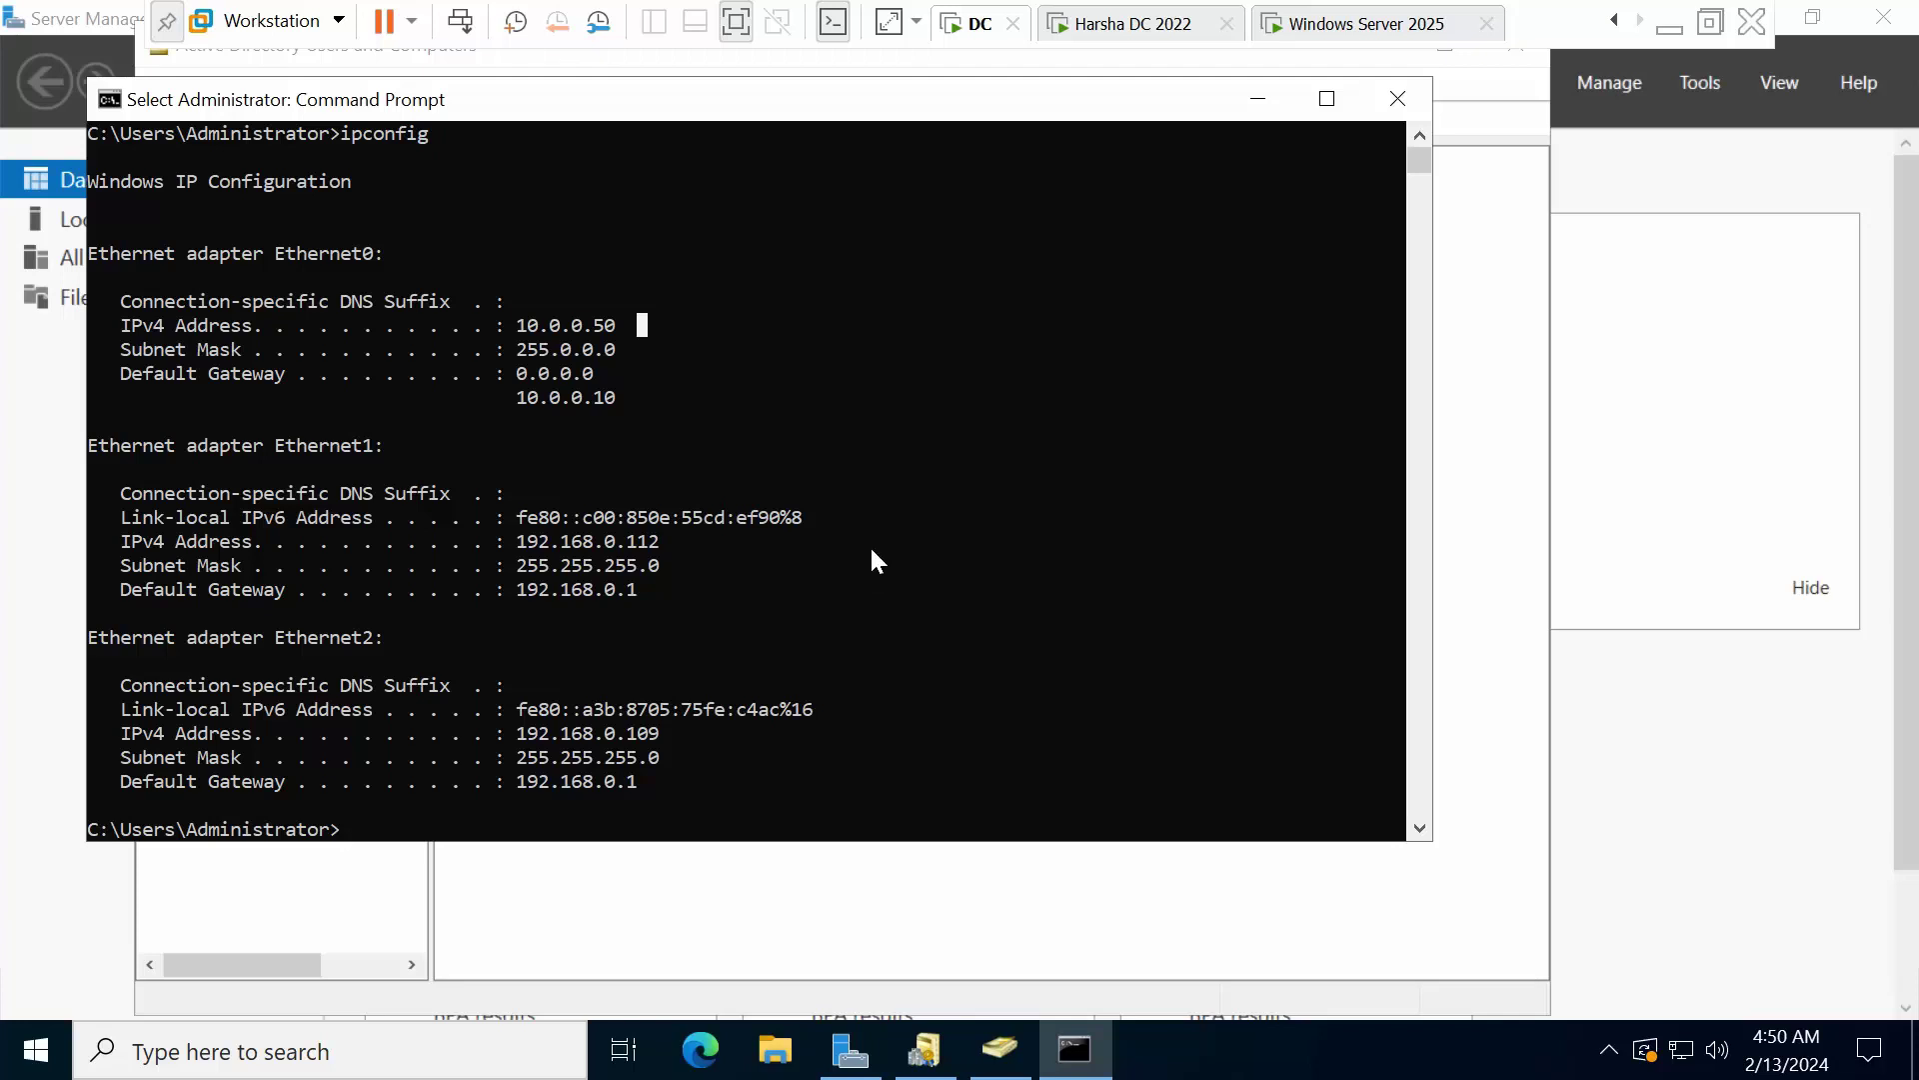
key("Escape")
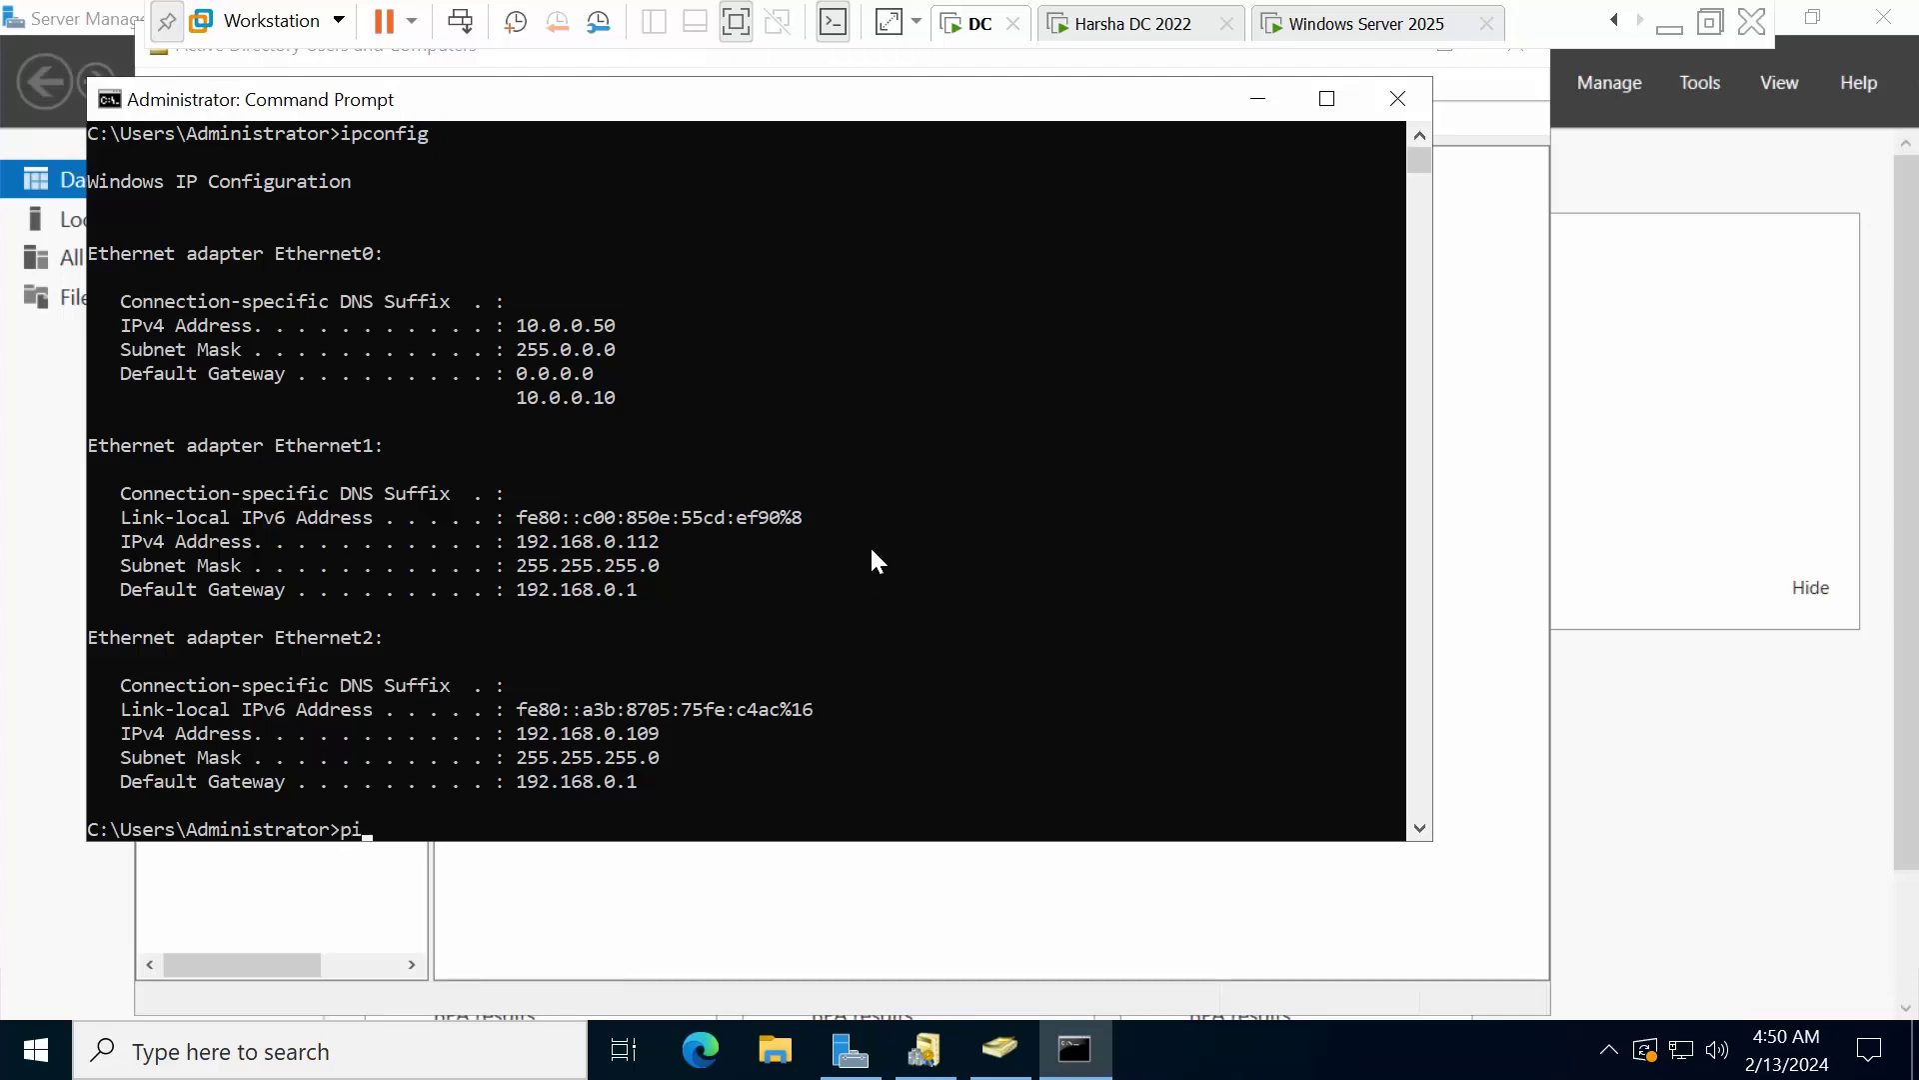
type("ping 192.1680.1")
key("BackSpace")
key("BackSpace")
key("BackSpace")
type(".0.110")
key("Return")
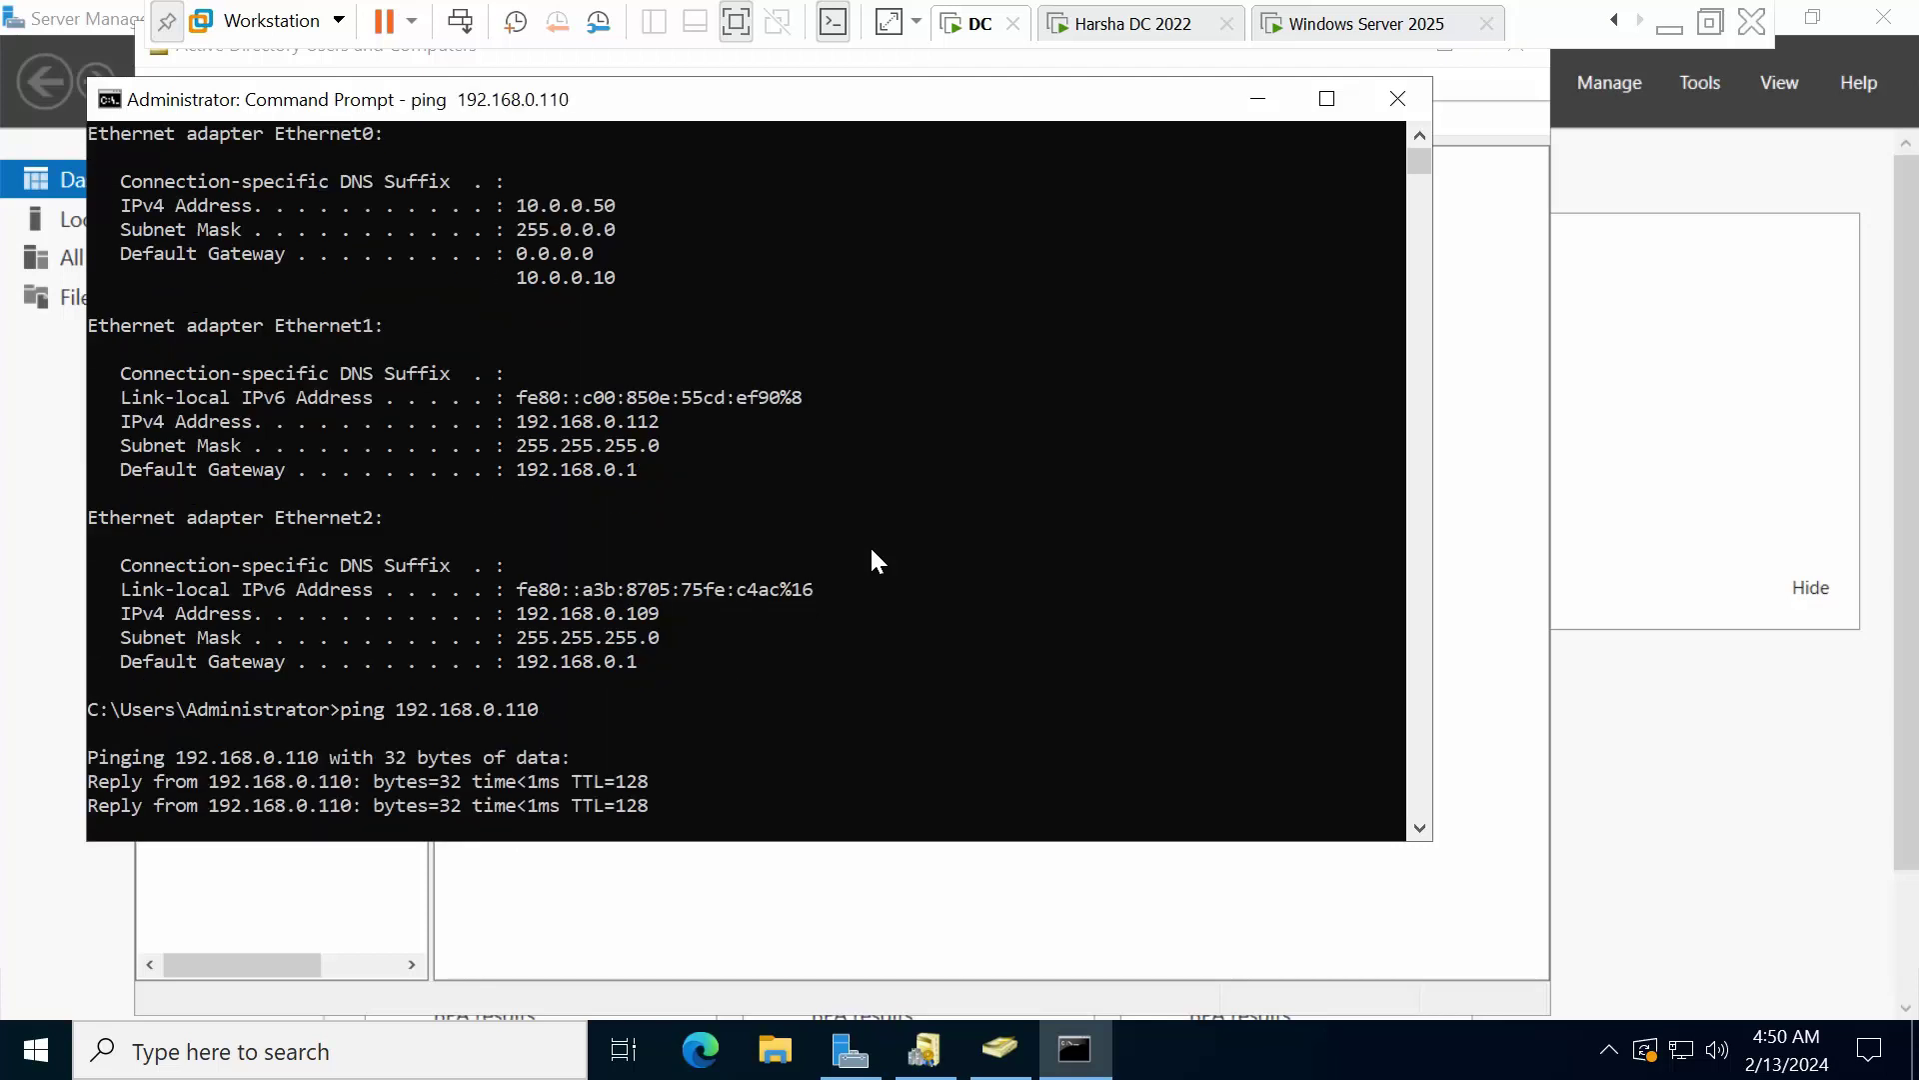
key("ctrl+c")
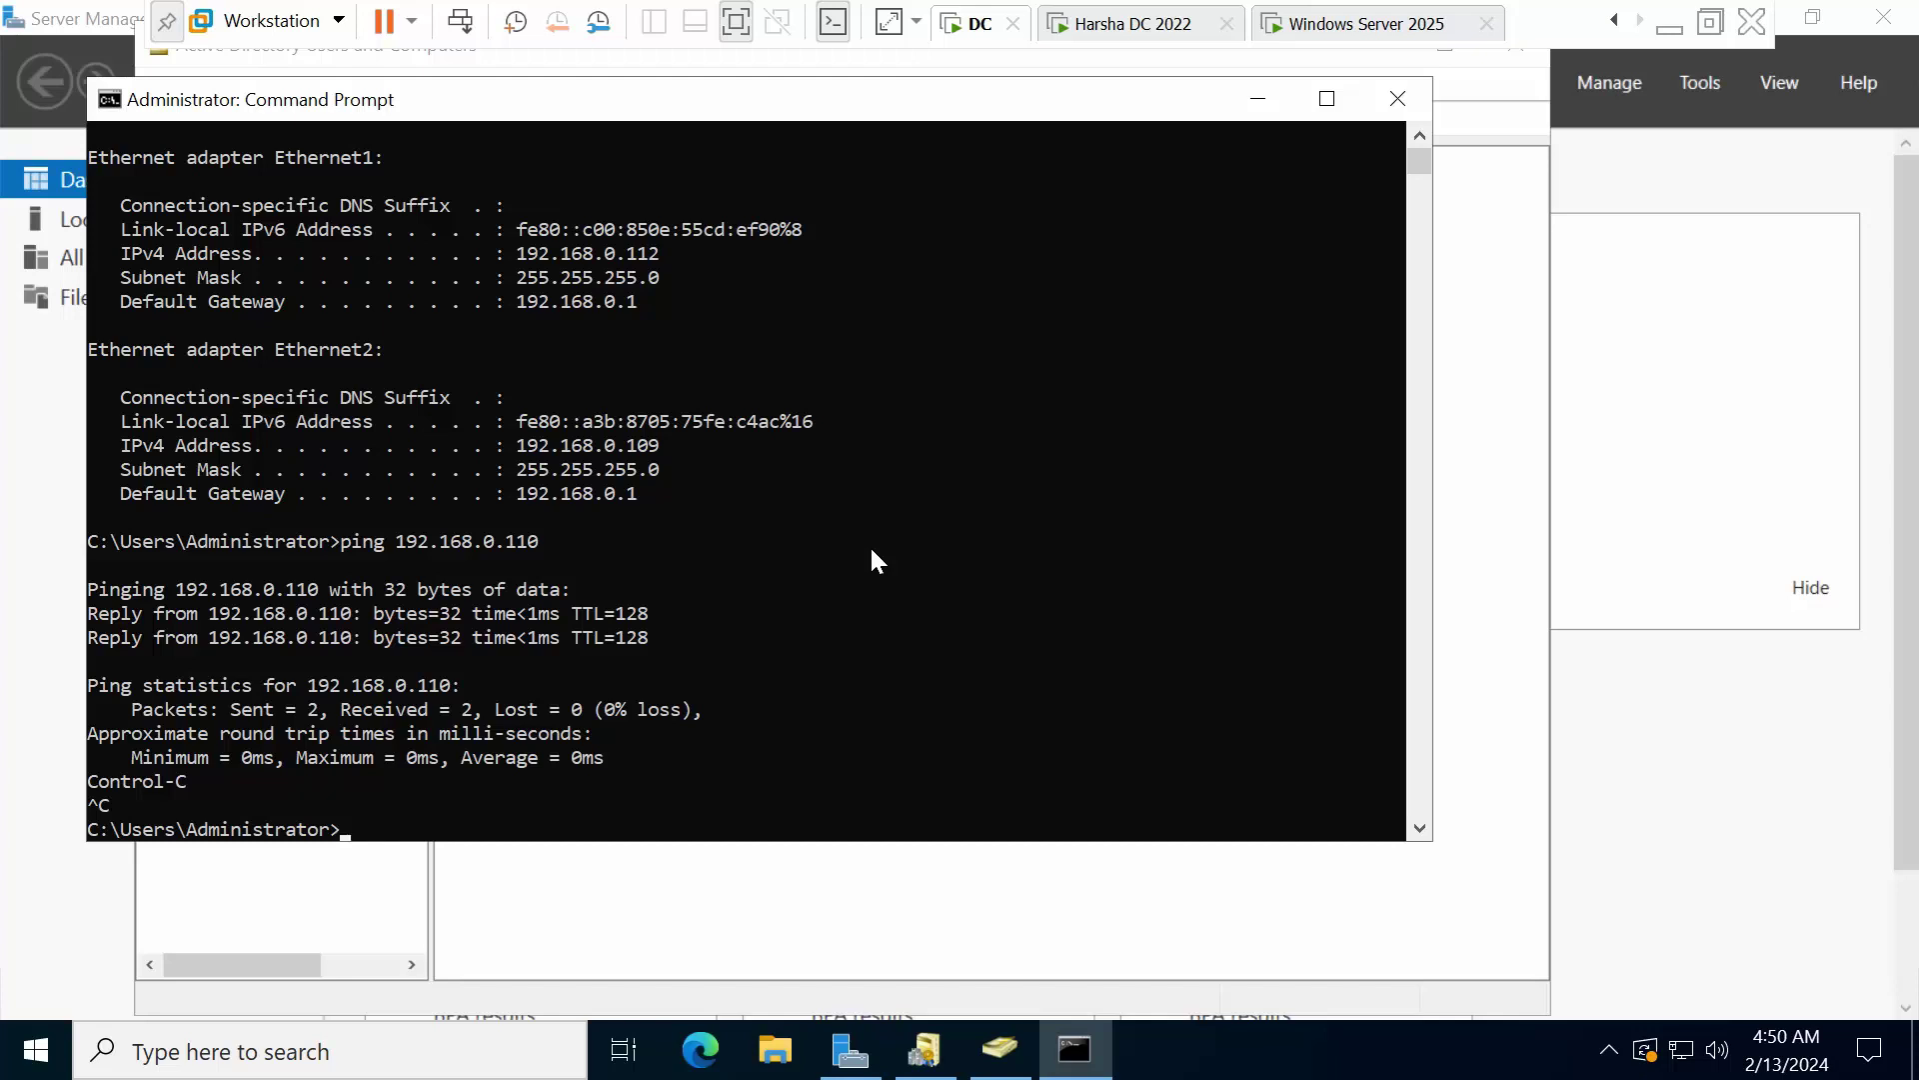
Edit the recalled ping command to target the 10.0.0. network.
key("Up")
key("BackSpace")
key("BackSpace")
key("BackSpace")
key("BackSpace")
key("BackSpace")
key("BackSpace")
key("BackSpace")
key("BackSpace")
key("BackSpace")
key("BackSpace")
key("BackSpace")
key("BackSpace")
key("BackSpace")
type("10.0.0.")
left_click(1139, 32)
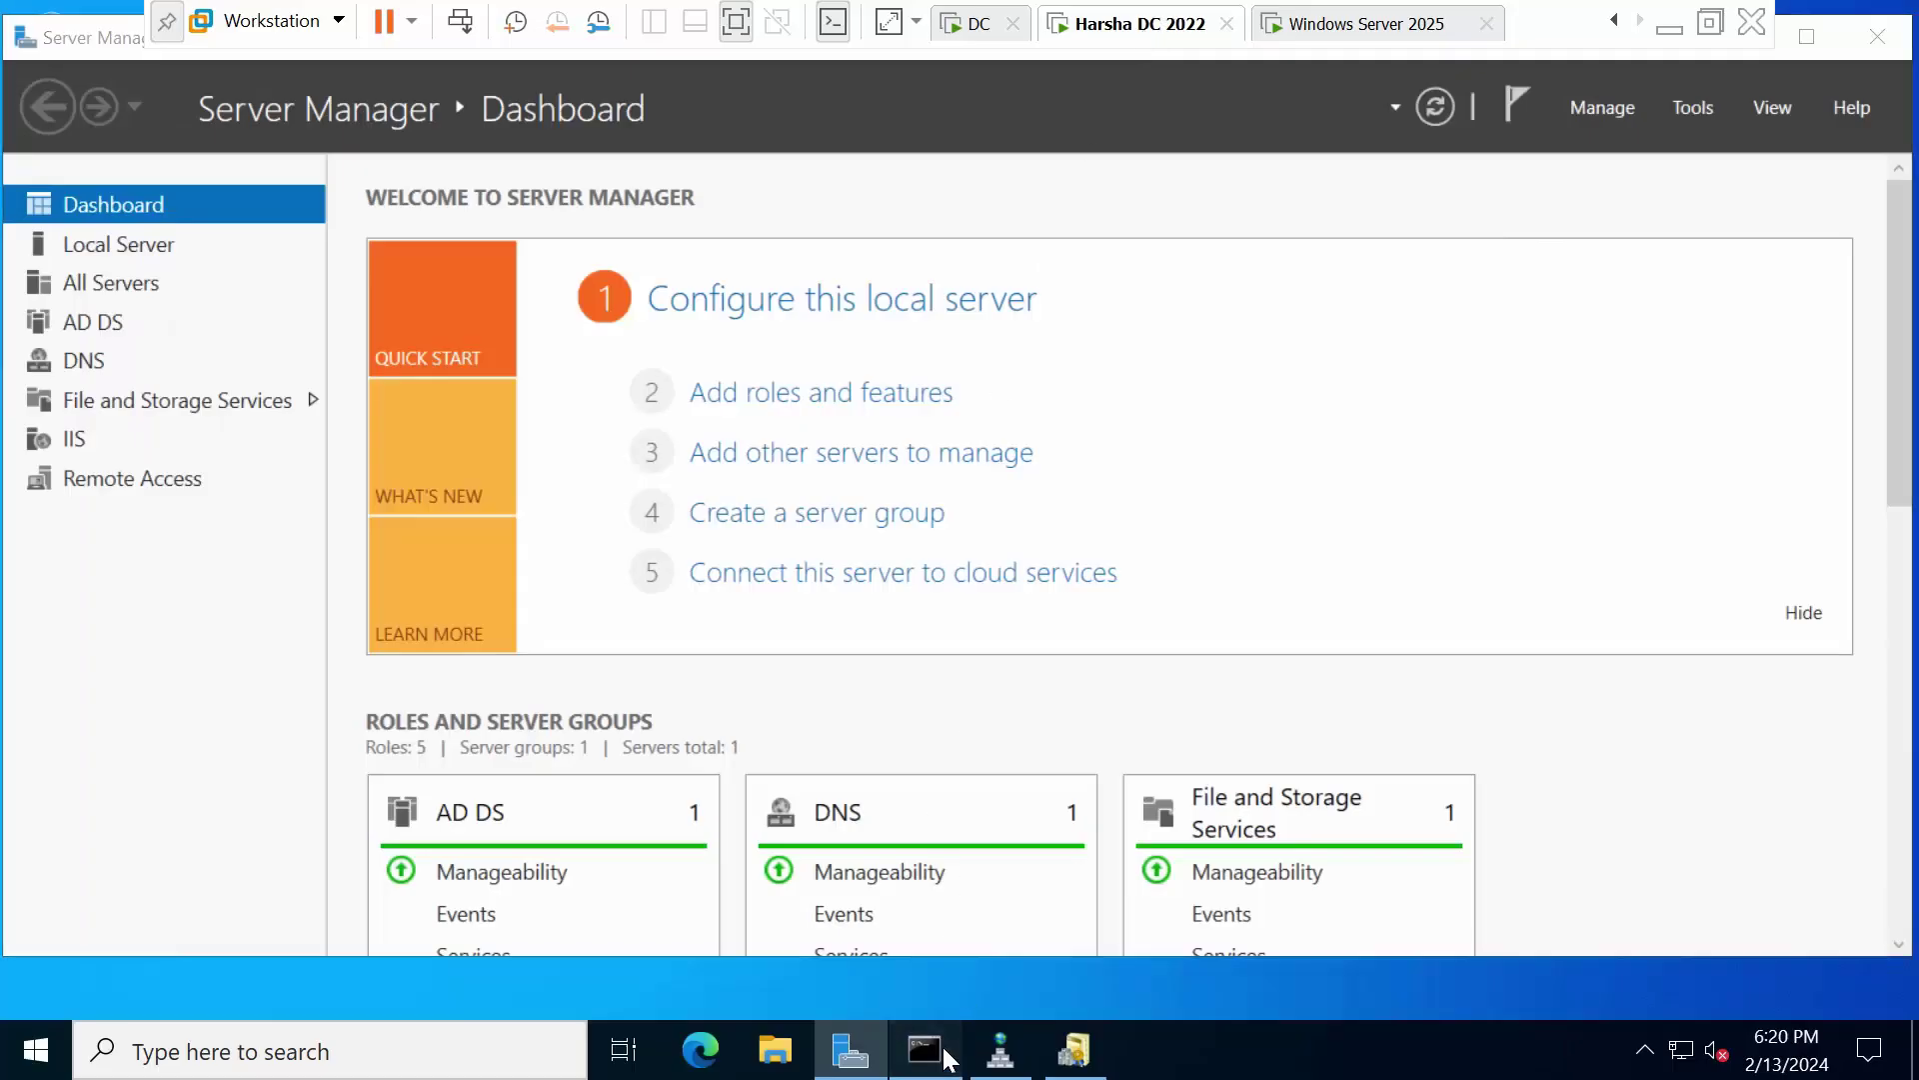
Run ipconfig on Harsha DC 2022 to list its addresses 192.168.0.110 and 10.0.0.12.
left_click(943, 1047)
type("113")
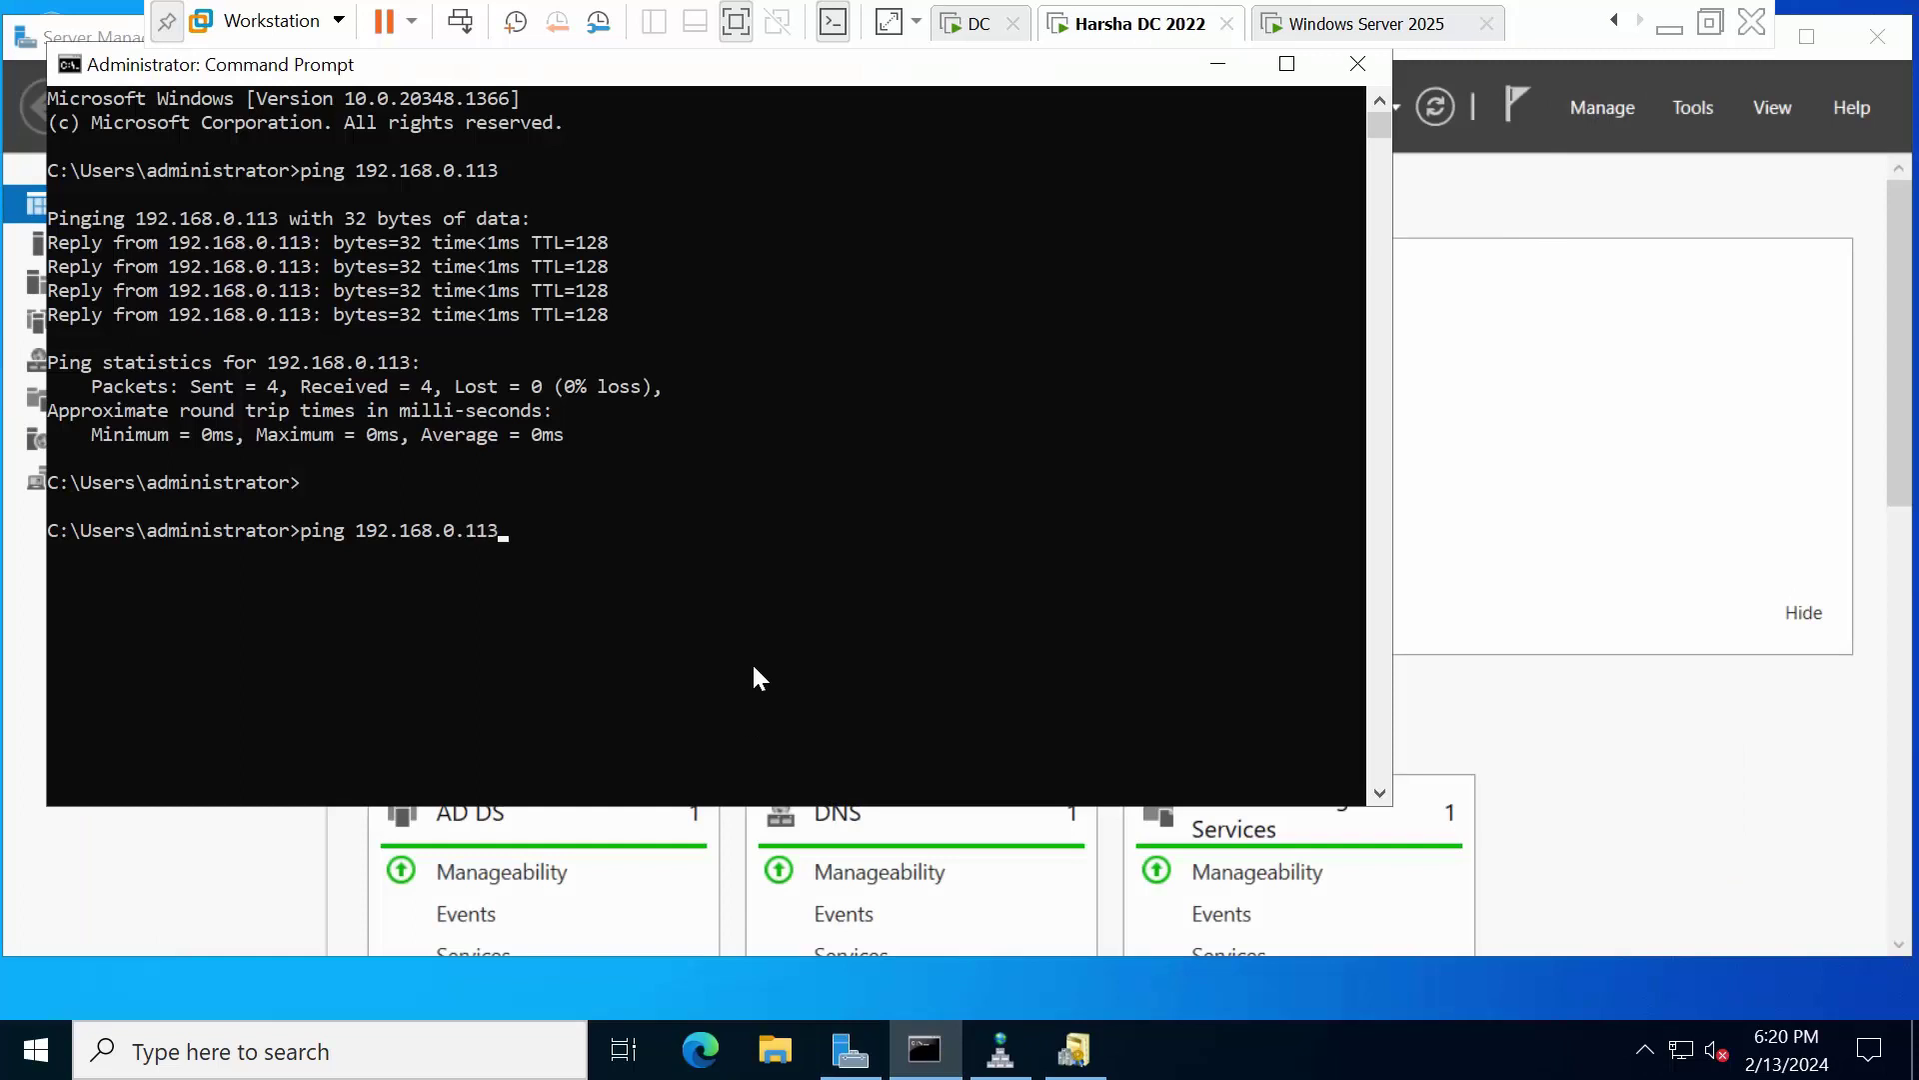
key("BackSpace")
key("BackSpace")
key("BackSpace")
key("BackSpace")
key("BackSpace")
key("BackSpace")
key("BackSpace")
key("BackSpace")
key("BackSpace")
key("BackSpace")
key("BackSpace")
key("BackSpace")
key("BackSpace")
key("BackSpace")
key("BackSpace")
key("BackSpace")
key("BackSpace")
key("BackSpace")
type("ipconfig")
key("Return")
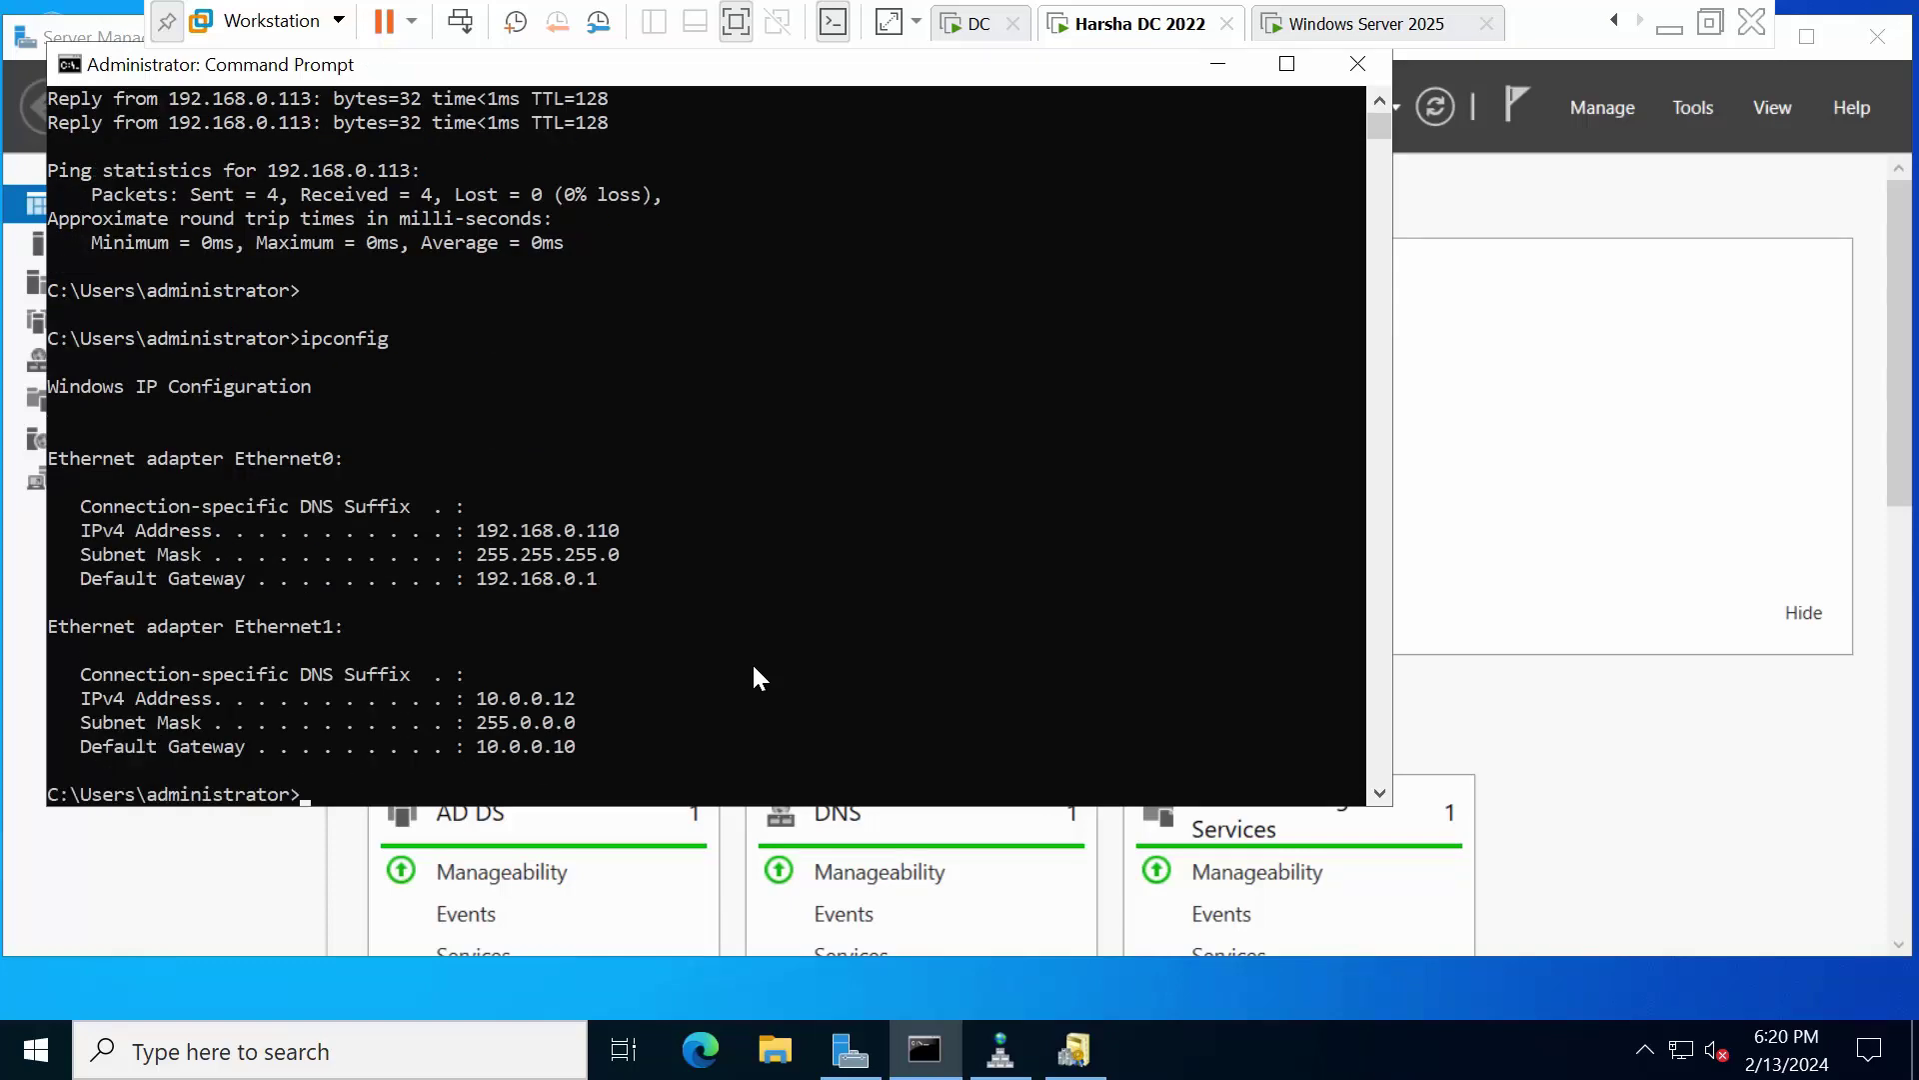
From the DC server, ping 10.0.0.12 and stop after replies.
left_click(966, 23)
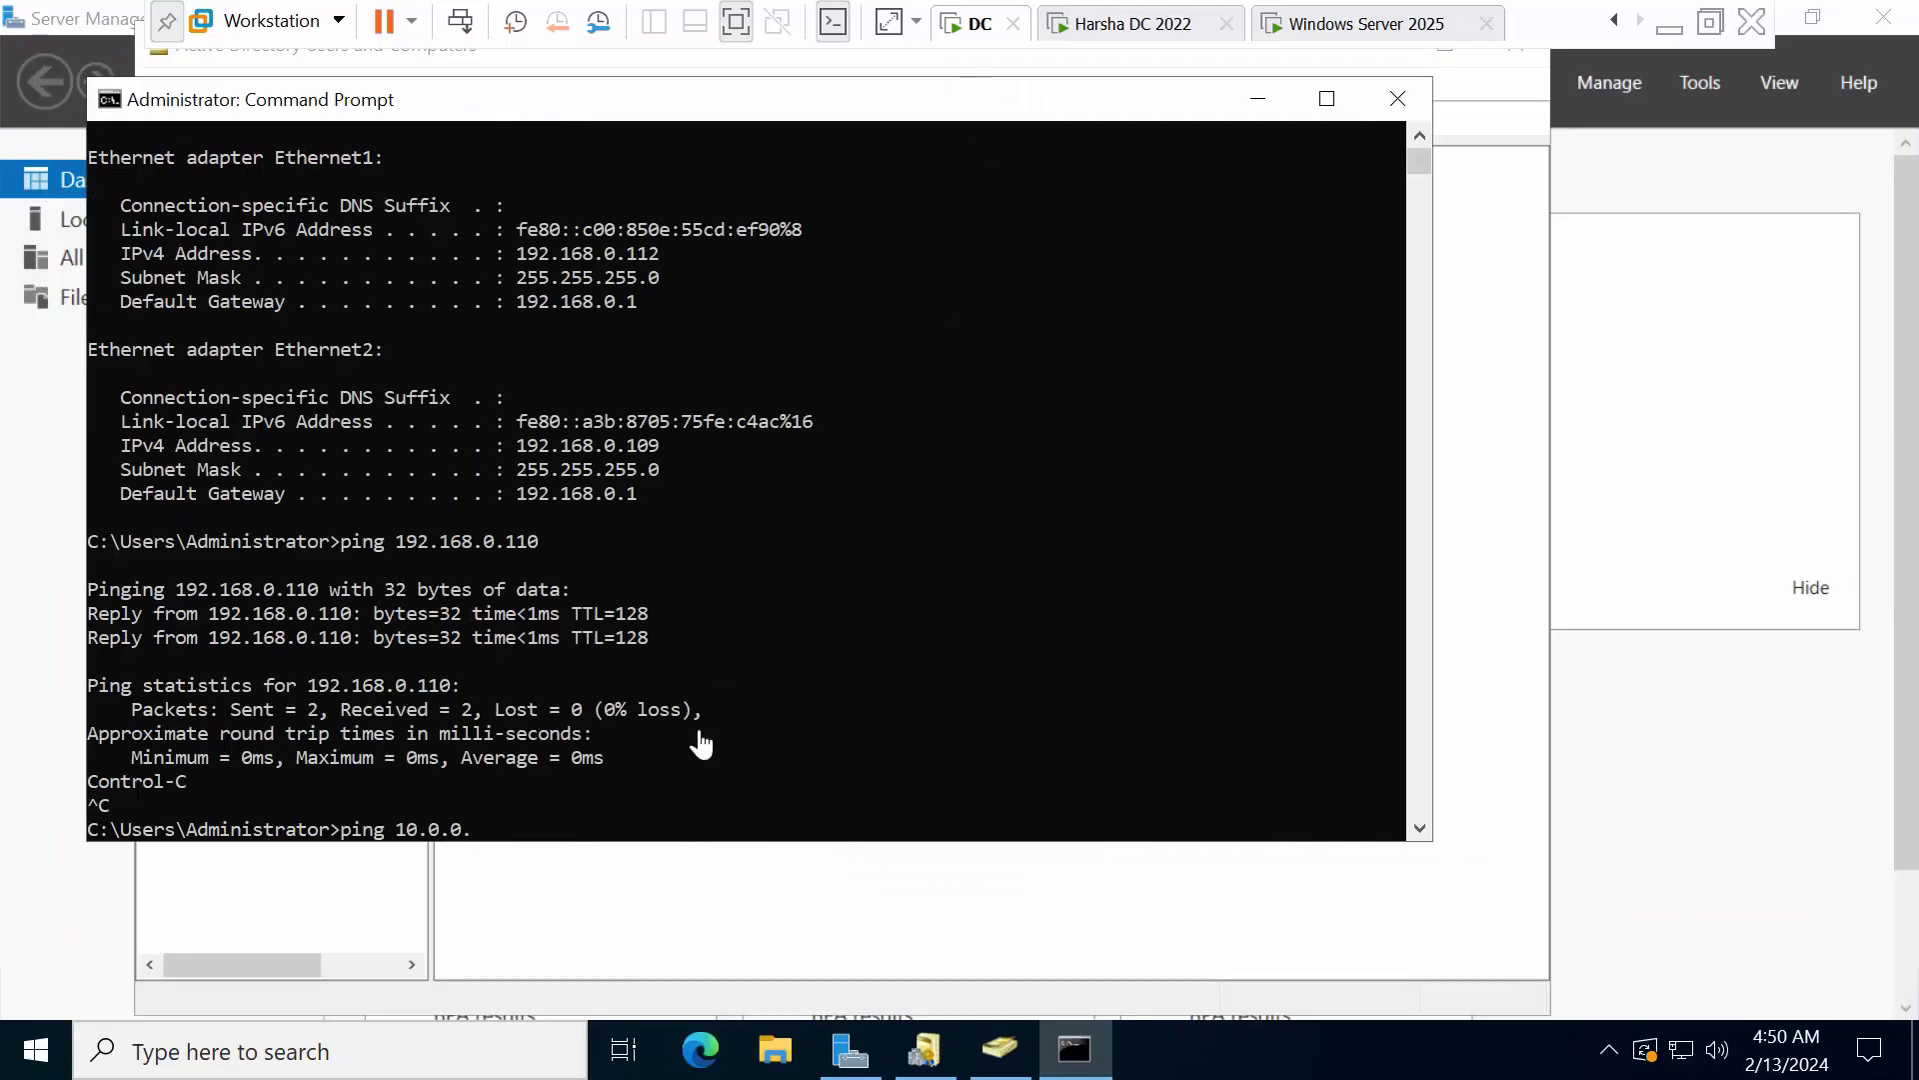
type("12")
key("Return")
key("ctrl+c")
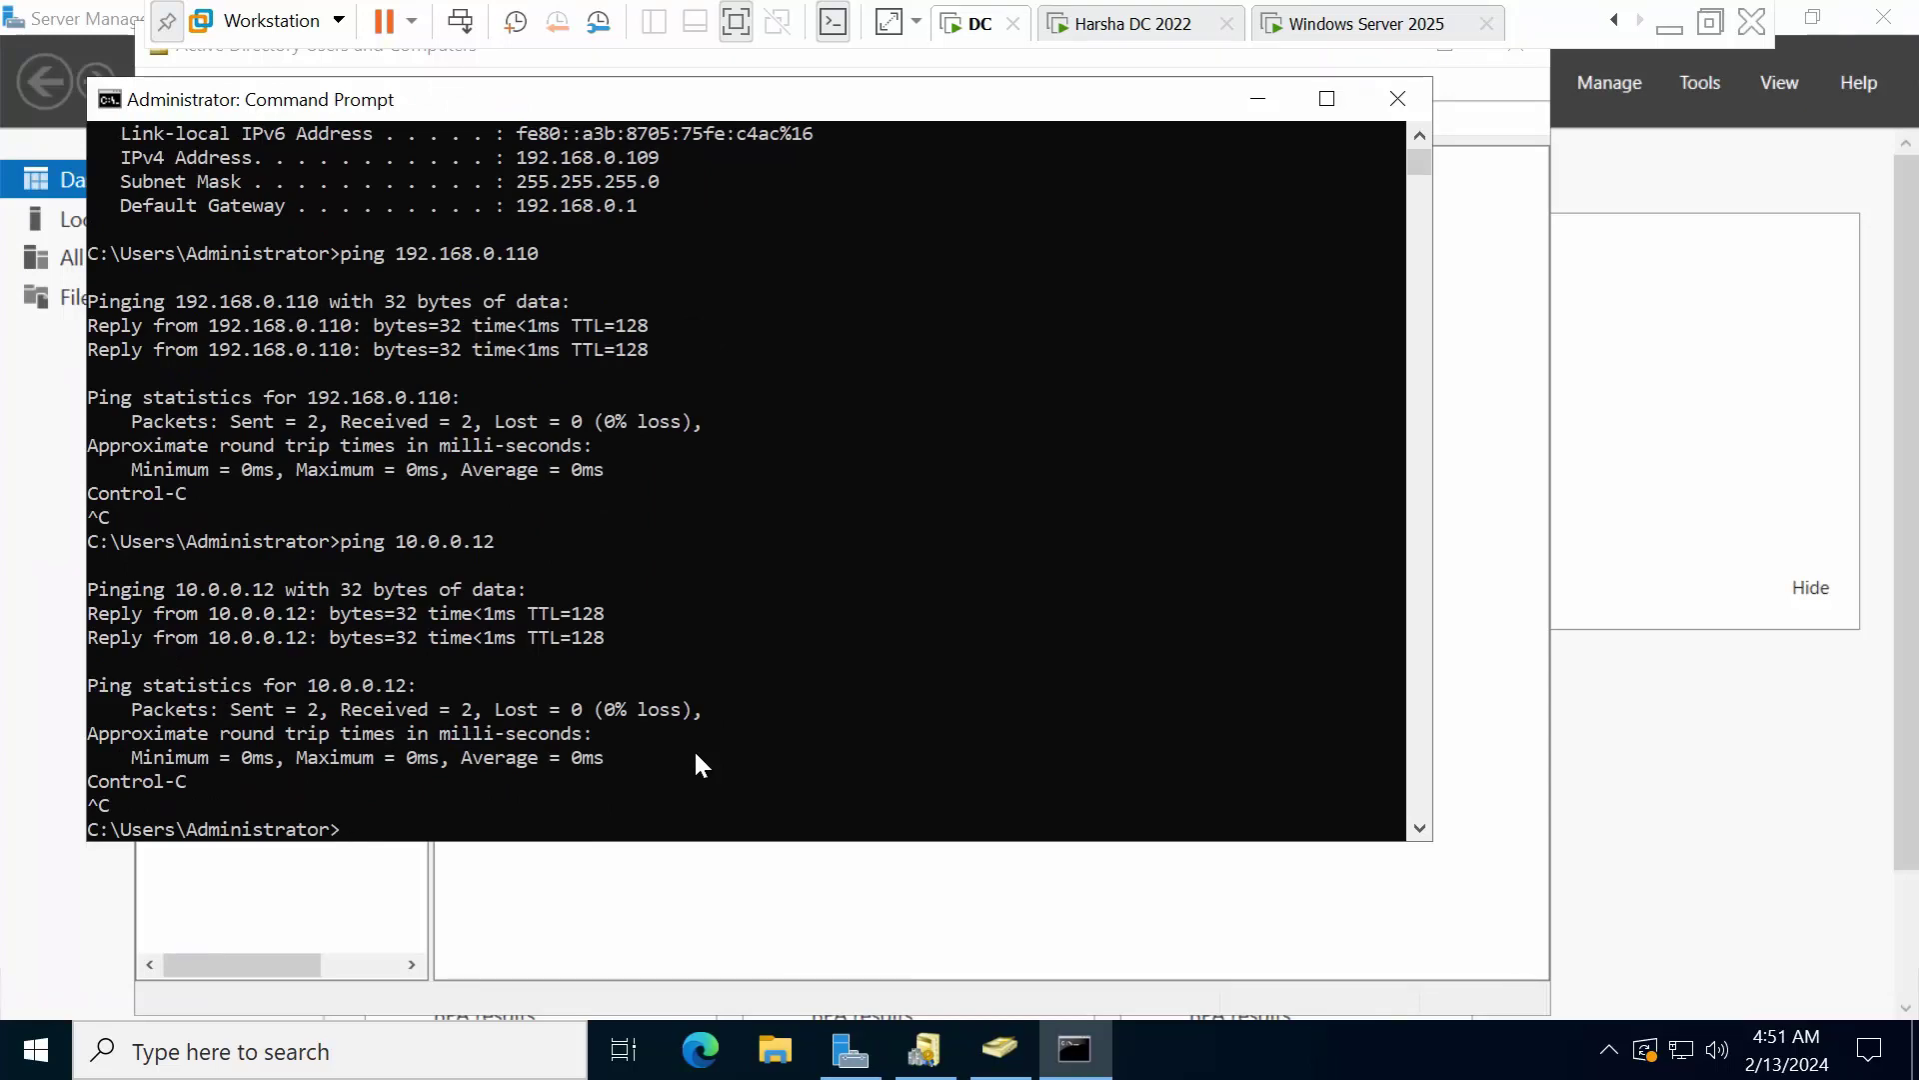
On Harsha DC 2022, prepare the command ping 192.168.0.11.
left_click(1101, 32)
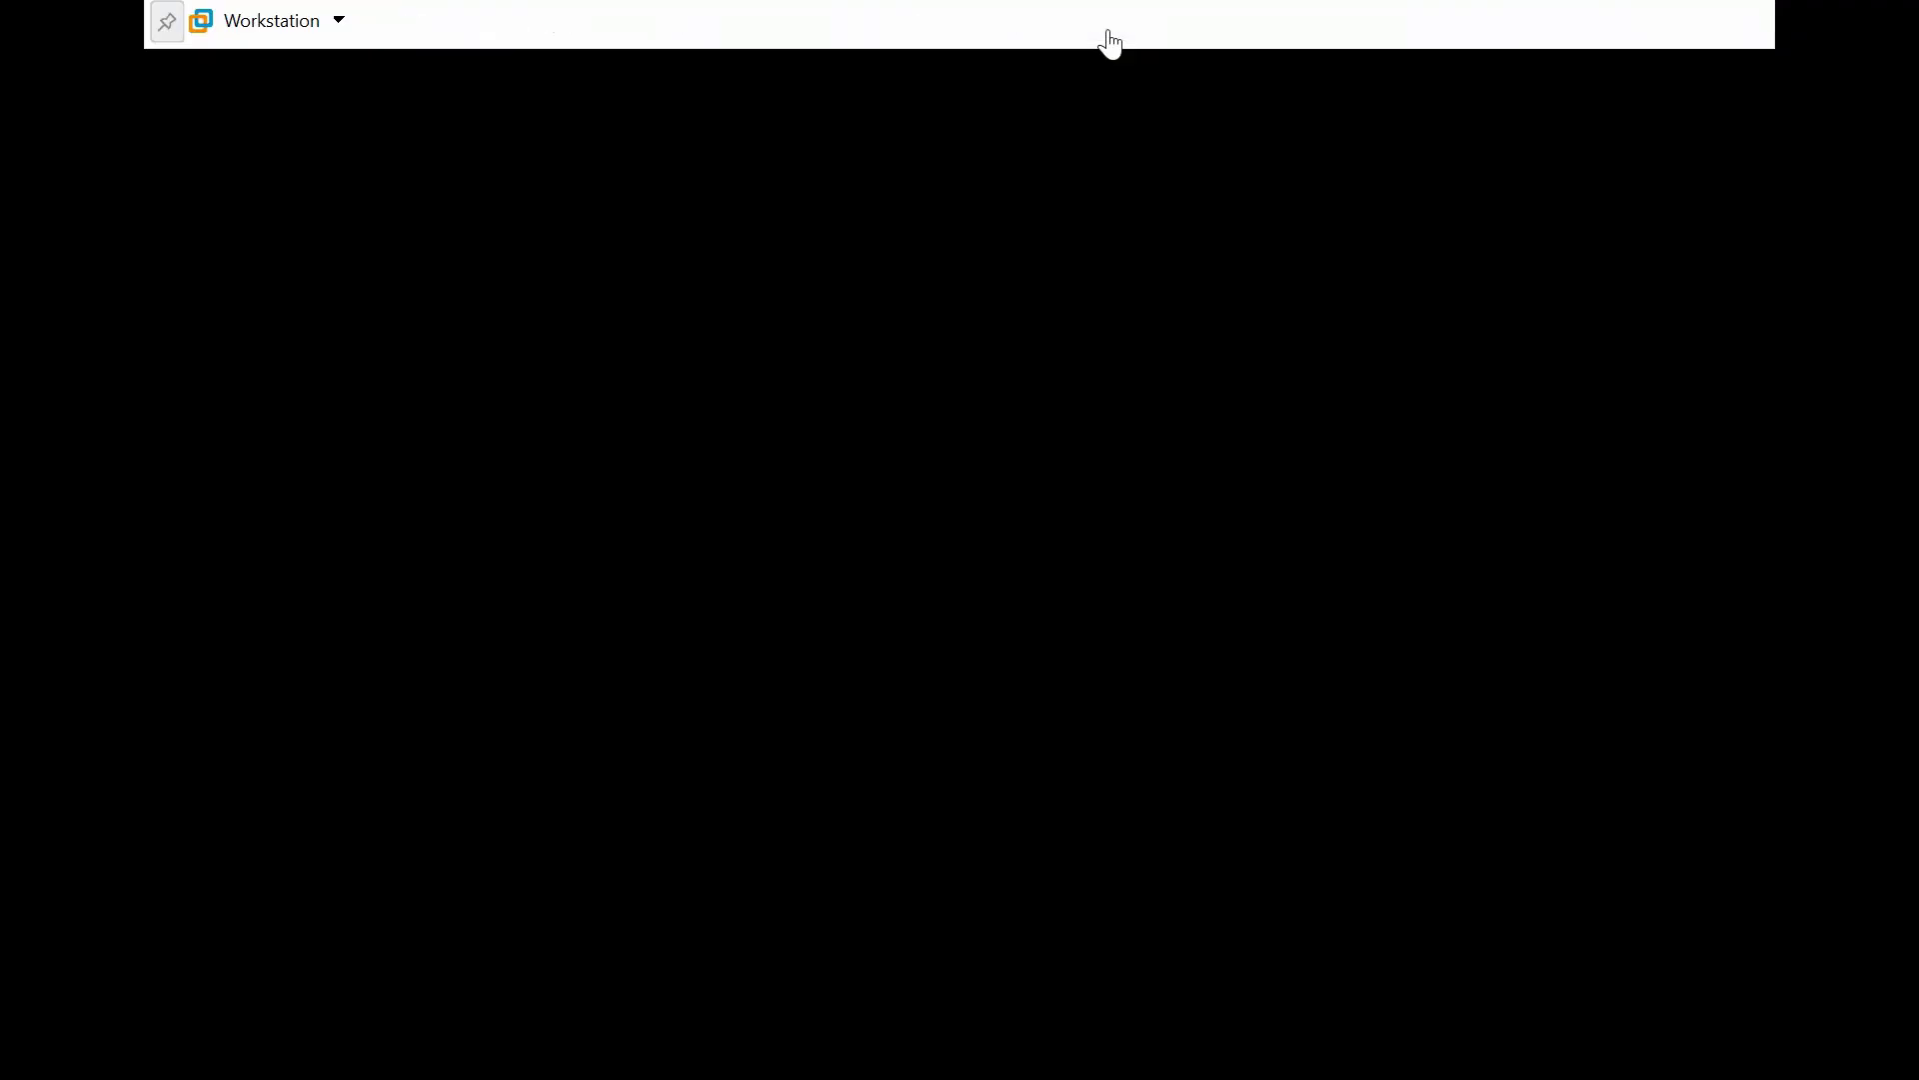
key("Up")
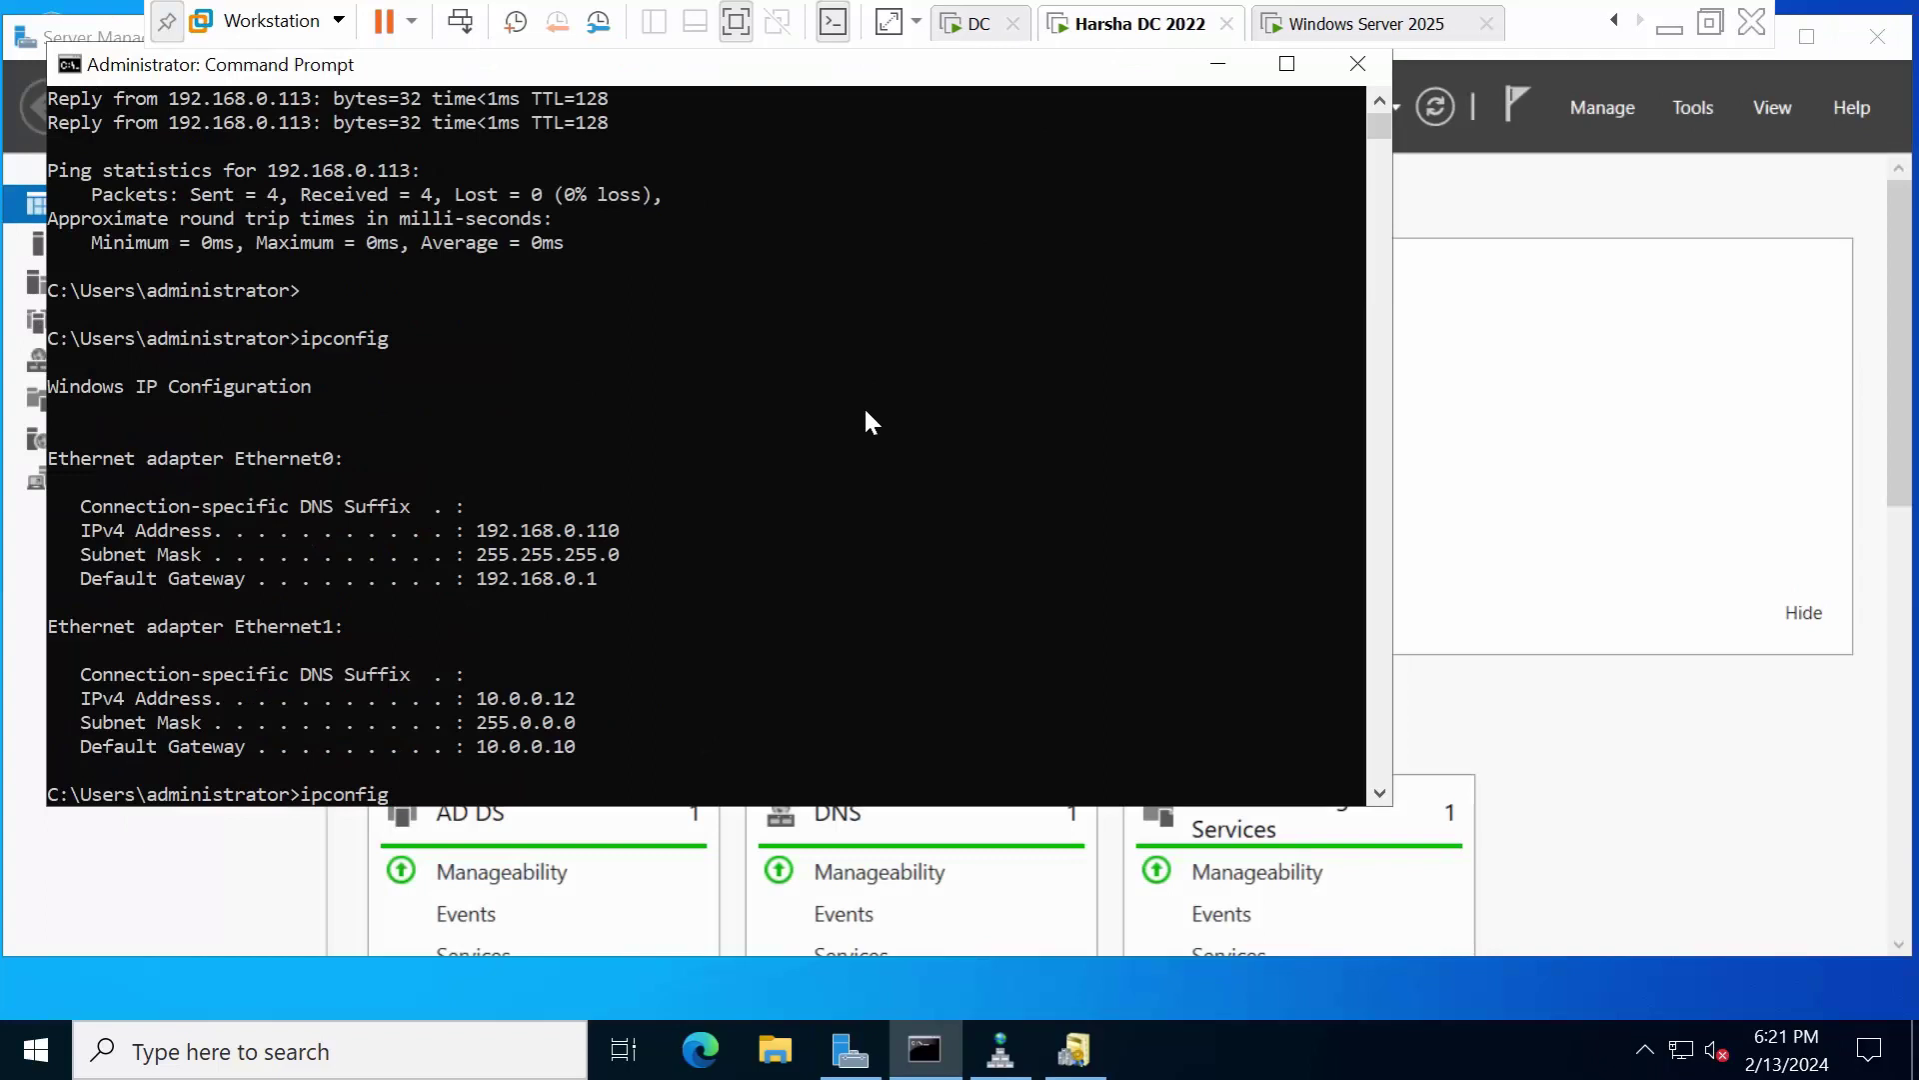
key("BackSpace")
key("BackSpace")
key("BackSpace")
key("BackSpace")
key("BackSpace")
key("BackSpace")
key("BackSpace")
key("BackSpace")
type("ping 192.13")
key("BackSpace")
type("68.0.11")
left_click(974, 25)
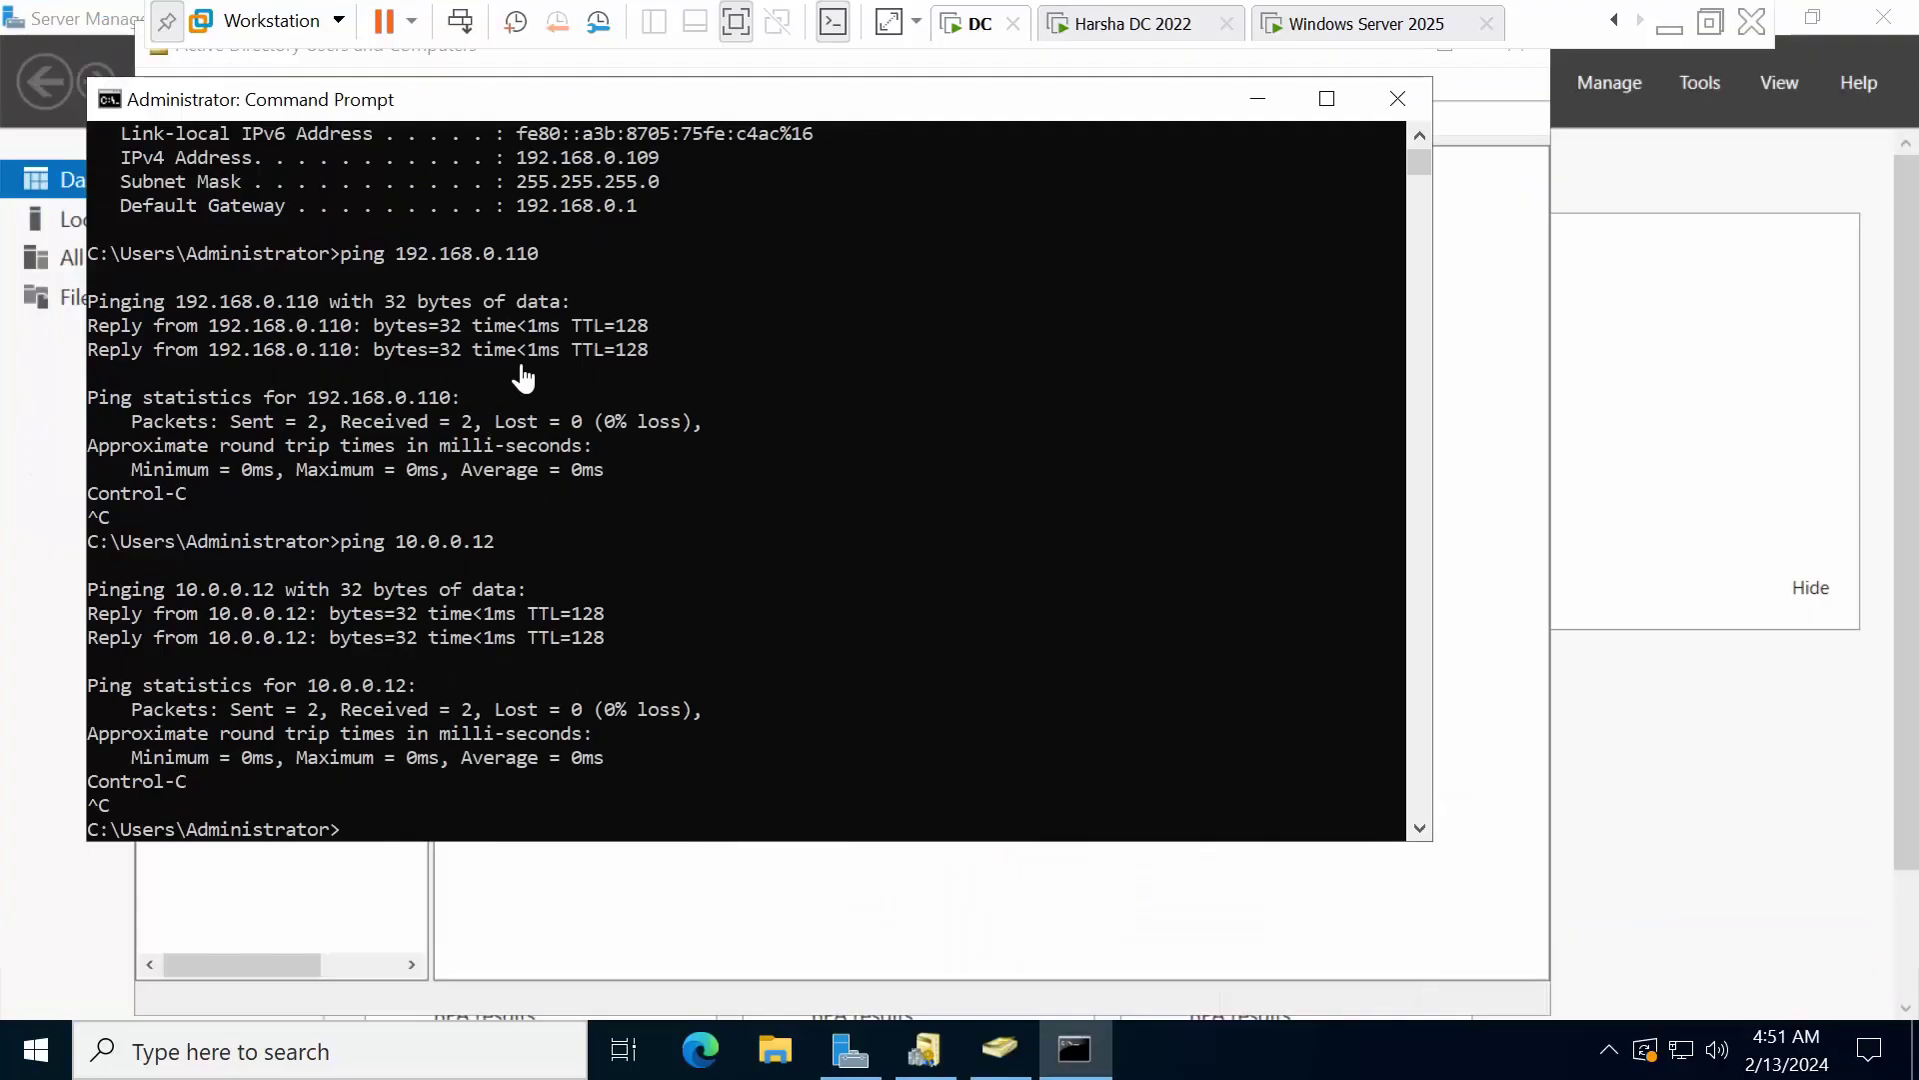
From Harsha DC 2022, ping 192.168.0.109 and stop after replies.
left_click(1180, 24)
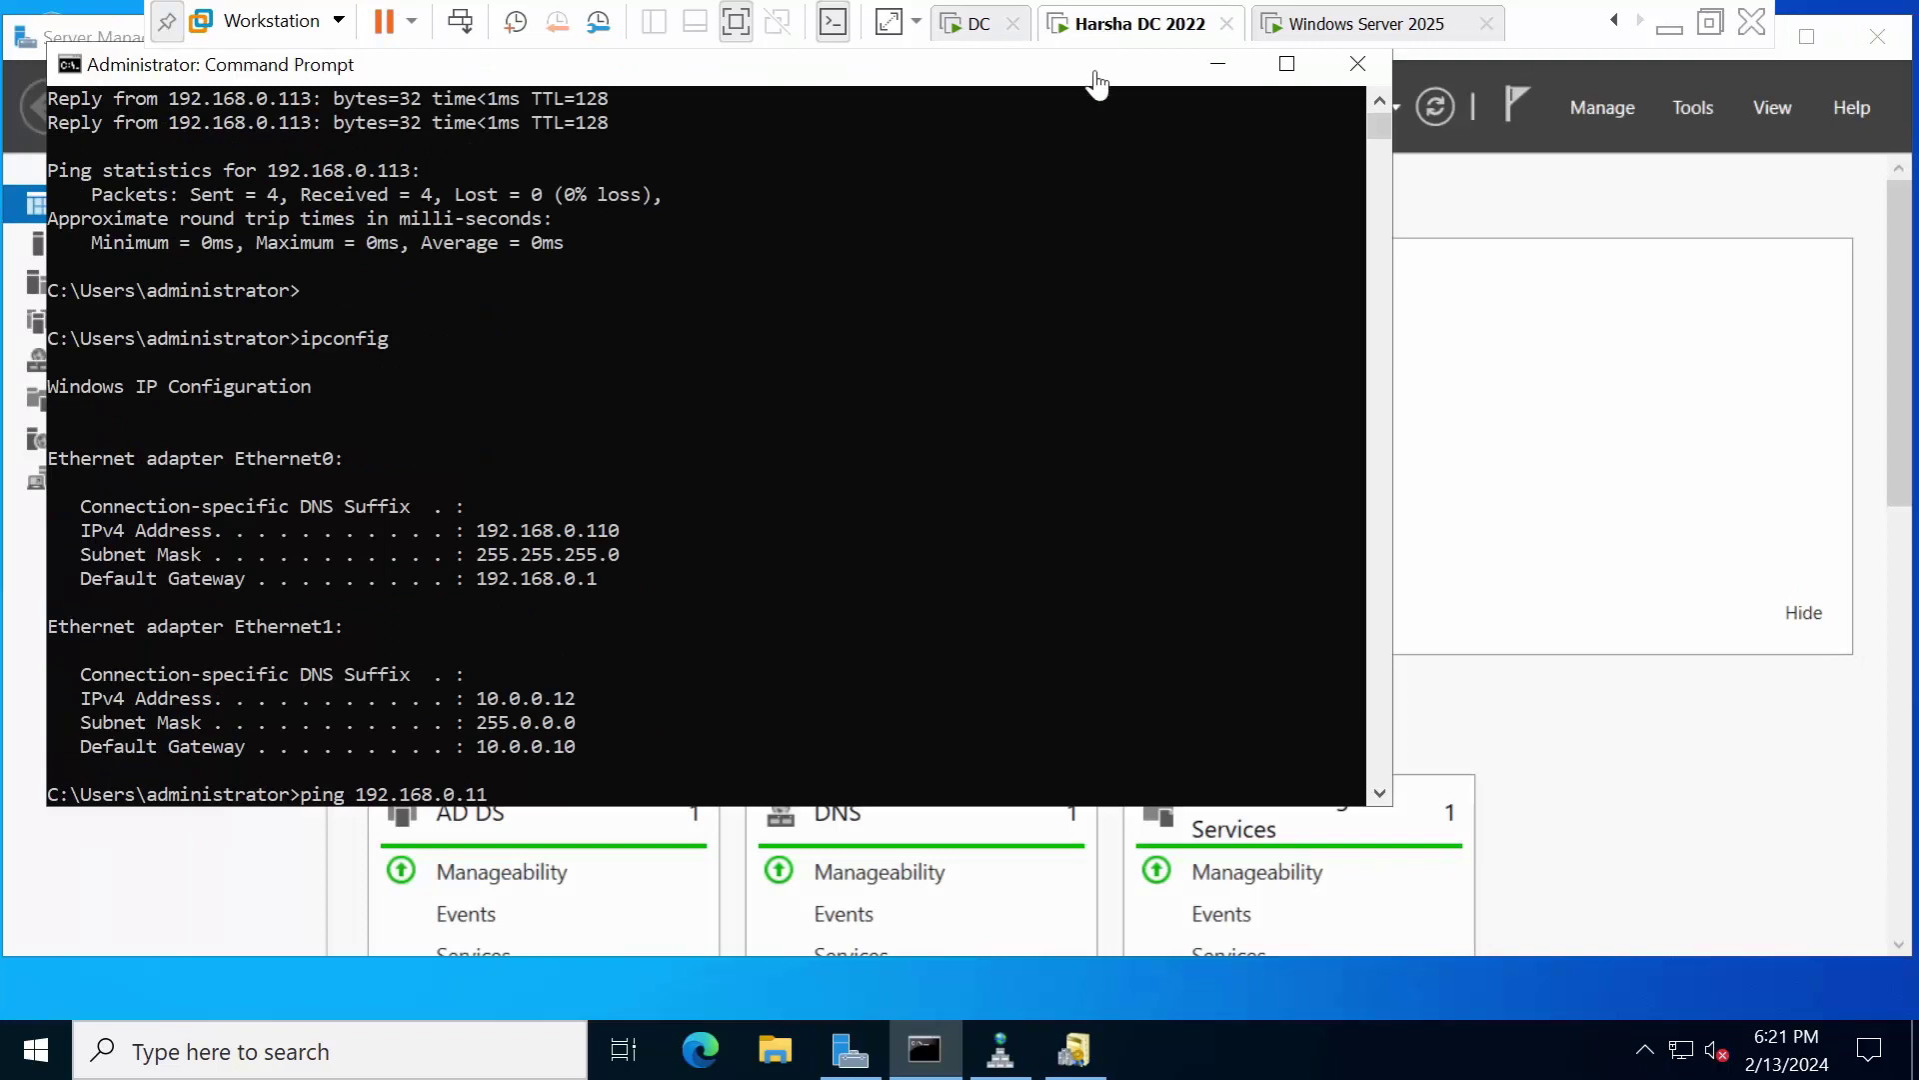
key("BackSpace")
type("09")
key("Return")
key("ctrl+c")
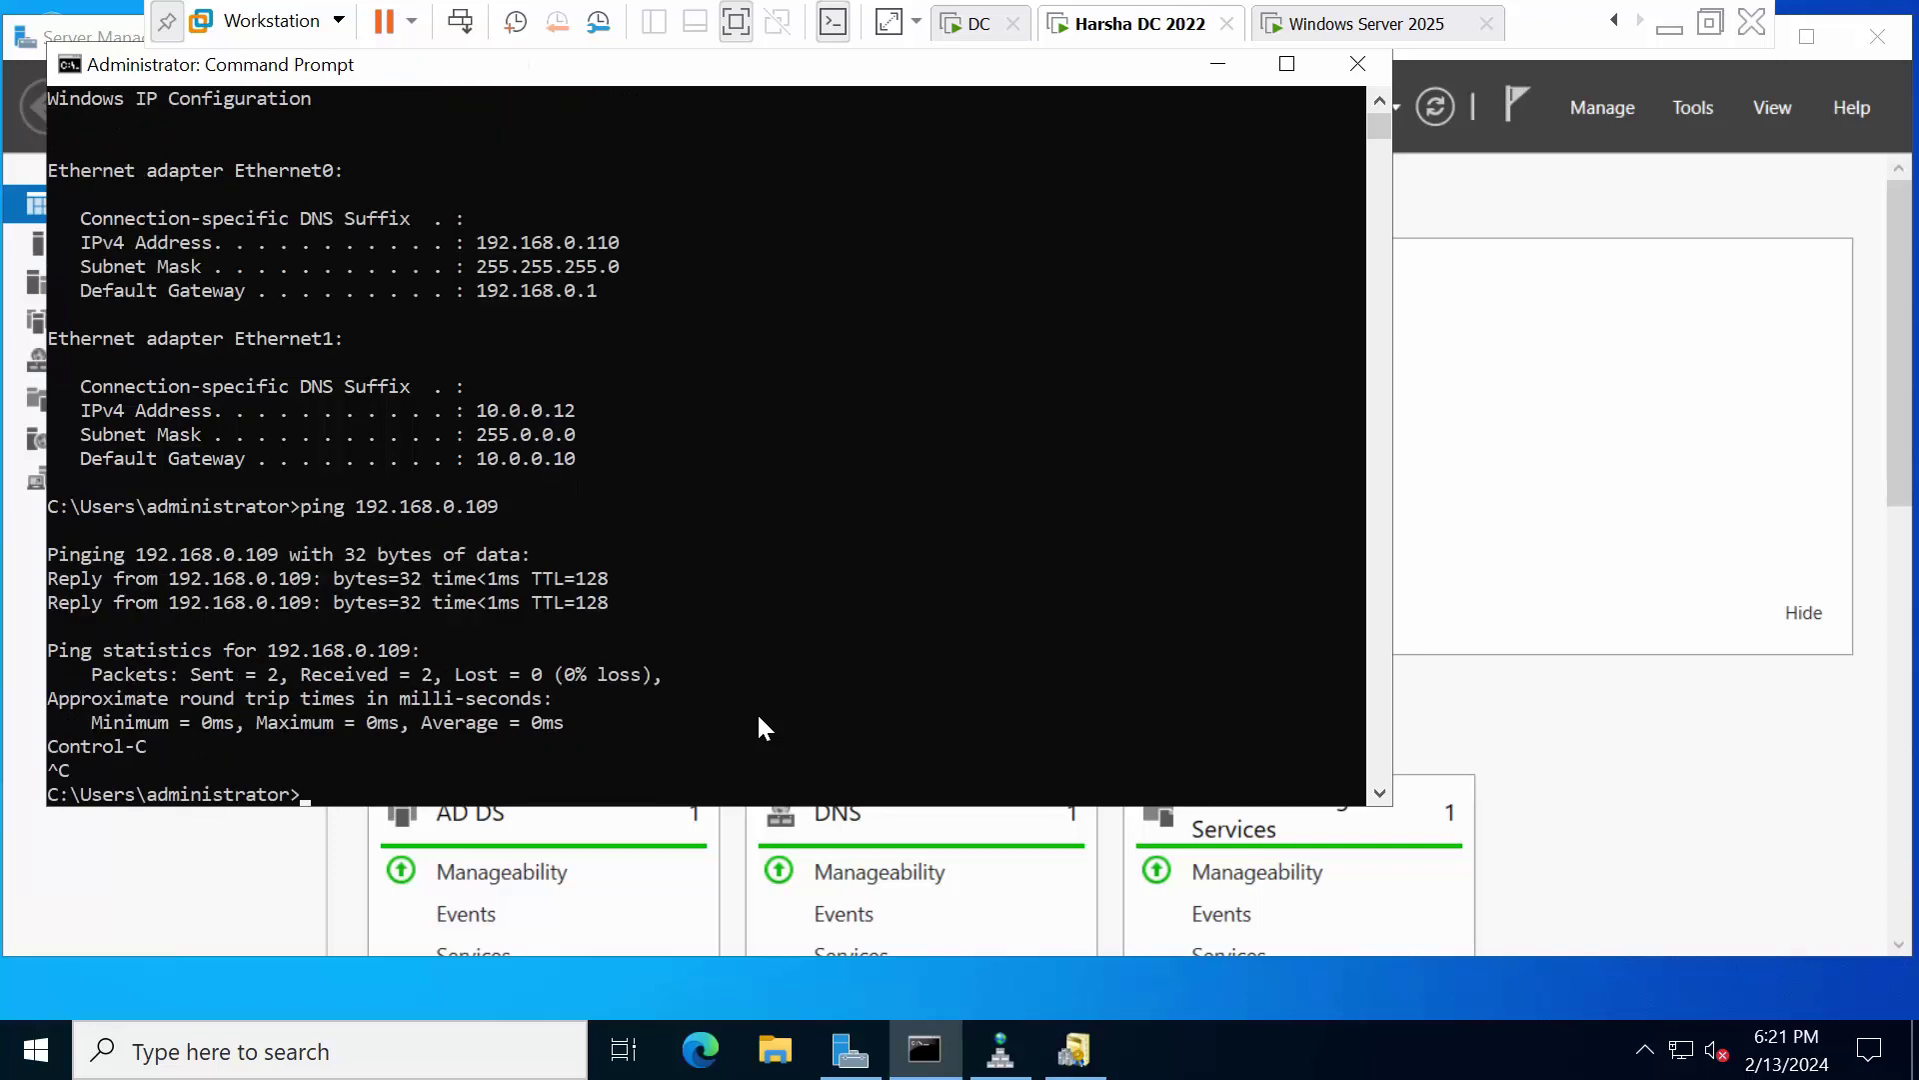
Ping 10.0.0.50 from Harsha DC 2022, stop it, and minimize the console.
key("Up")
key("BackSpace")
key("BackSpace")
key("BackSpace")
key("BackSpace")
key("BackSpace")
key("BackSpace")
key("BackSpace")
key("BackSpace")
key("BackSpace")
key("BackSpace")
key("BackSpace")
key("BackSpace")
key("BackSpace")
type("10.0.0.50")
key("Return")
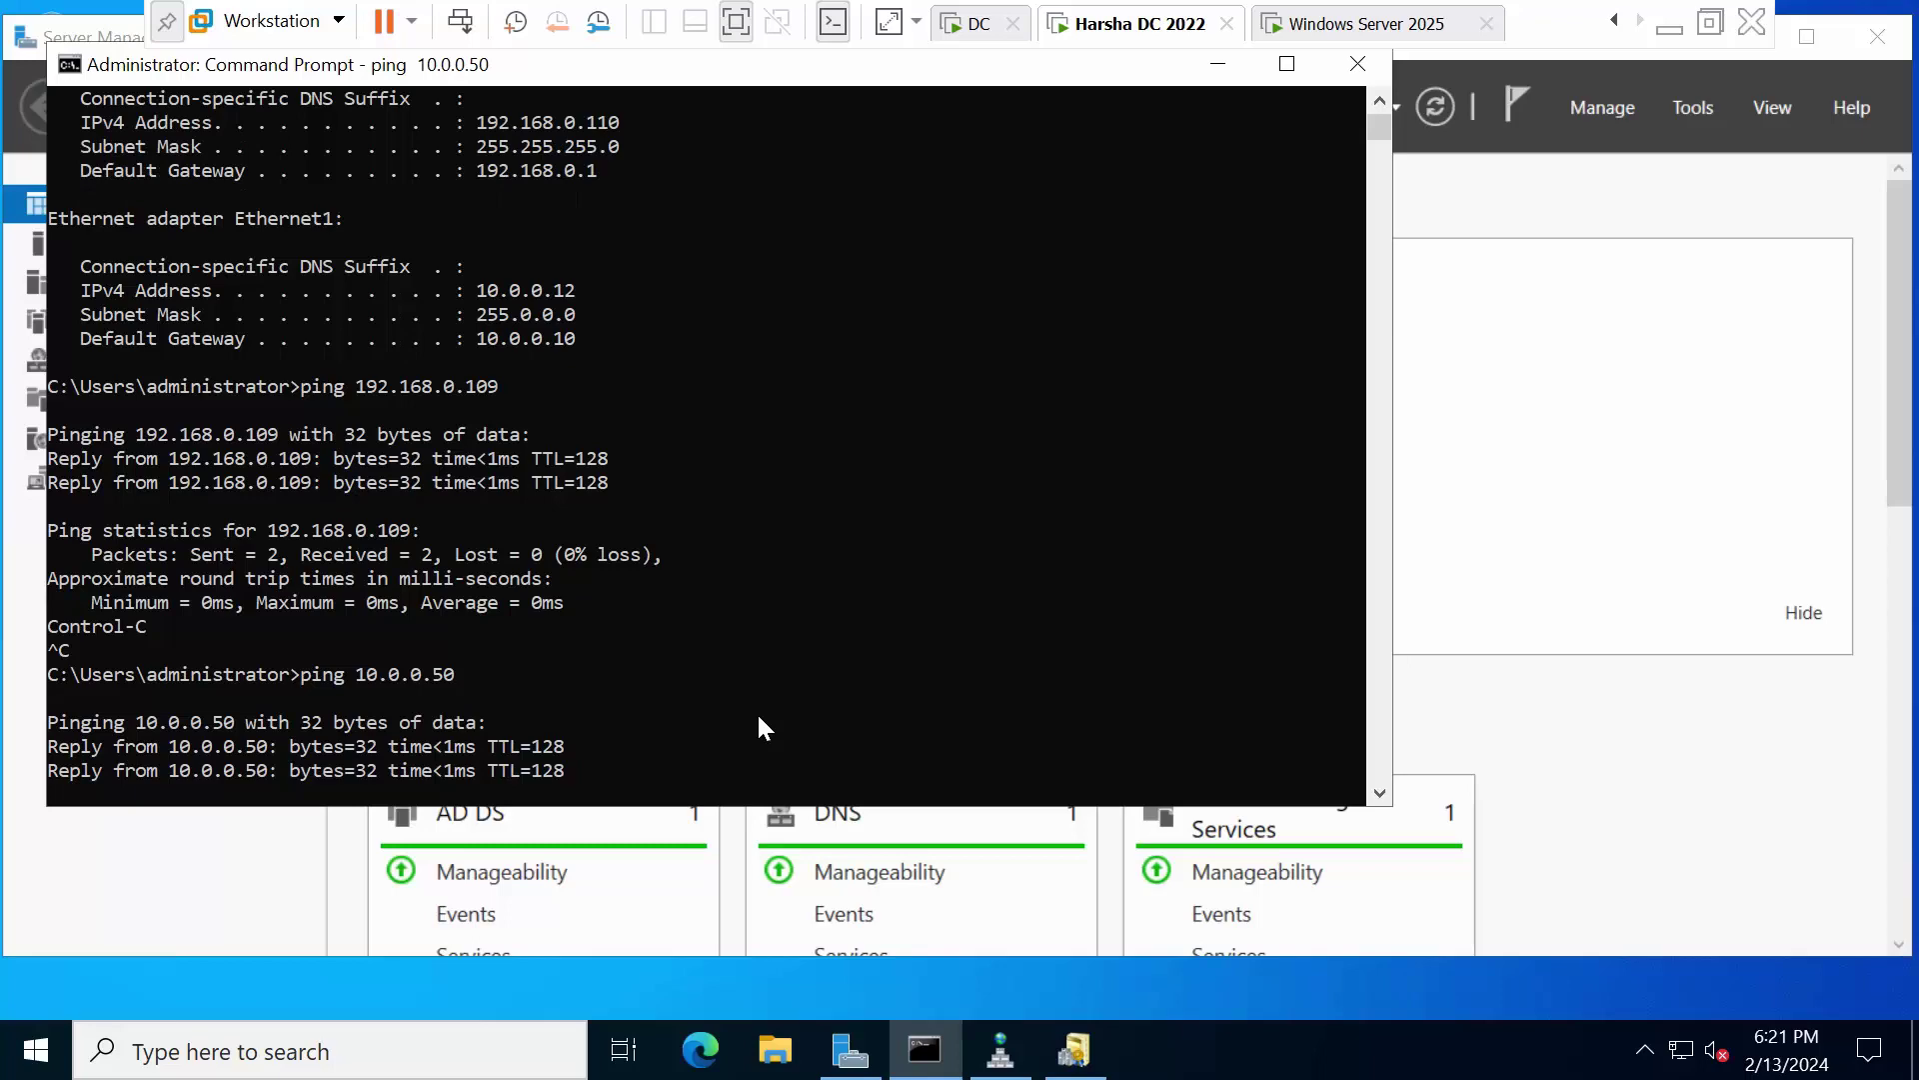
key("ctrl+c")
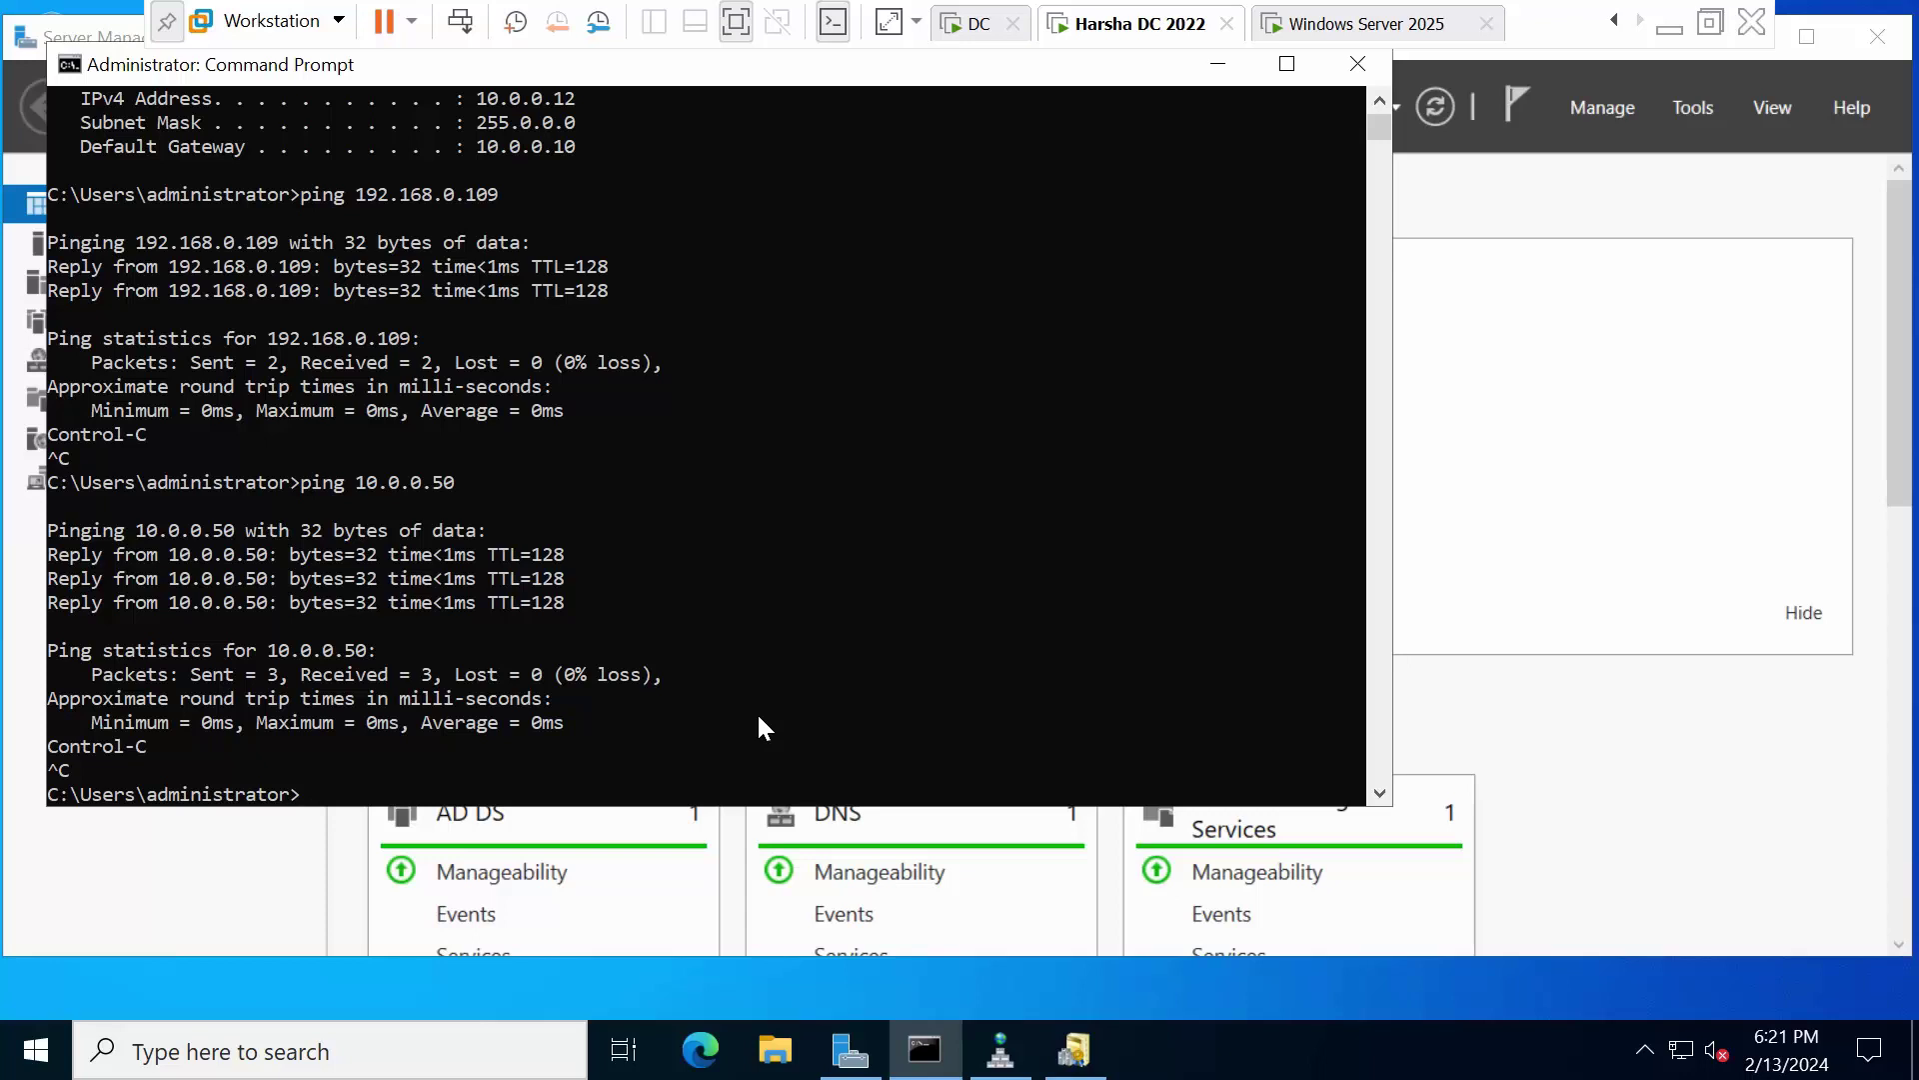
left_click(1217, 63)
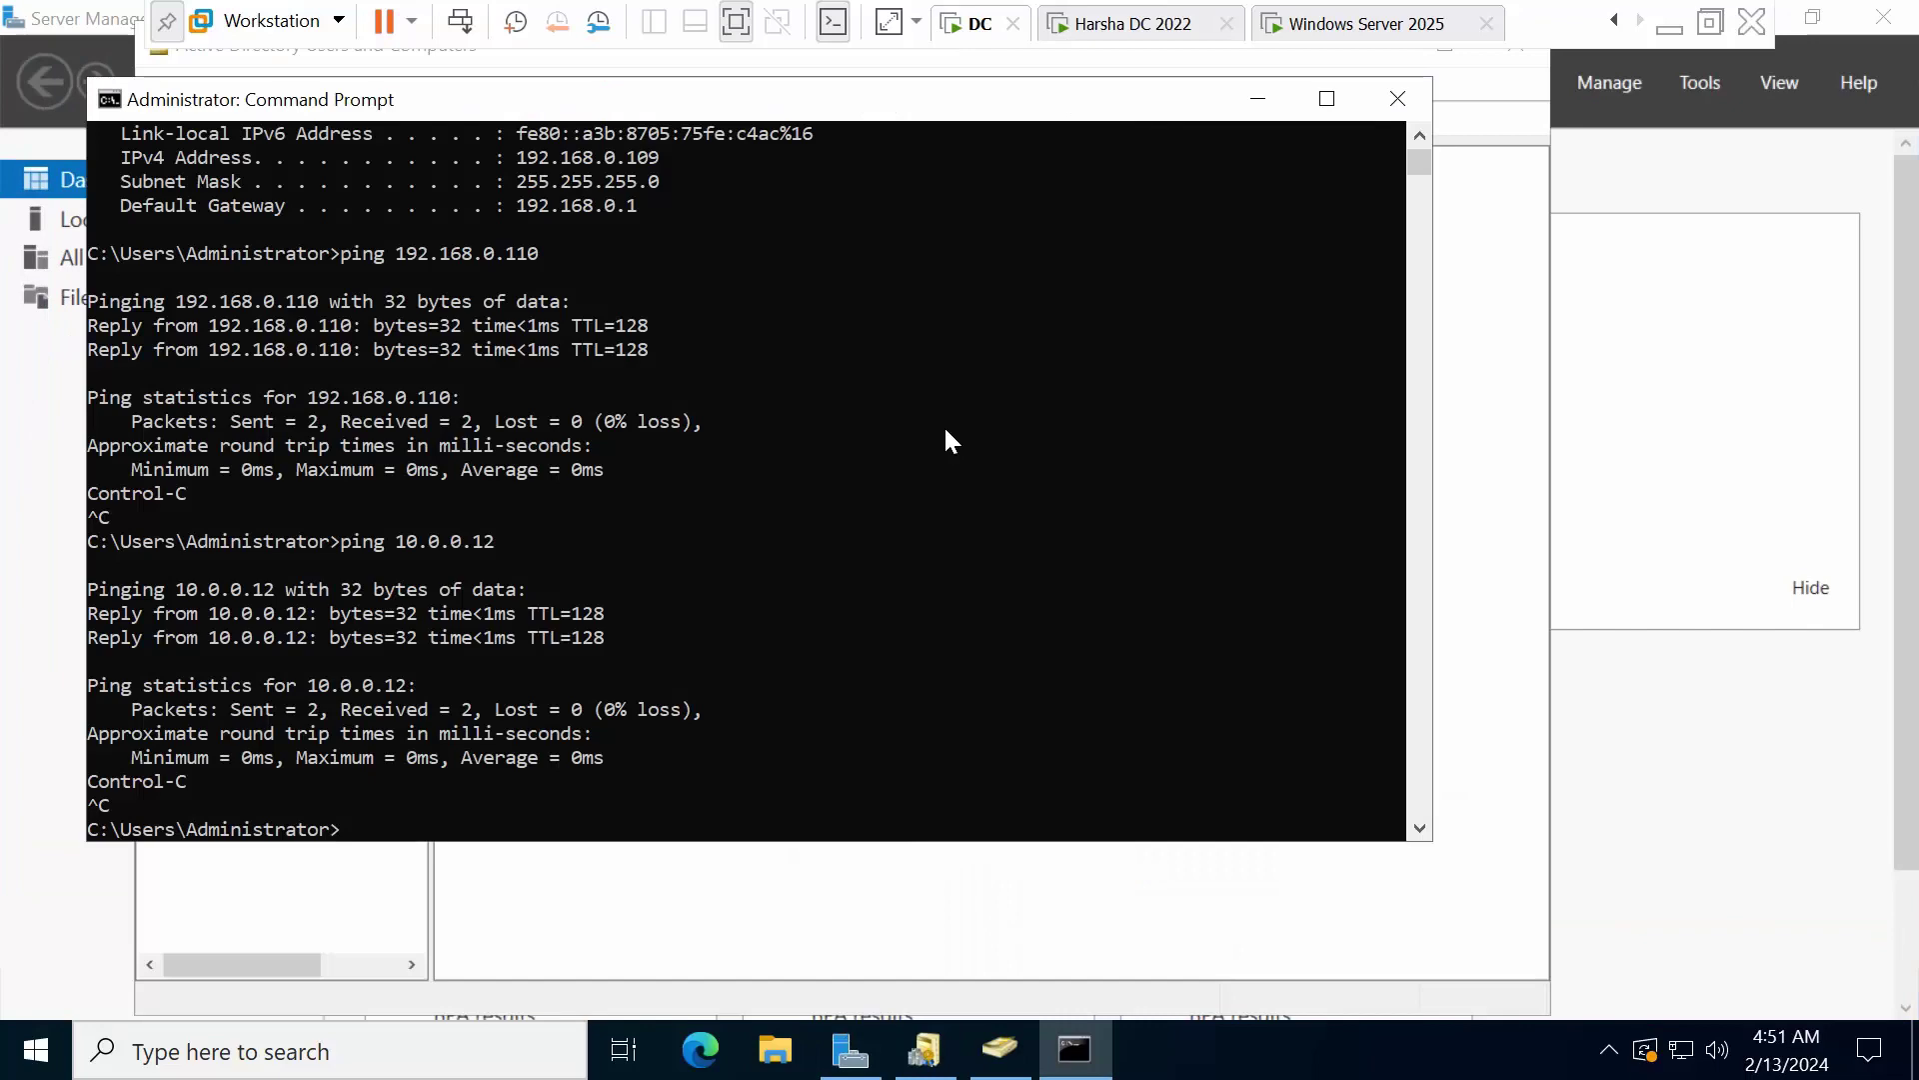
Launch DNS Manager from Server Manager Tools on the DC server.
left_click(1241, 110)
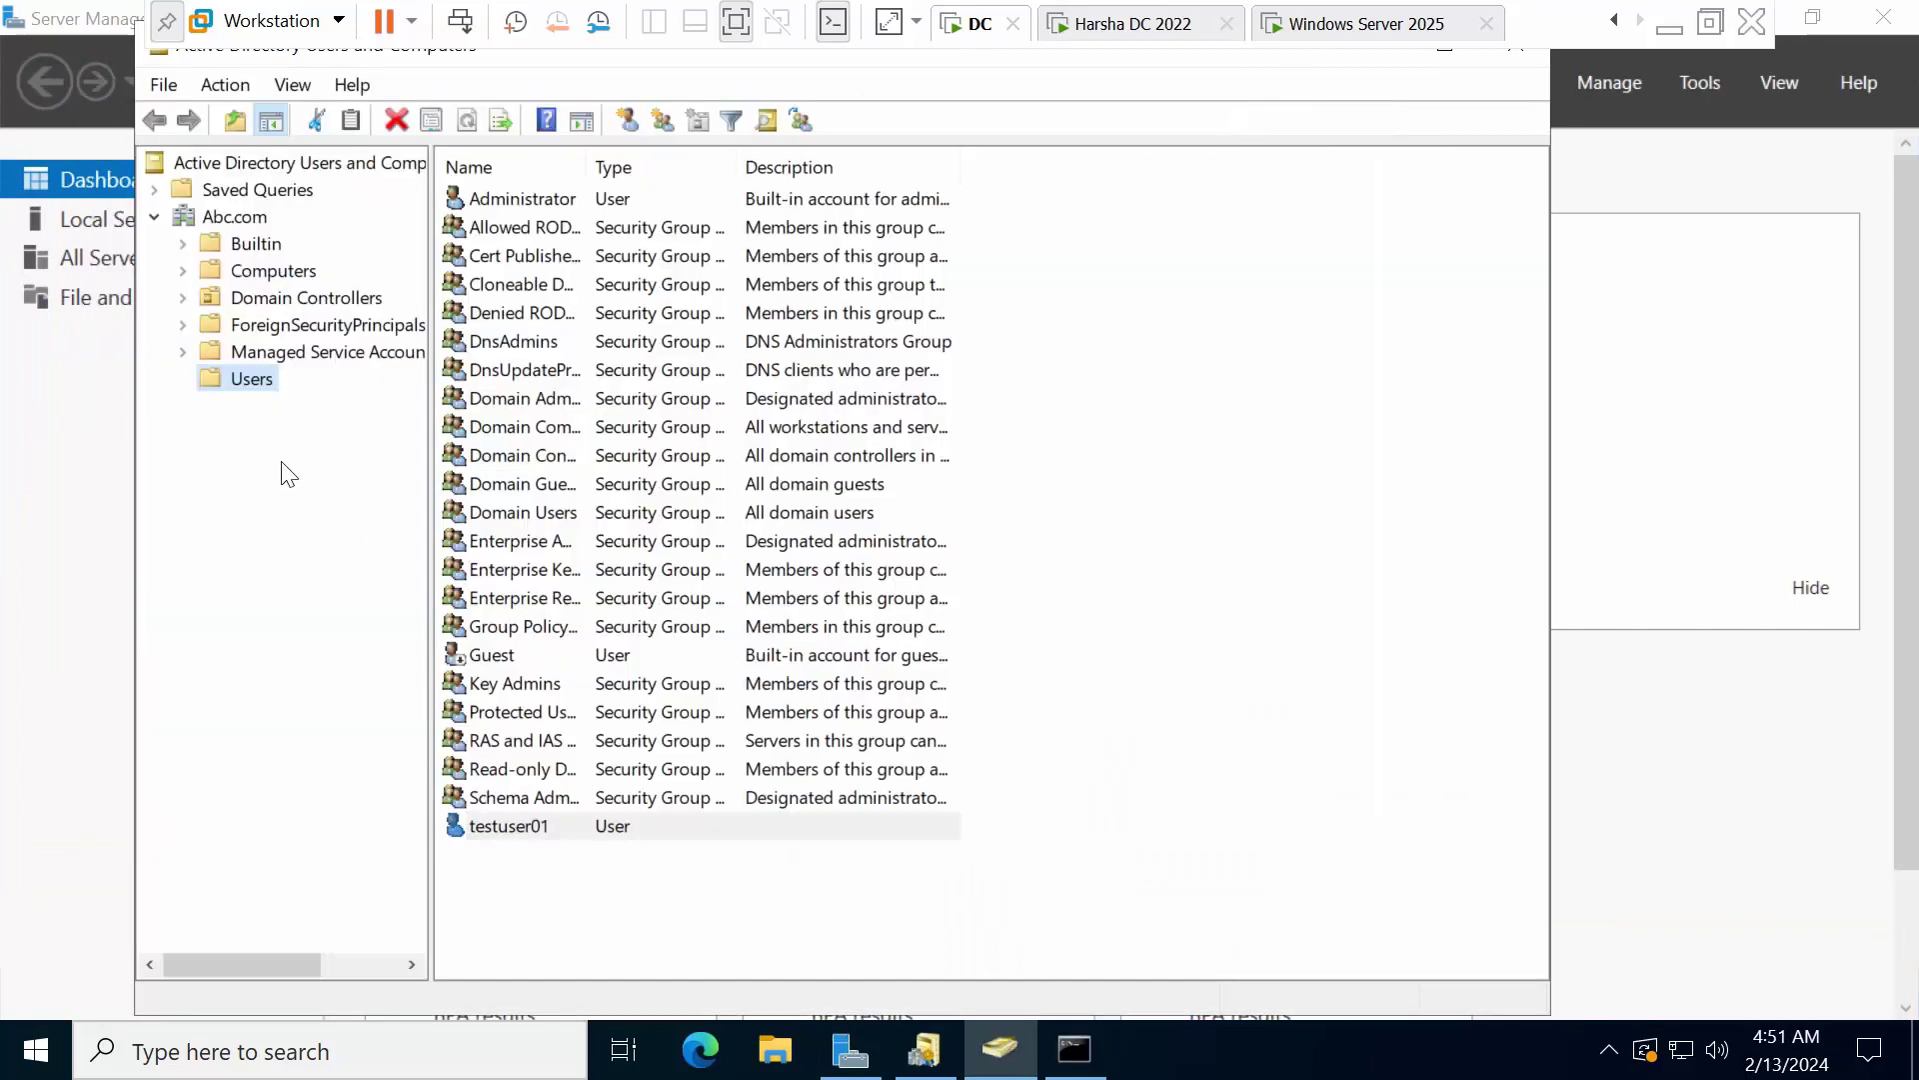
left_click(26, 536)
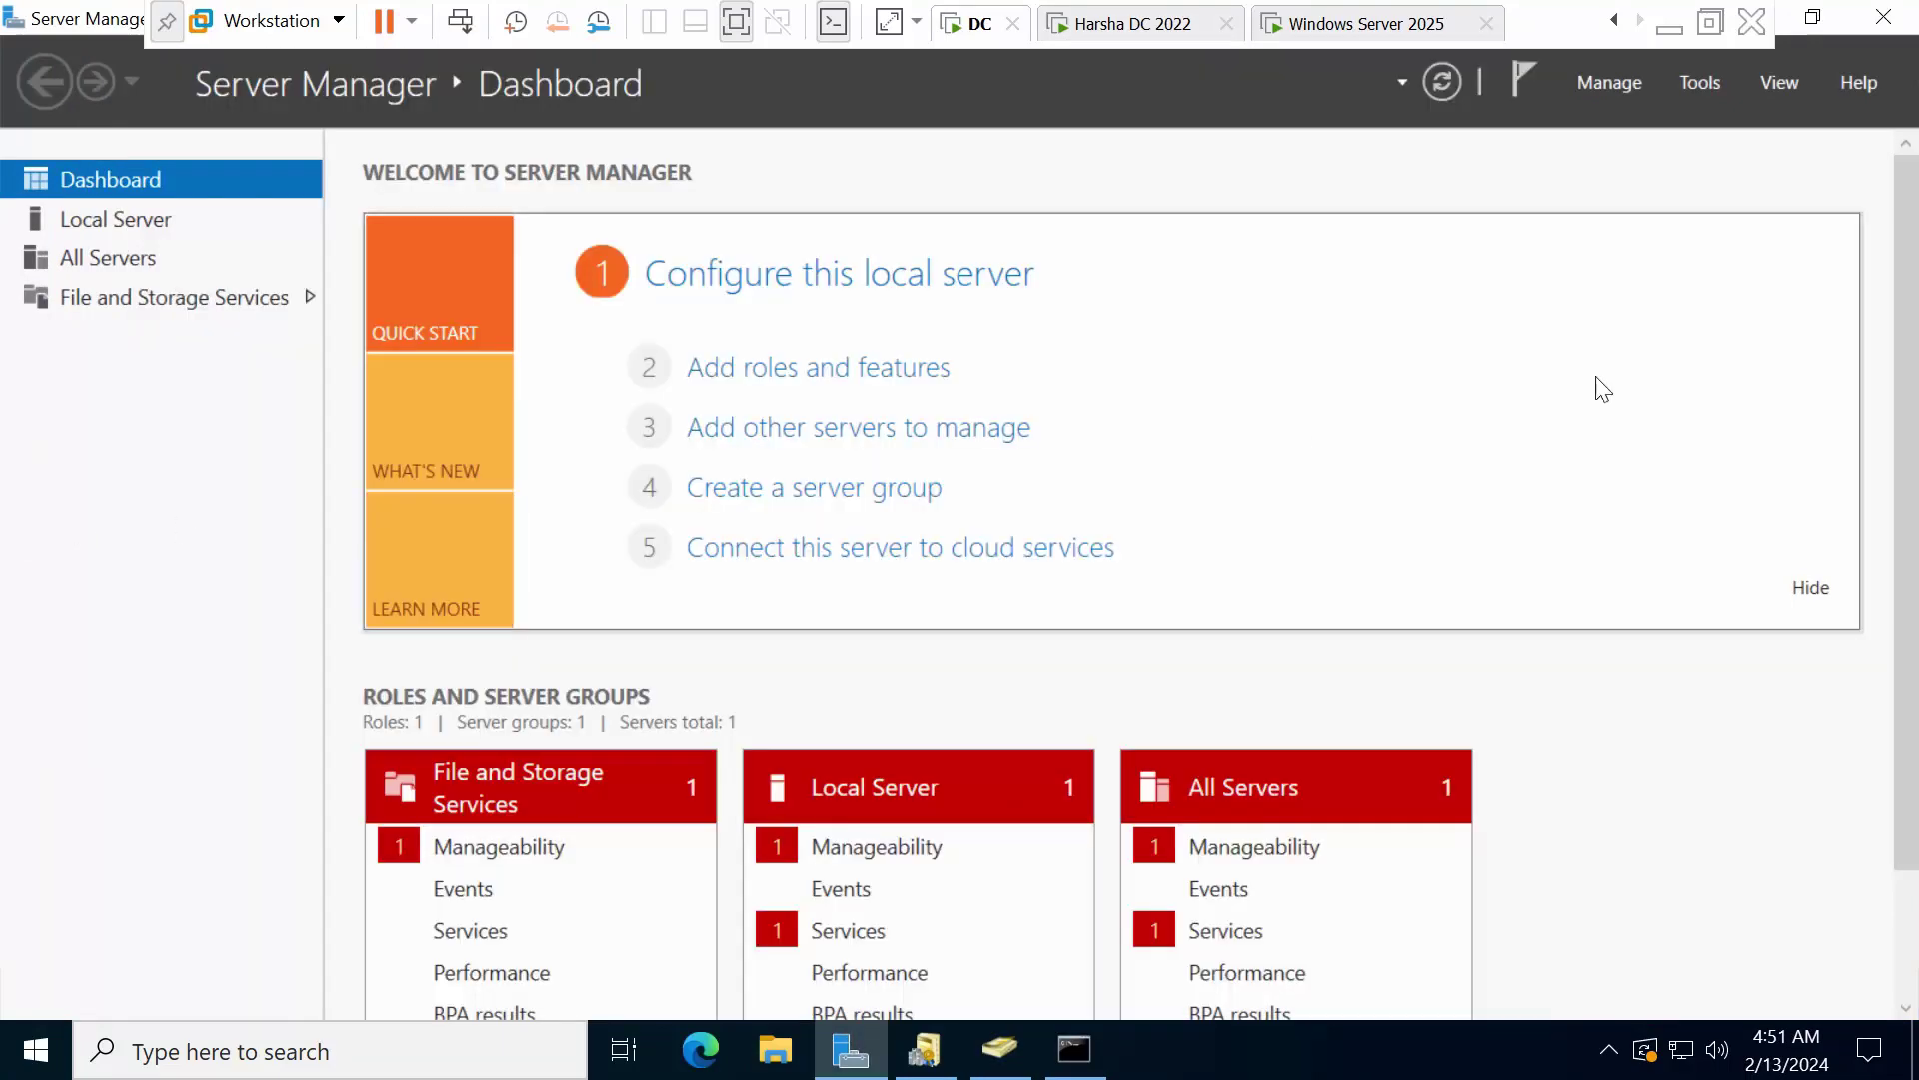
left_click(1700, 82)
left_click(1498, 456)
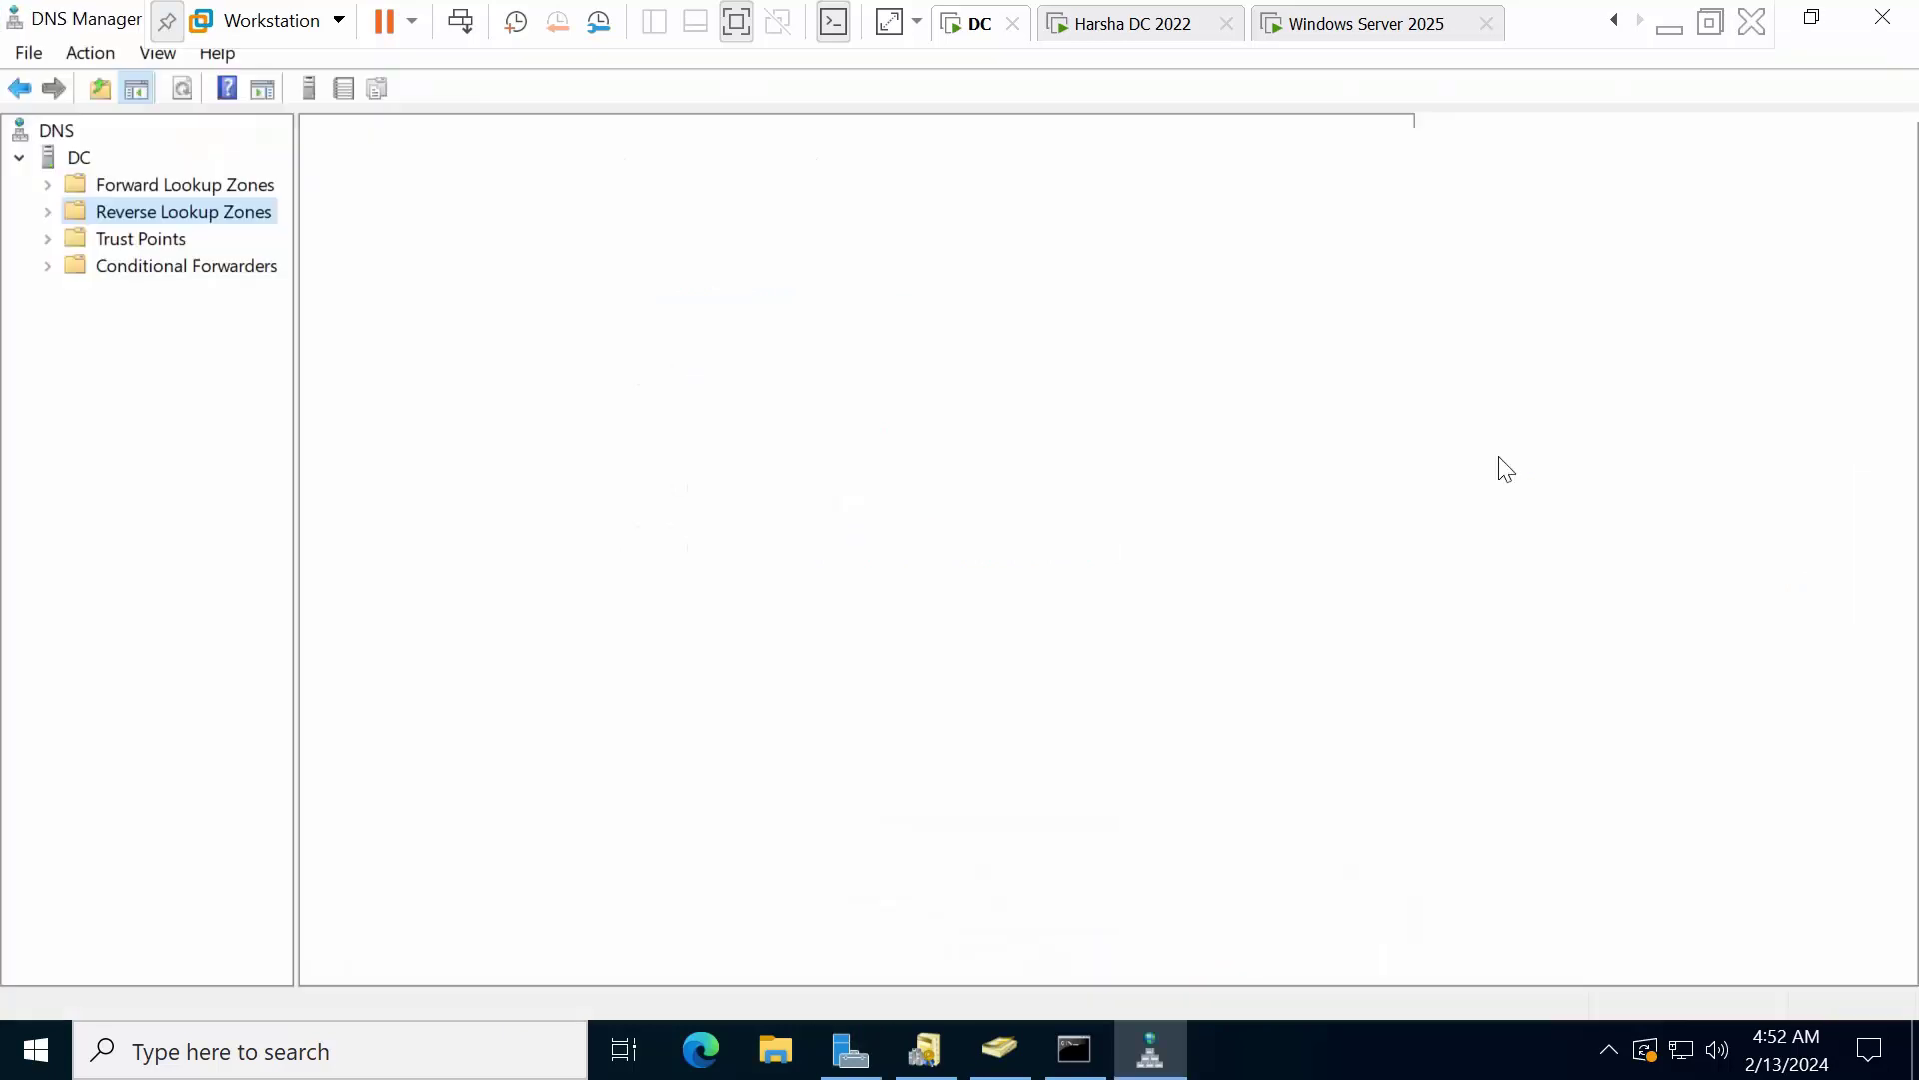
Delete the harsha.com conditional forwarder and confirm with Yes.
left_click(184, 272)
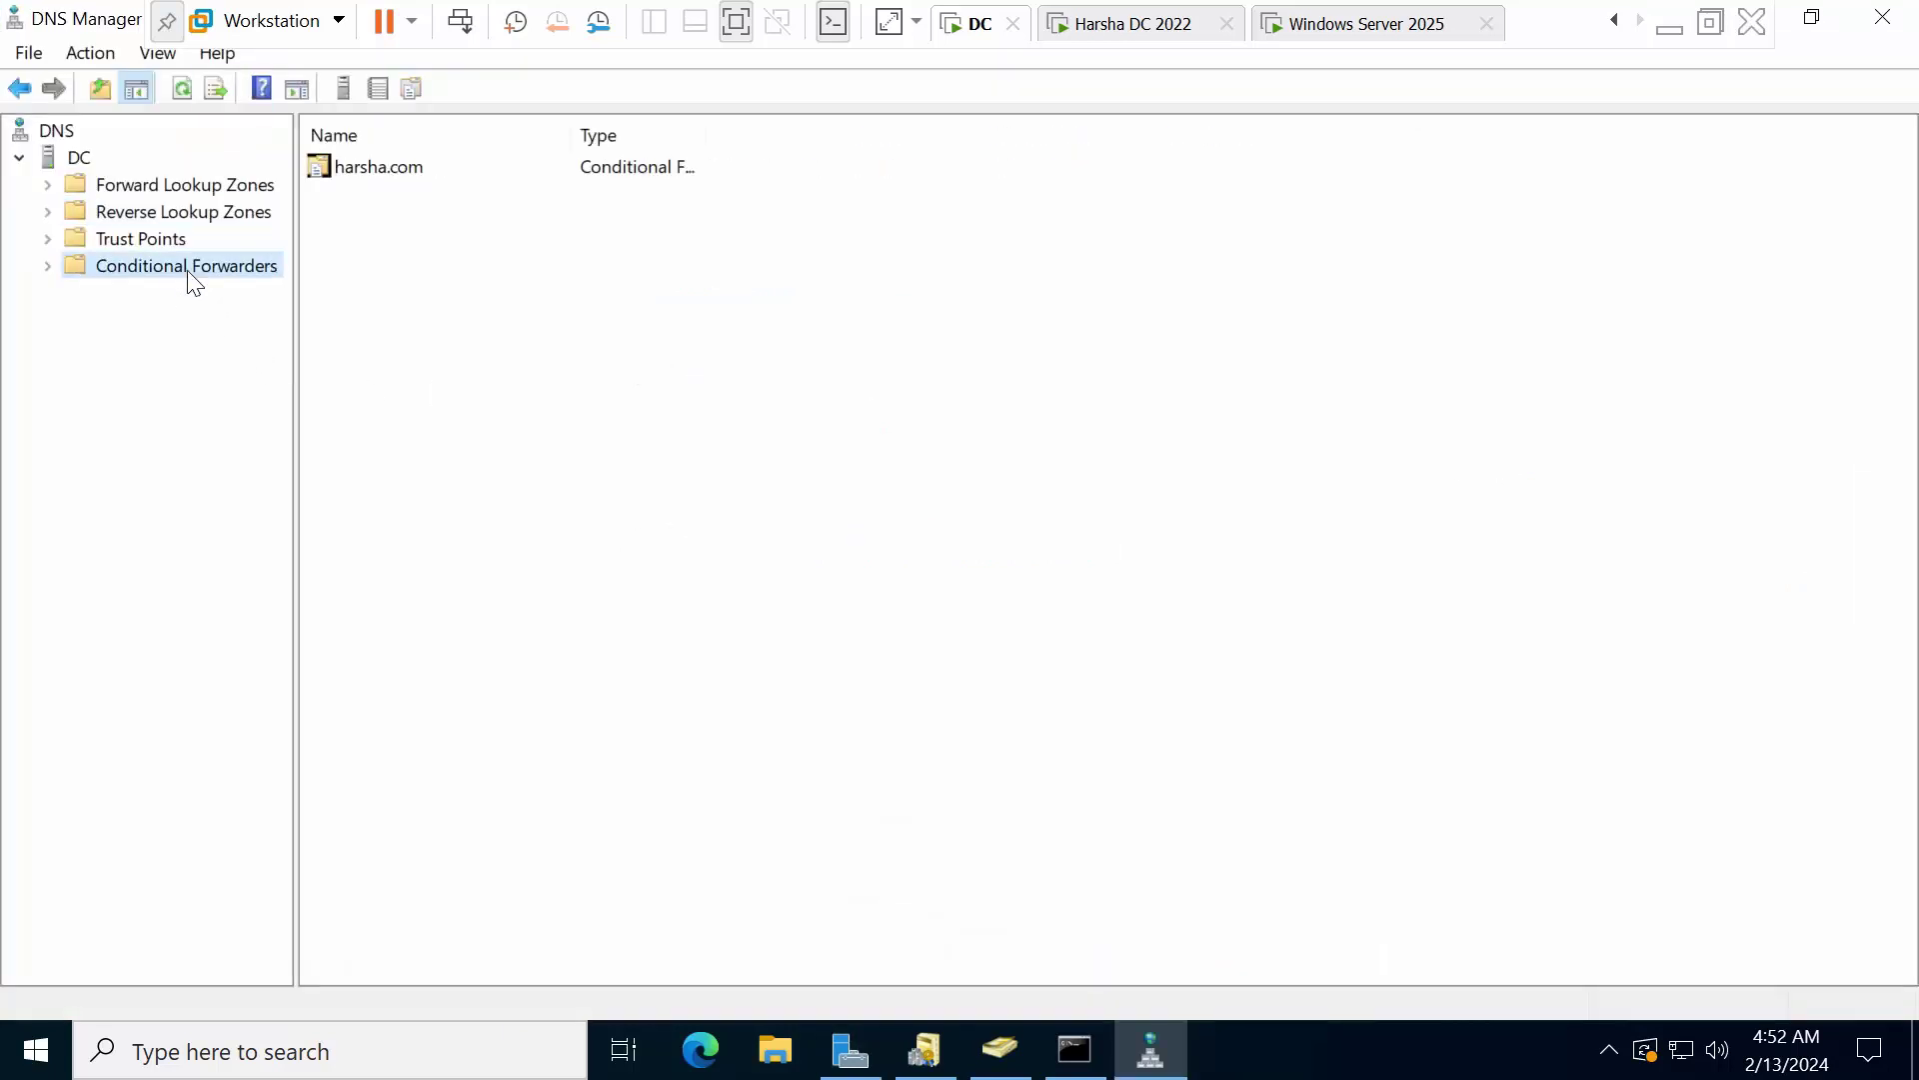
double_click(186, 267)
left_click(168, 293)
right_click(171, 298)
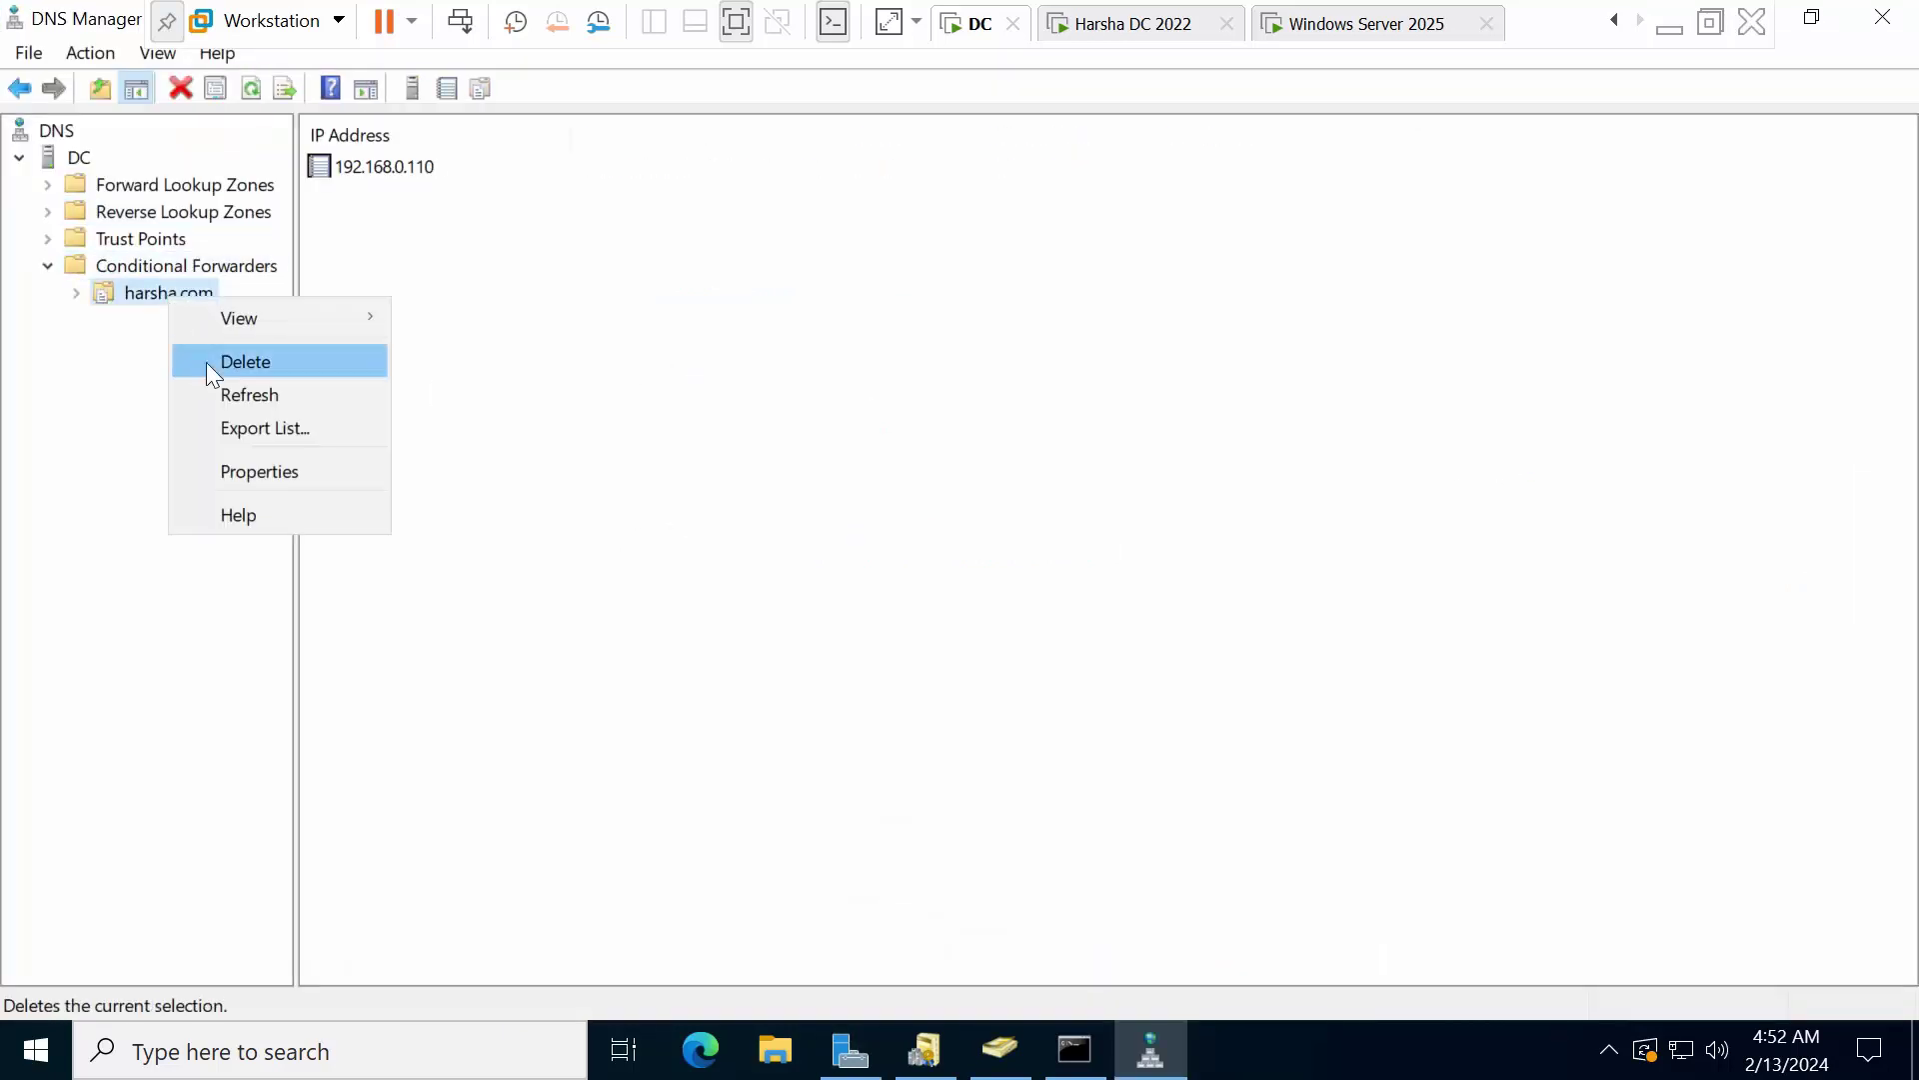
left_click(246, 362)
left_click(1065, 722)
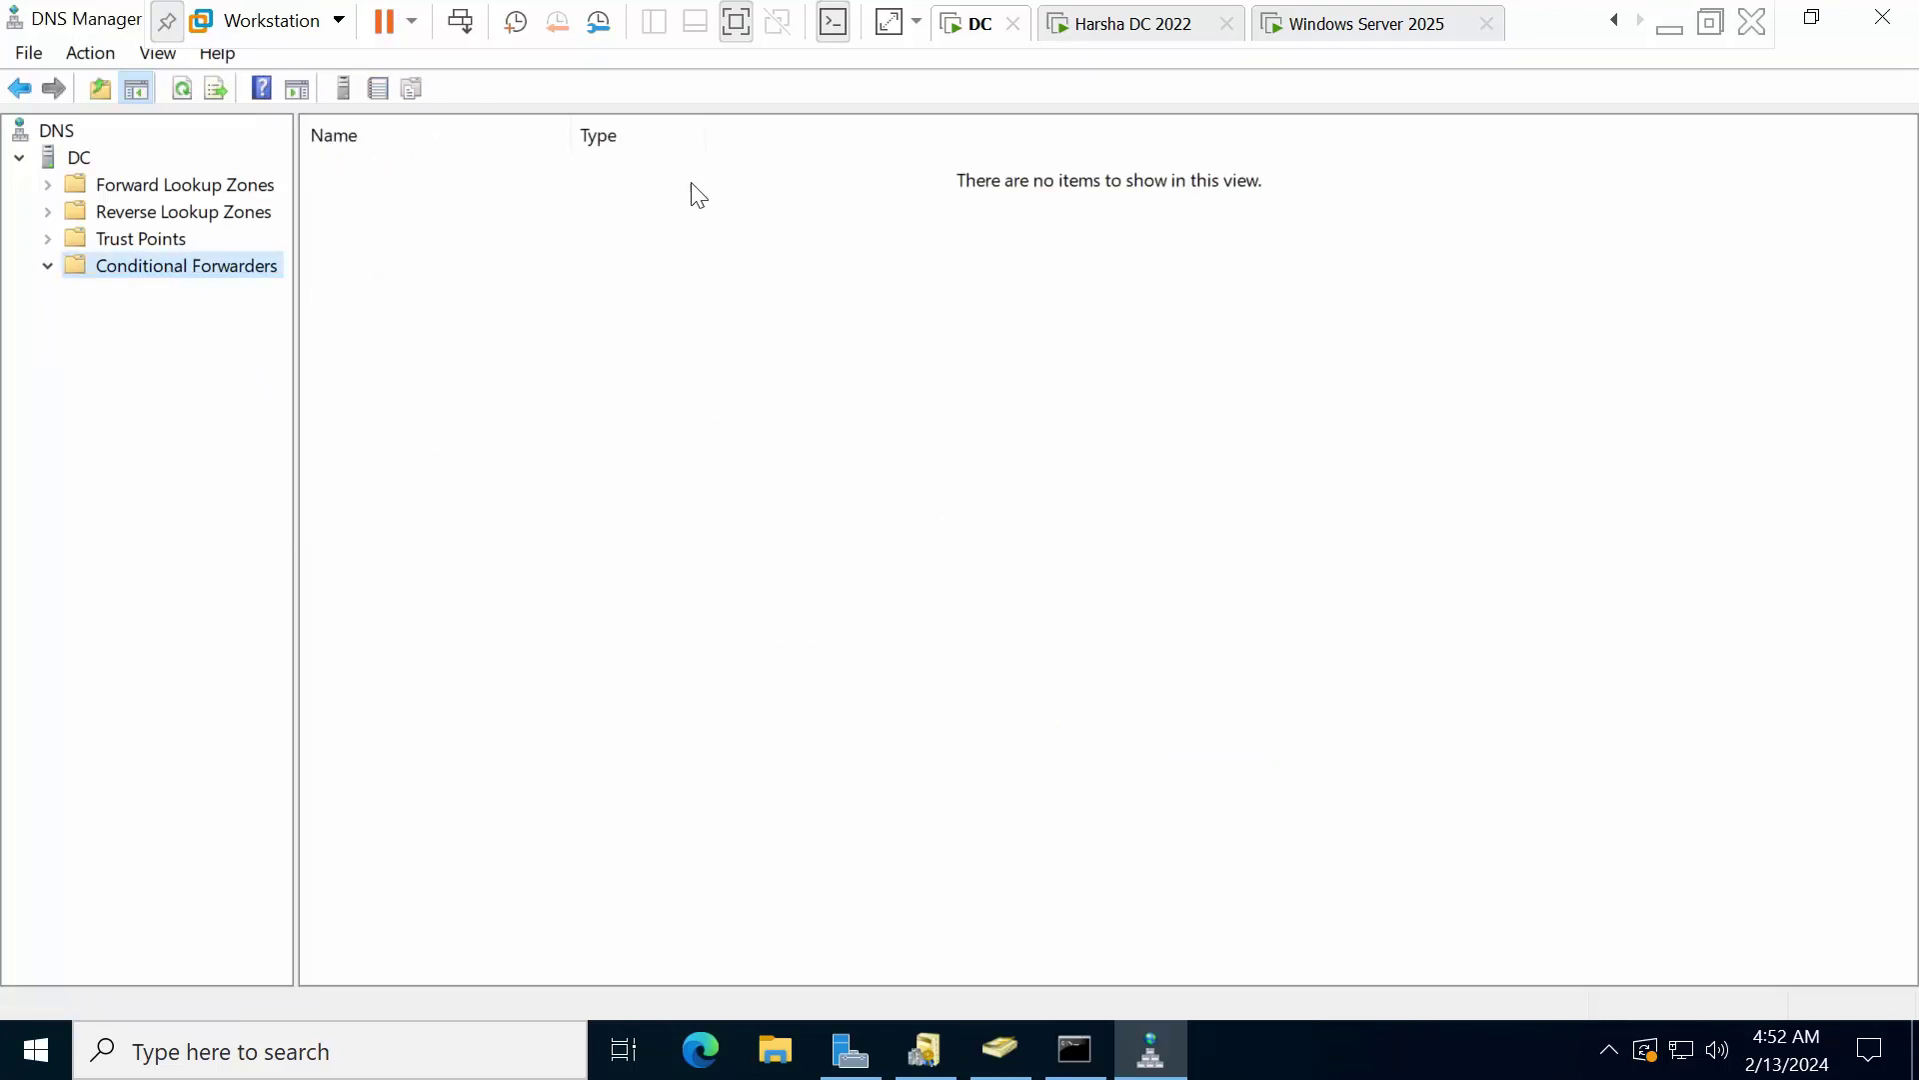
Refresh the server tree and bring up the Conditional Forwarders context menu.
right_click(193, 280)
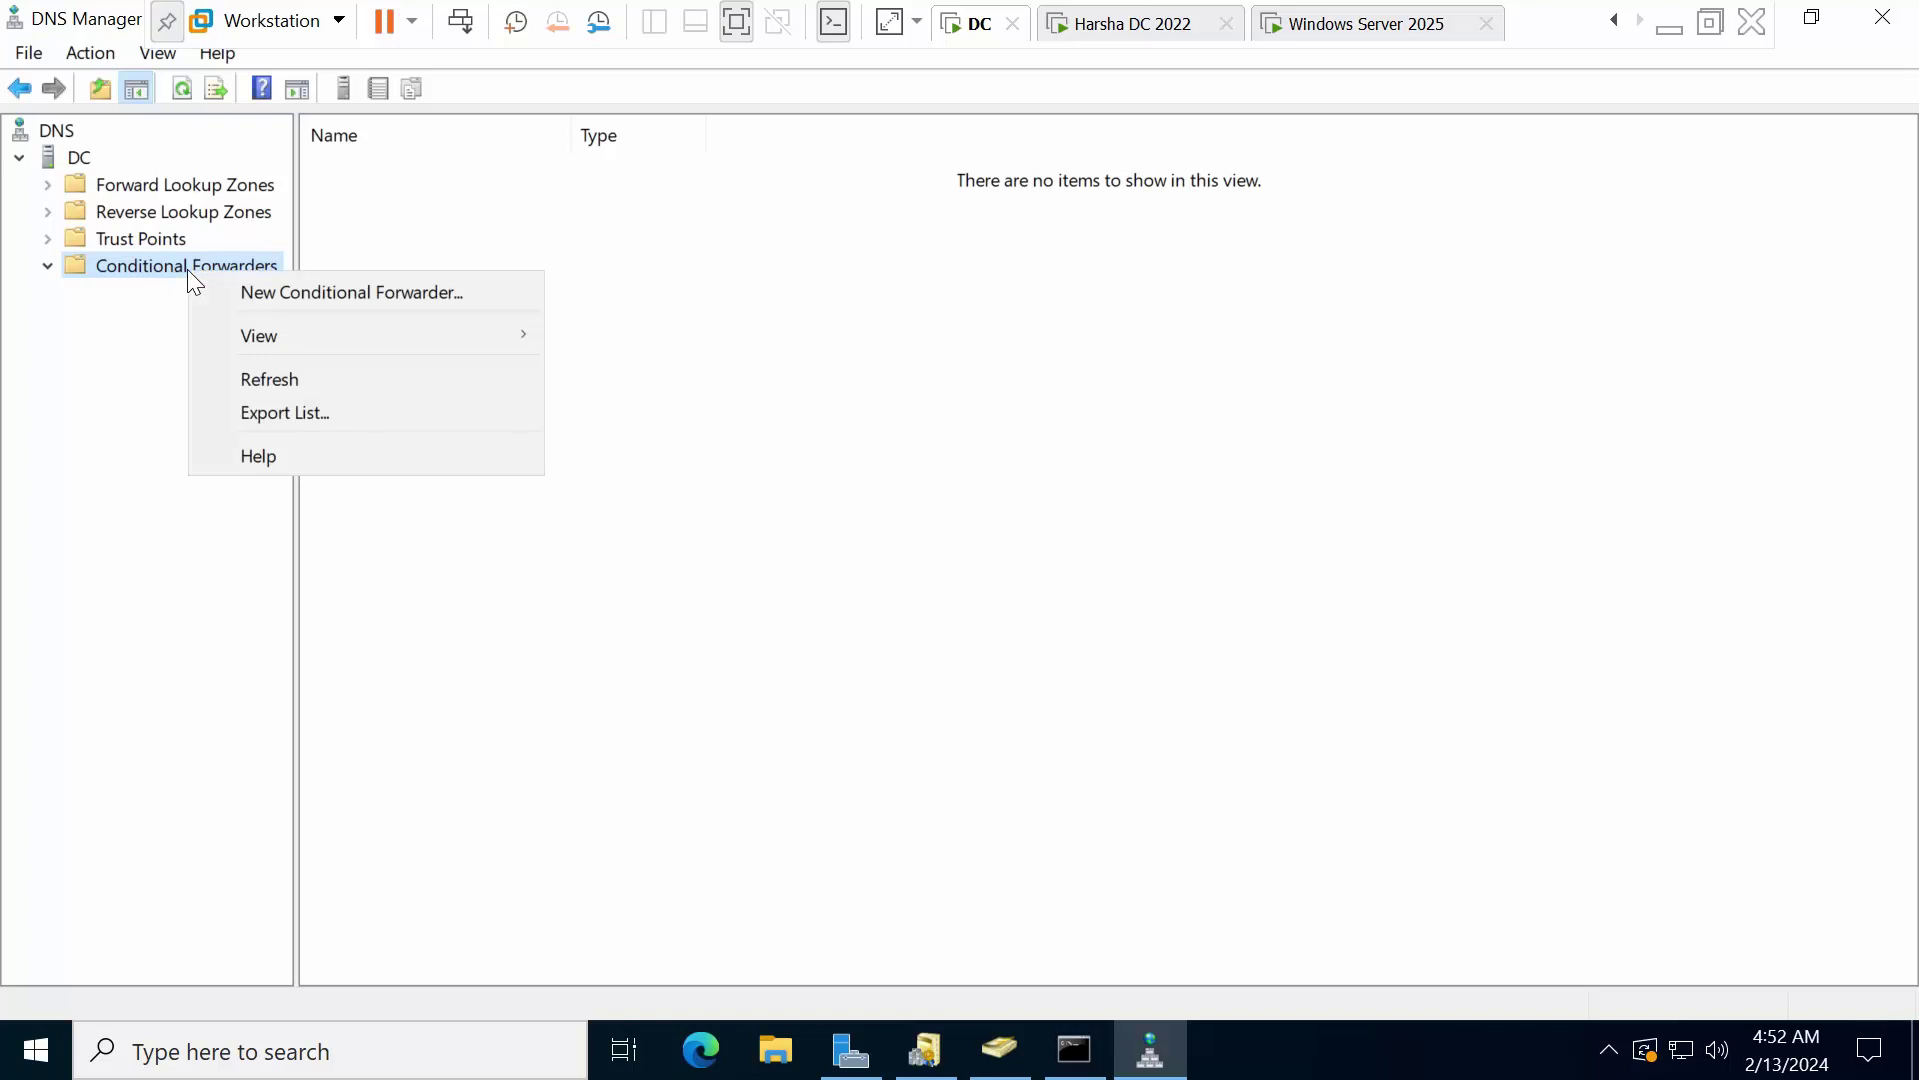
left_click(141, 366)
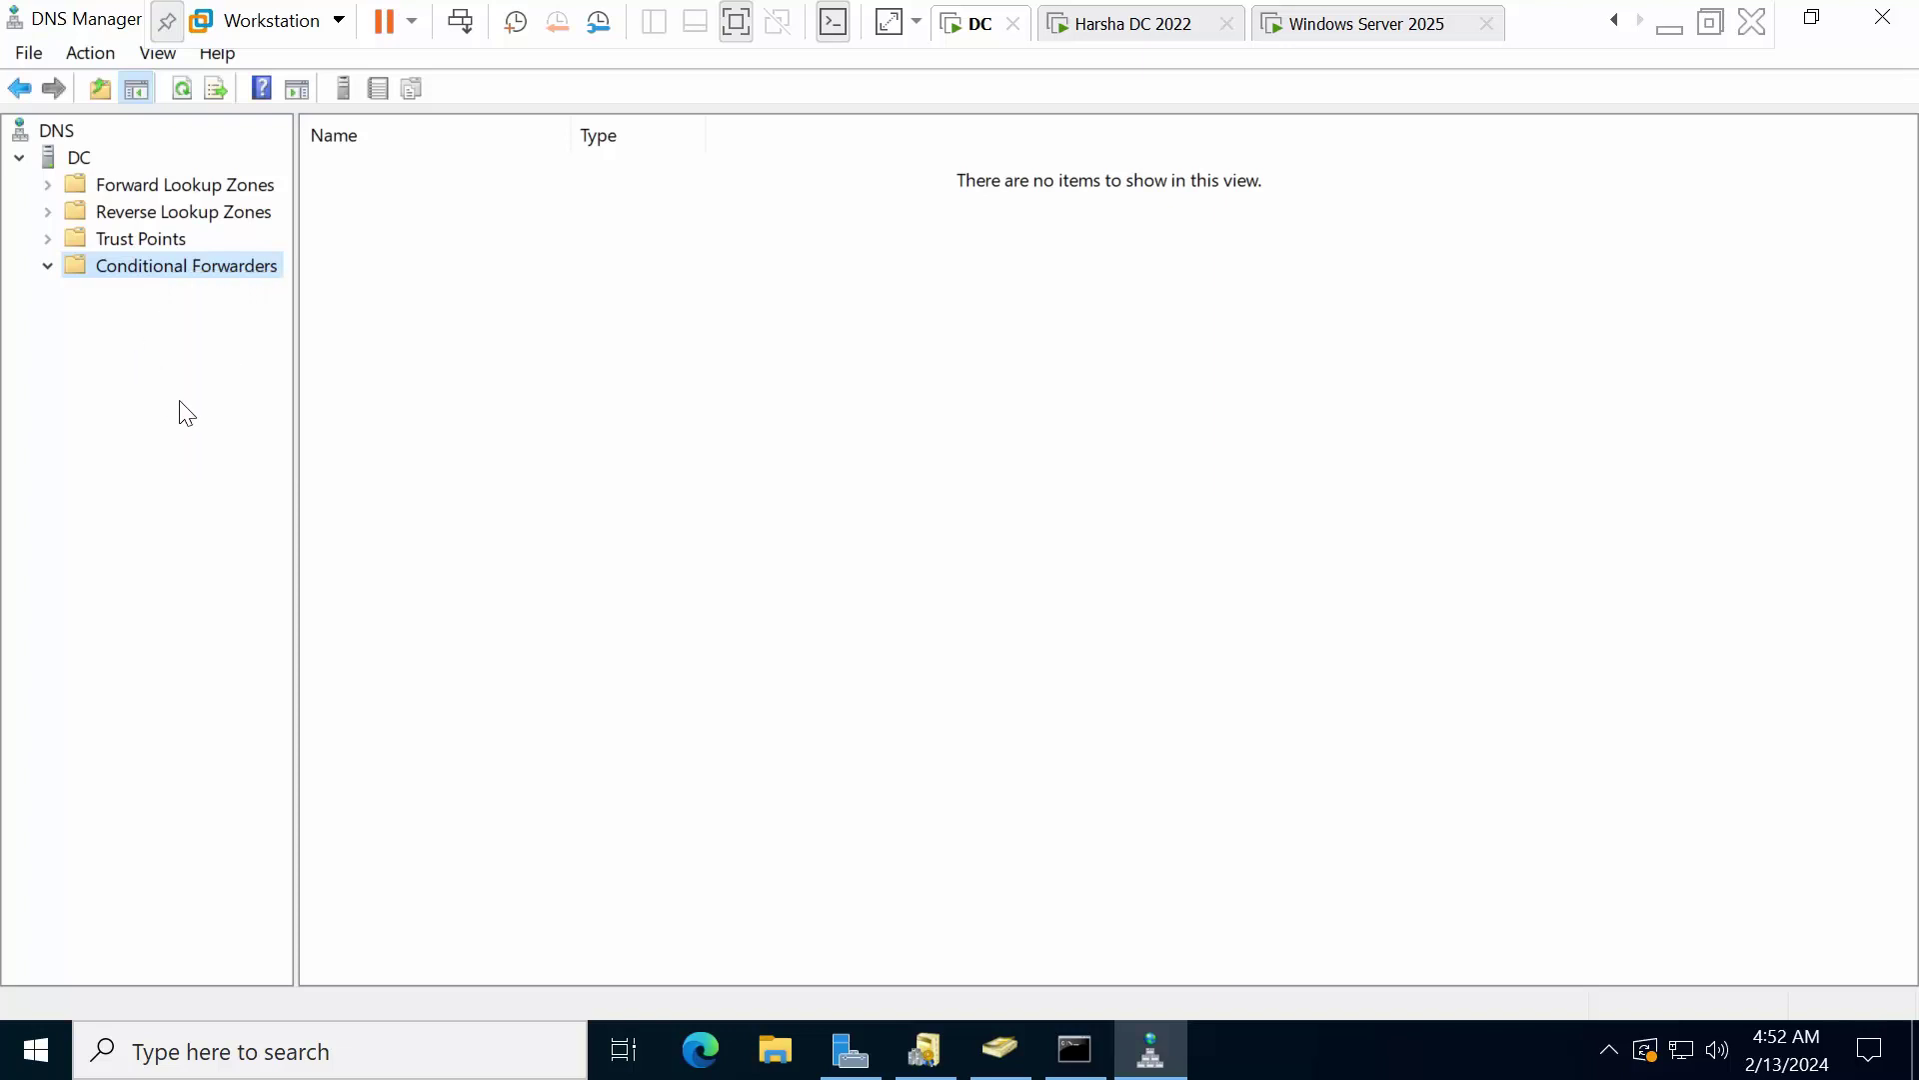
left_click(22, 158)
left_click(22, 158)
left_click(205, 270)
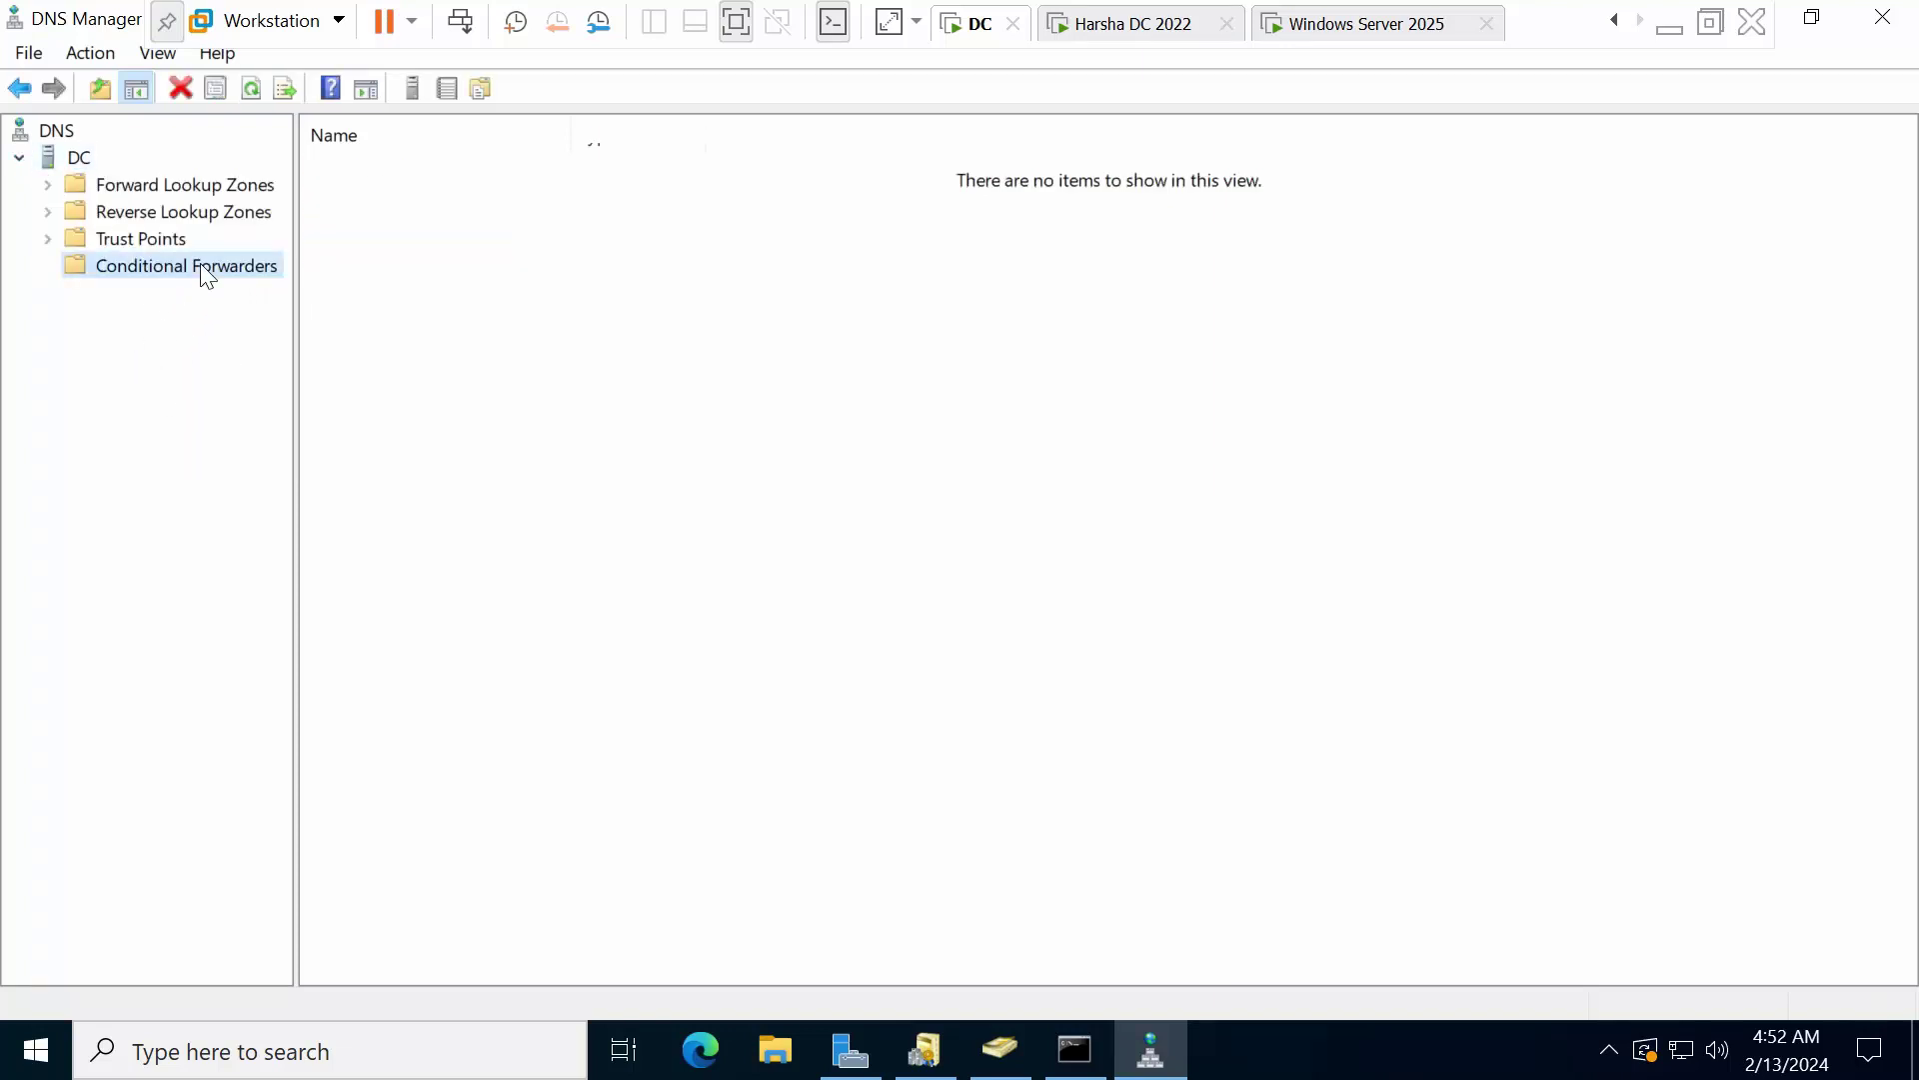
right_click(201, 265)
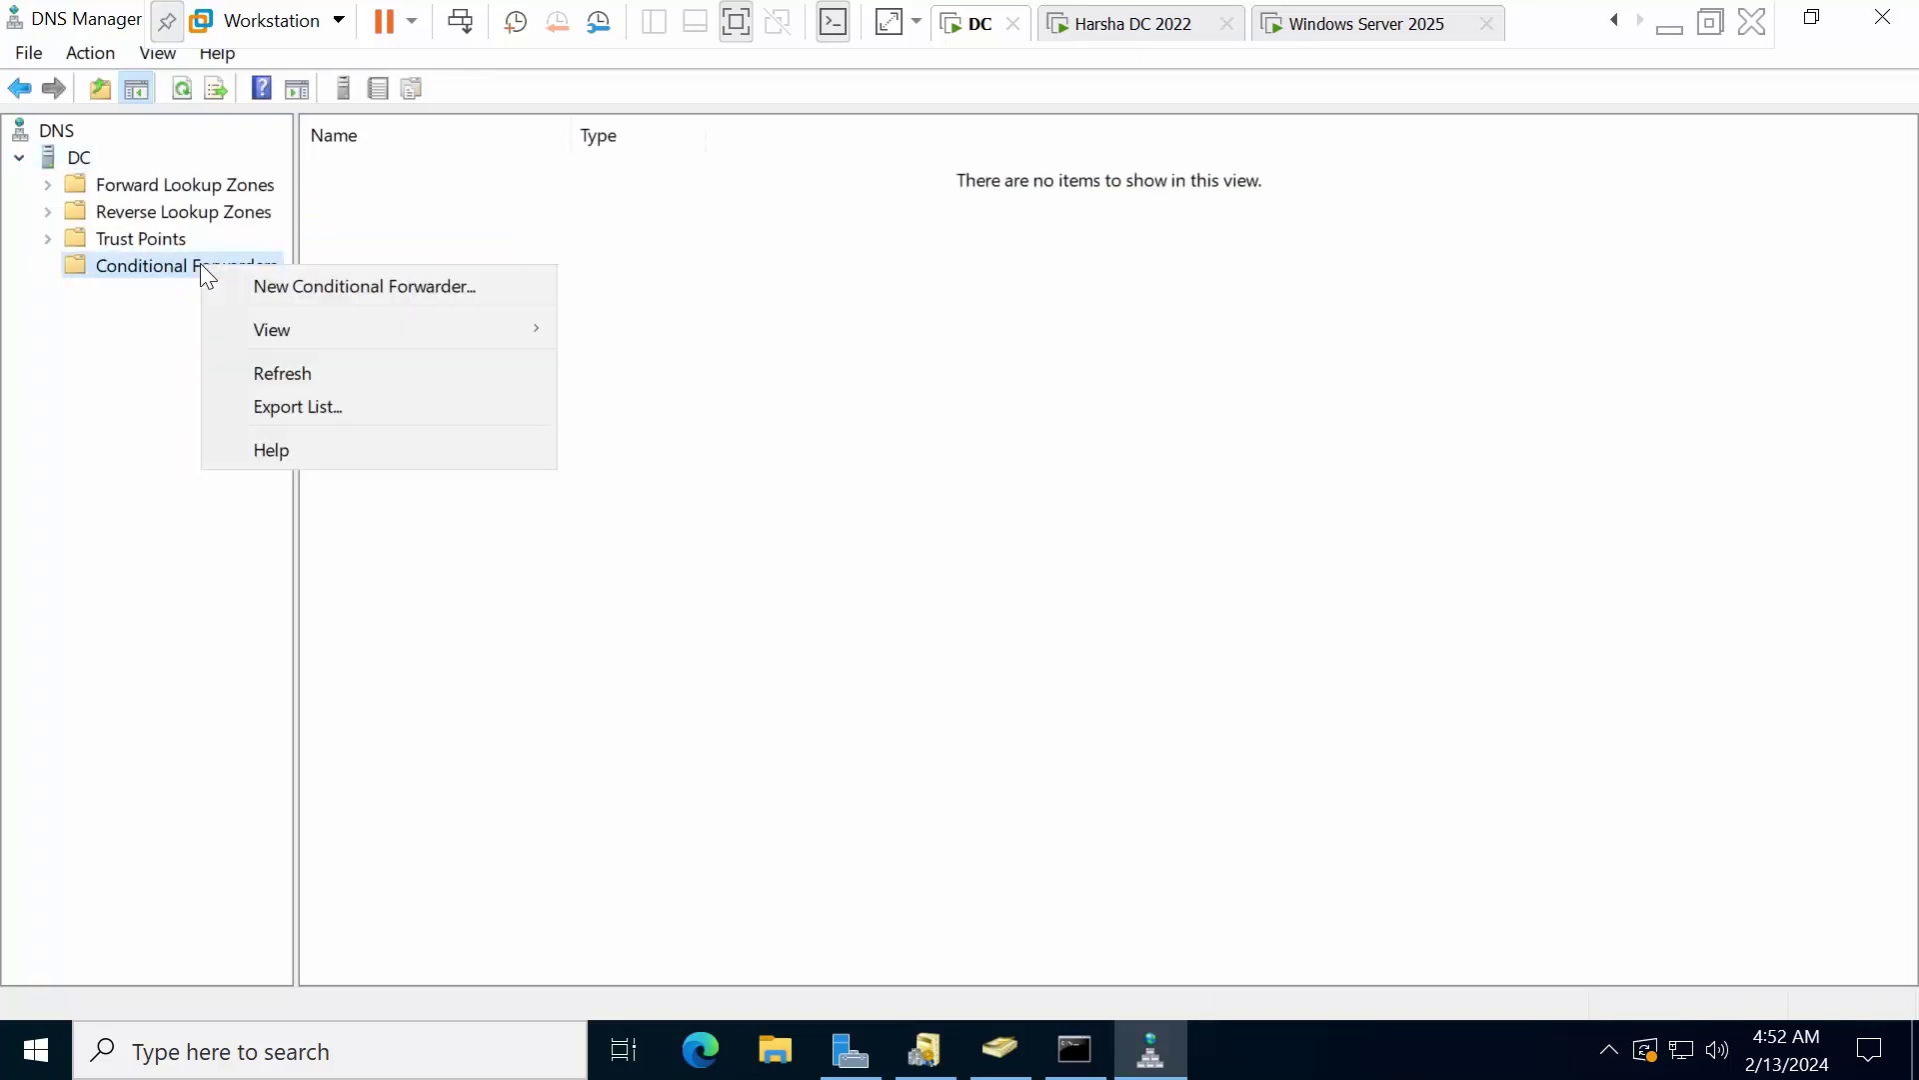
Create a harsha.com conditional forwarder with master server 192.168.0.110.
left_click(268, 290)
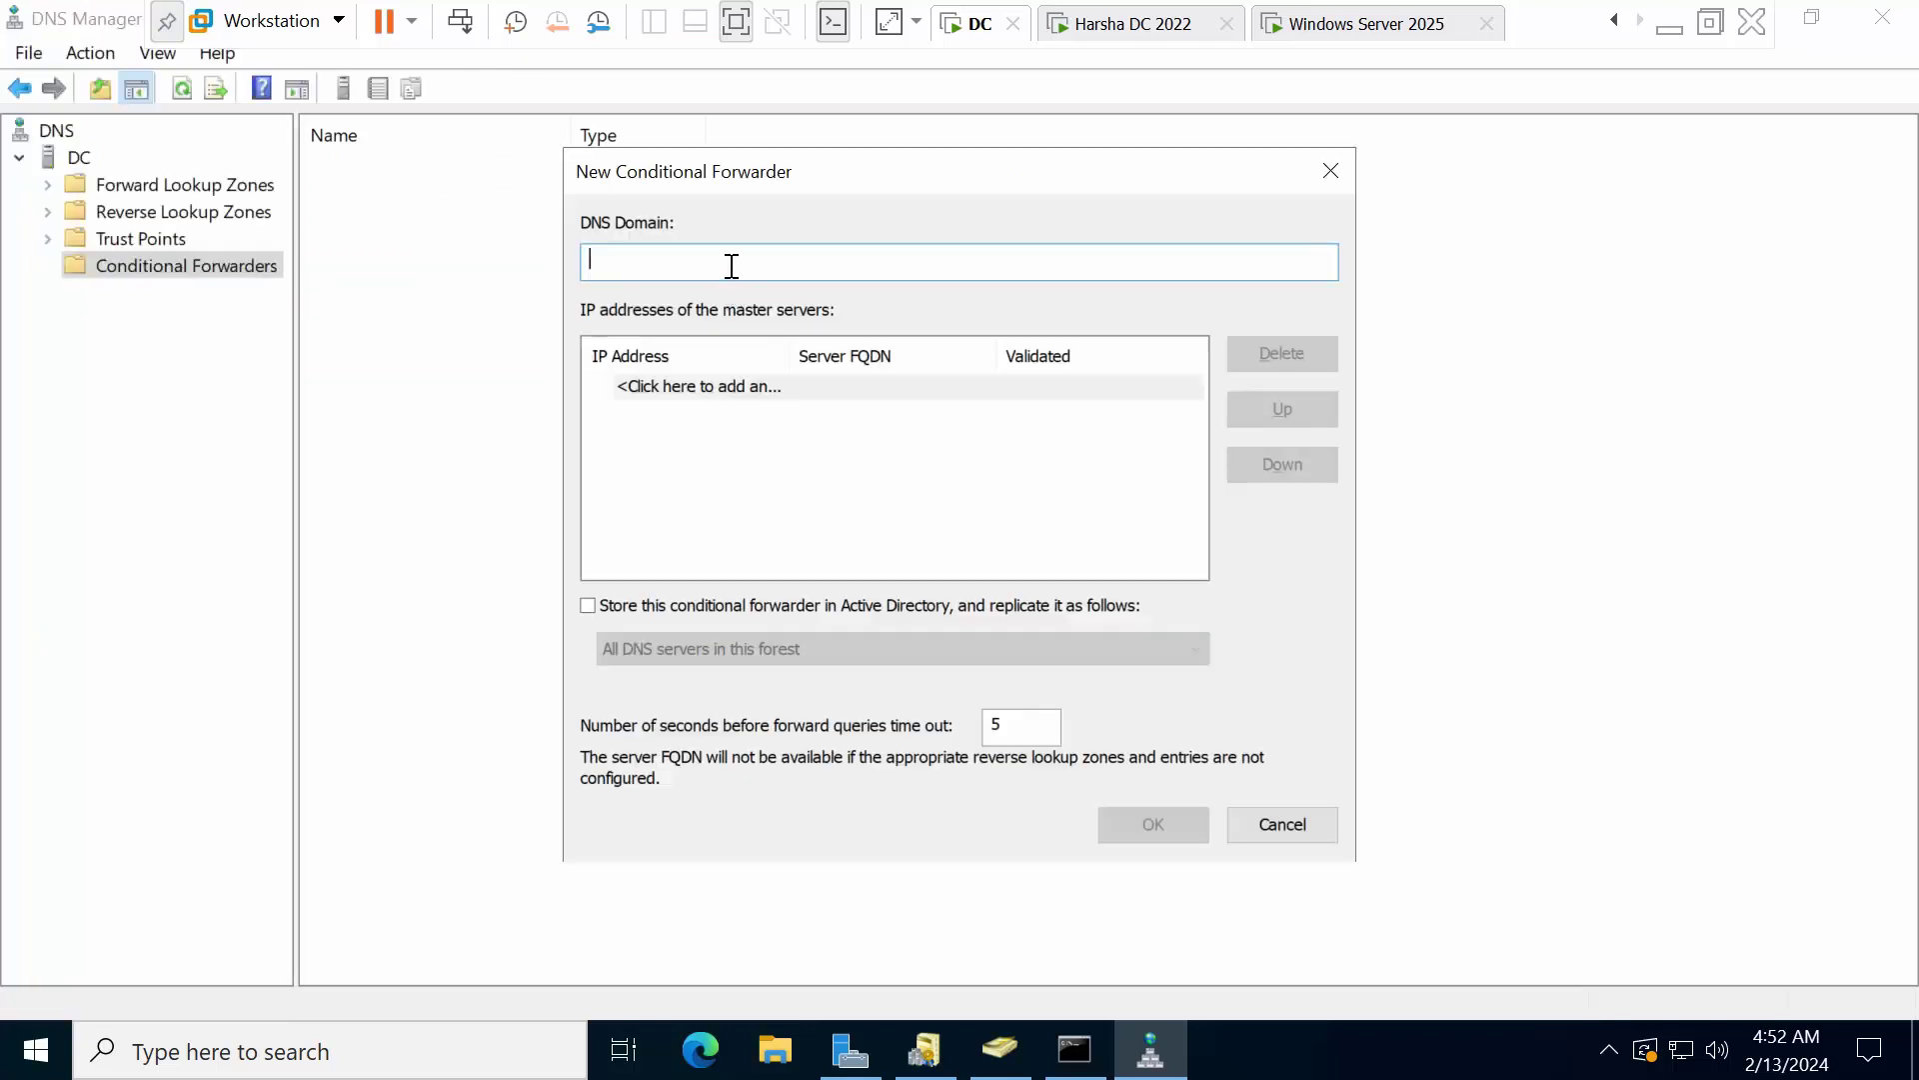
type("harsha.com")
left_click(805, 386)
left_click_drag(1035, 396, 281, 430)
type("192.168")
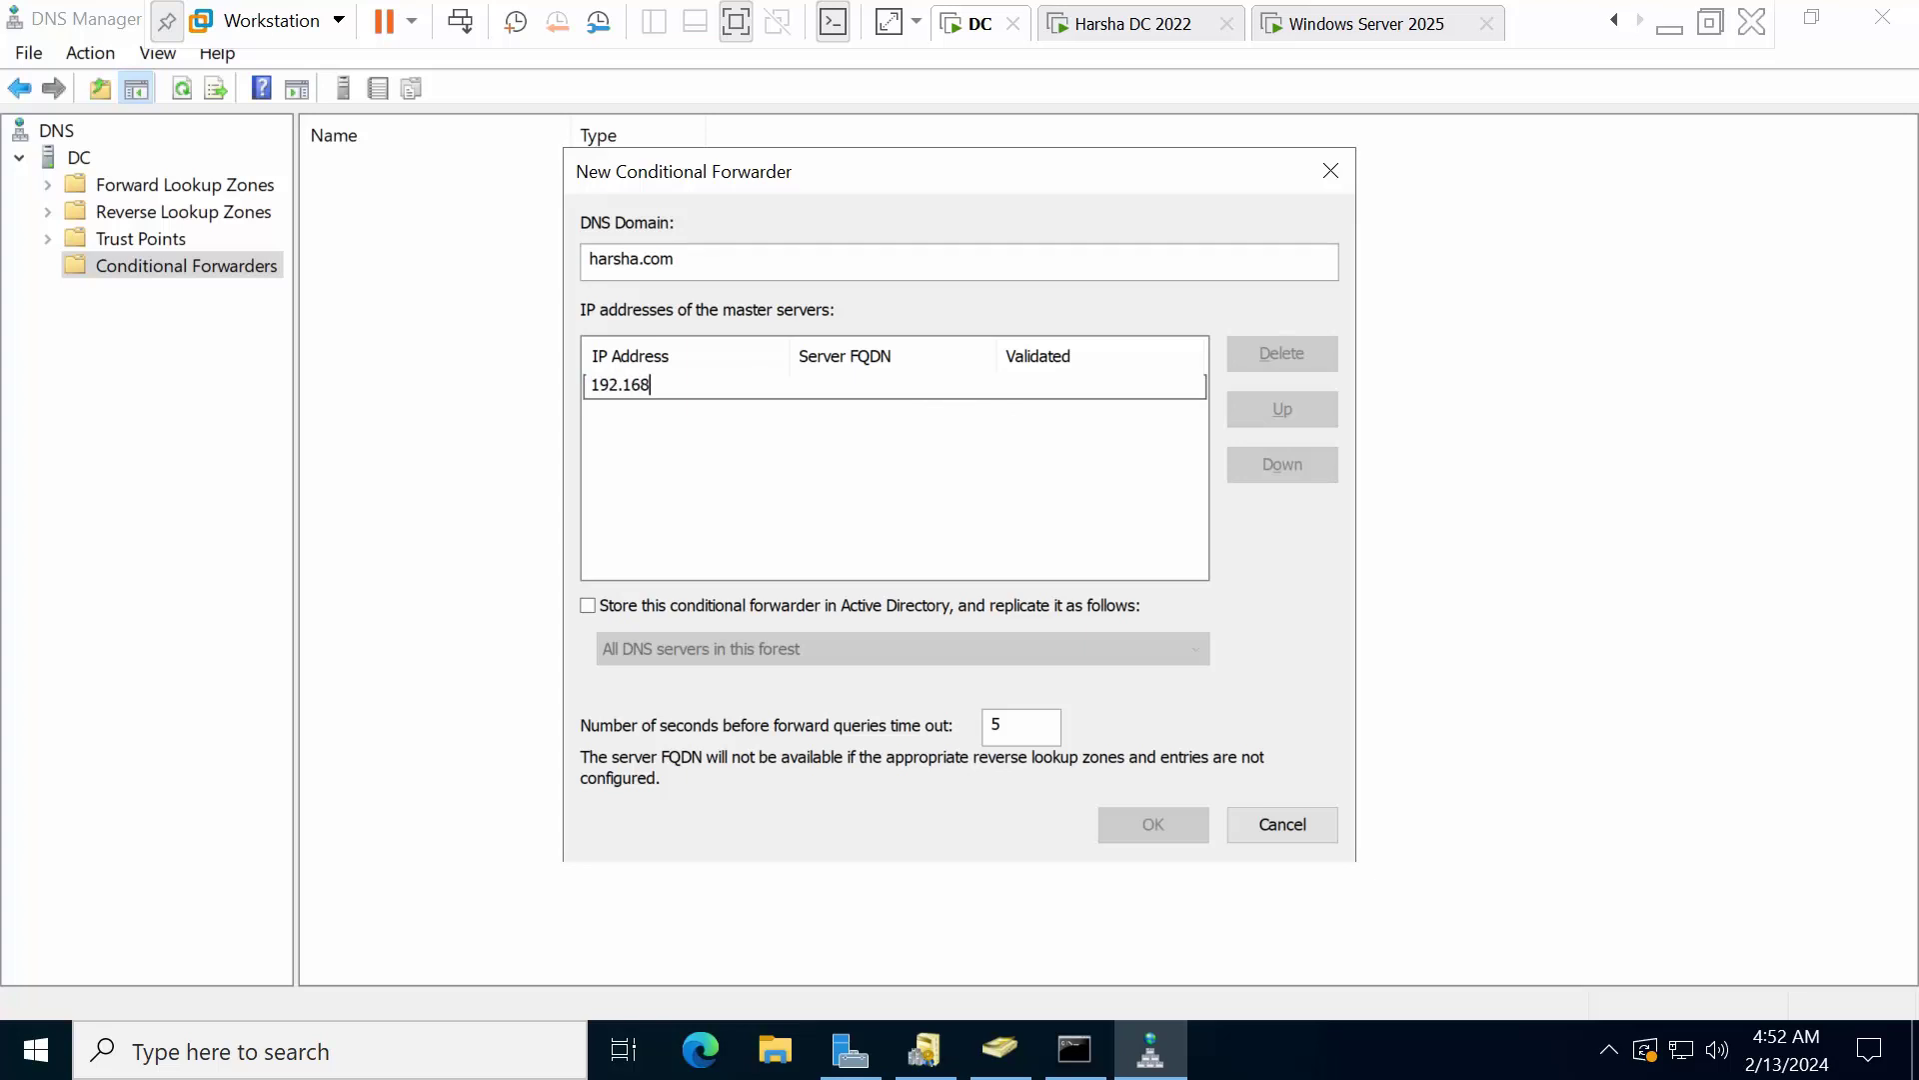
type(".0.110")
left_click(880, 530)
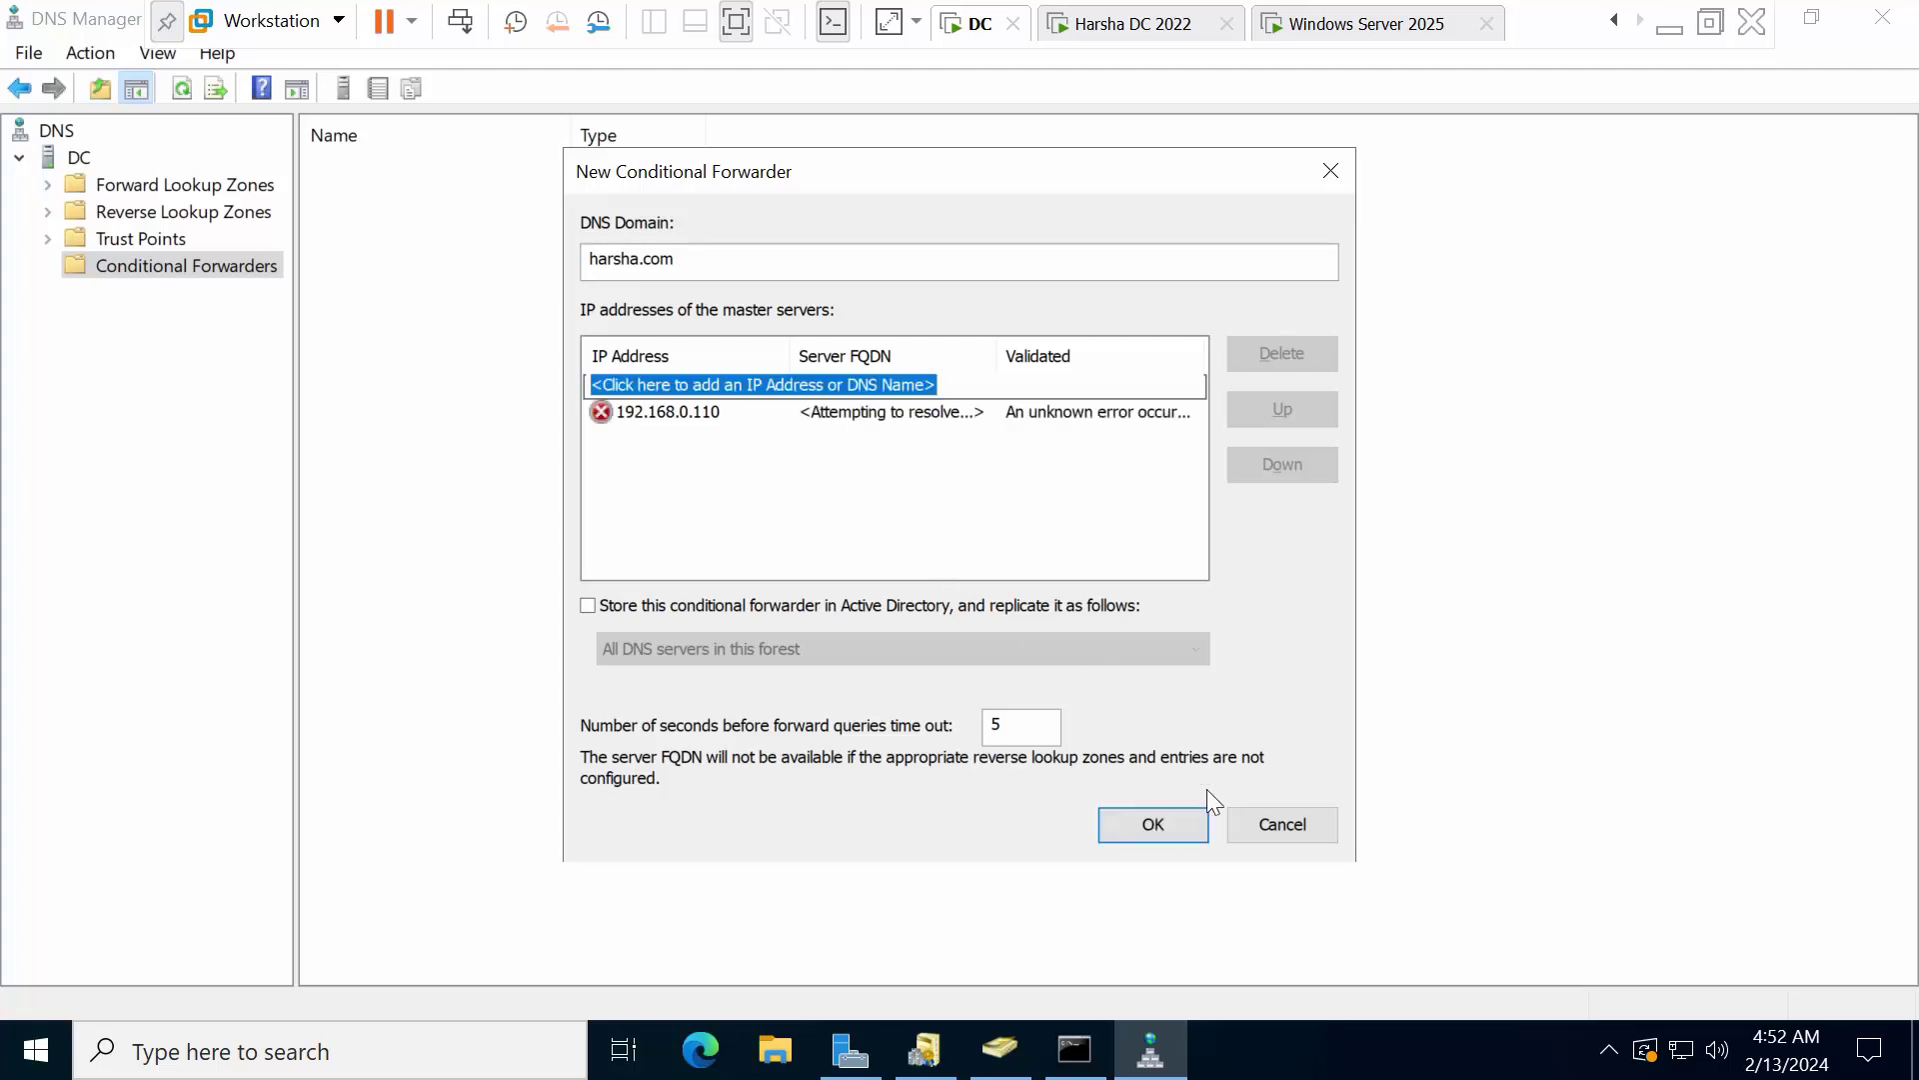
left_click(1154, 823)
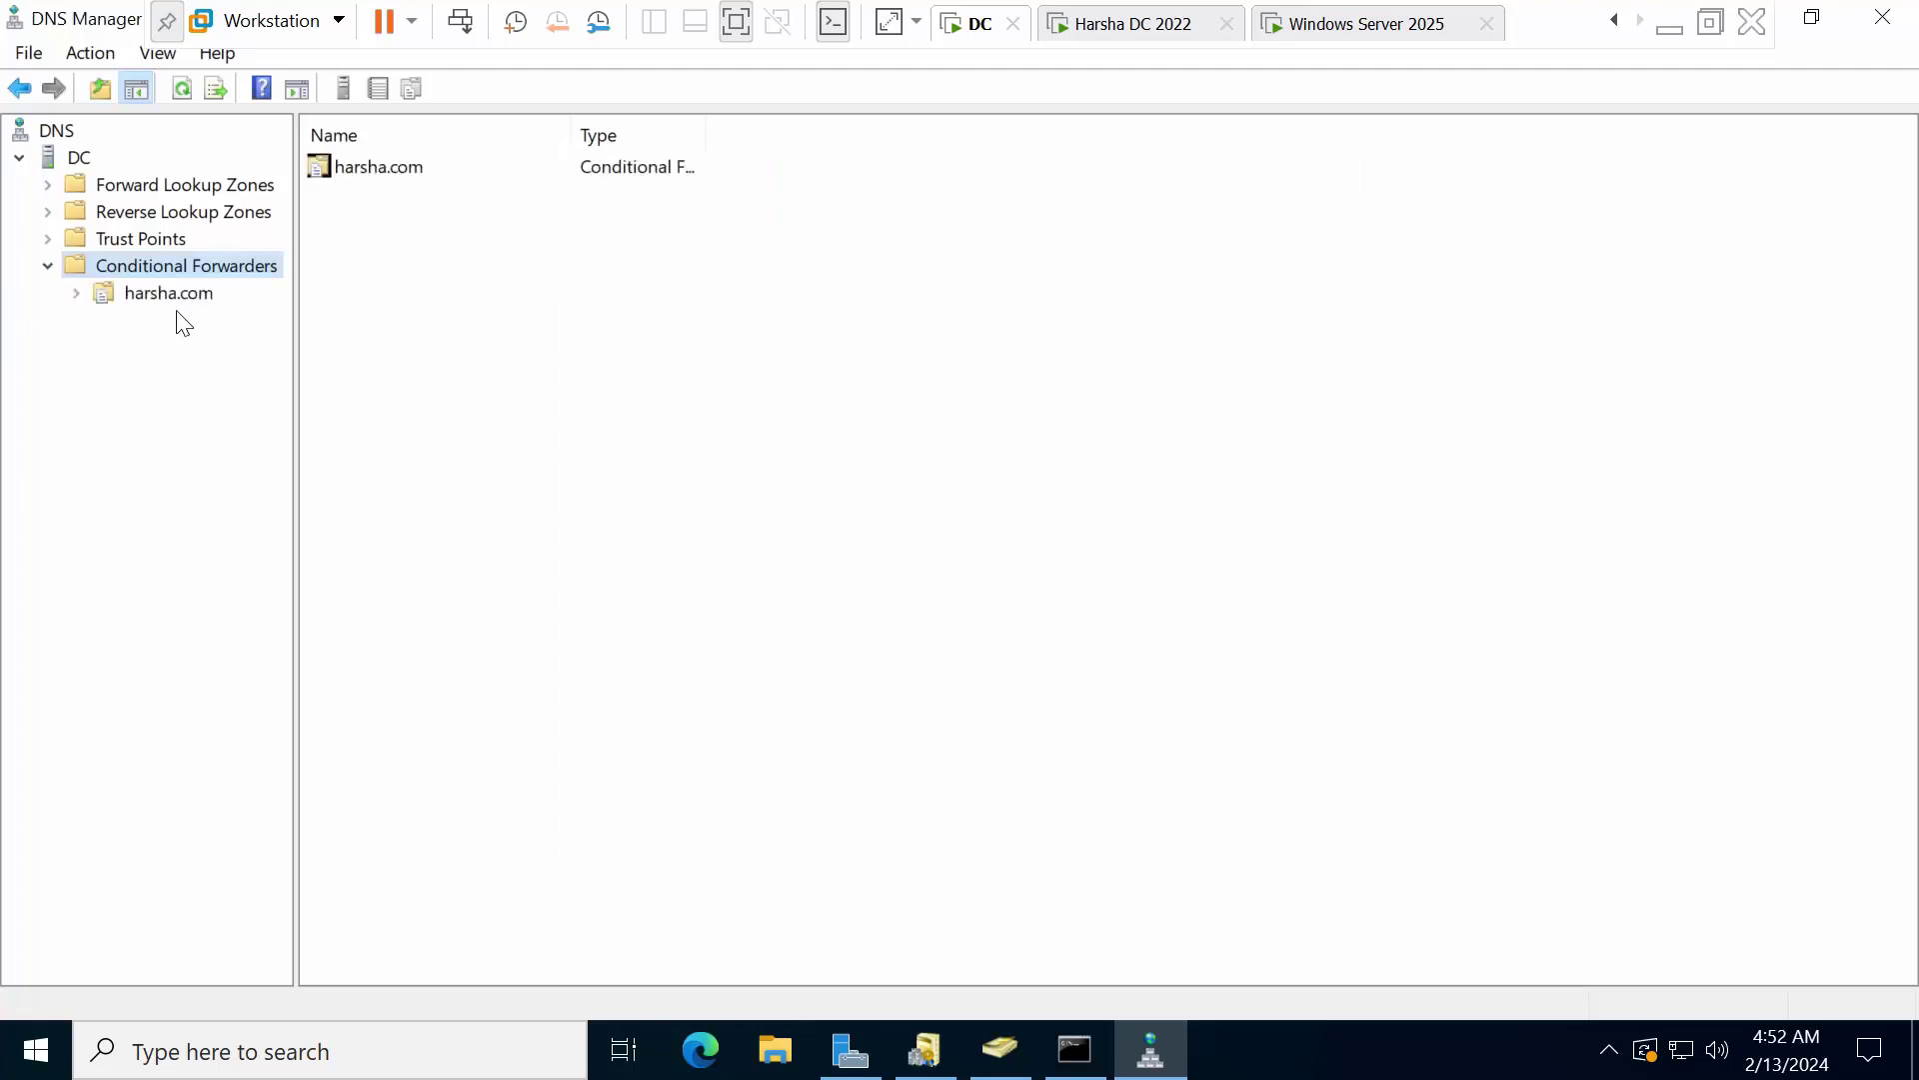
Select the harsha.com forwarder to verify its 192.168.0.110 master address.
left_click(198, 297)
left_click(1070, 450)
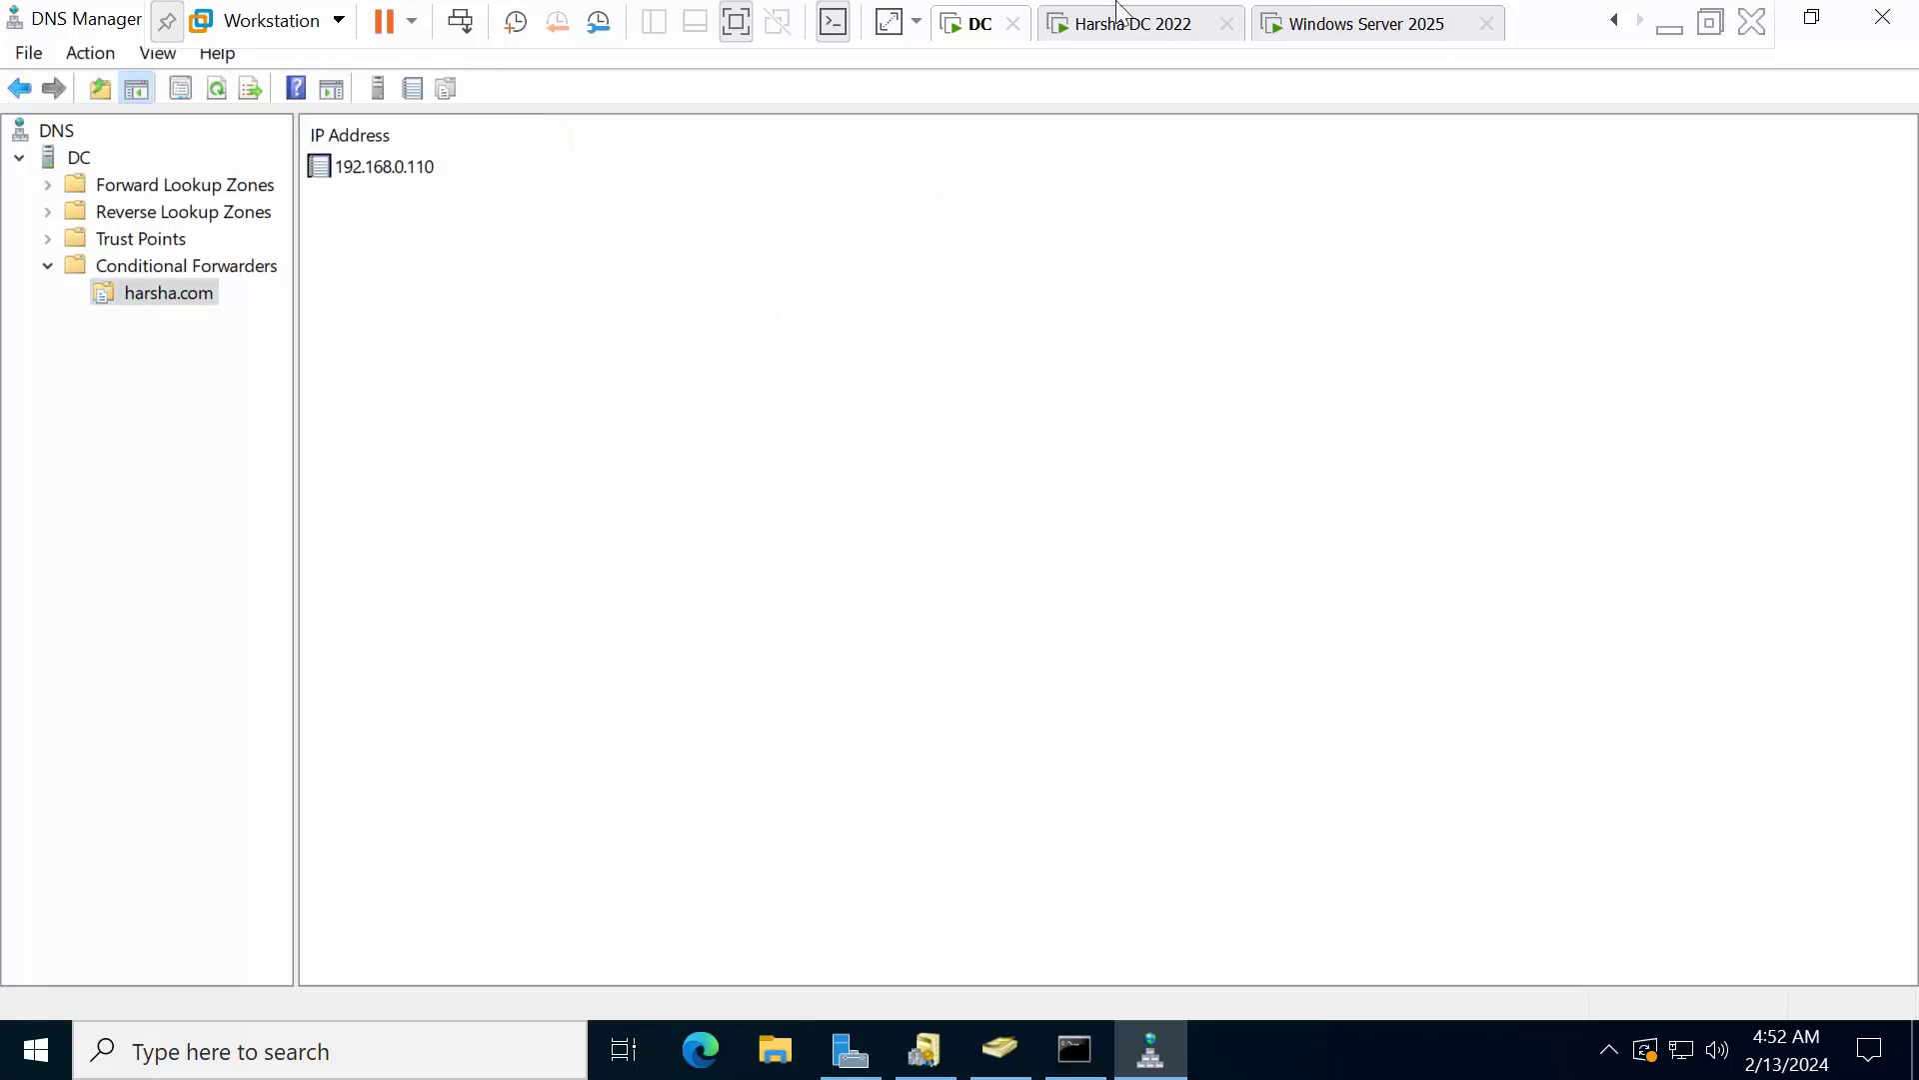
left_click(1166, 42)
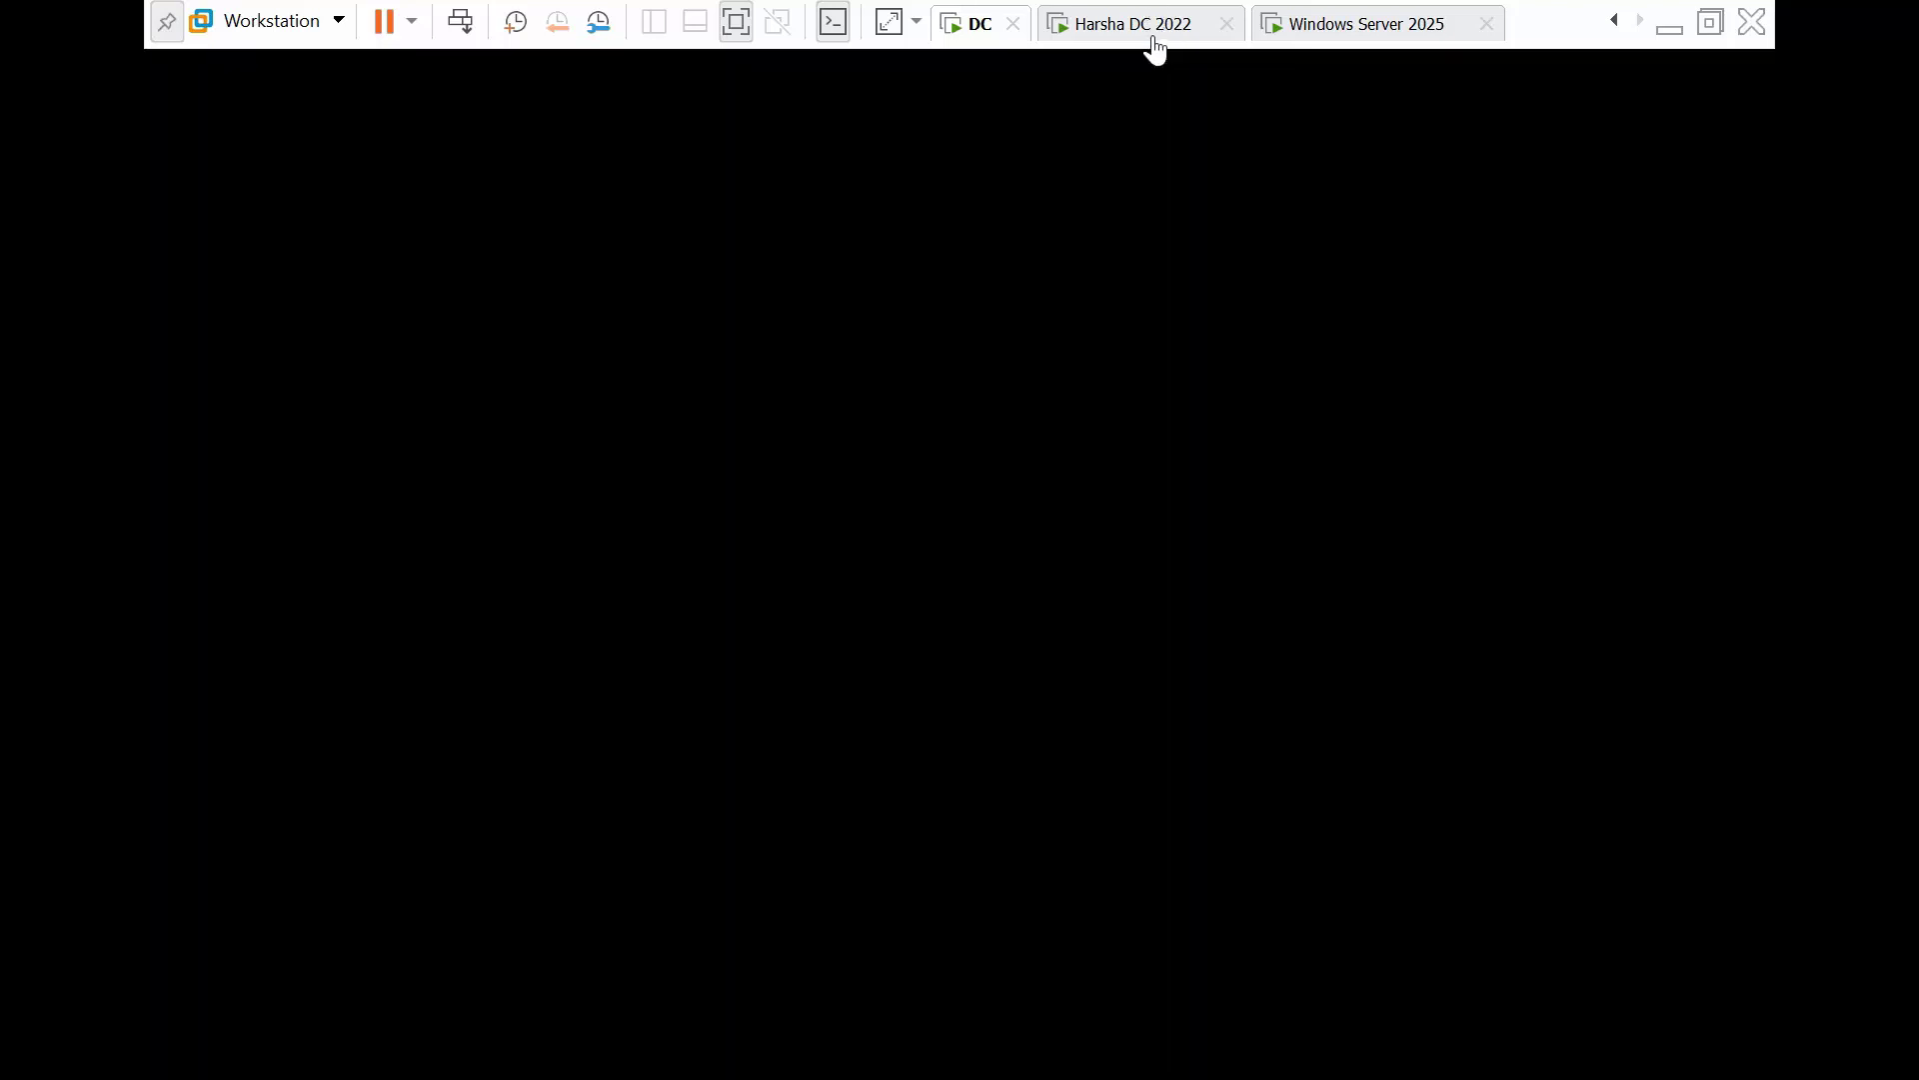
On Harsha DC 2022, create an abc.com conditional forwarder with master server 10.0.0.50.
left_click(1003, 1057)
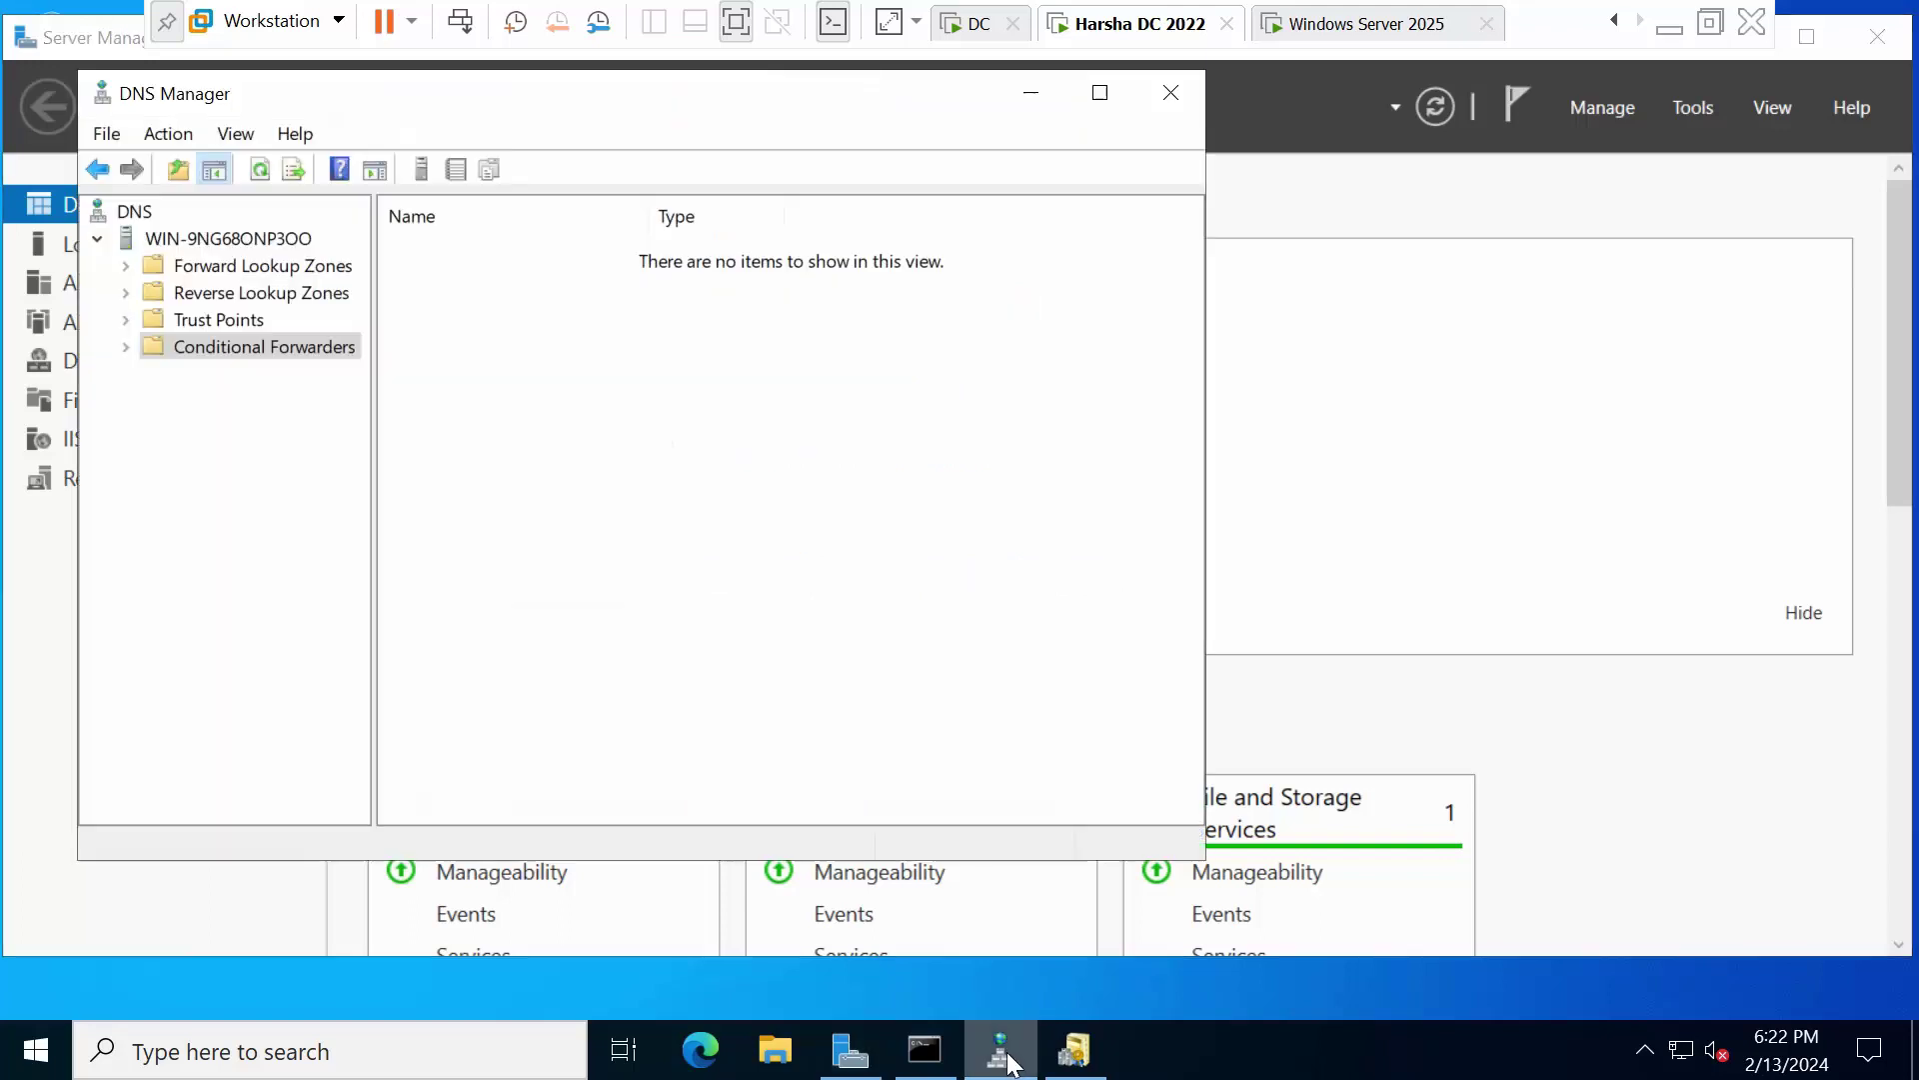
right_click(265, 351)
left_click(326, 382)
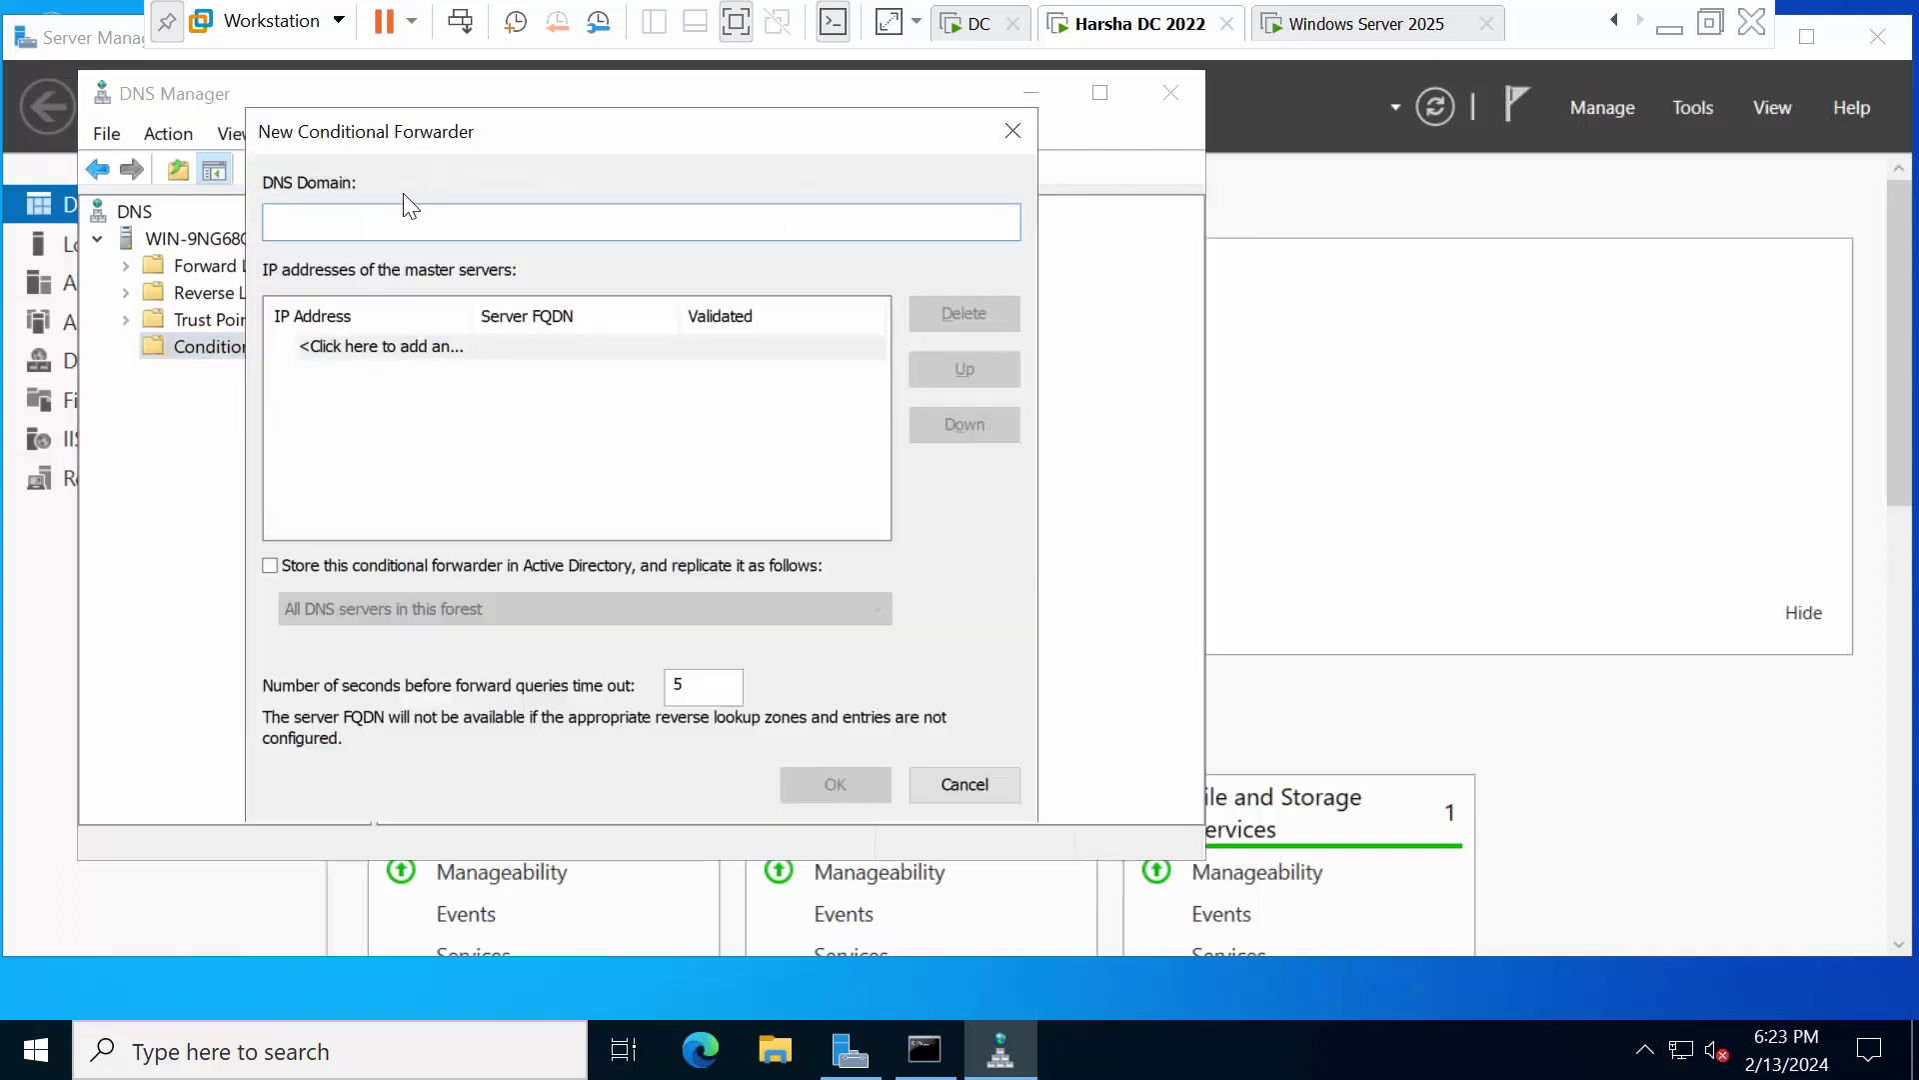
type("abc.com")
left_click(372, 347)
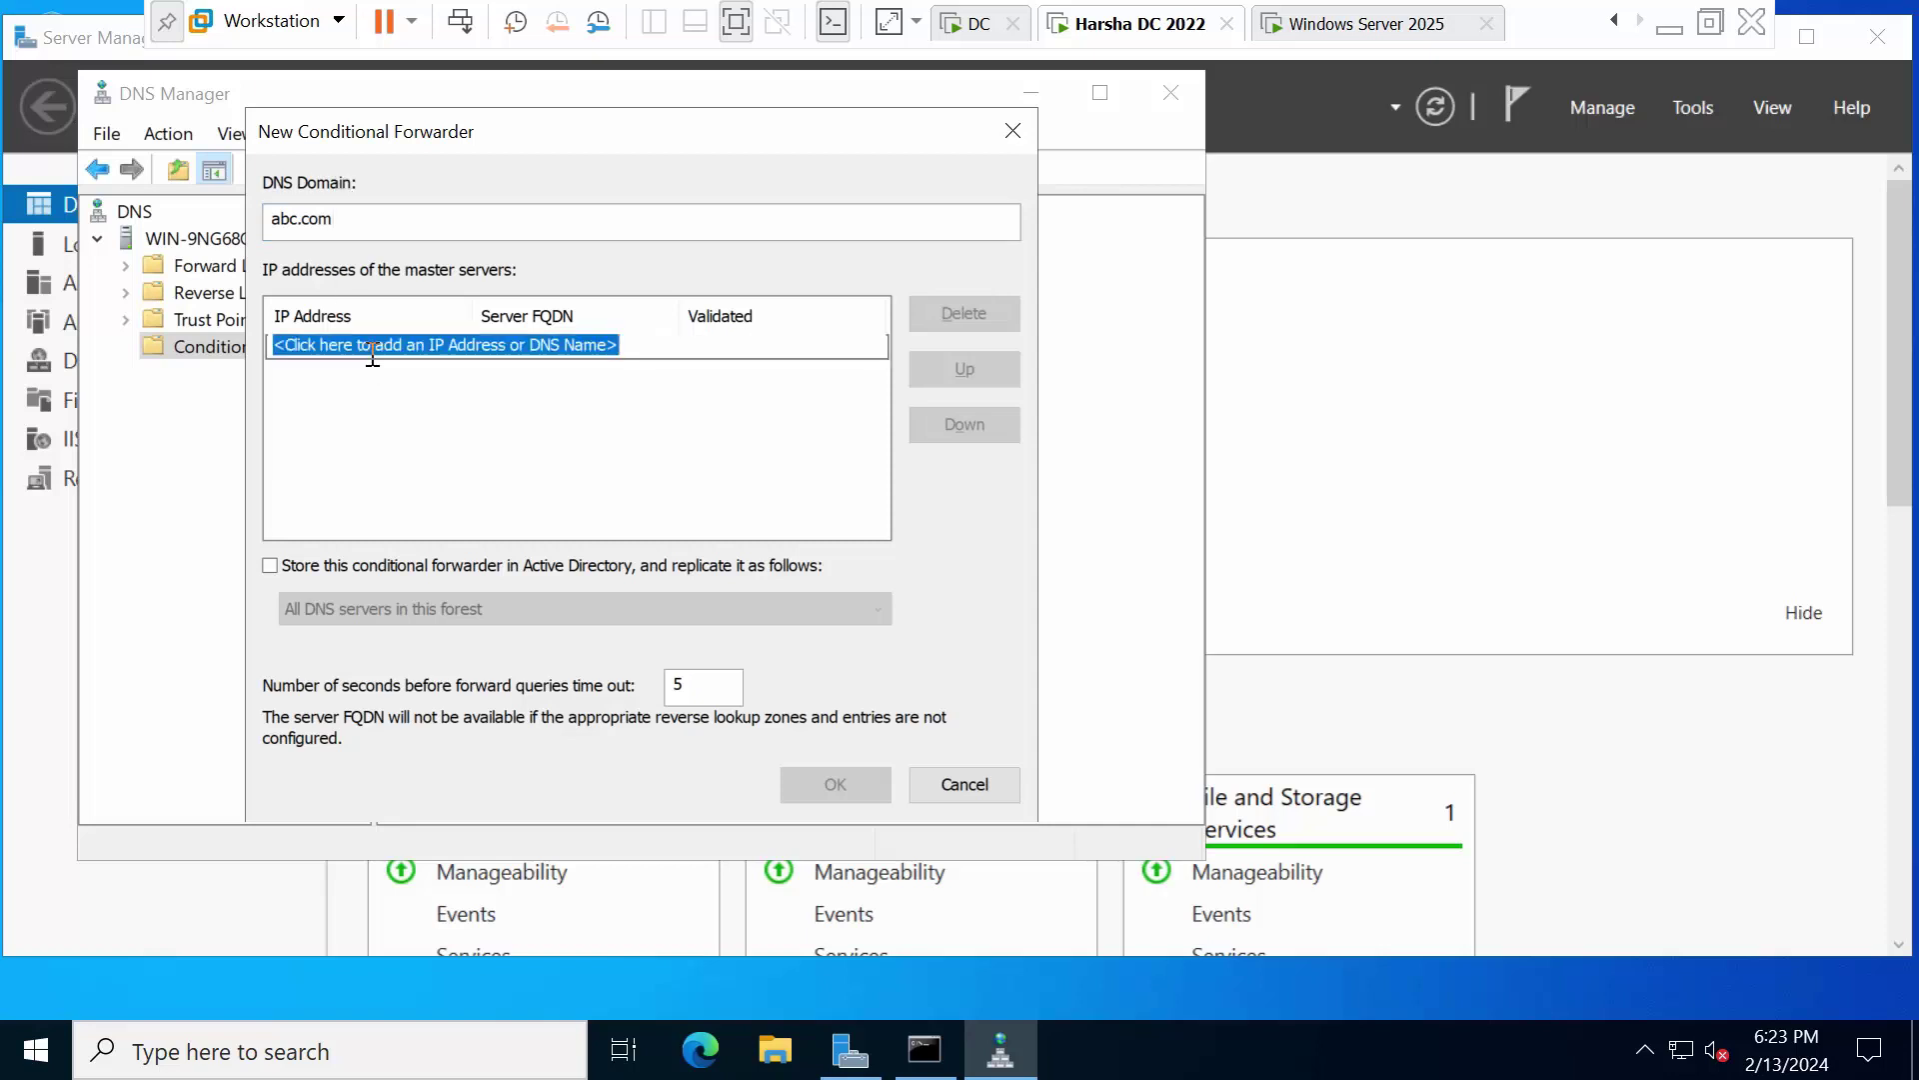
type("10.0.0.")
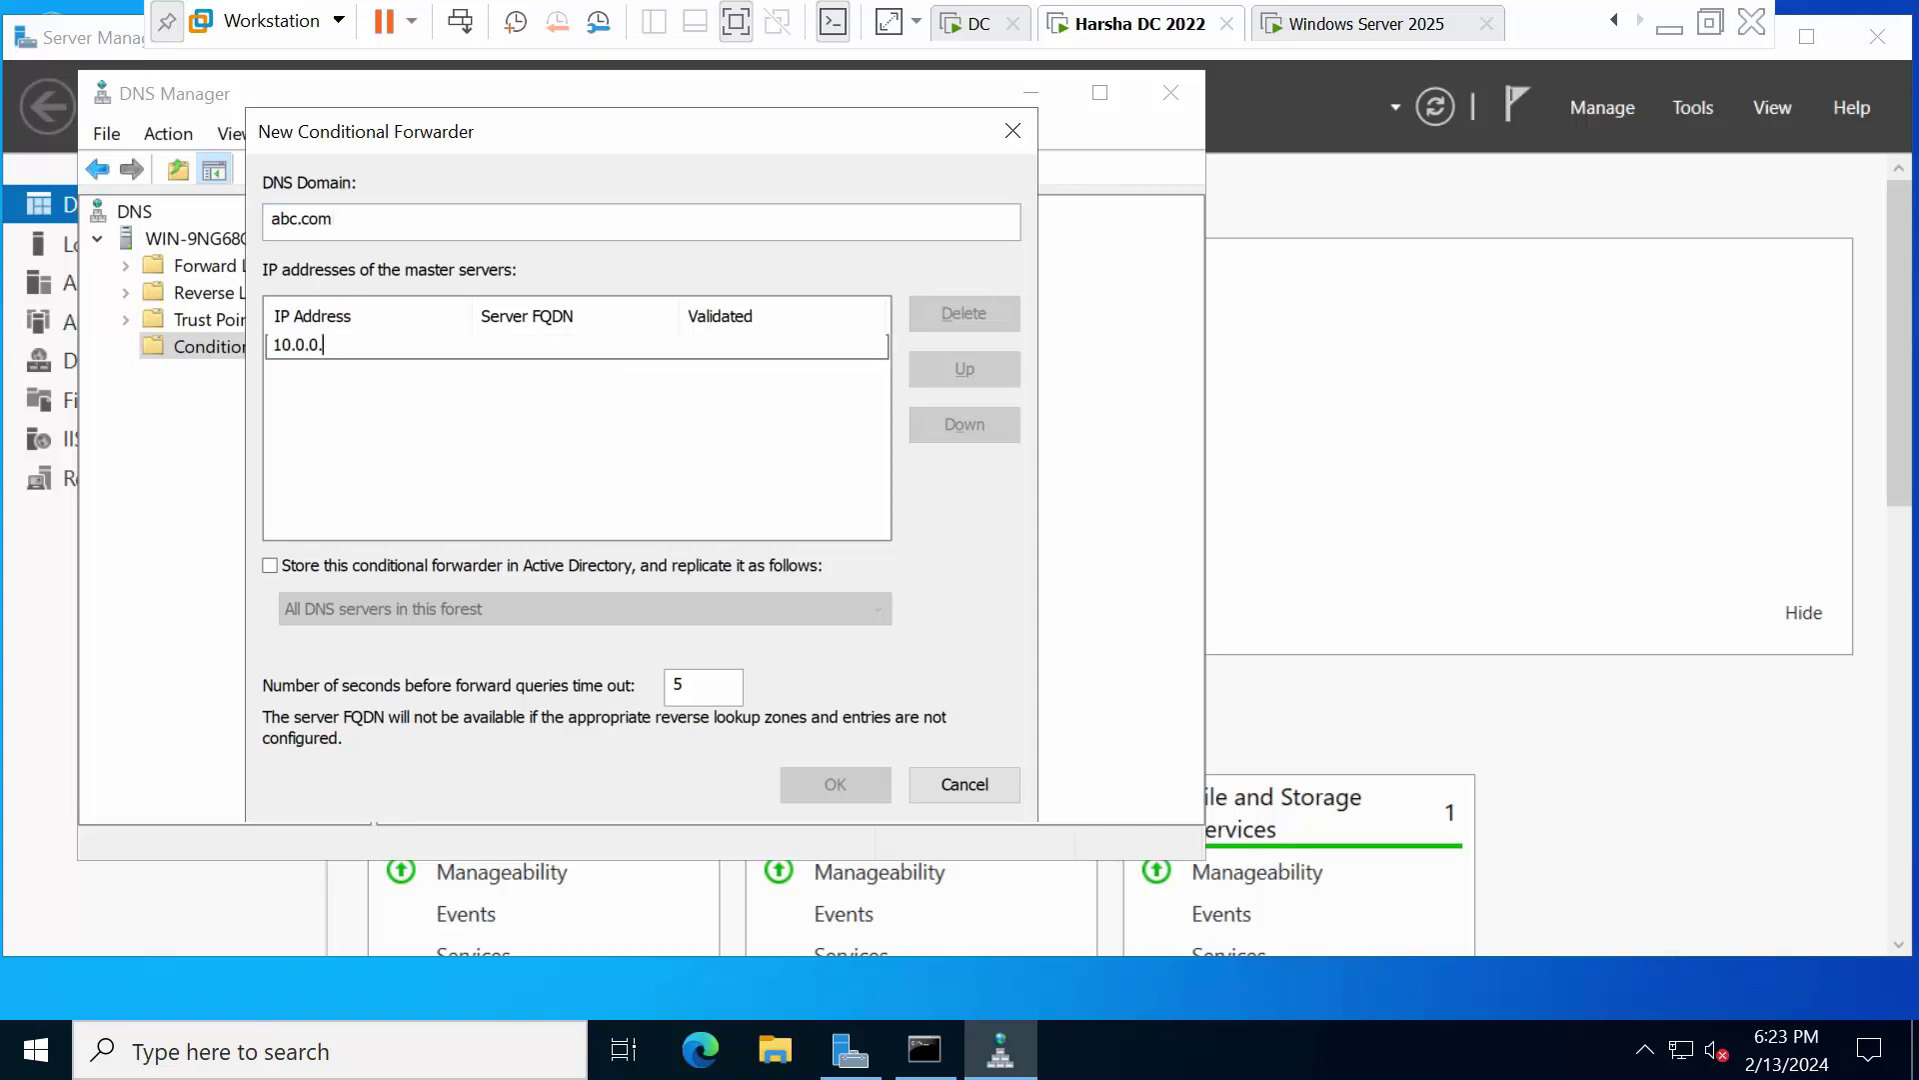
type("50")
left_click(524, 442)
left_click(838, 790)
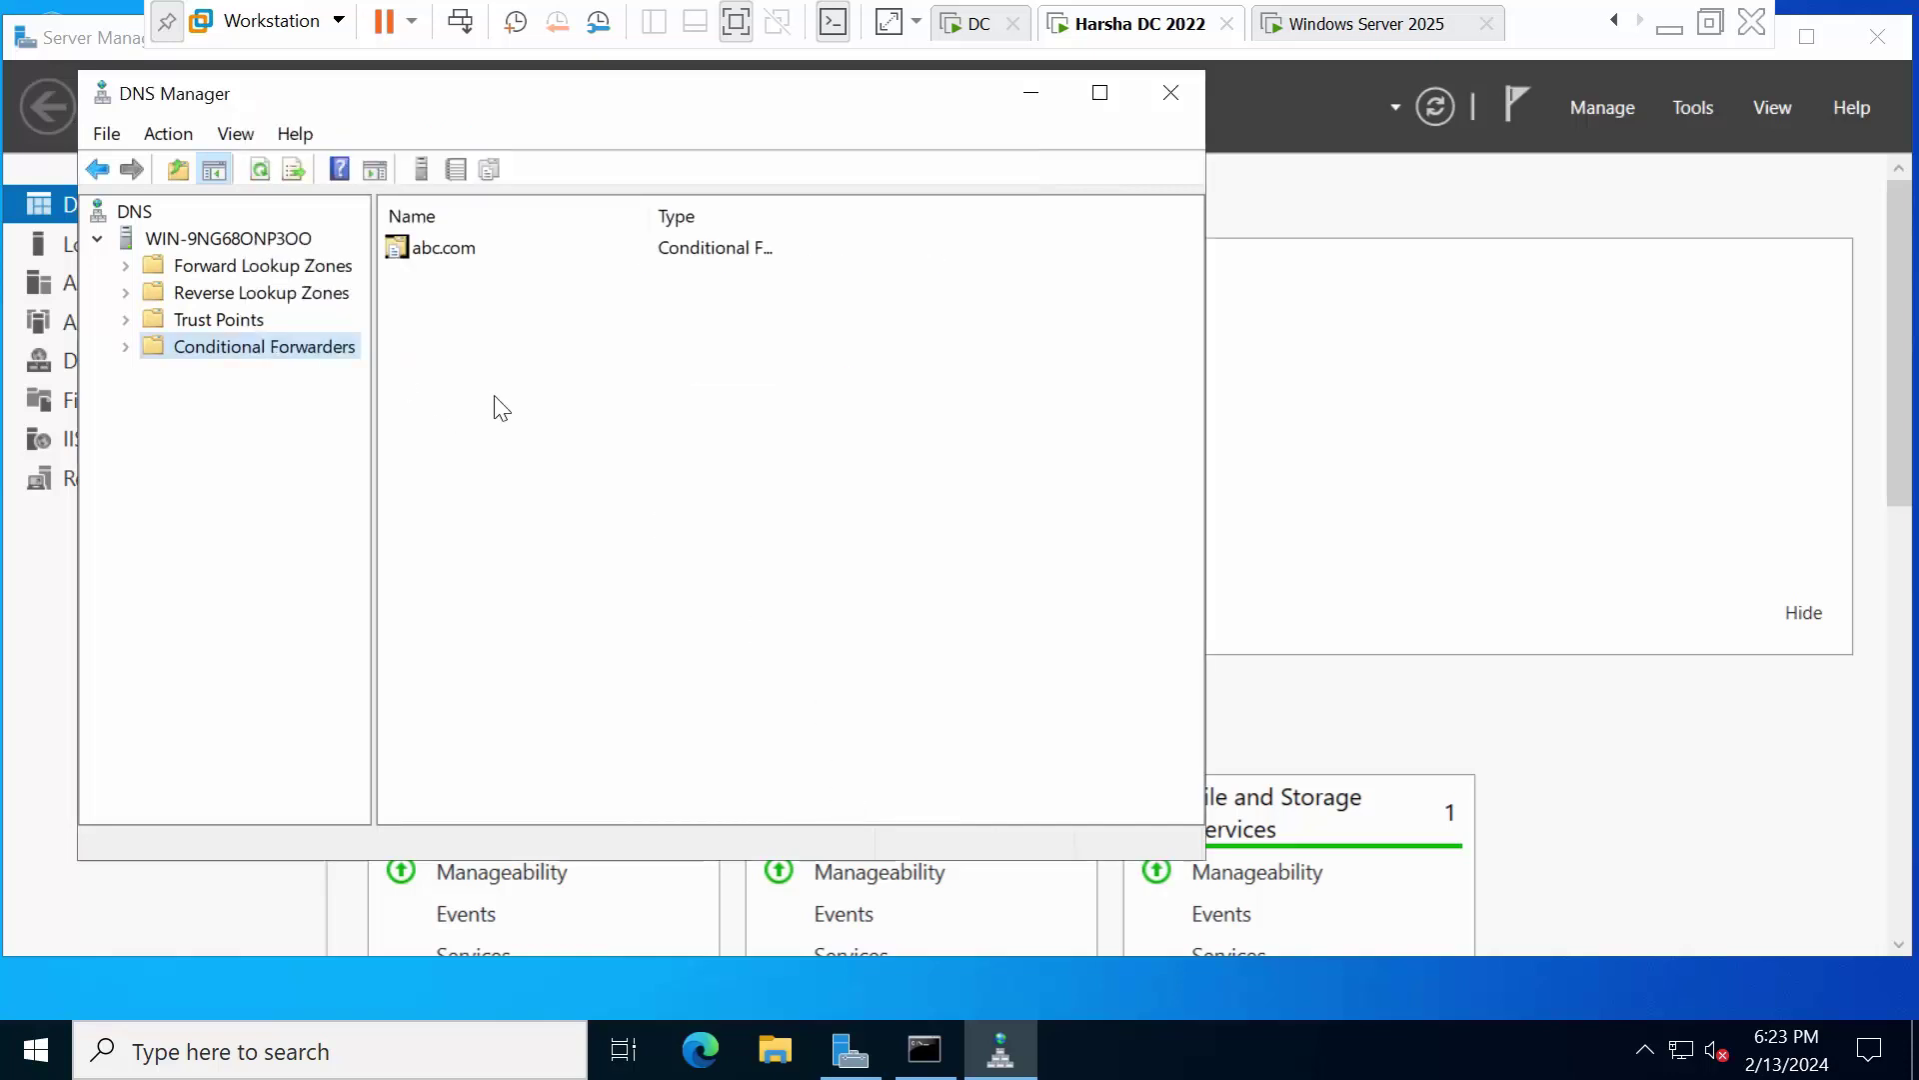
Start a new ping command in the DC server's Command Prompt.
left_click(1032, 95)
left_click(968, 24)
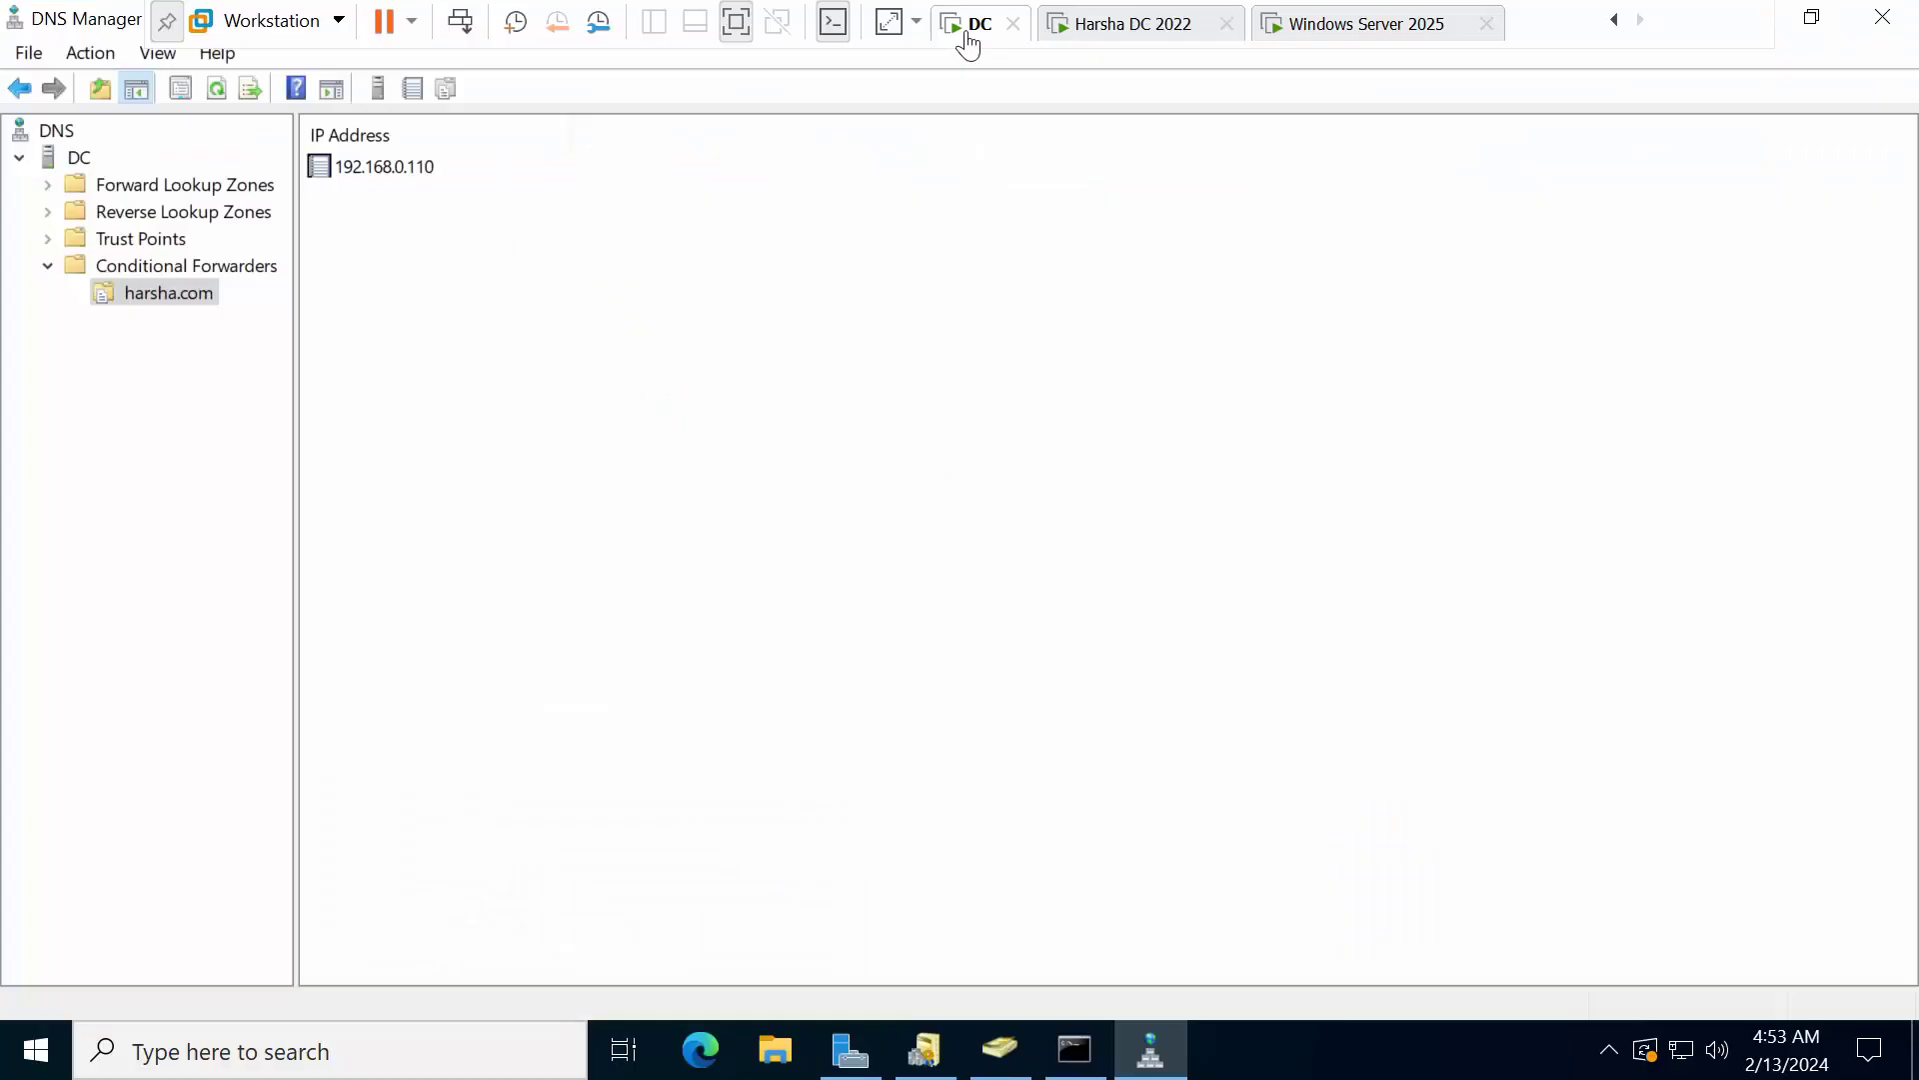
left_click(1074, 1050)
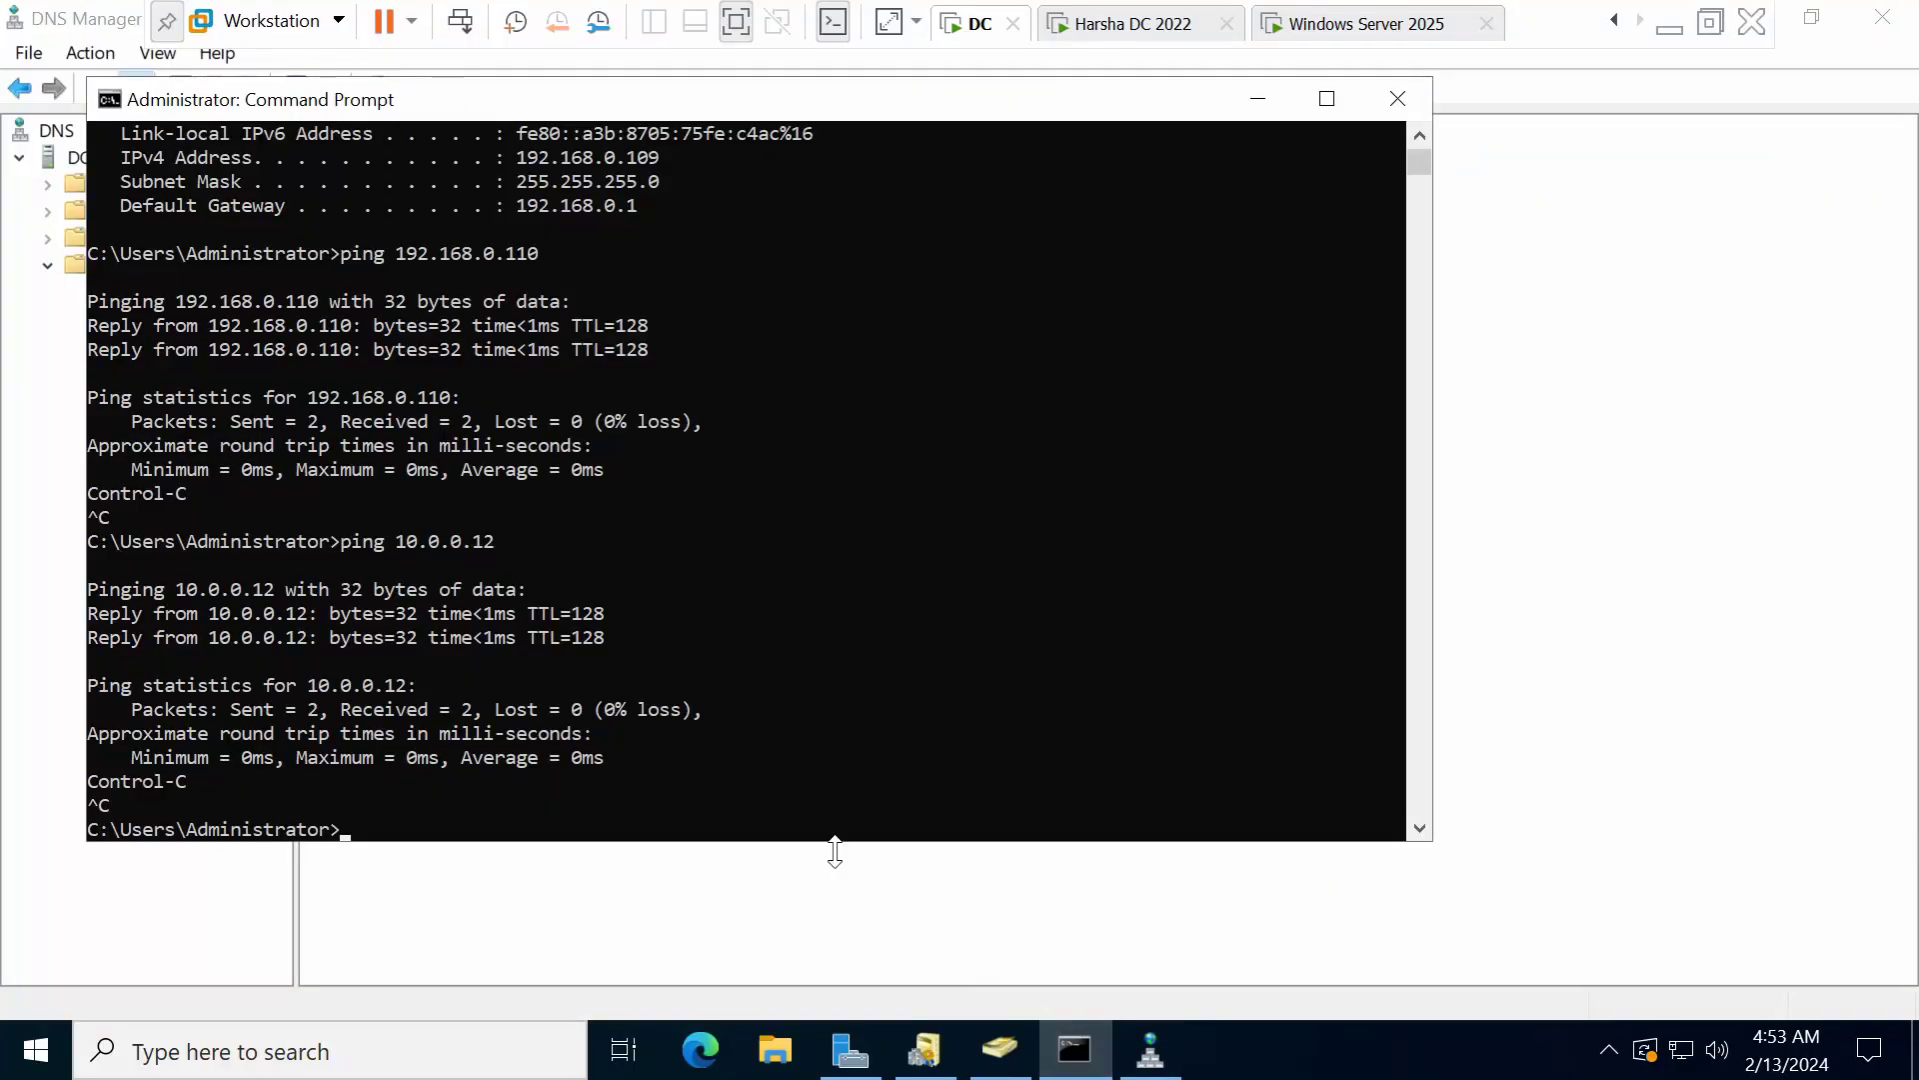
key("Up")
key("Escape")
type("ping")
Run hostname on Harsha DC 2022 and copy the name WIN-9NG68ONP3OO.
left_click(1140, 24)
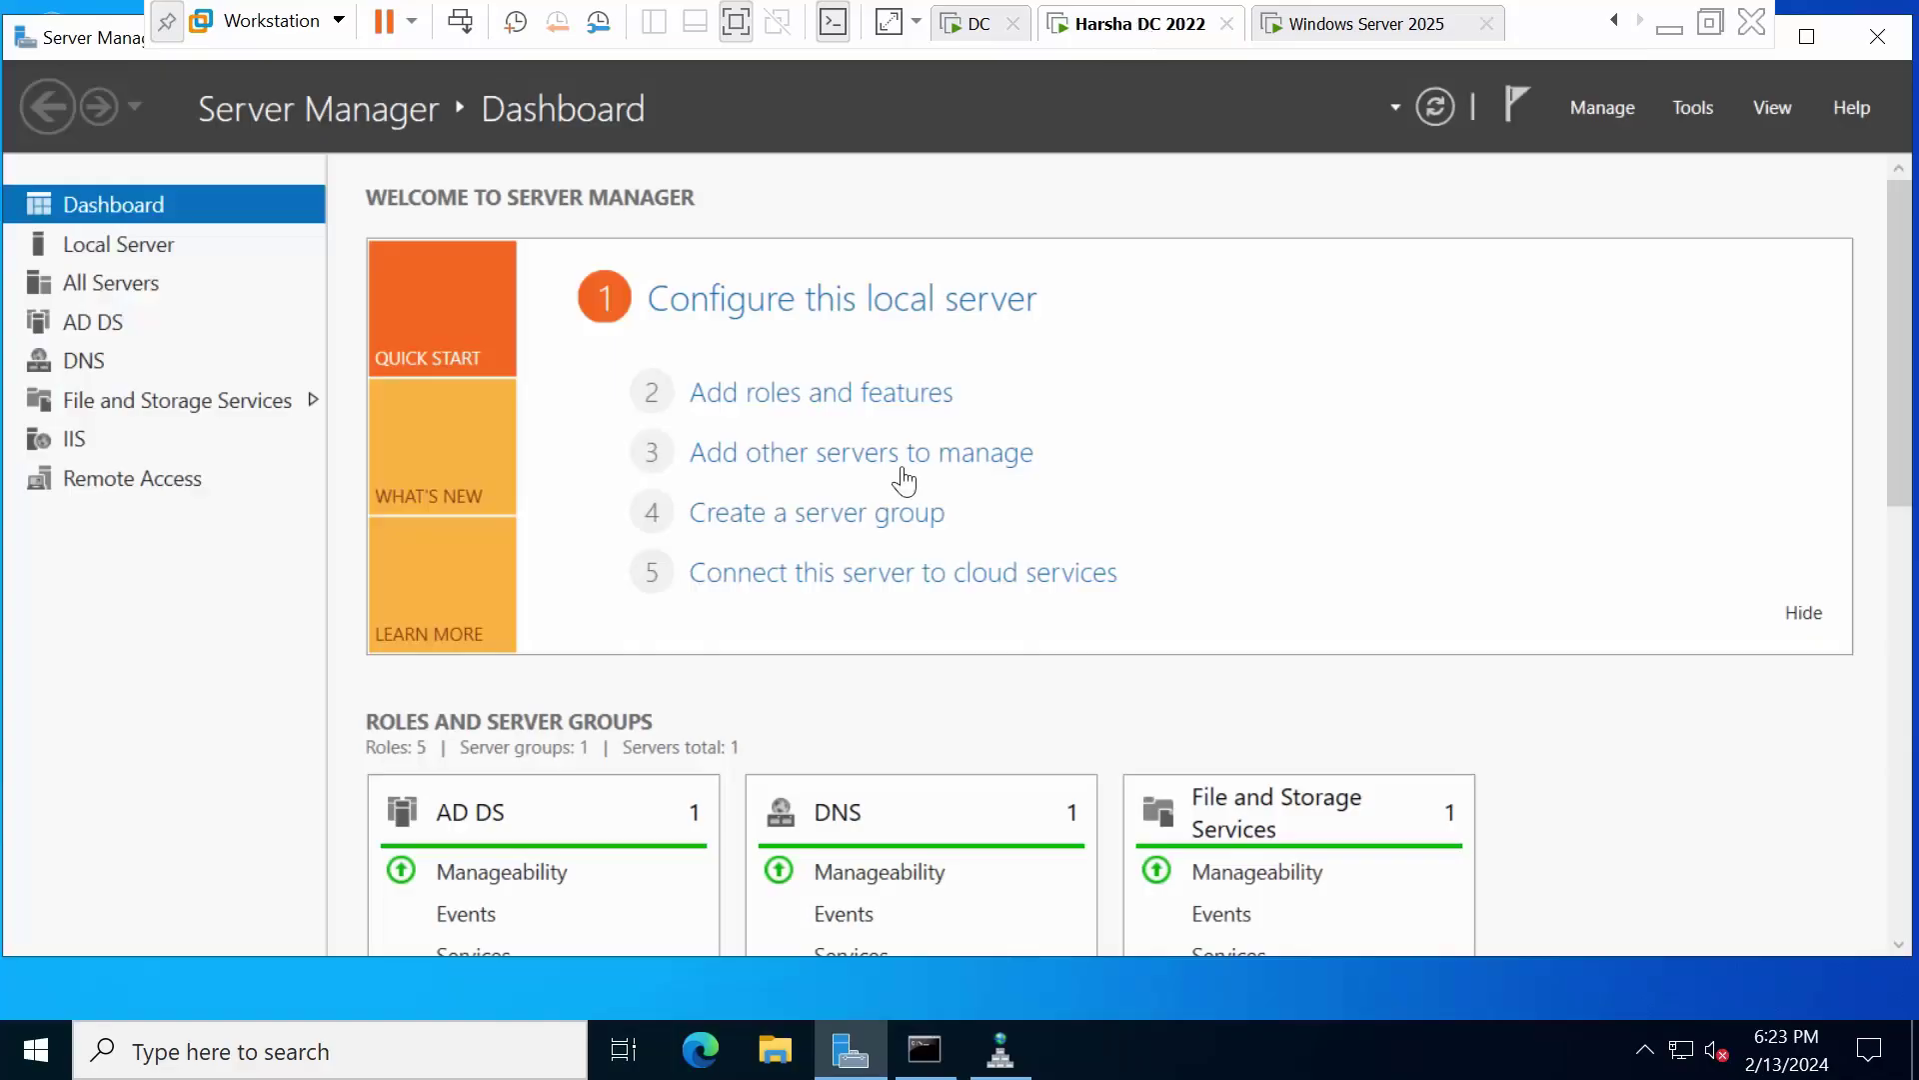
left_click(925, 1050)
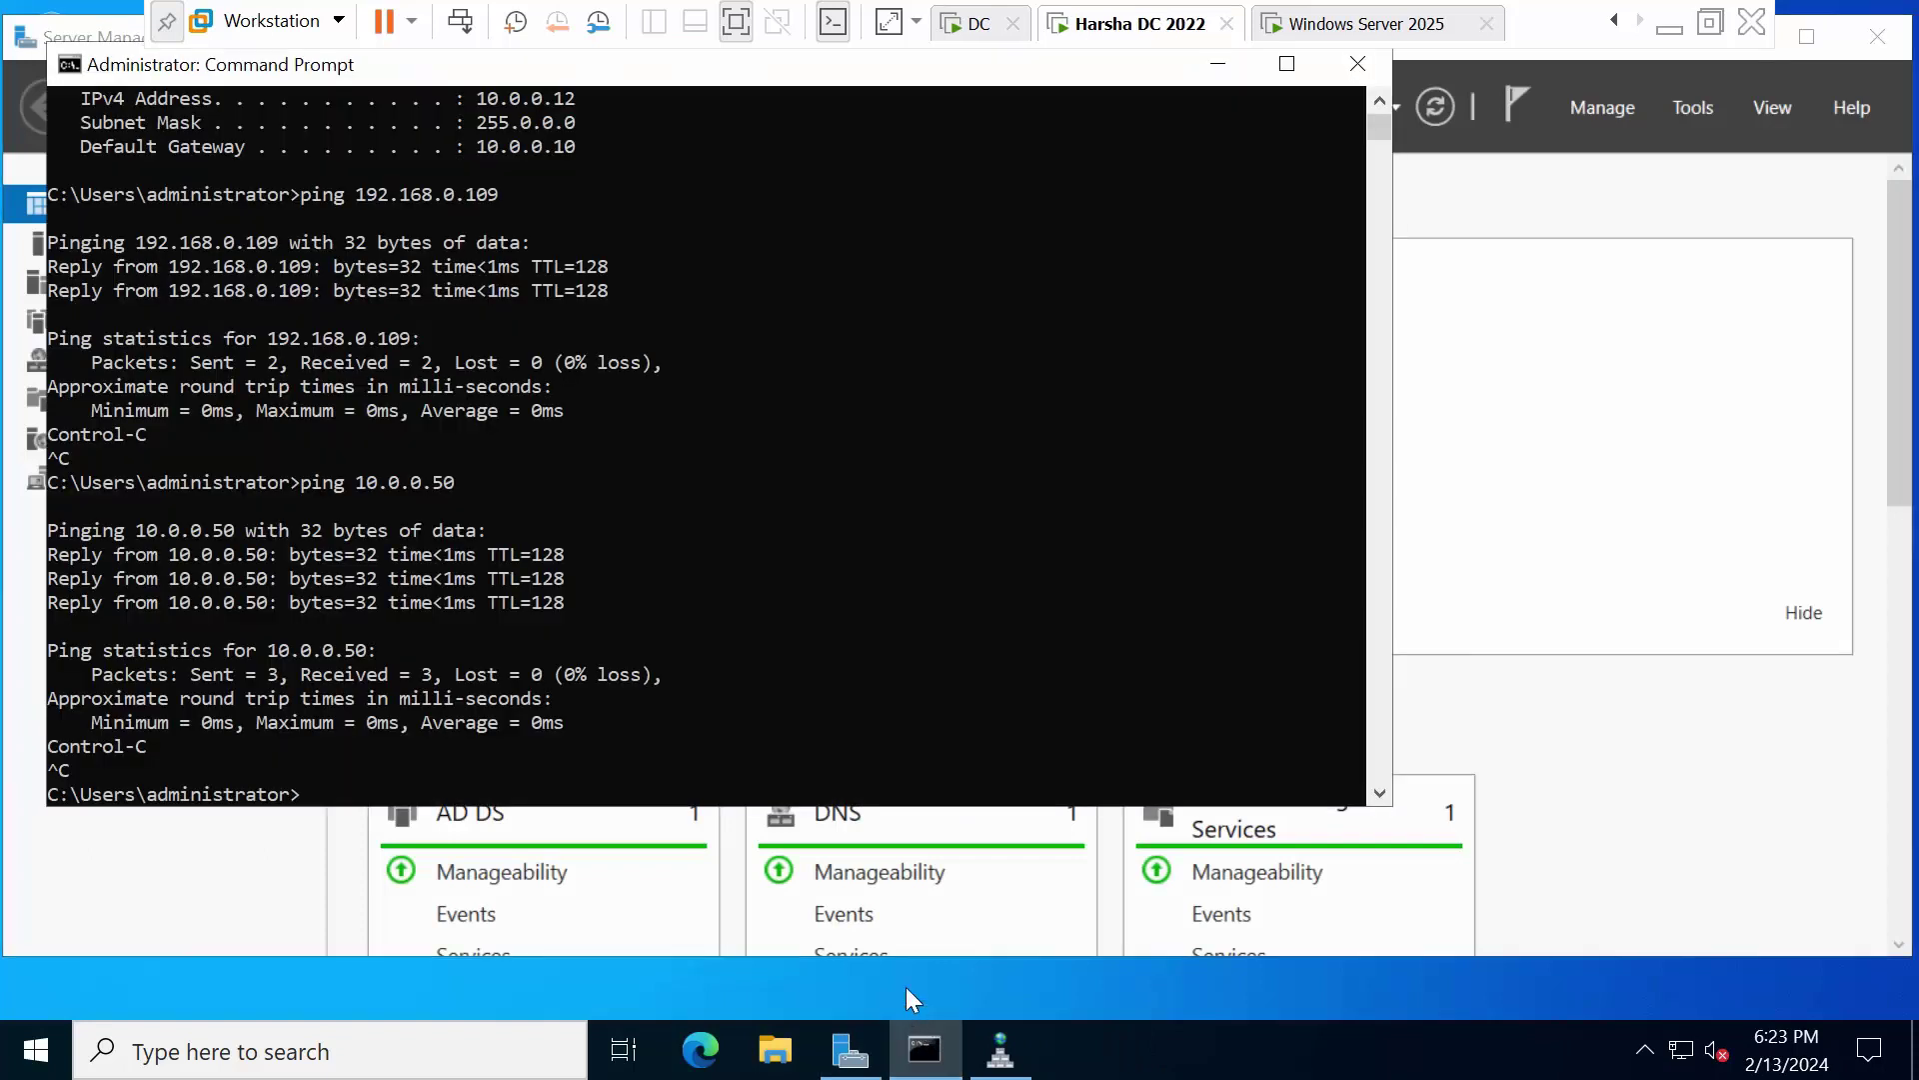
type("hostname")
key("Return")
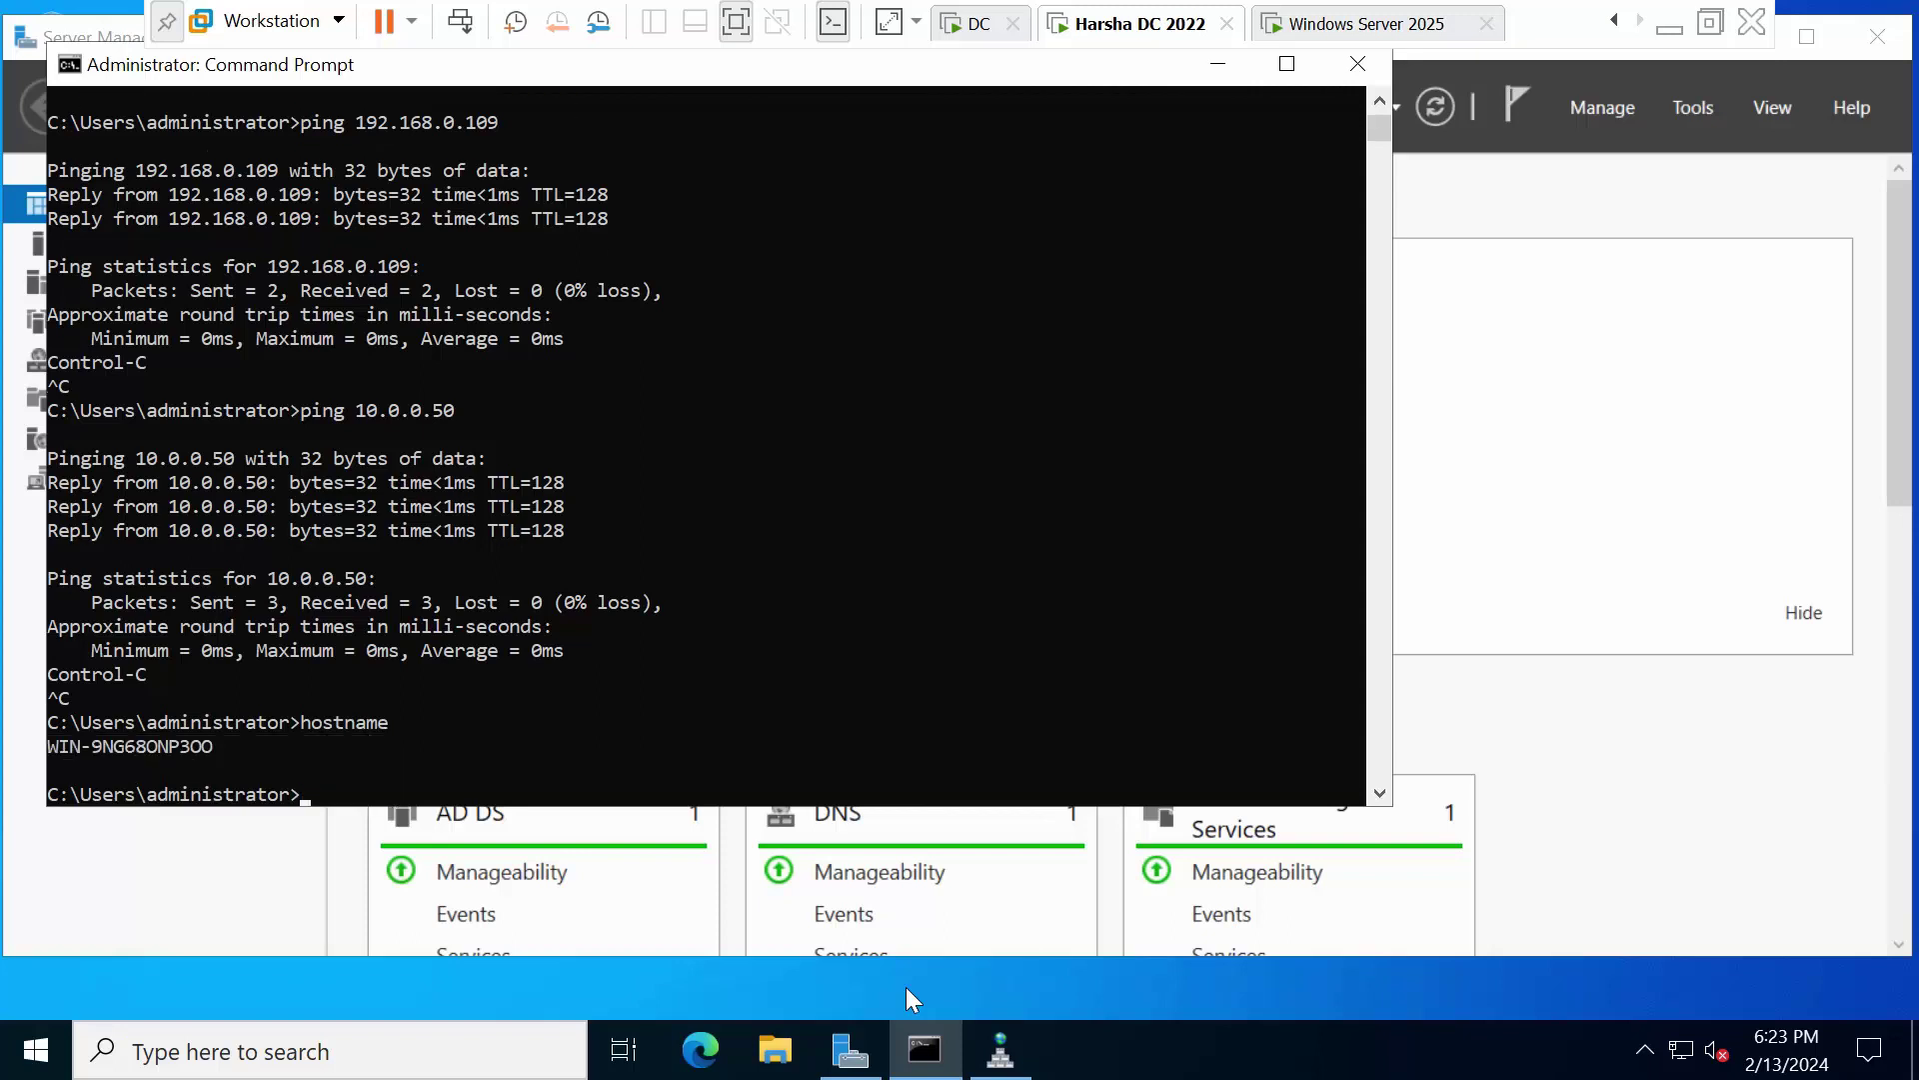
left_click_drag(234, 746, 92, 744)
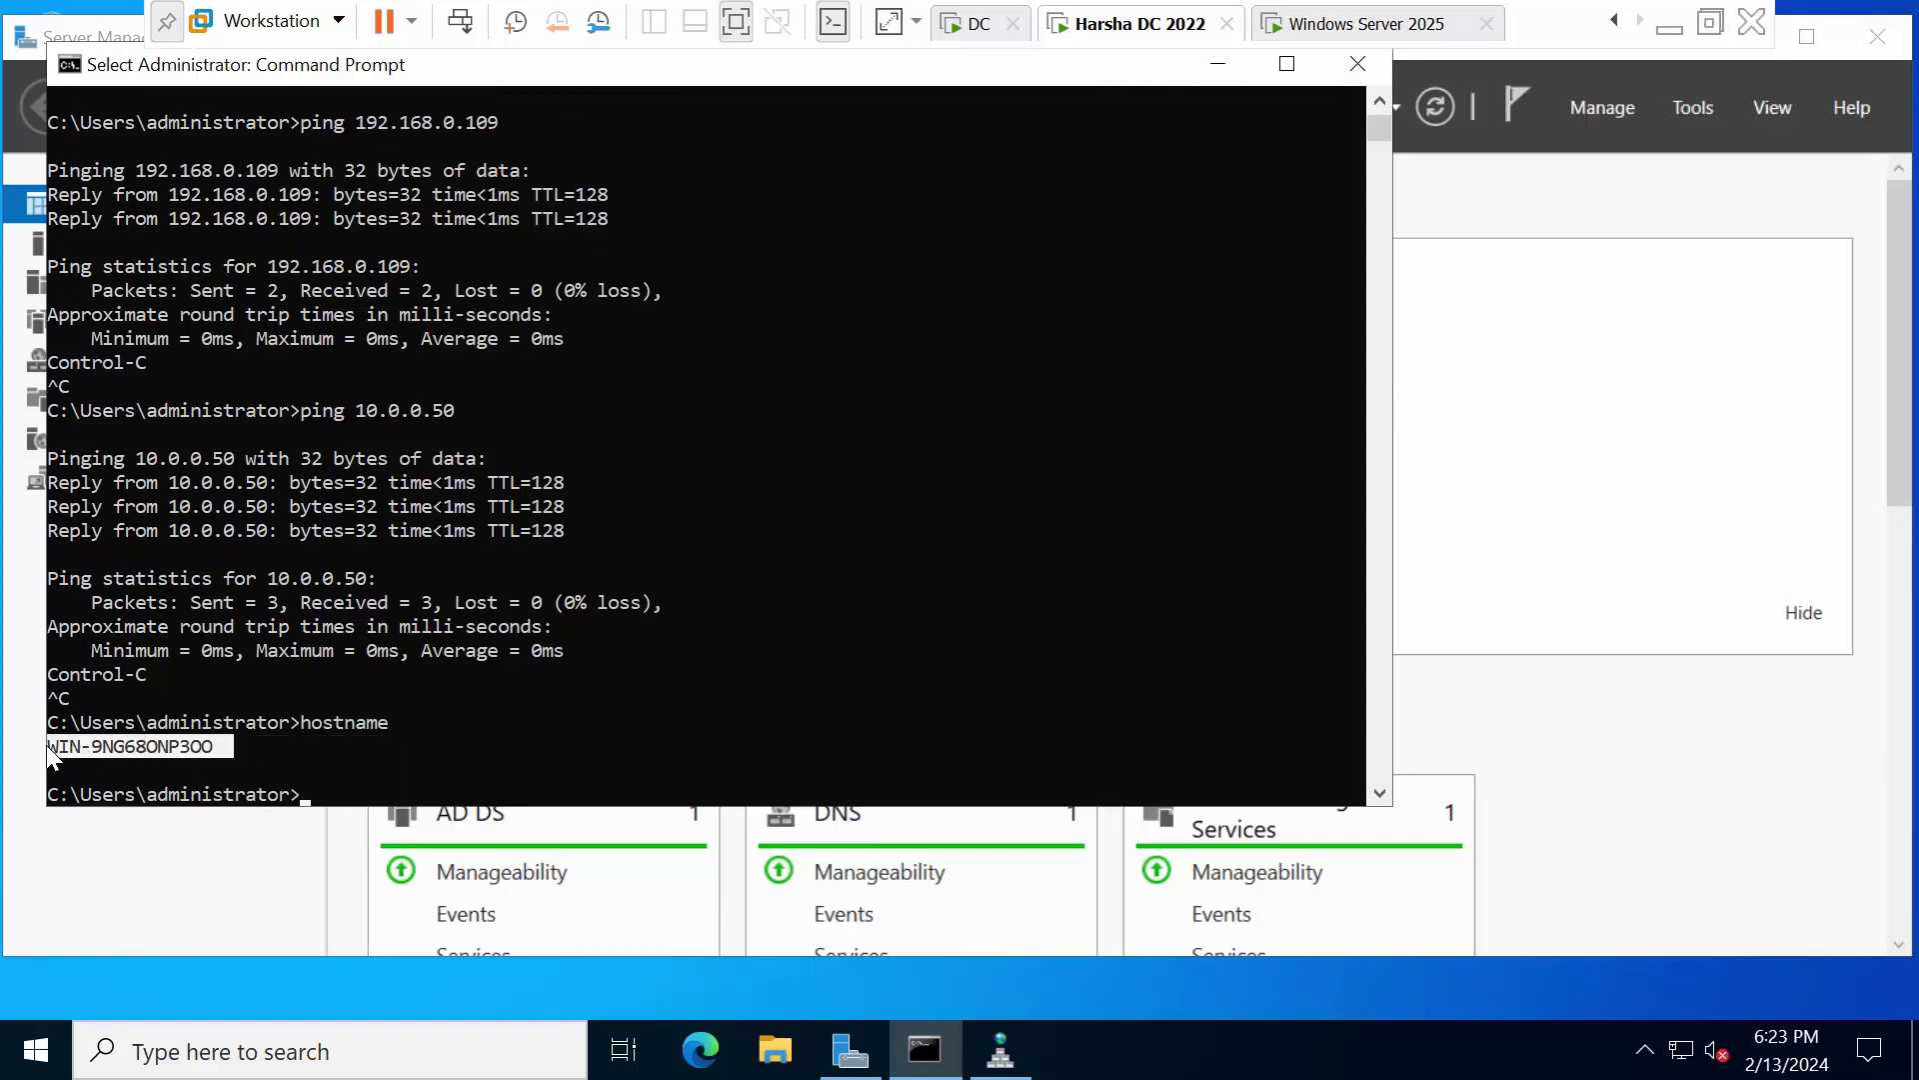
right_click(48, 750)
From the DC server, ping WIN-9NG68ONP3OO.harsha.com, then minimize the console.
left_click(975, 24)
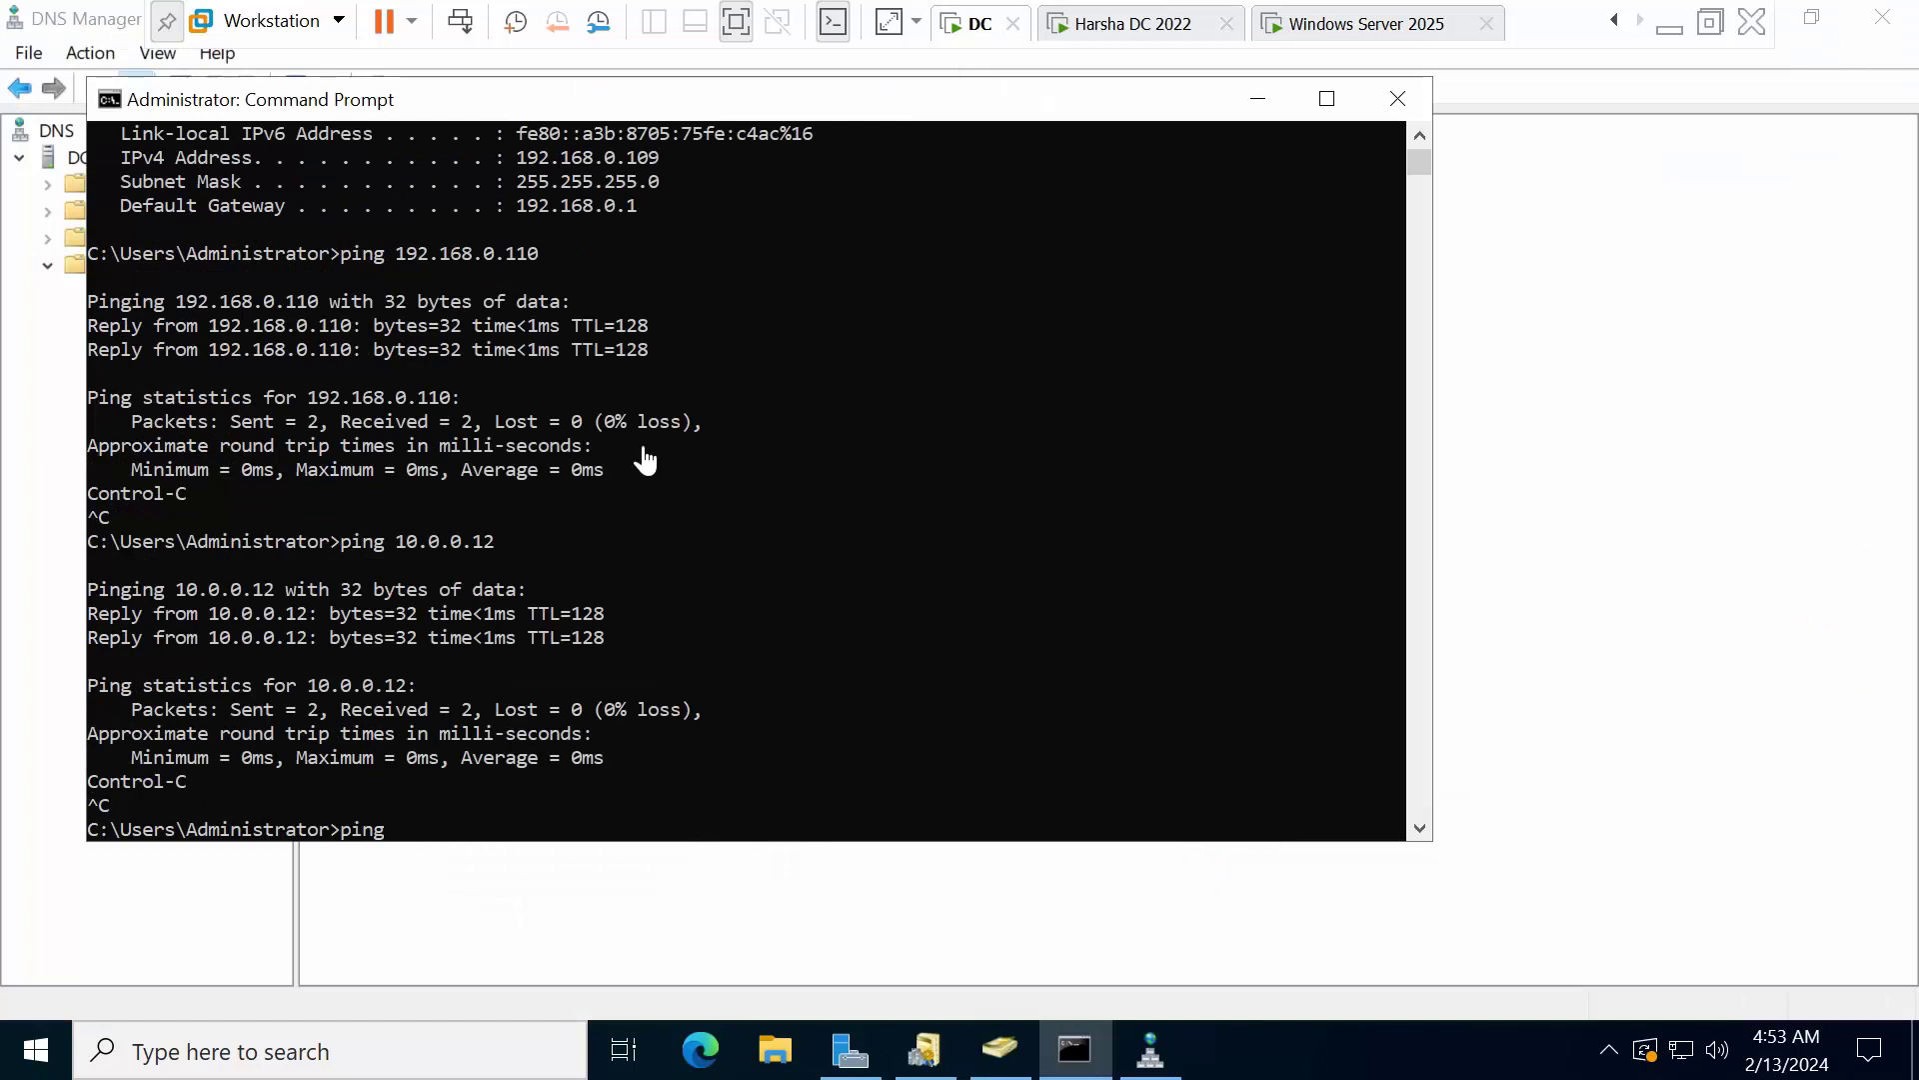
right_click(480, 812)
type(".h")
type("ars")
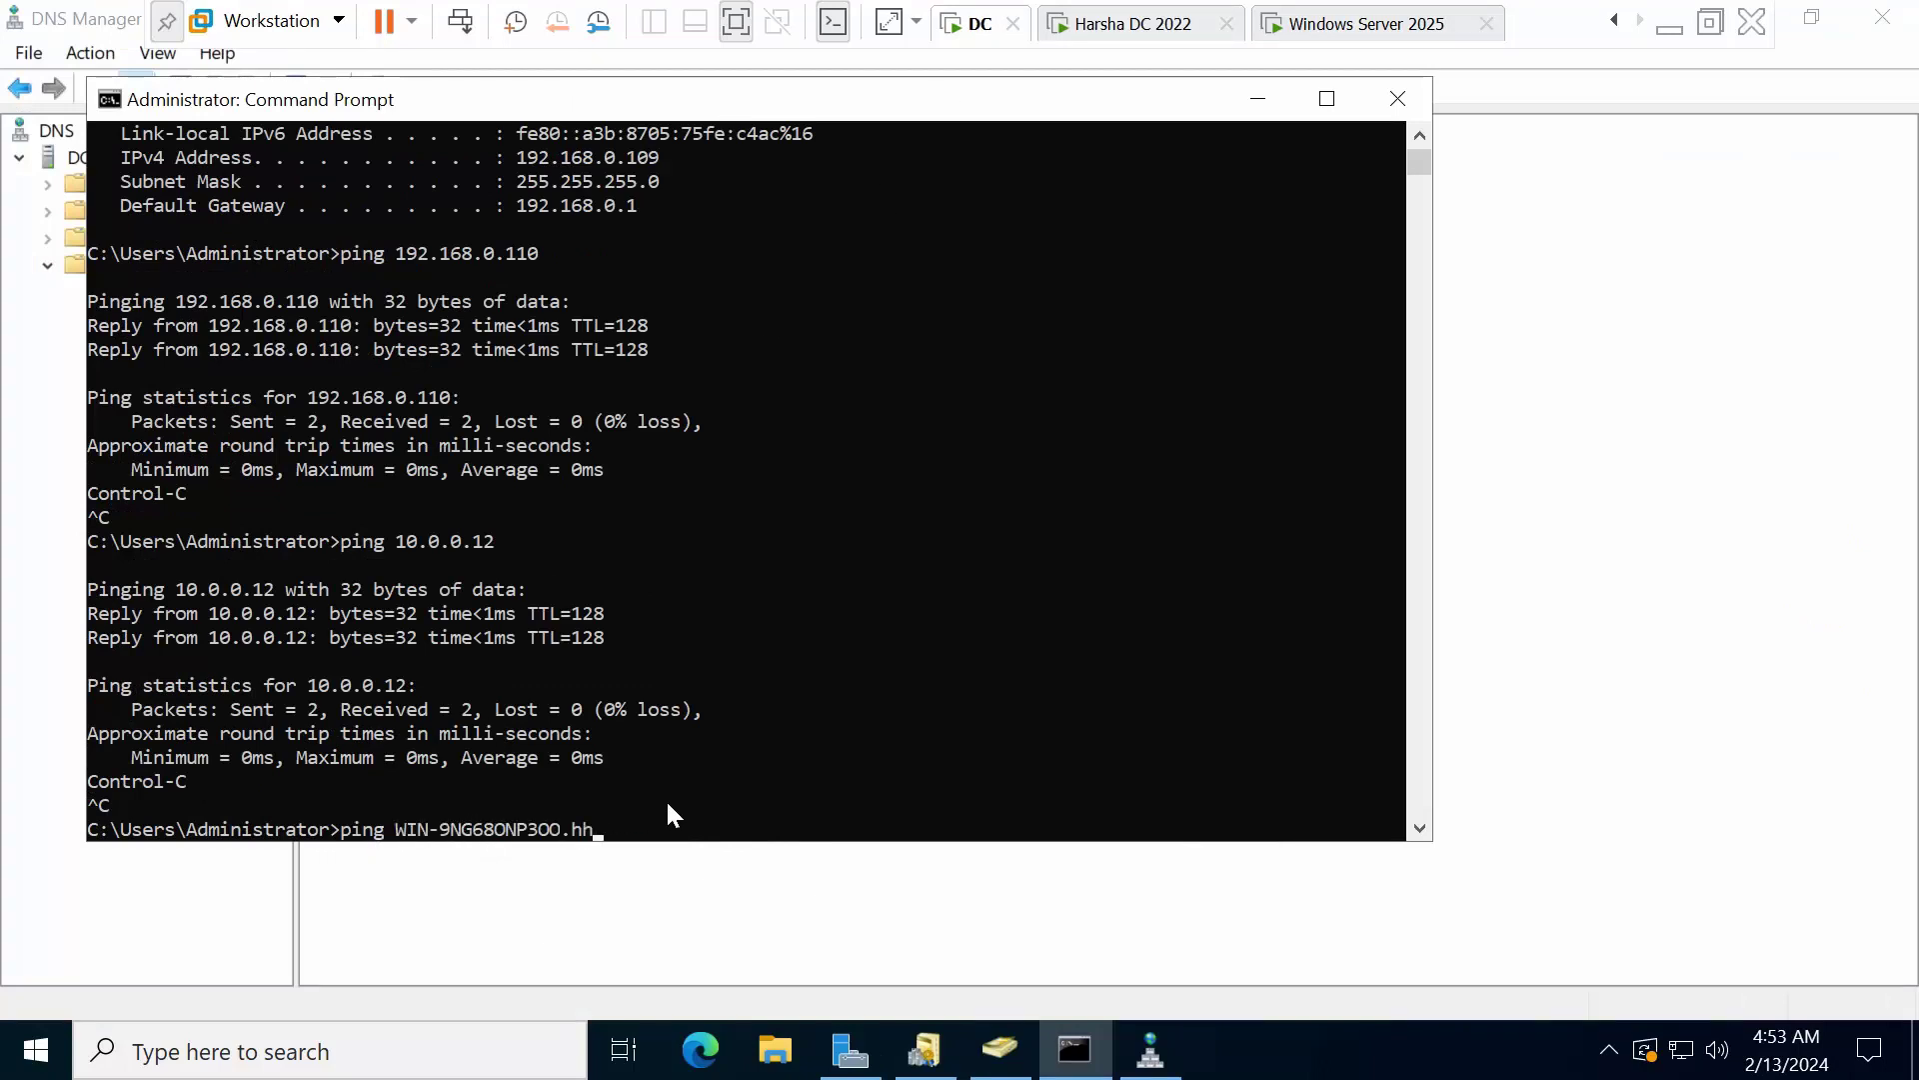
type("ha.com")
key("Return")
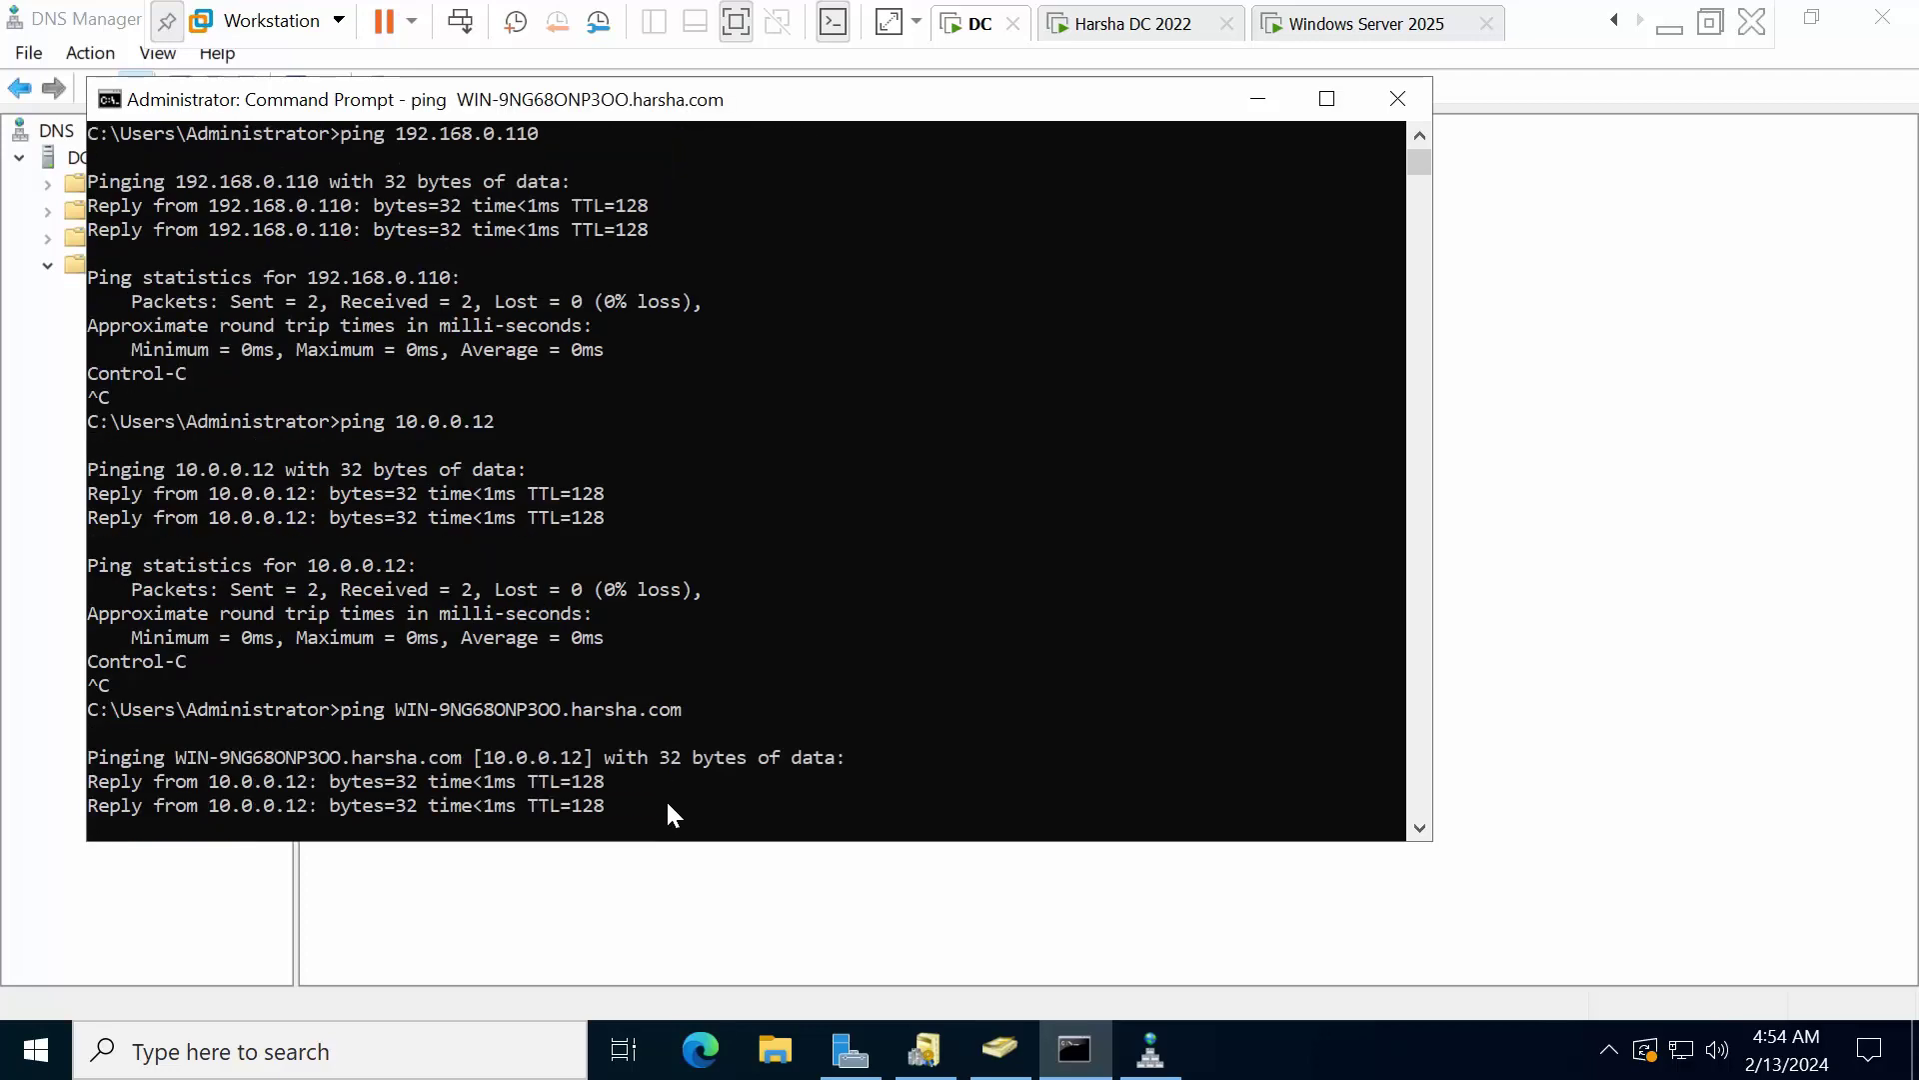
key("Return")
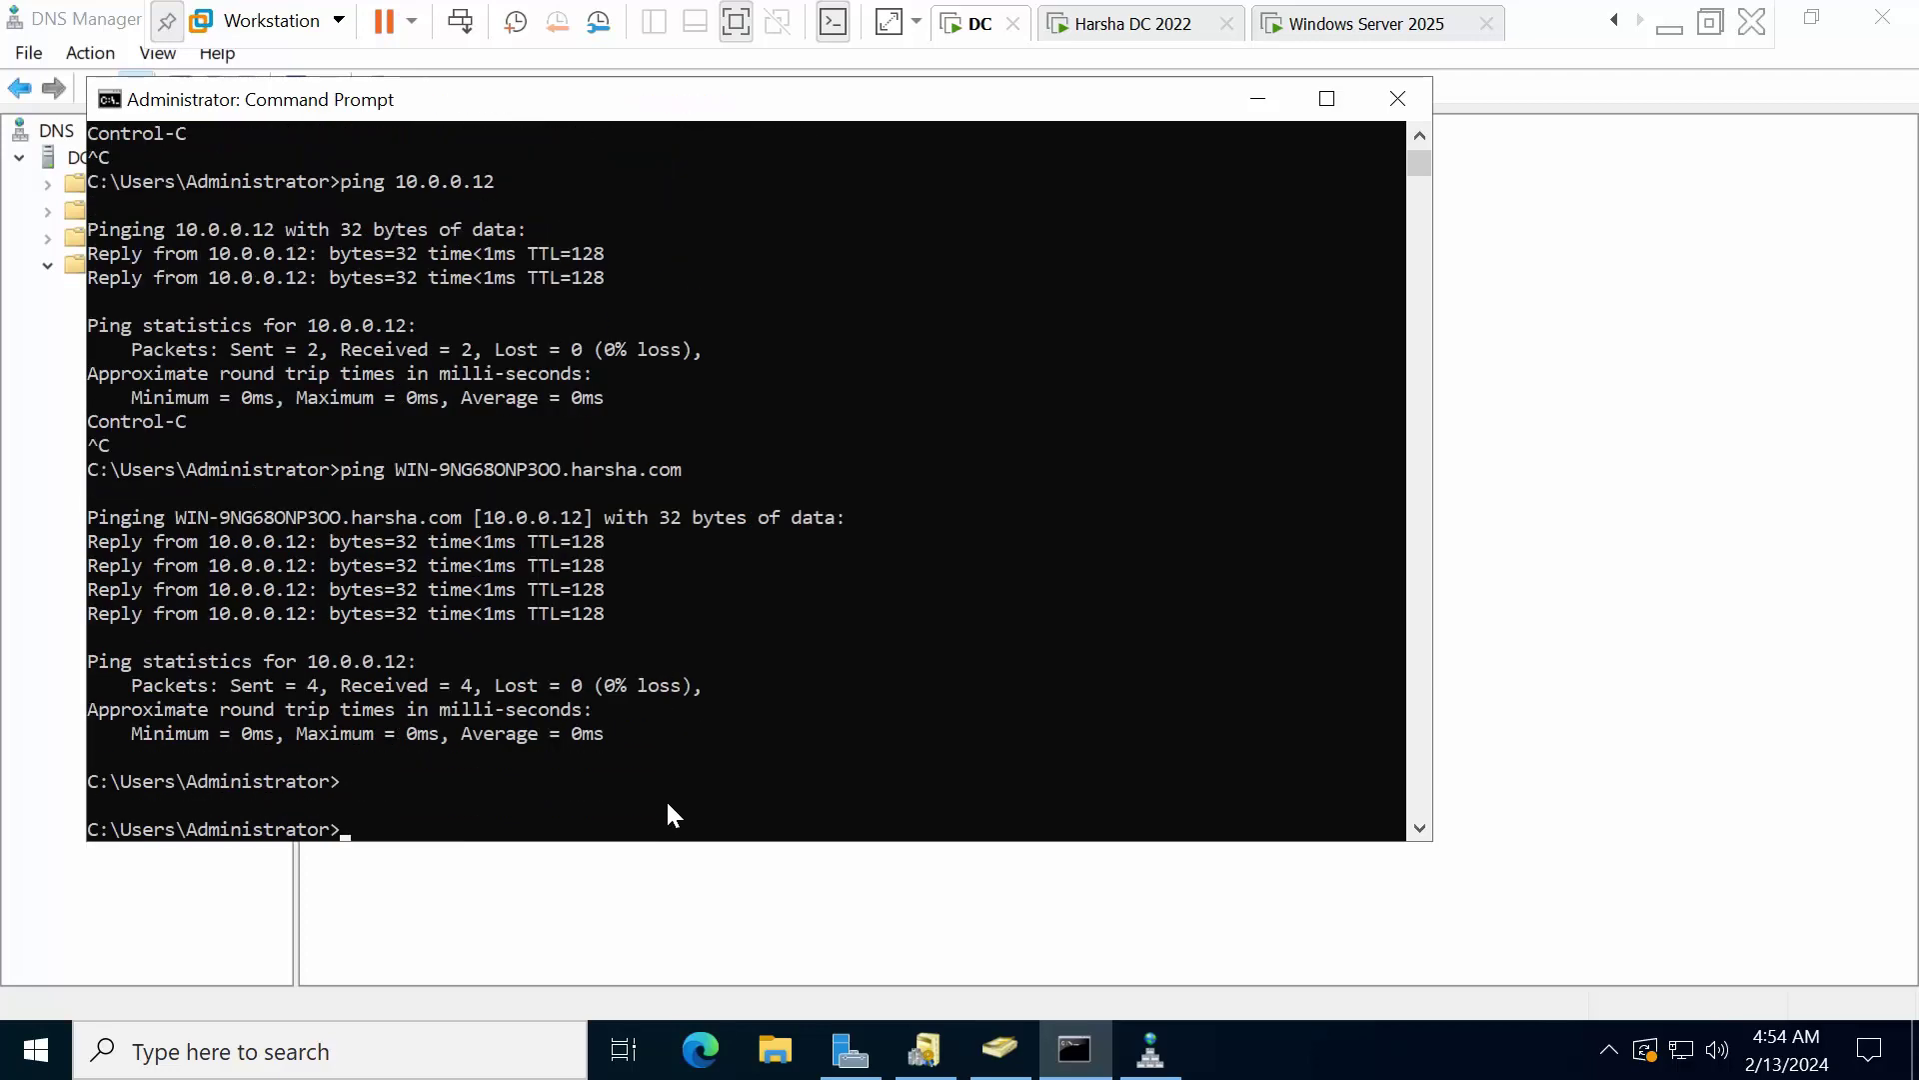
left_click(1260, 114)
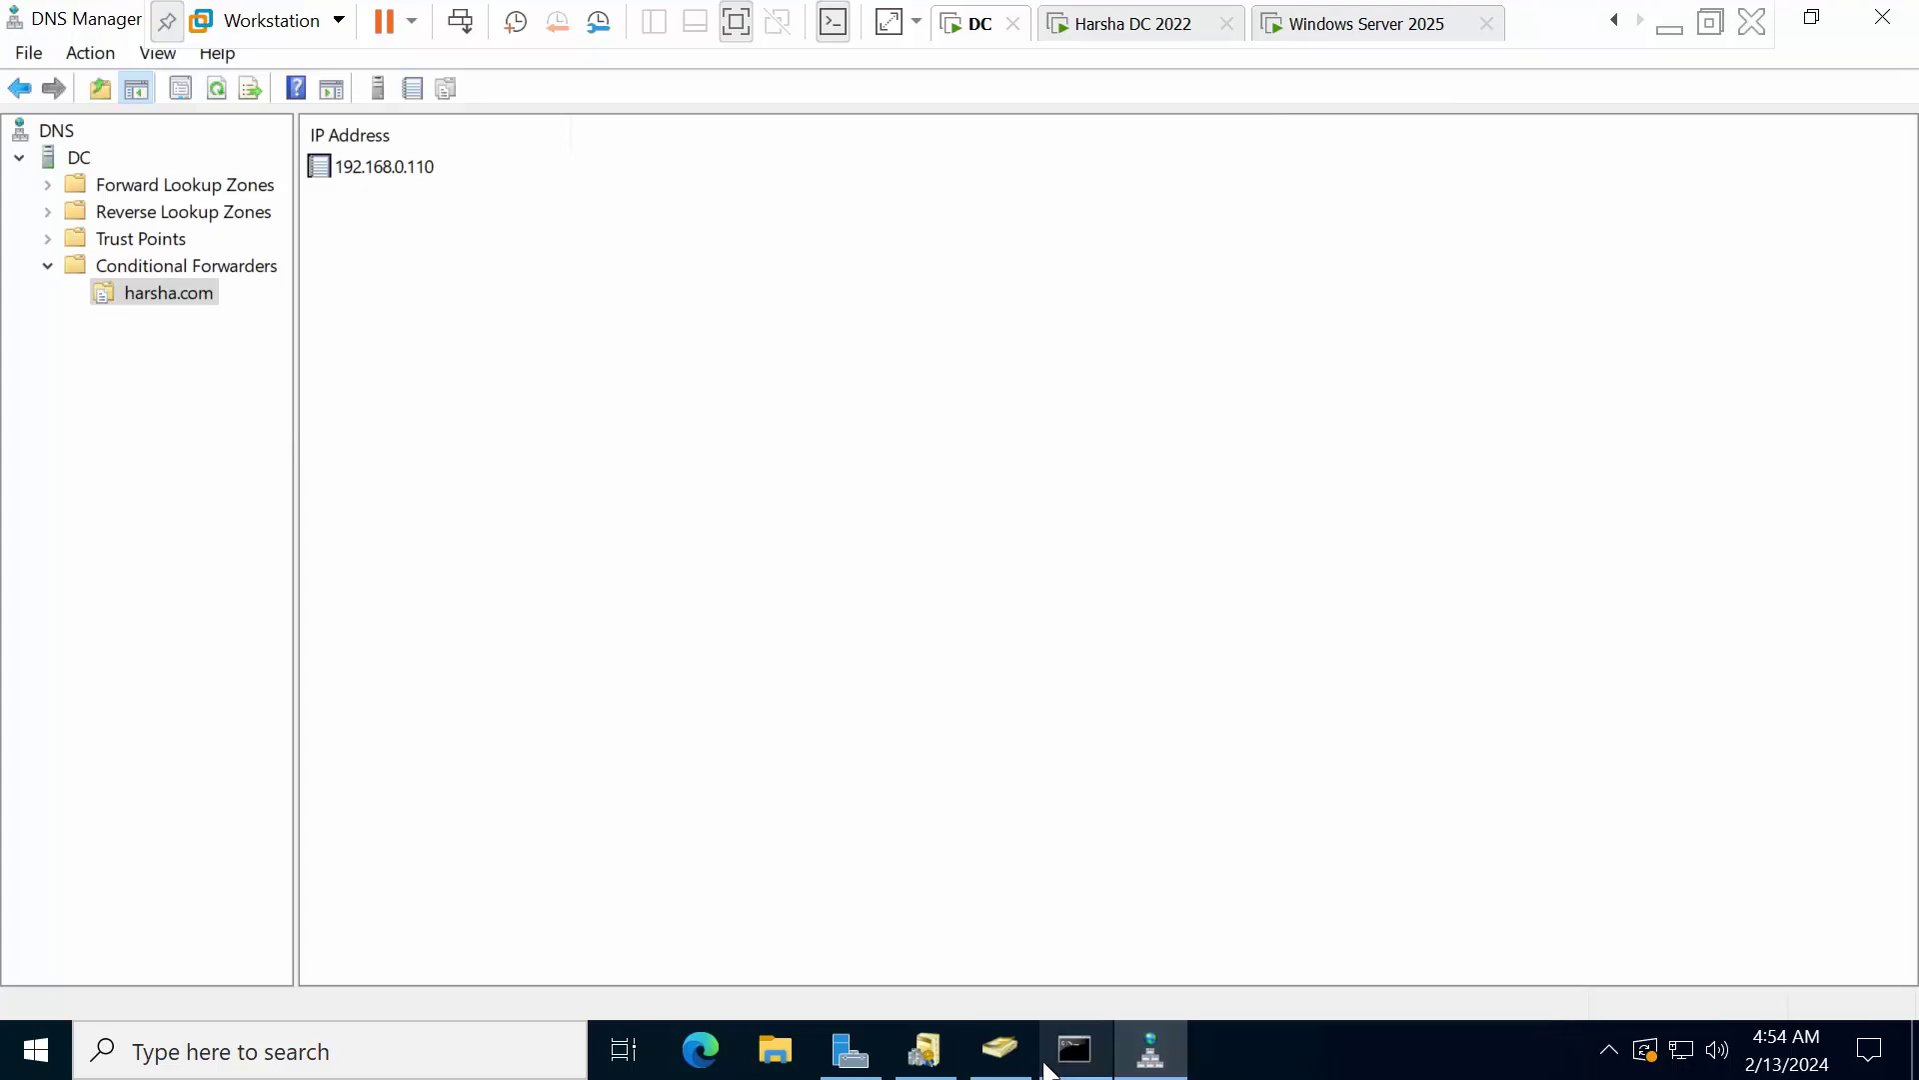
Launch New Trust from Abc.com's Trusts properties in Active Directory Domains and Trusts.
left_click(1001, 1061)
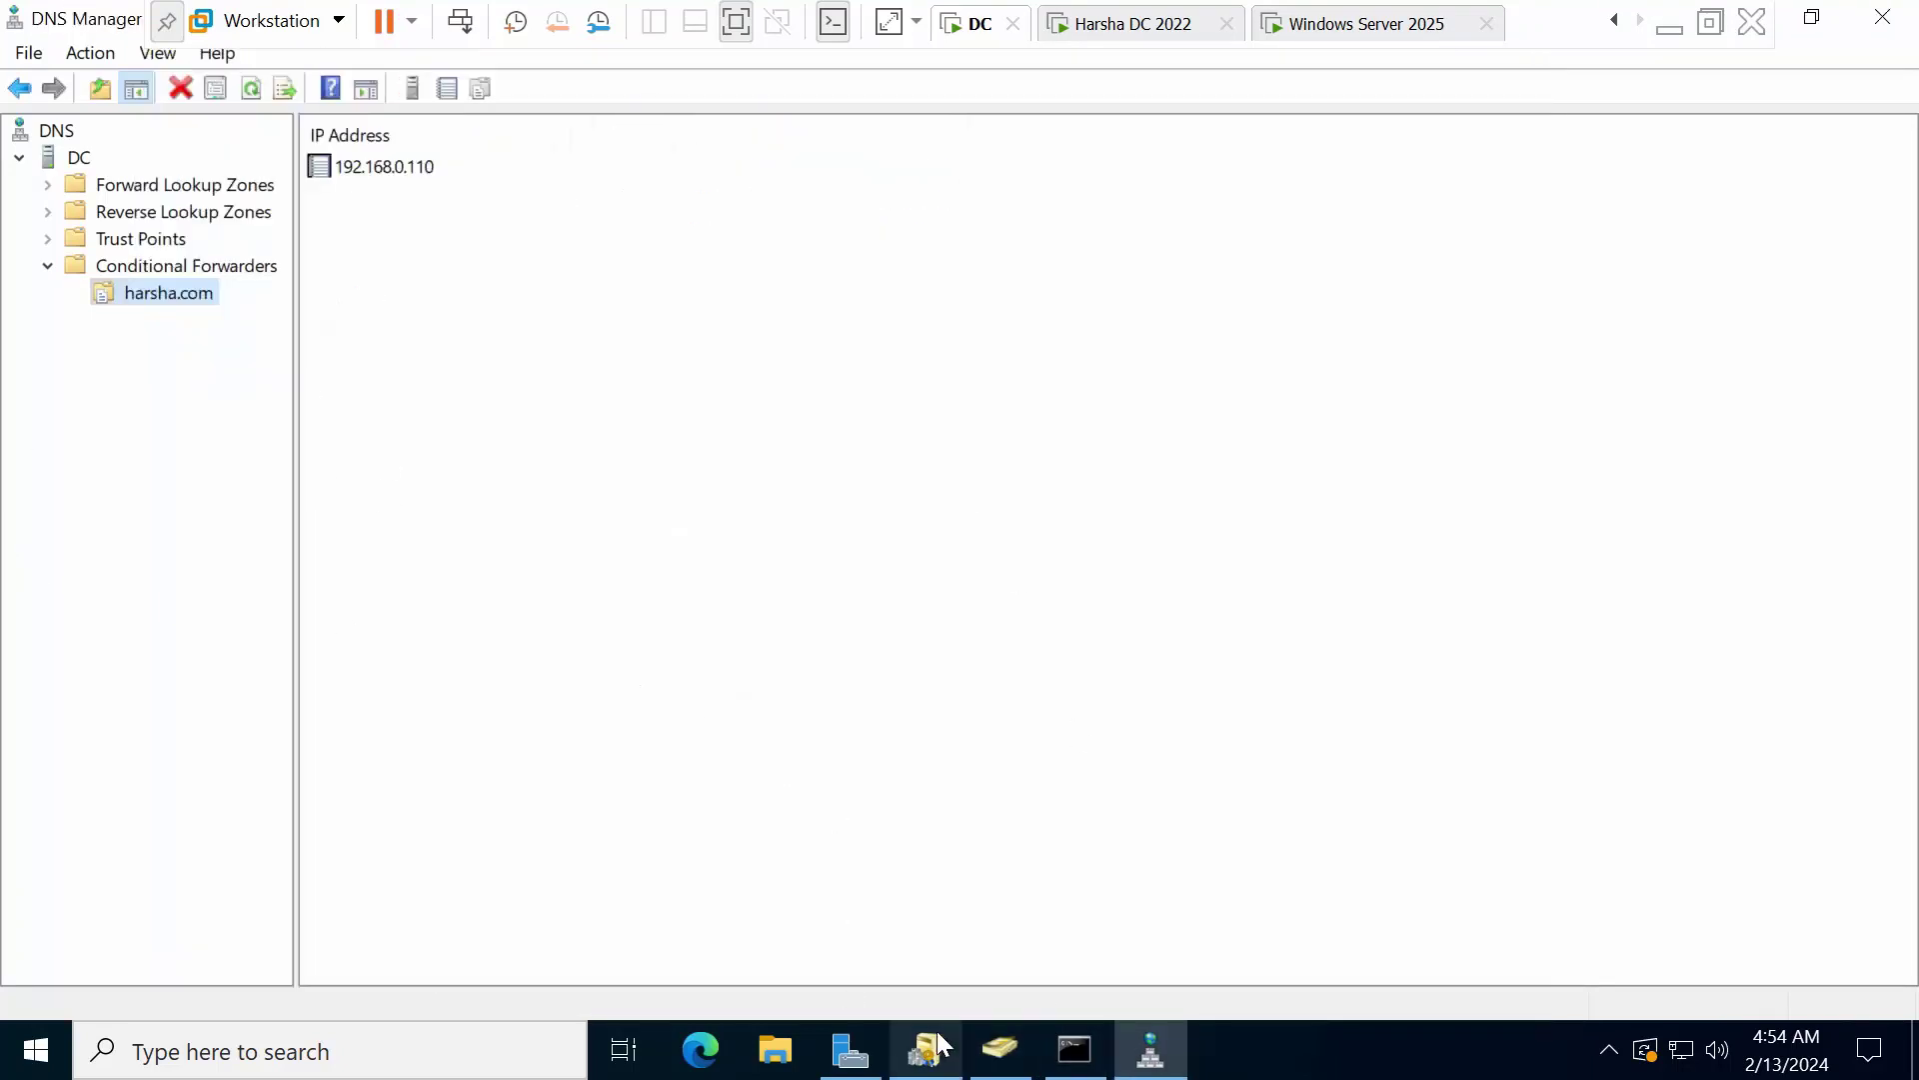
left_click(929, 1045)
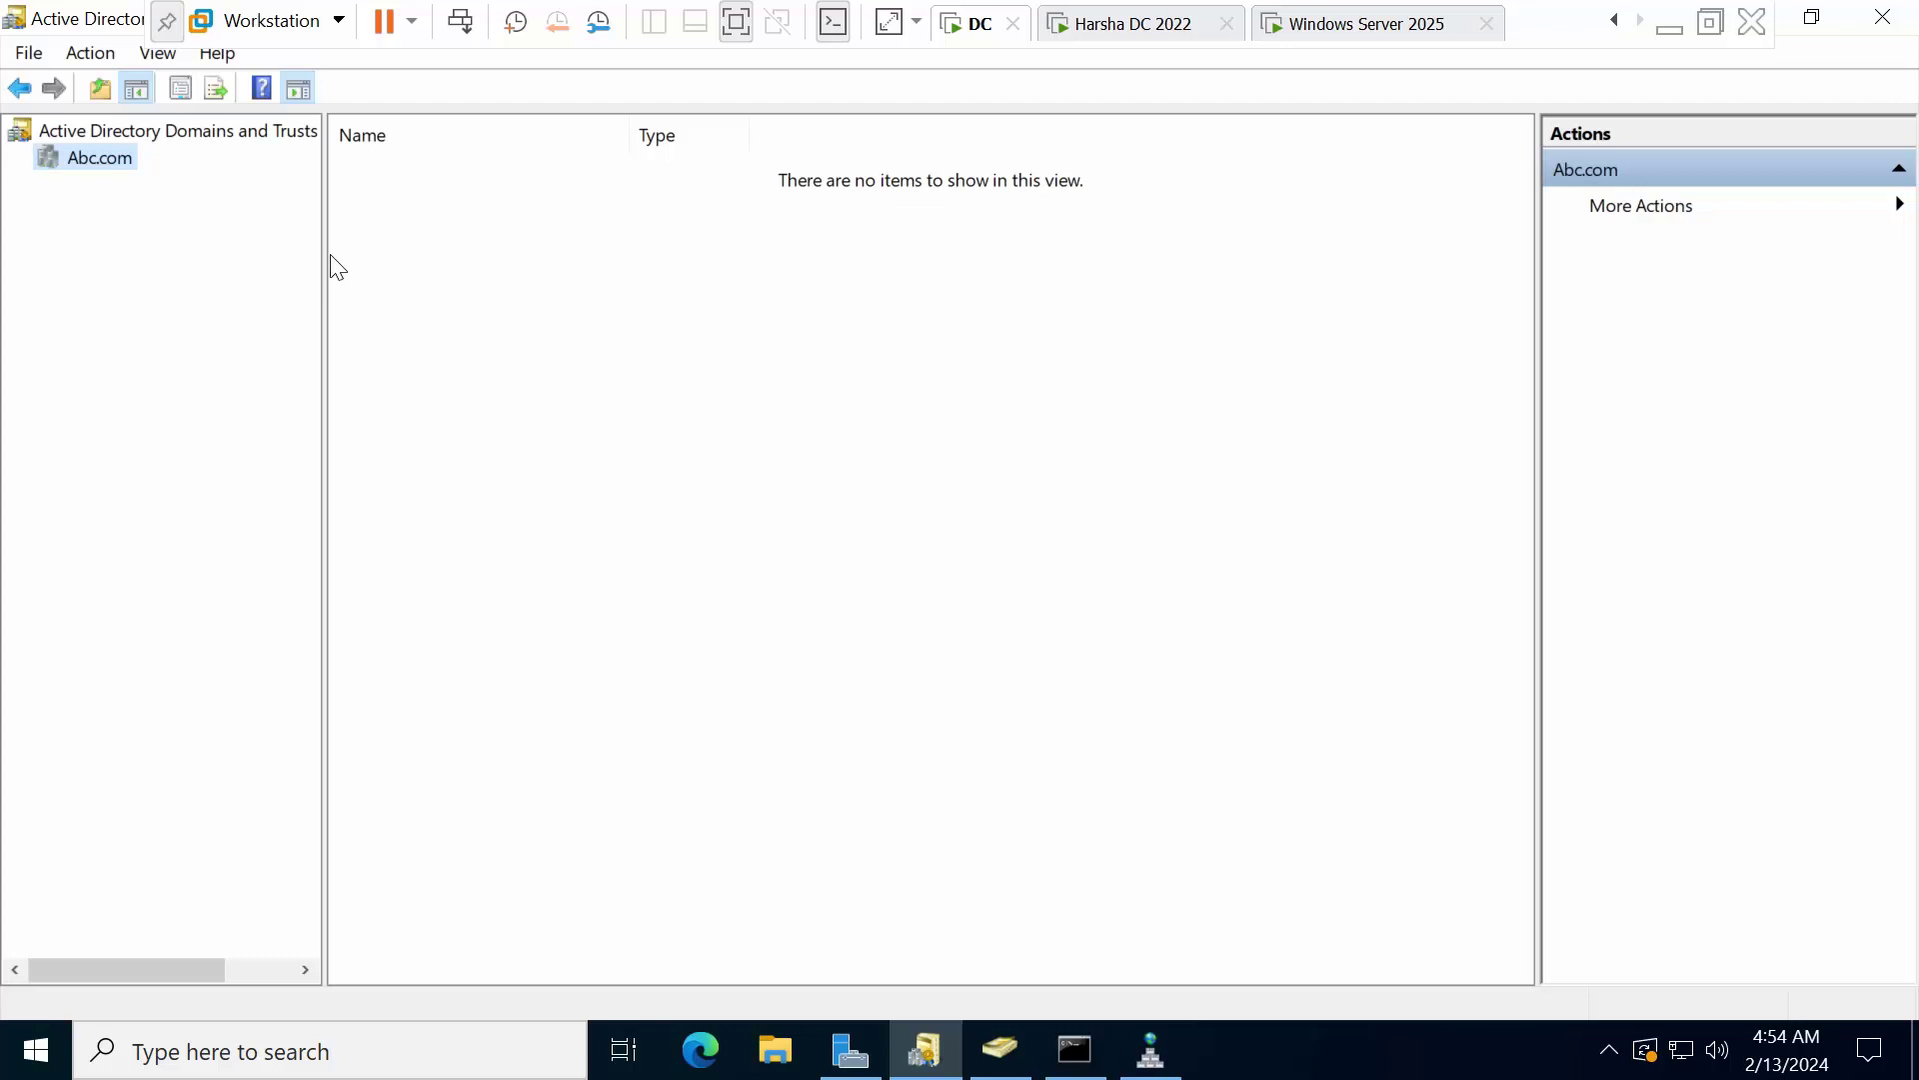
right_click(80, 159)
left_click(207, 340)
left_click(845, 208)
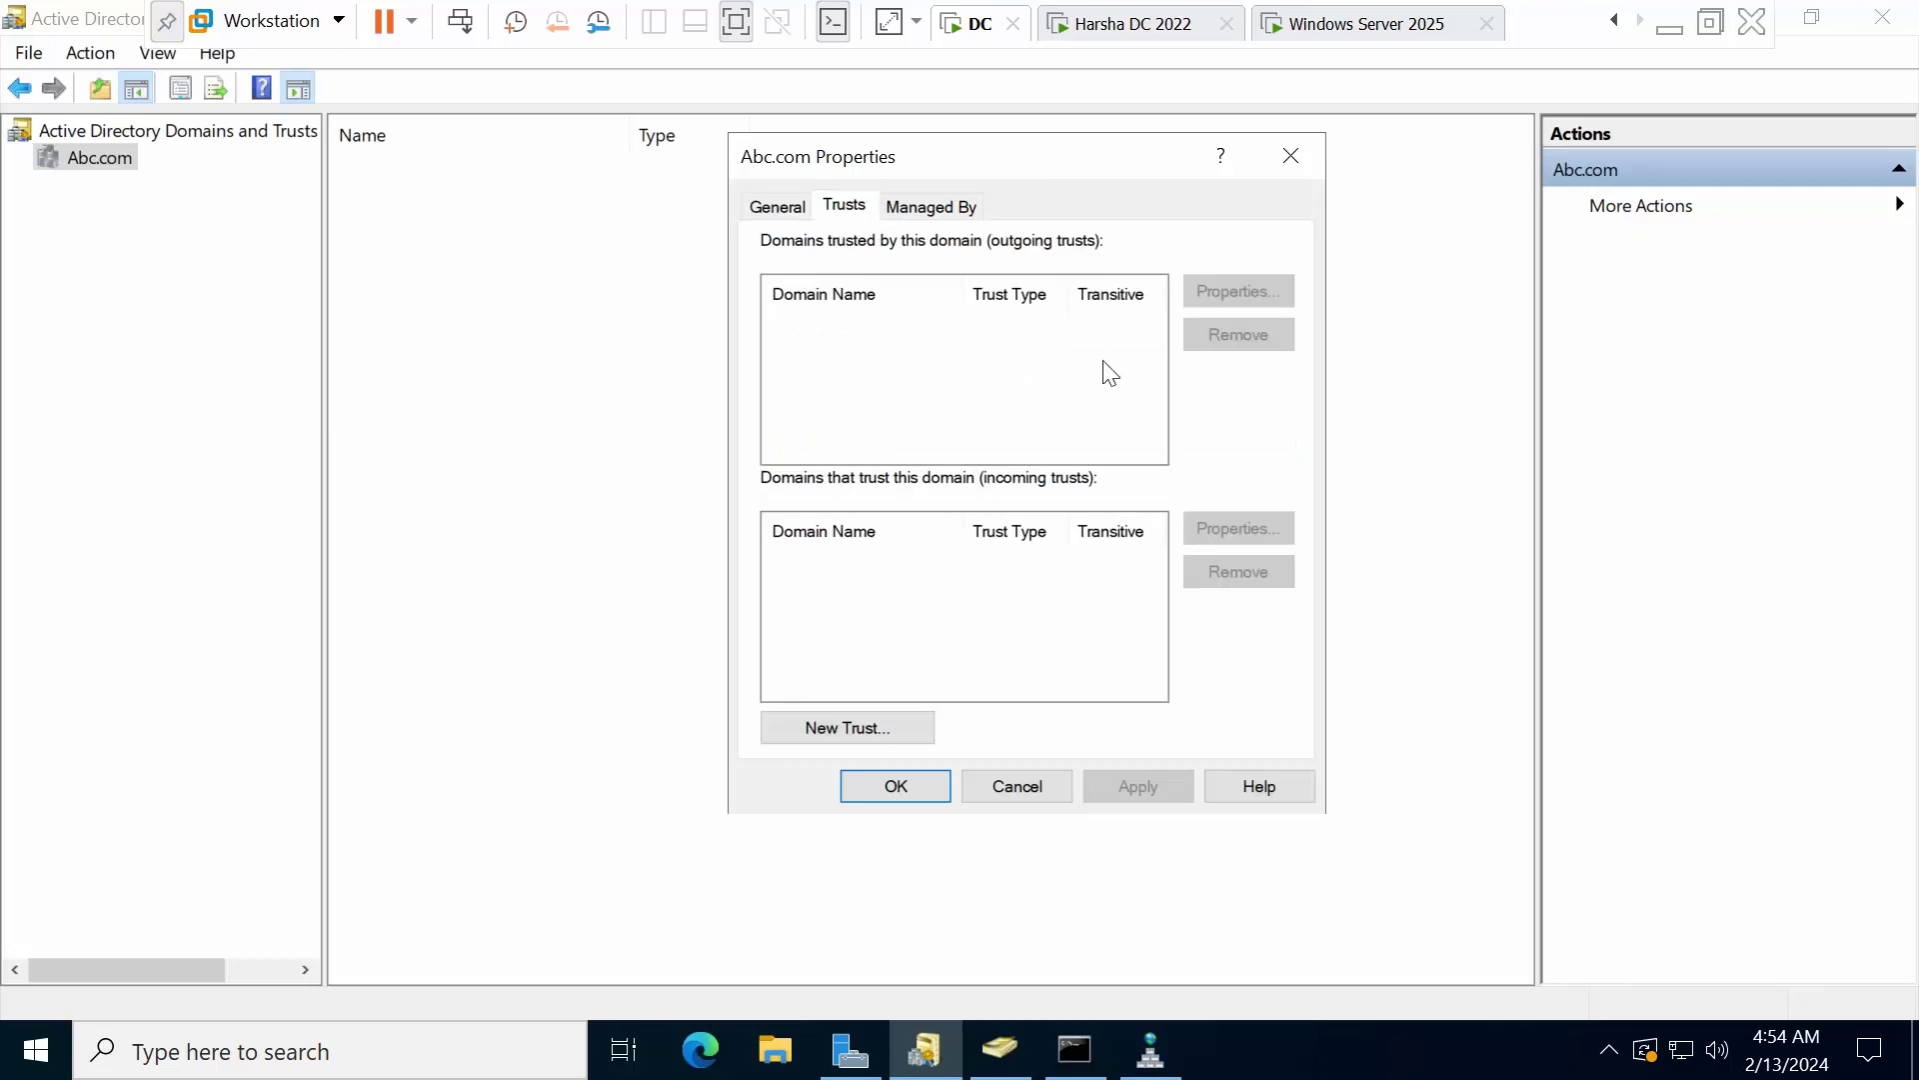
left_click(882, 728)
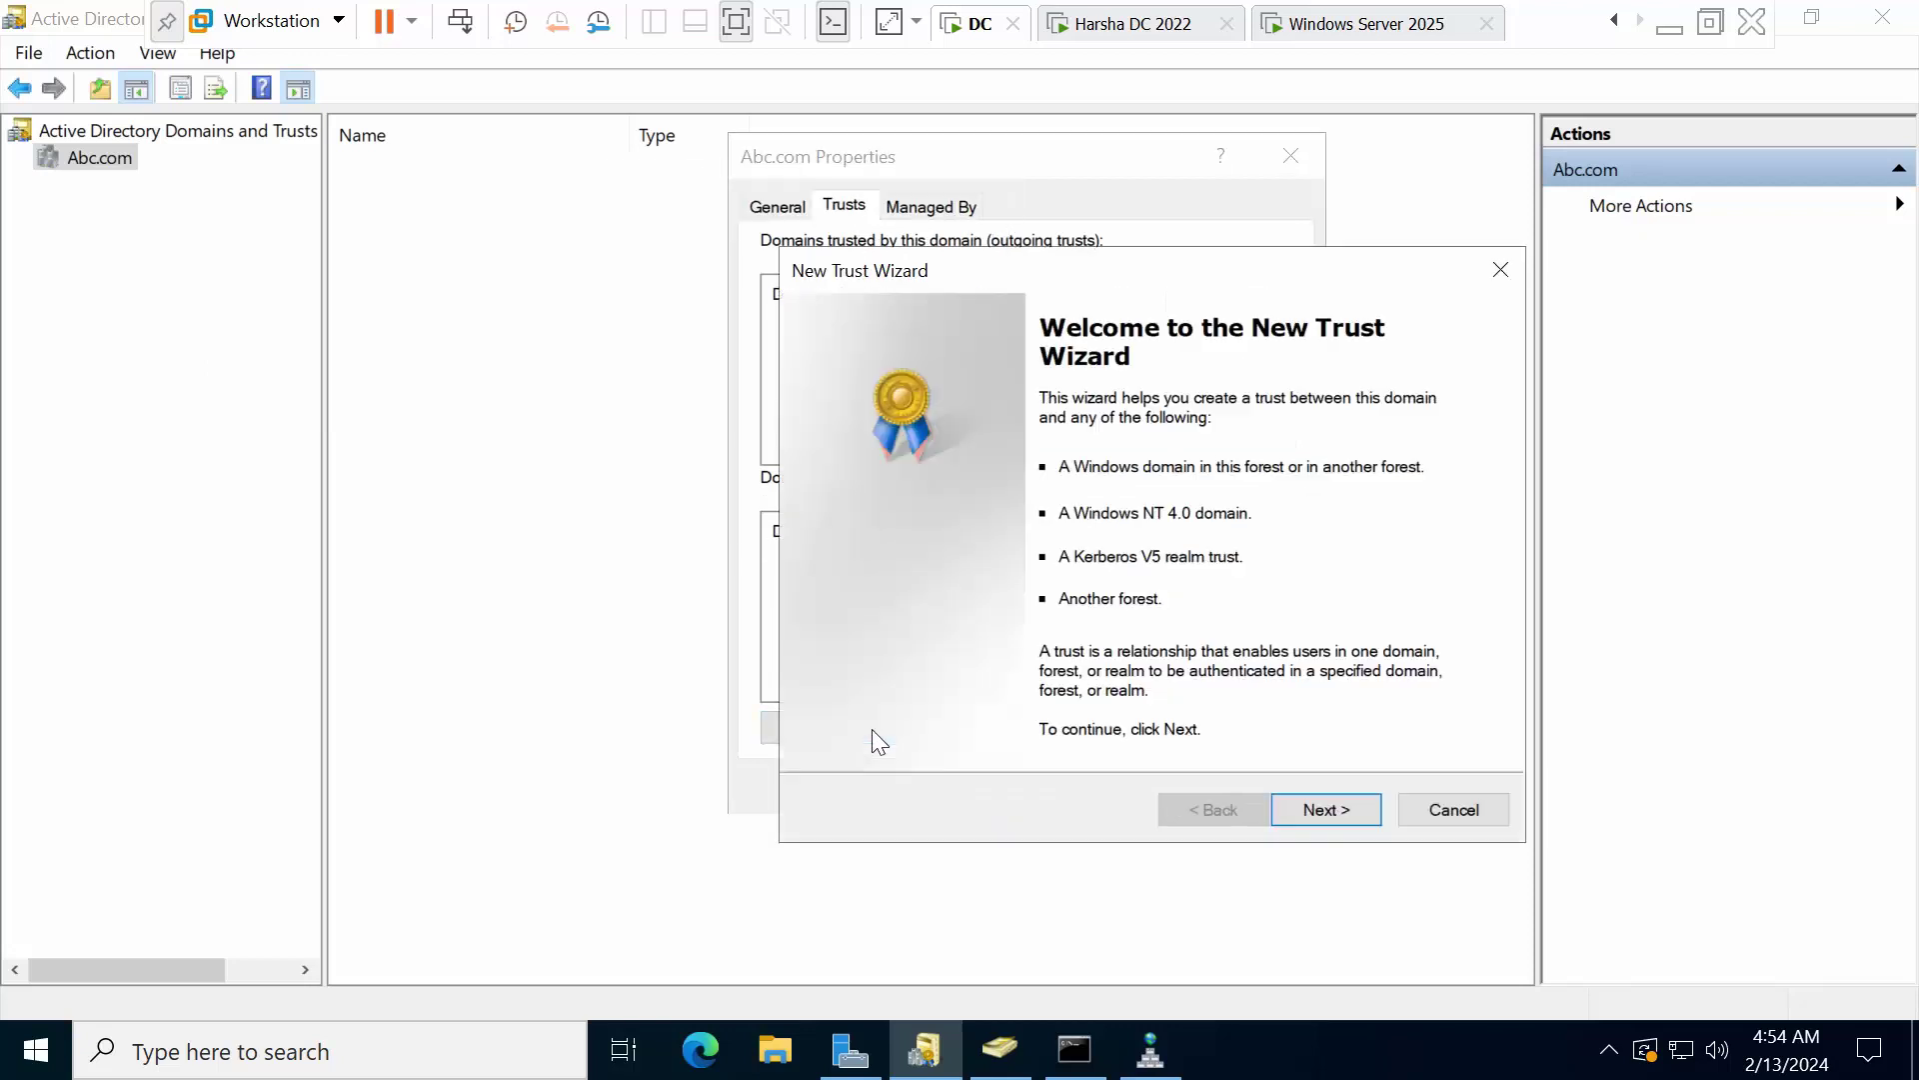
Configure a two-way forest trust with harsha.com, created on both domains.
left_click(1322, 808)
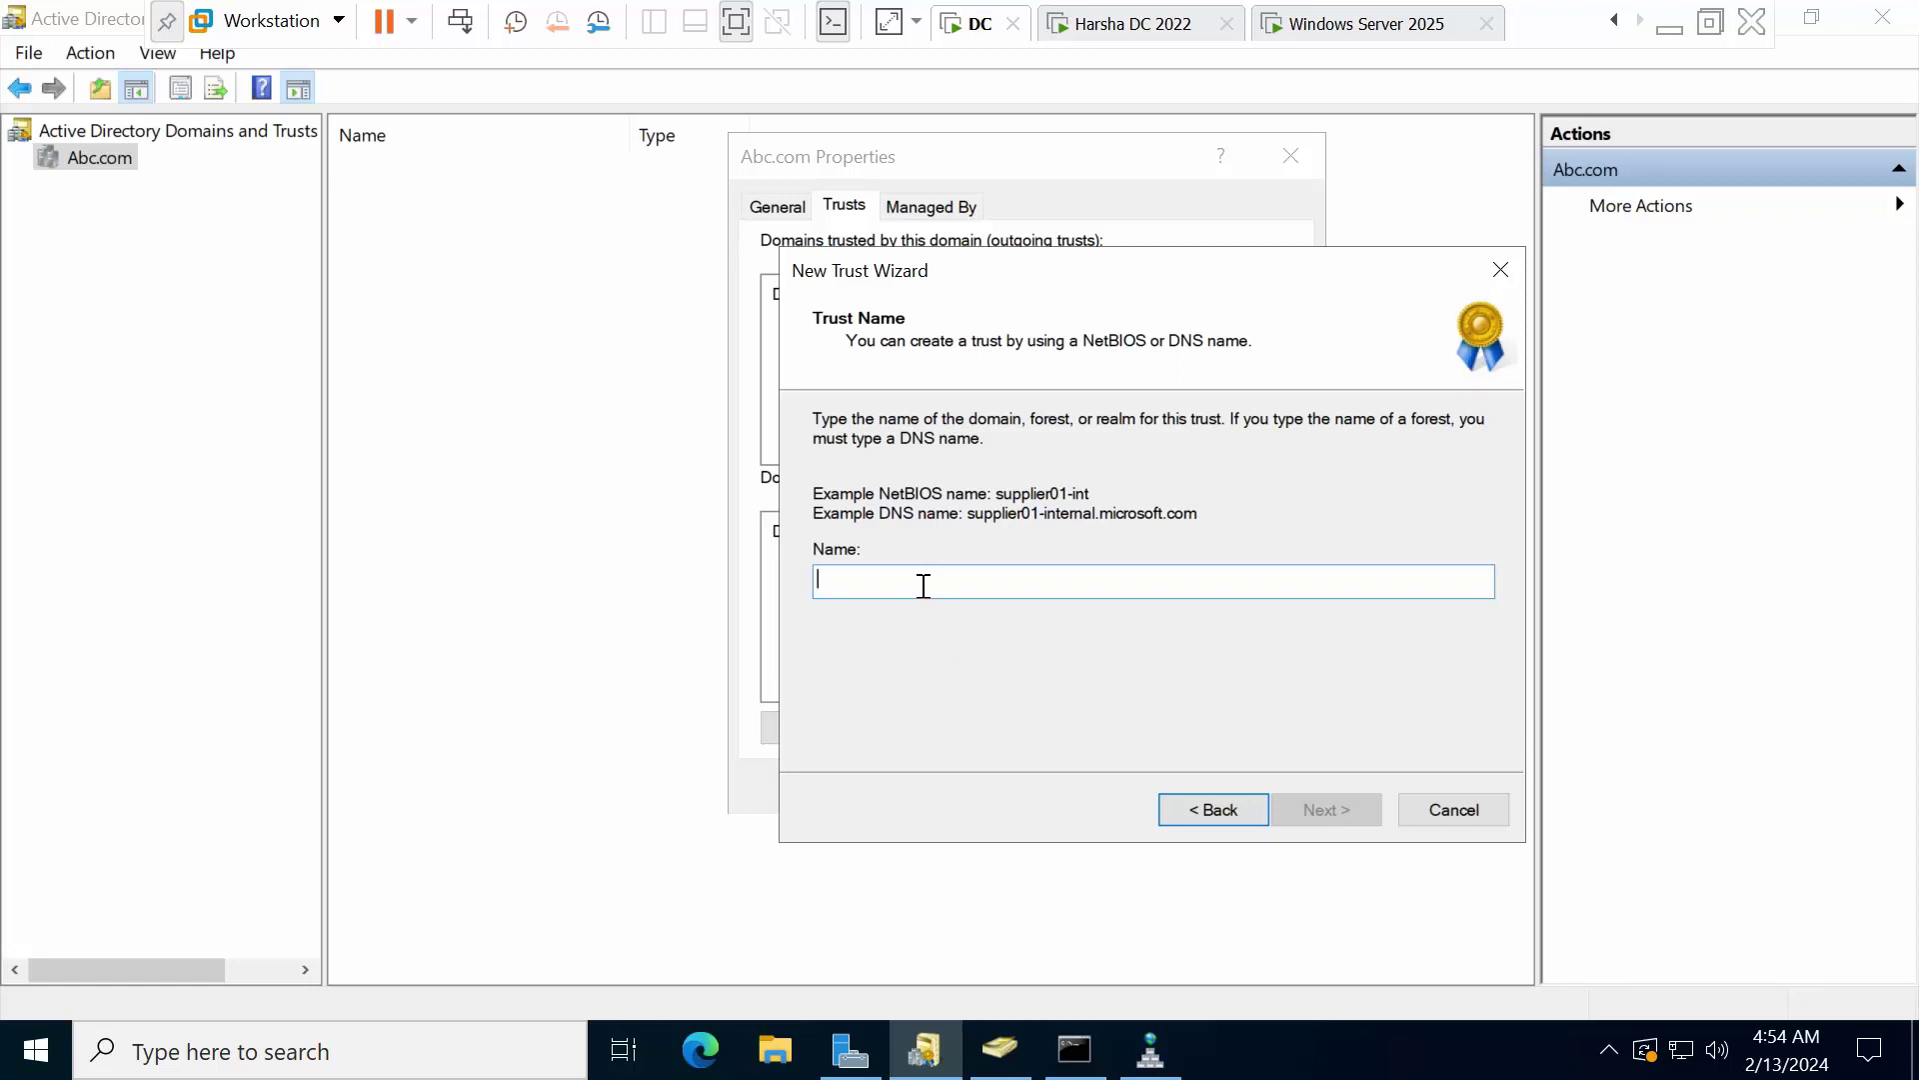
type("hara")
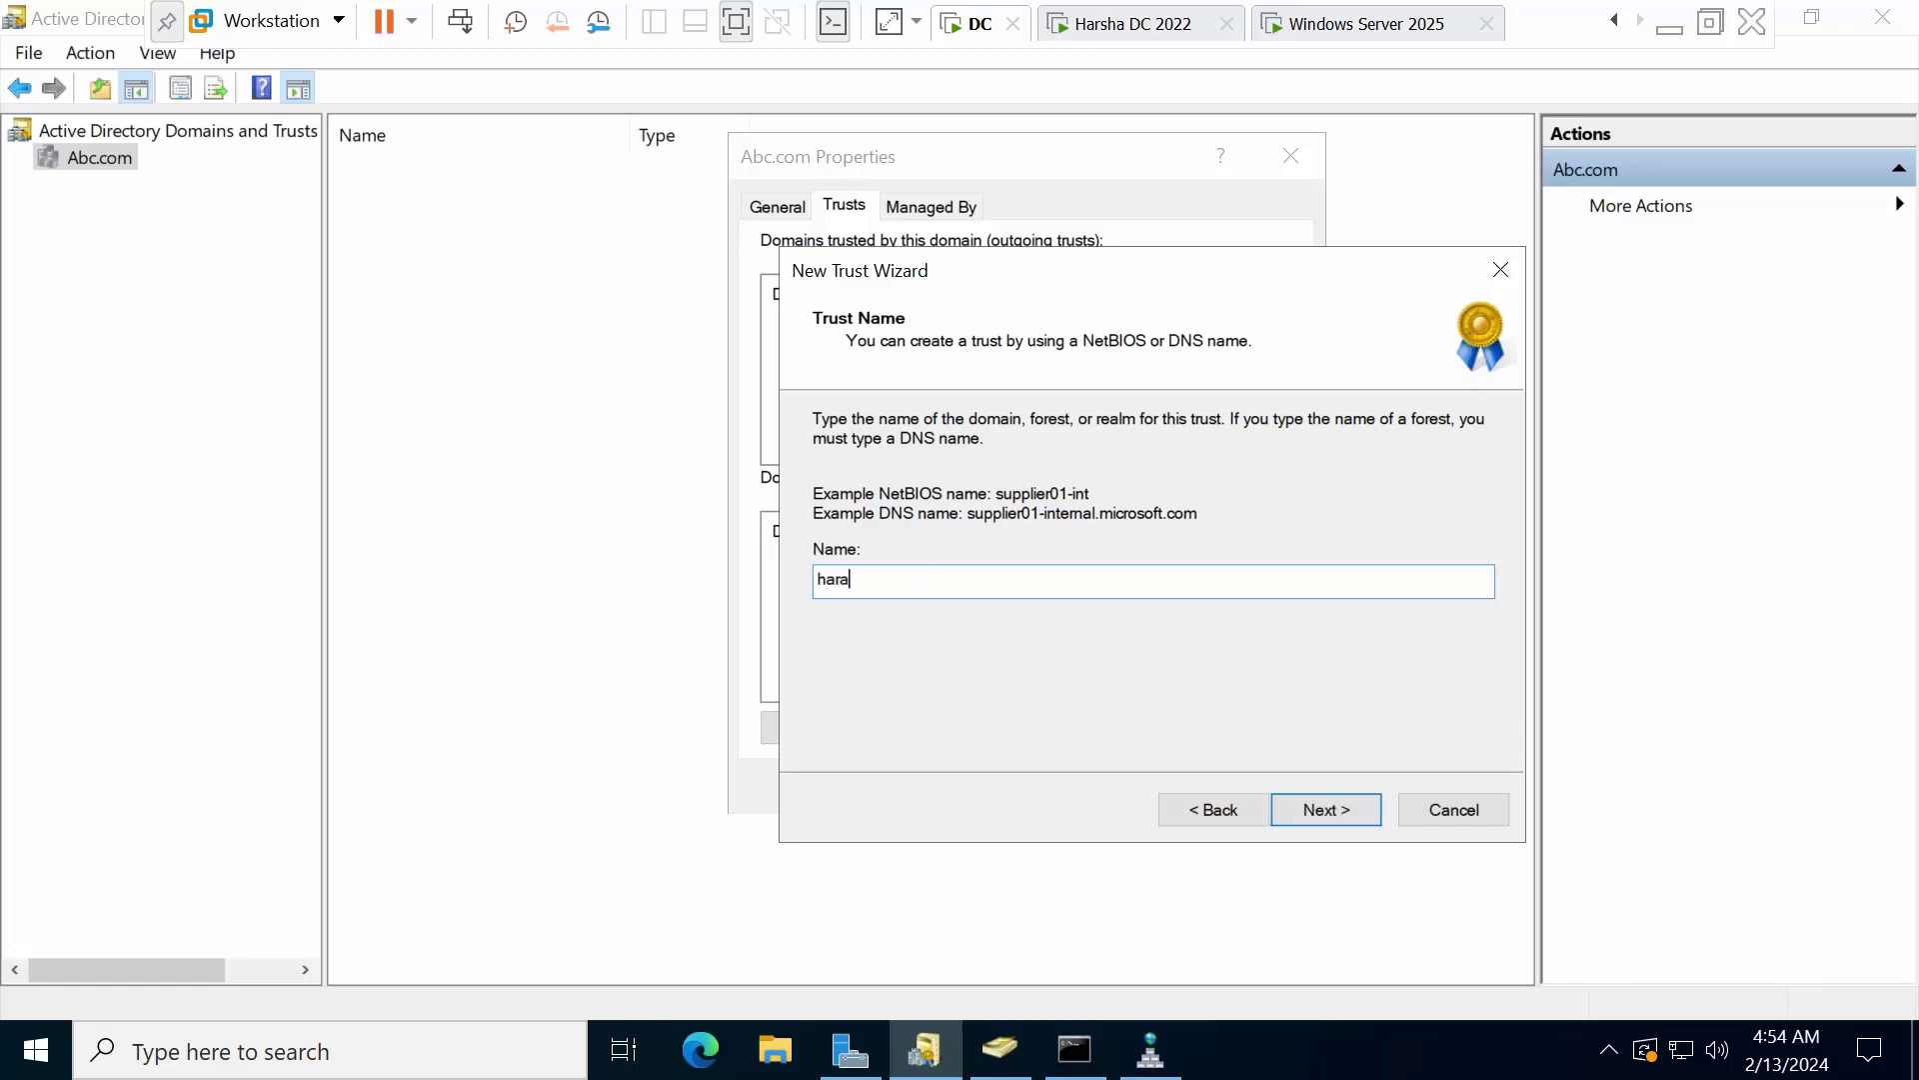
type("sha.com")
left_click(1308, 806)
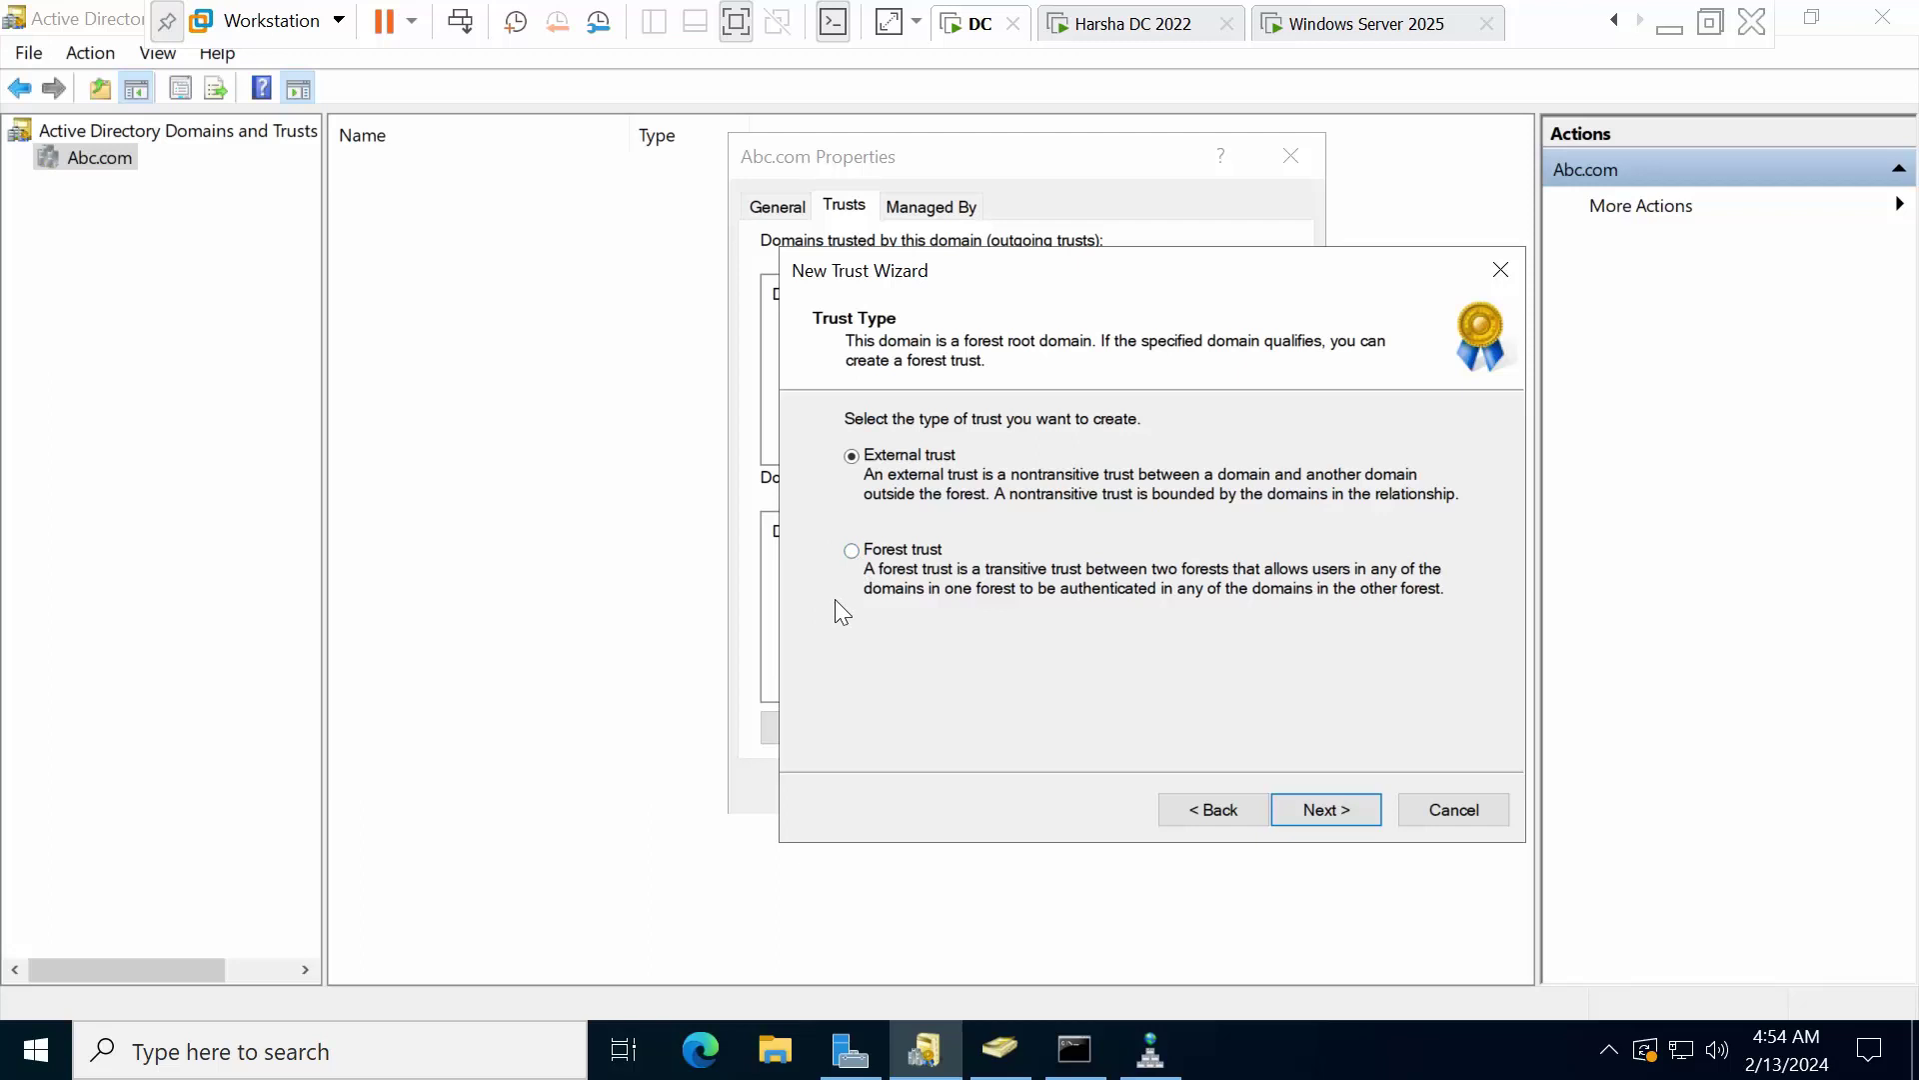
left_click(861, 552)
left_click(1328, 812)
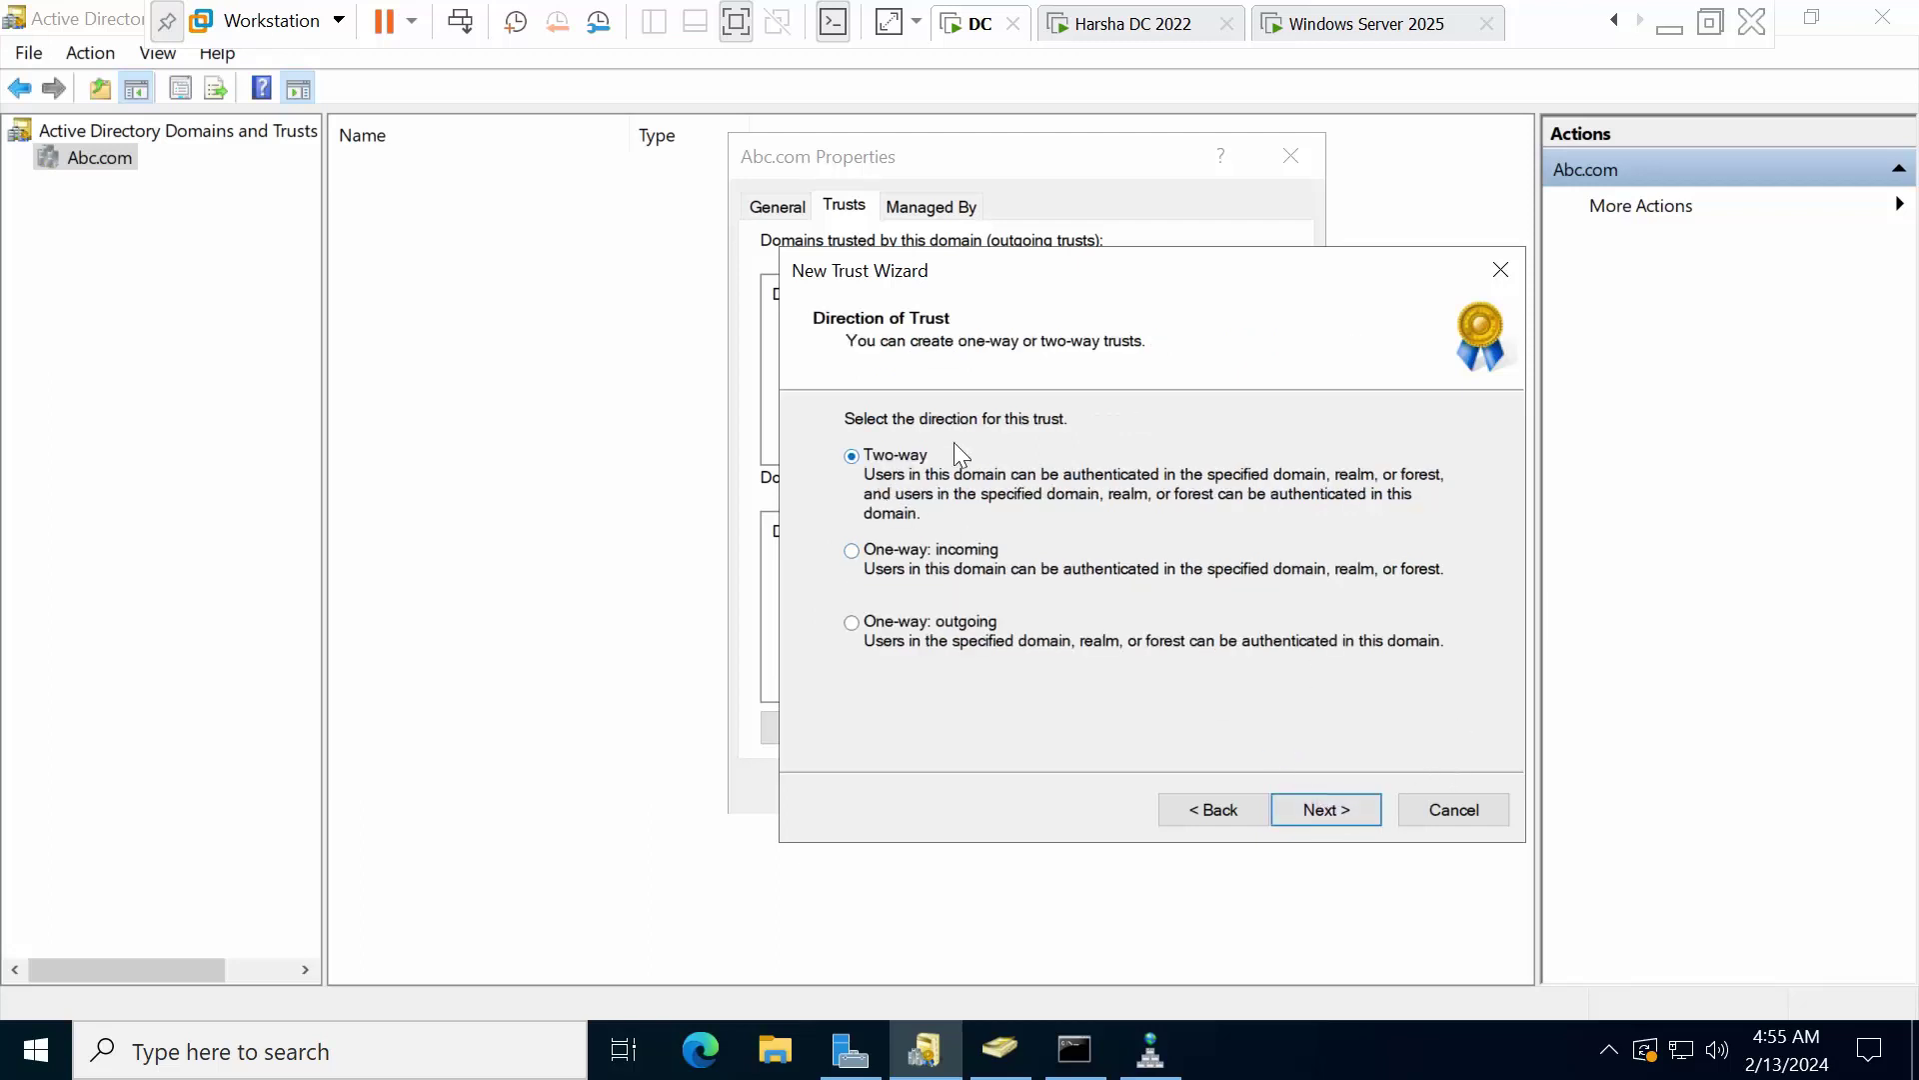
left_click(1327, 807)
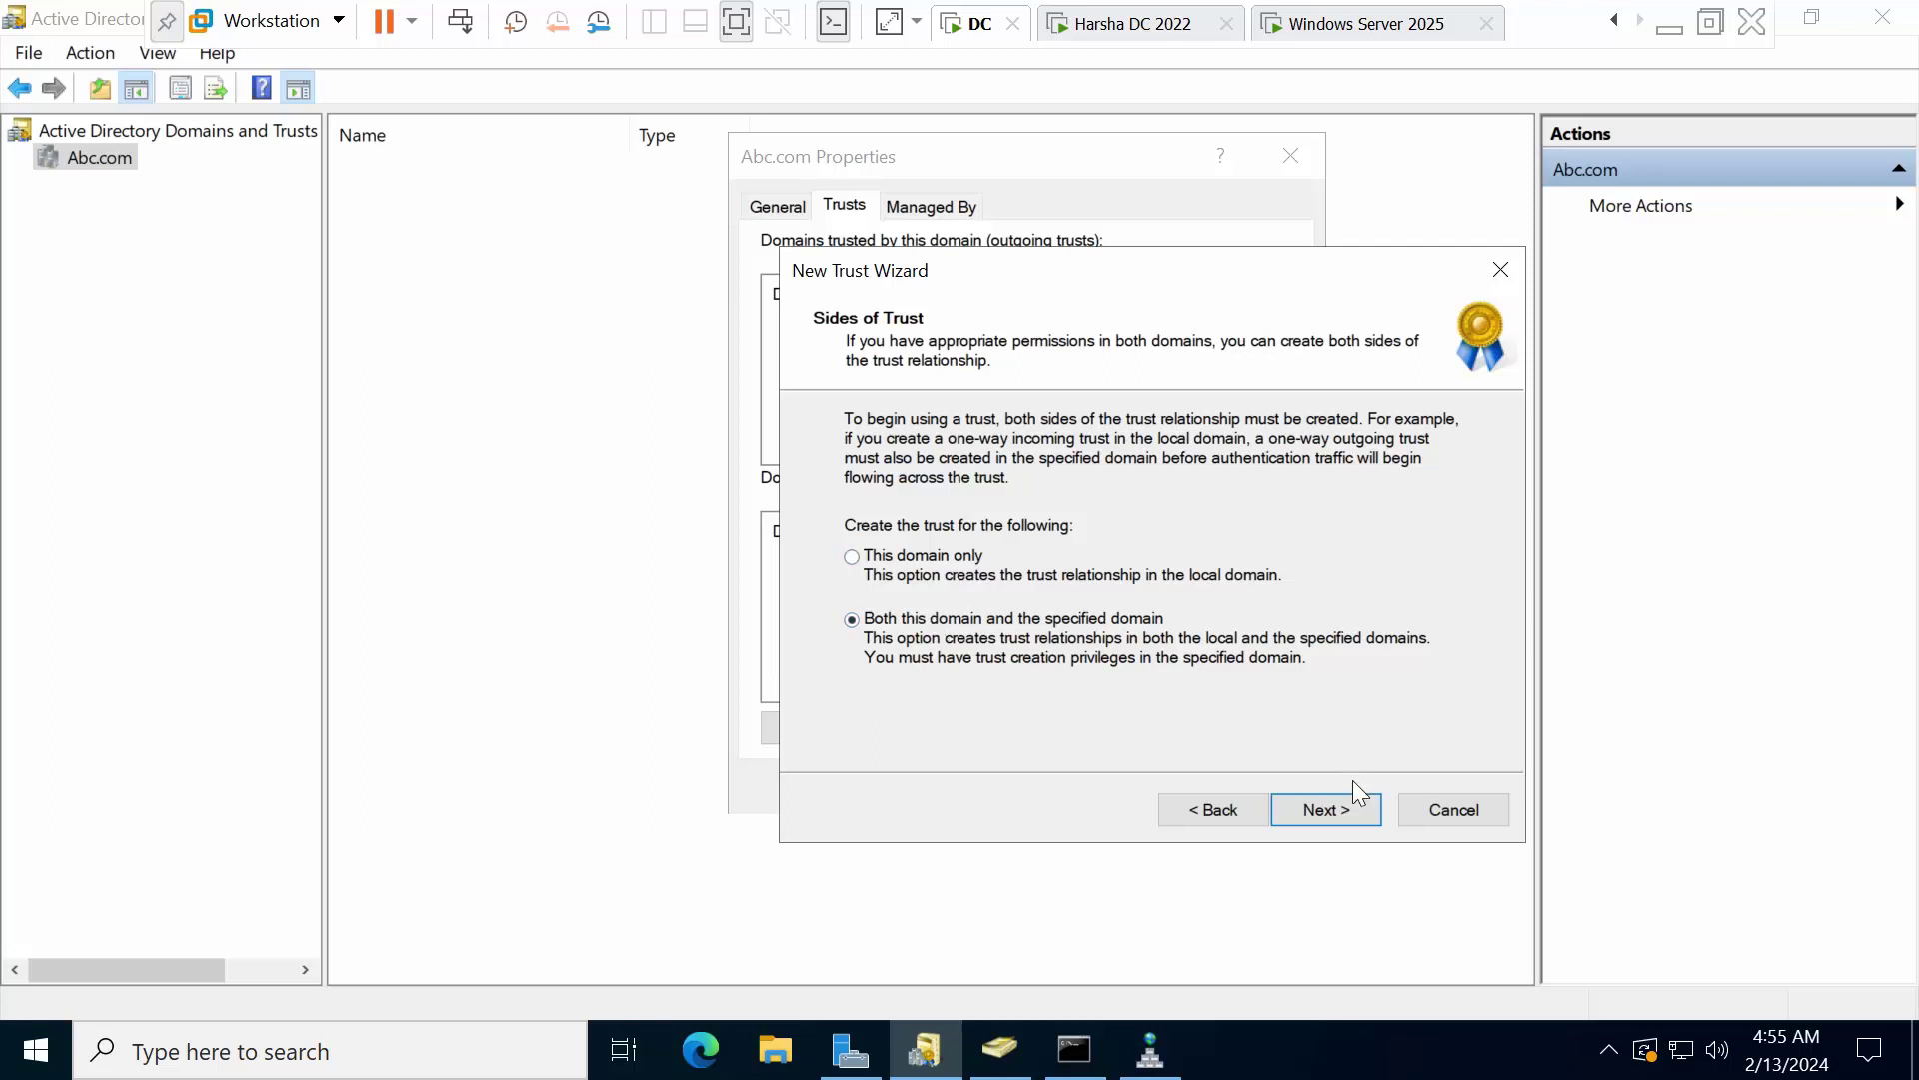
left_click(1331, 801)
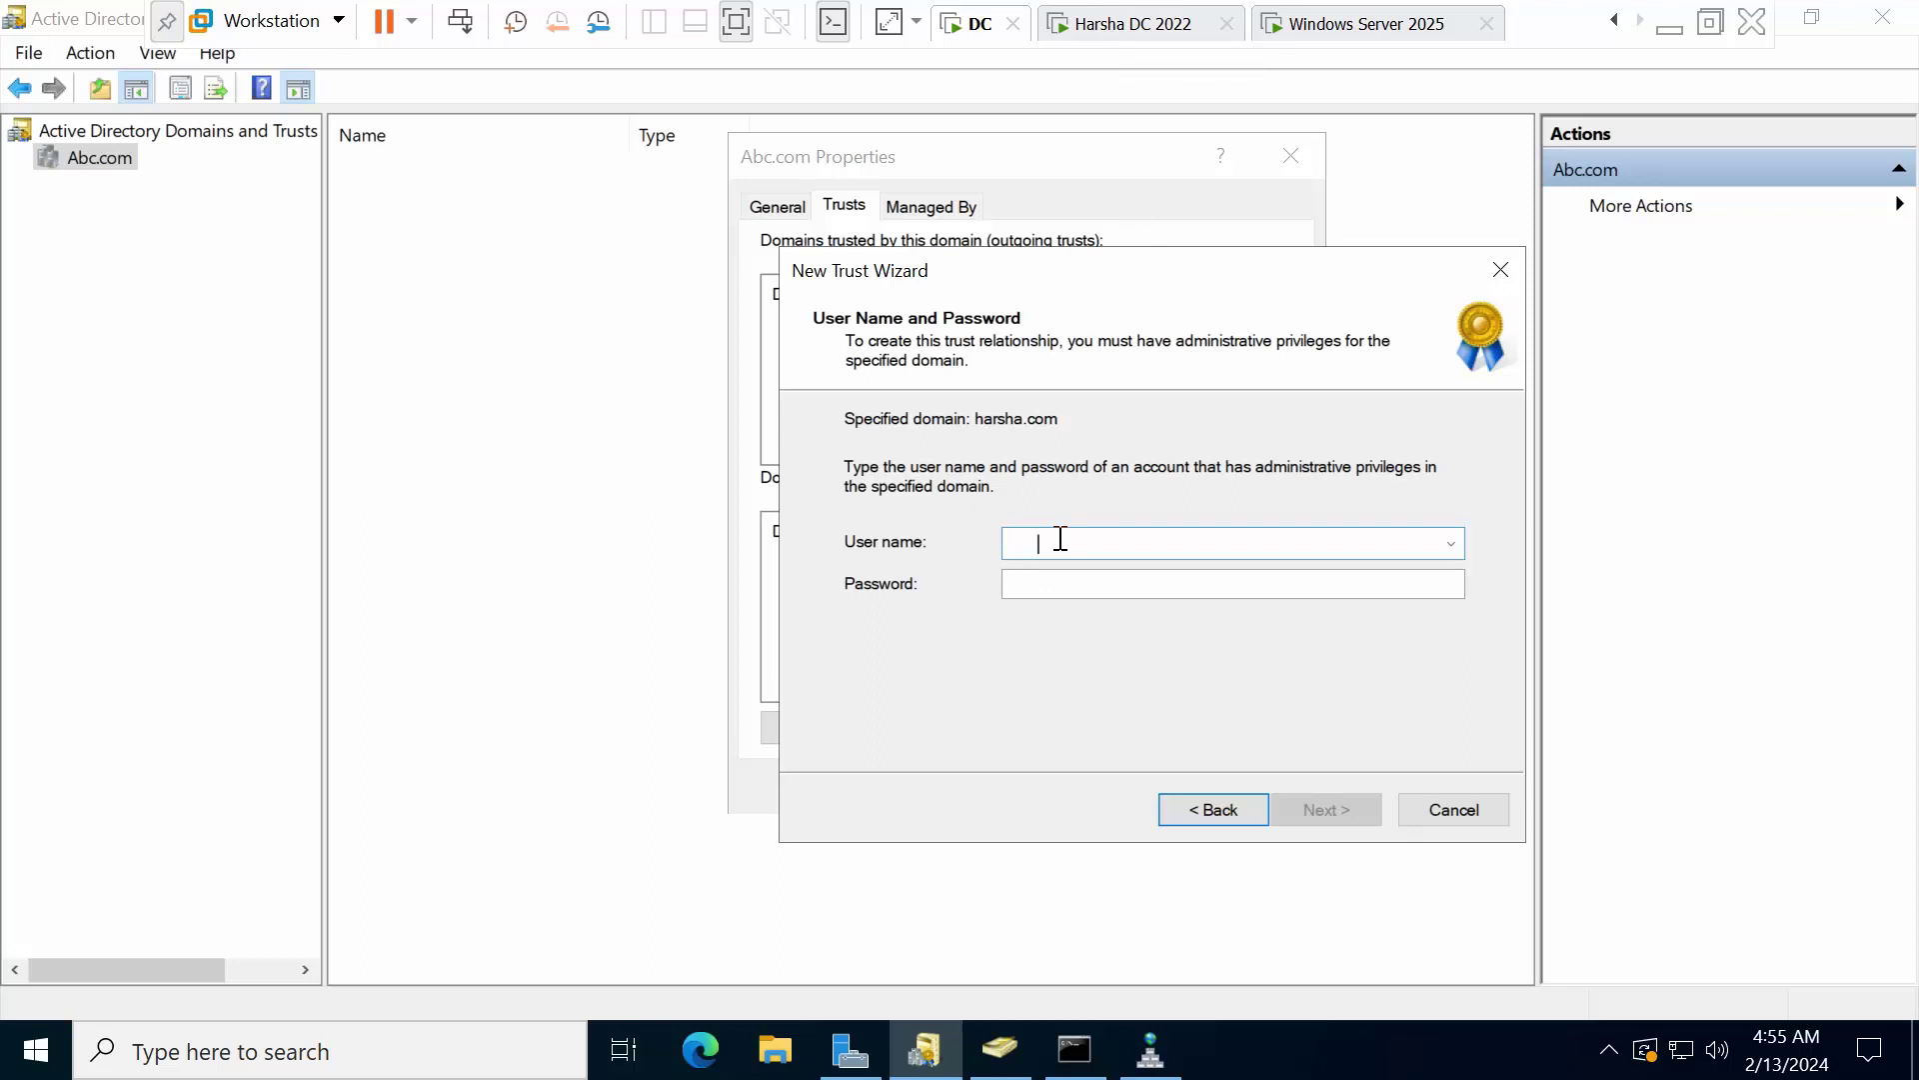
Enter the harsha\administrator user name and its password.
type("administr")
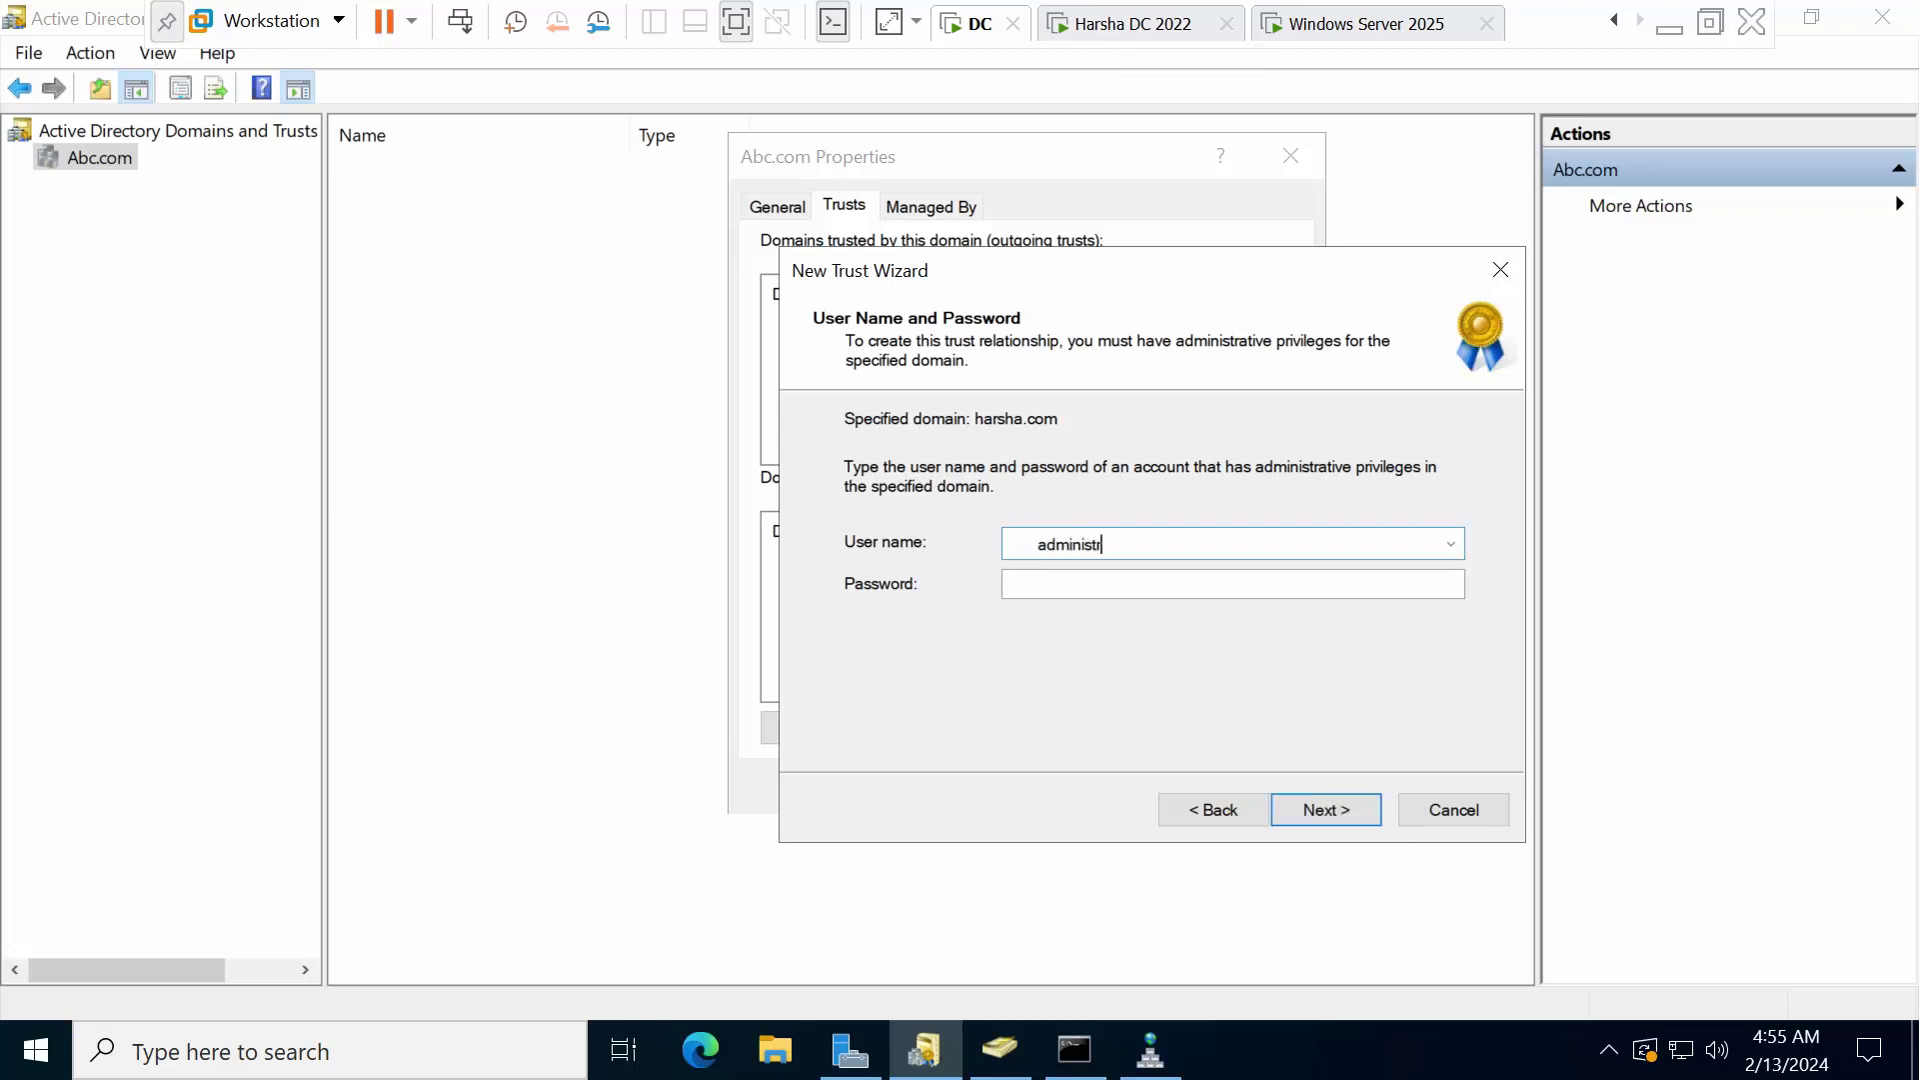
key("BackSpace")
key("BackSpace")
key("BackSpace")
key("BackSpace")
key("BackSpace")
key("BackSpace")
key("BackSpace")
type("harsha\\administrator")
key("Tab")
type("•••••••••")
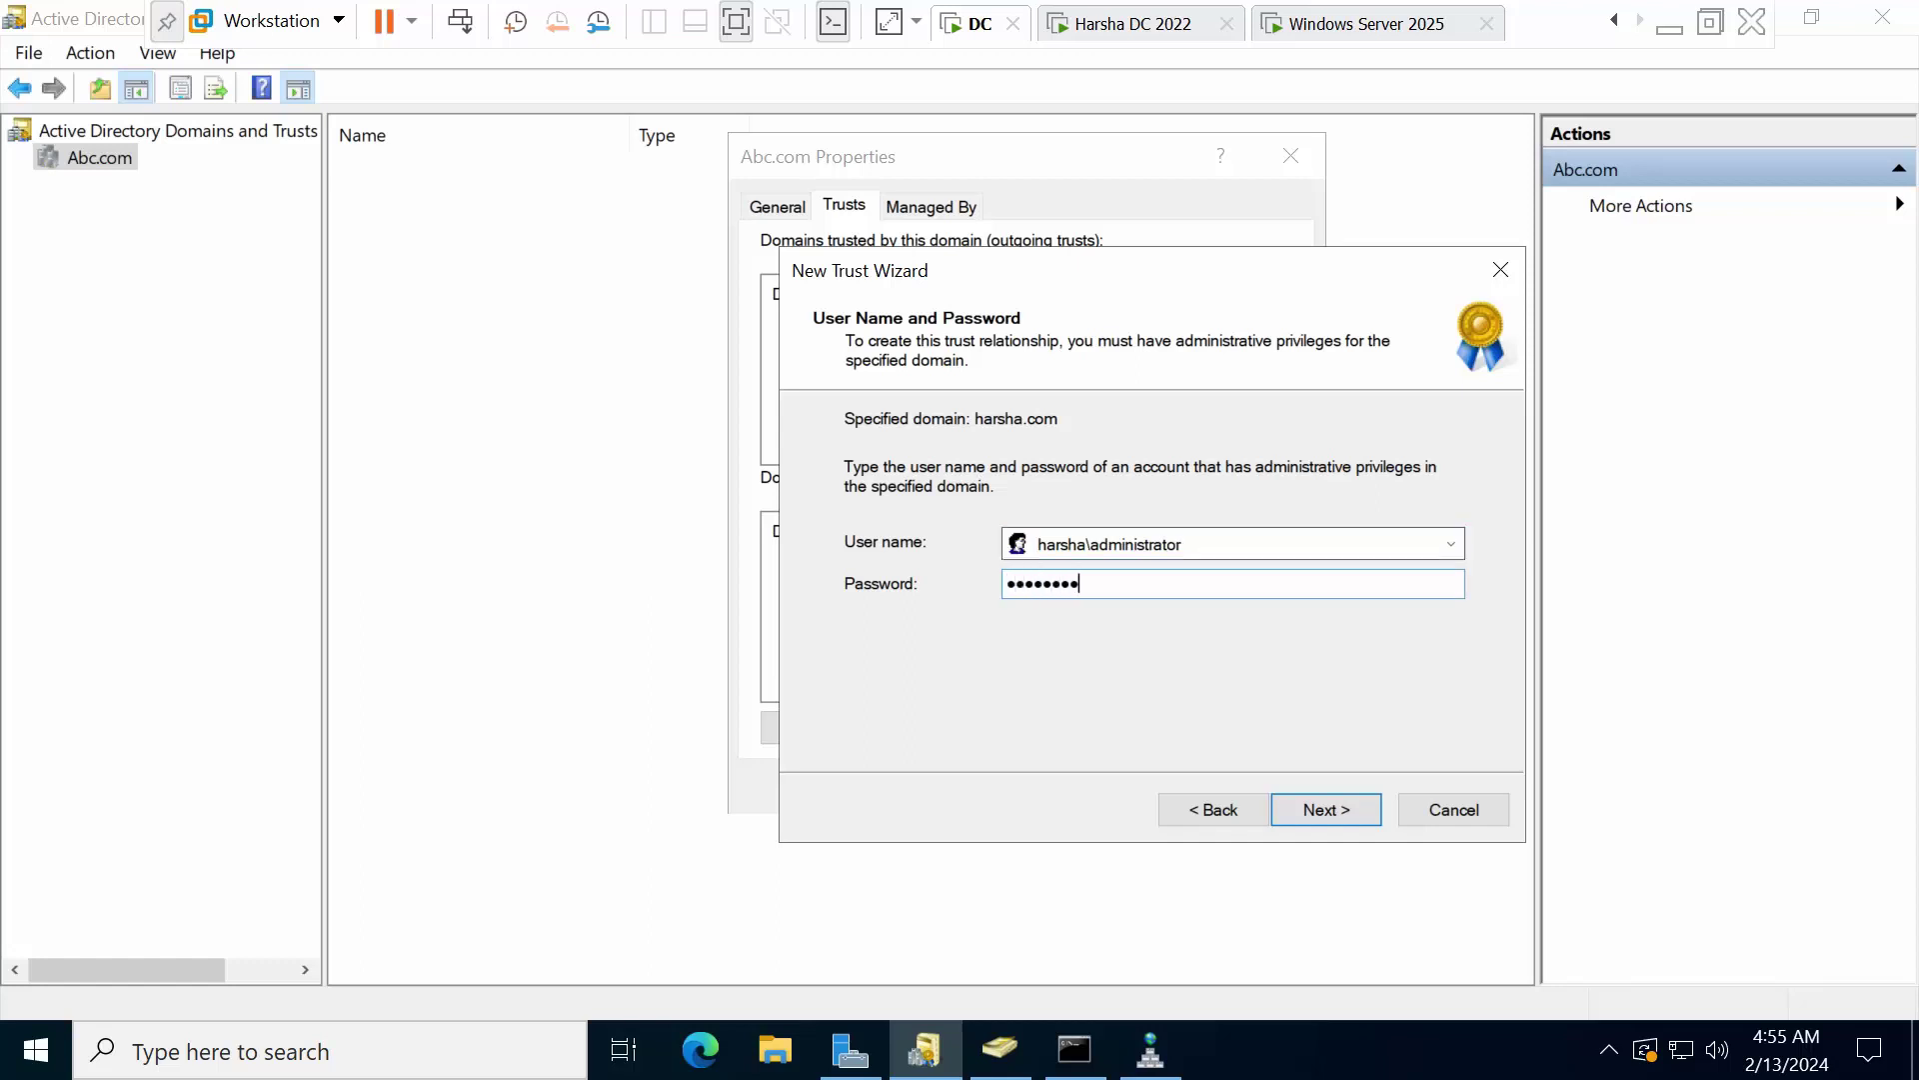
Keep forest-wide authentication for both forests and create the trust.
left_click(1326, 816)
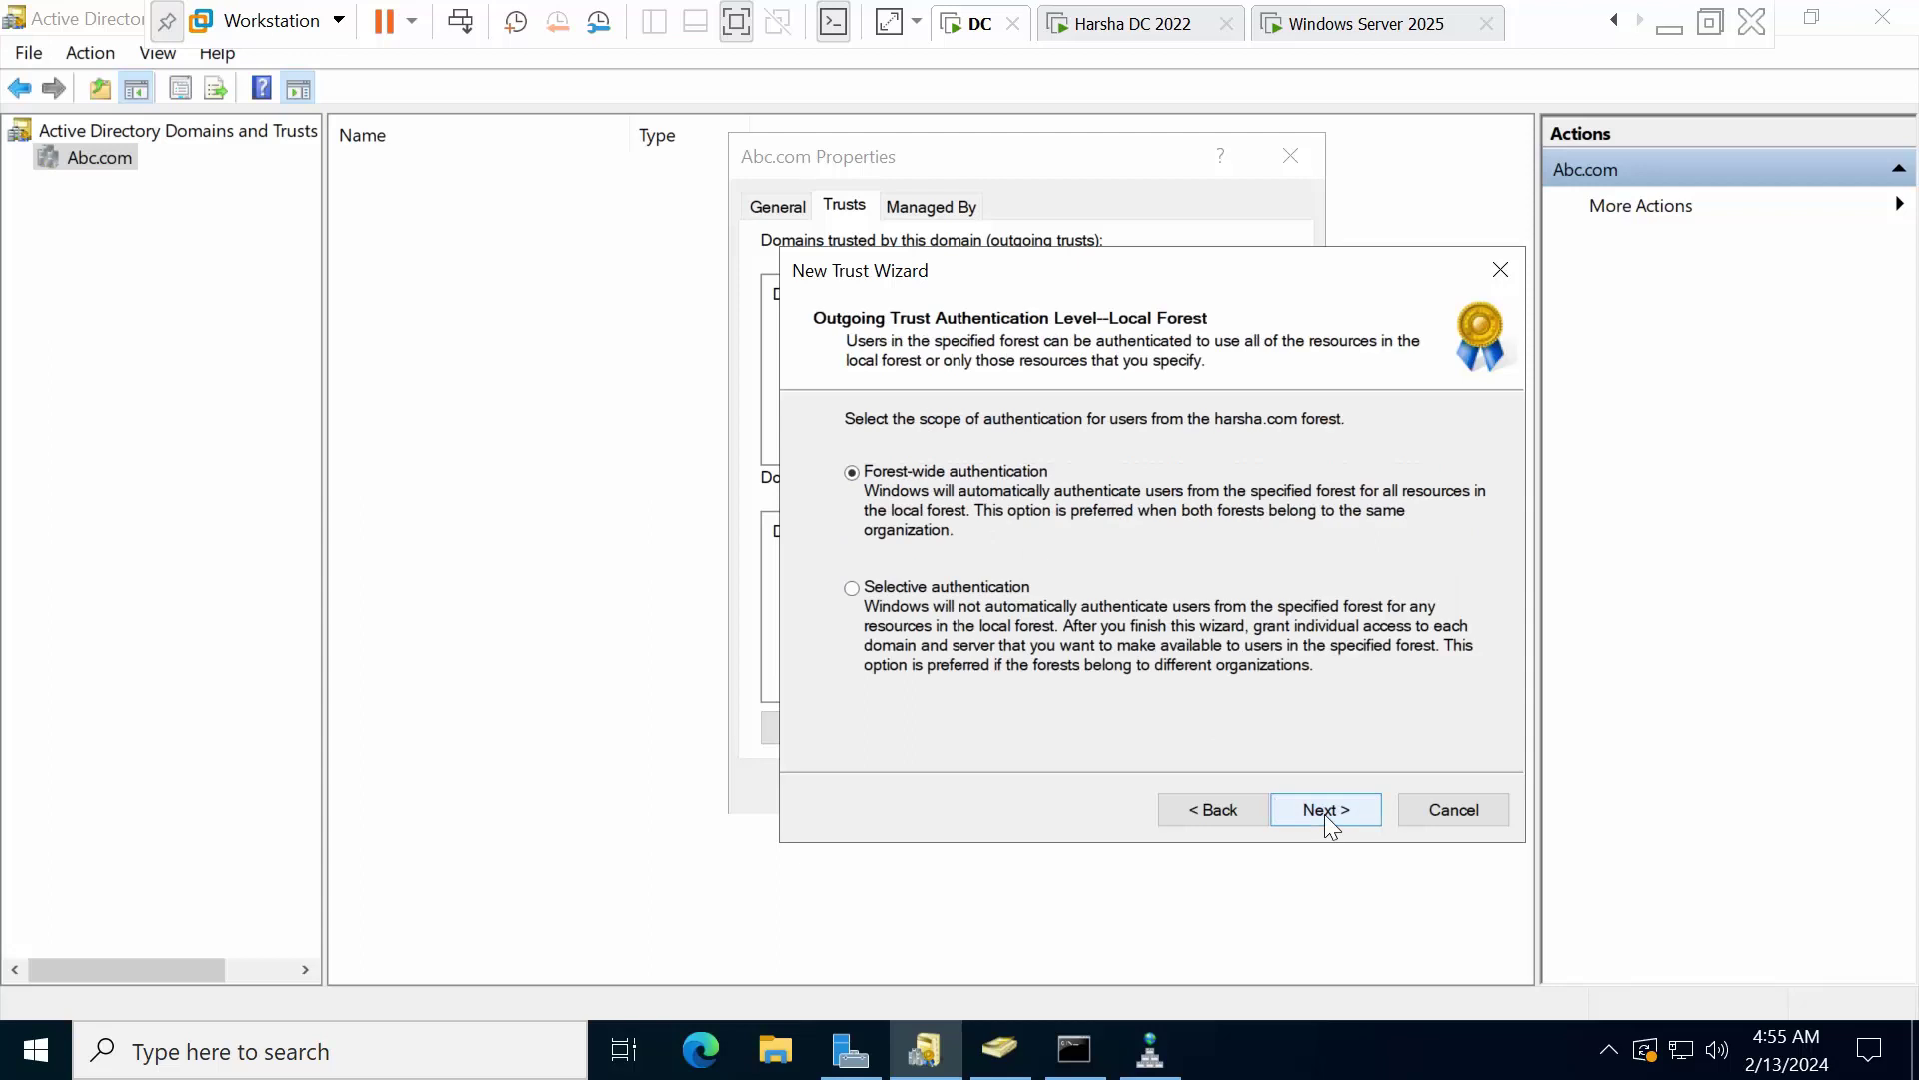
left_click(1317, 809)
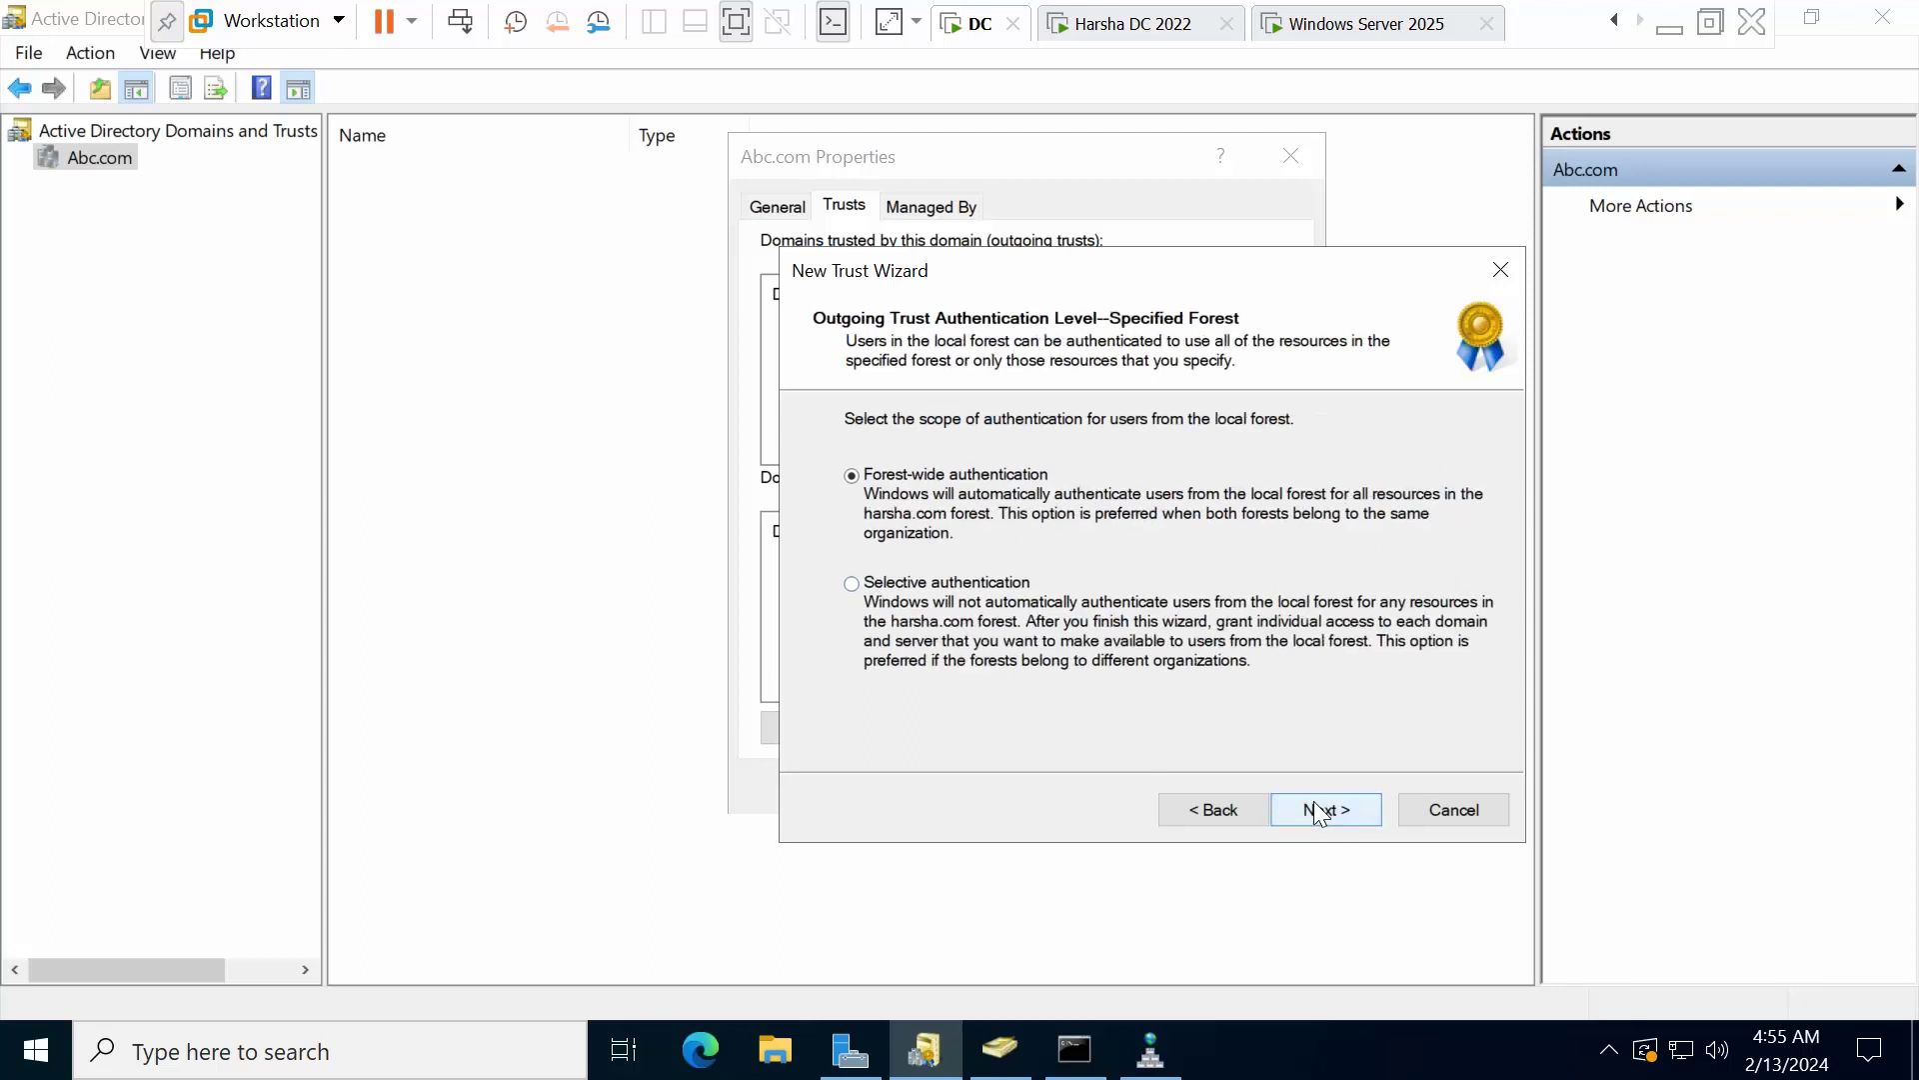
left_click(1315, 808)
left_click(1329, 805)
left_click(1329, 808)
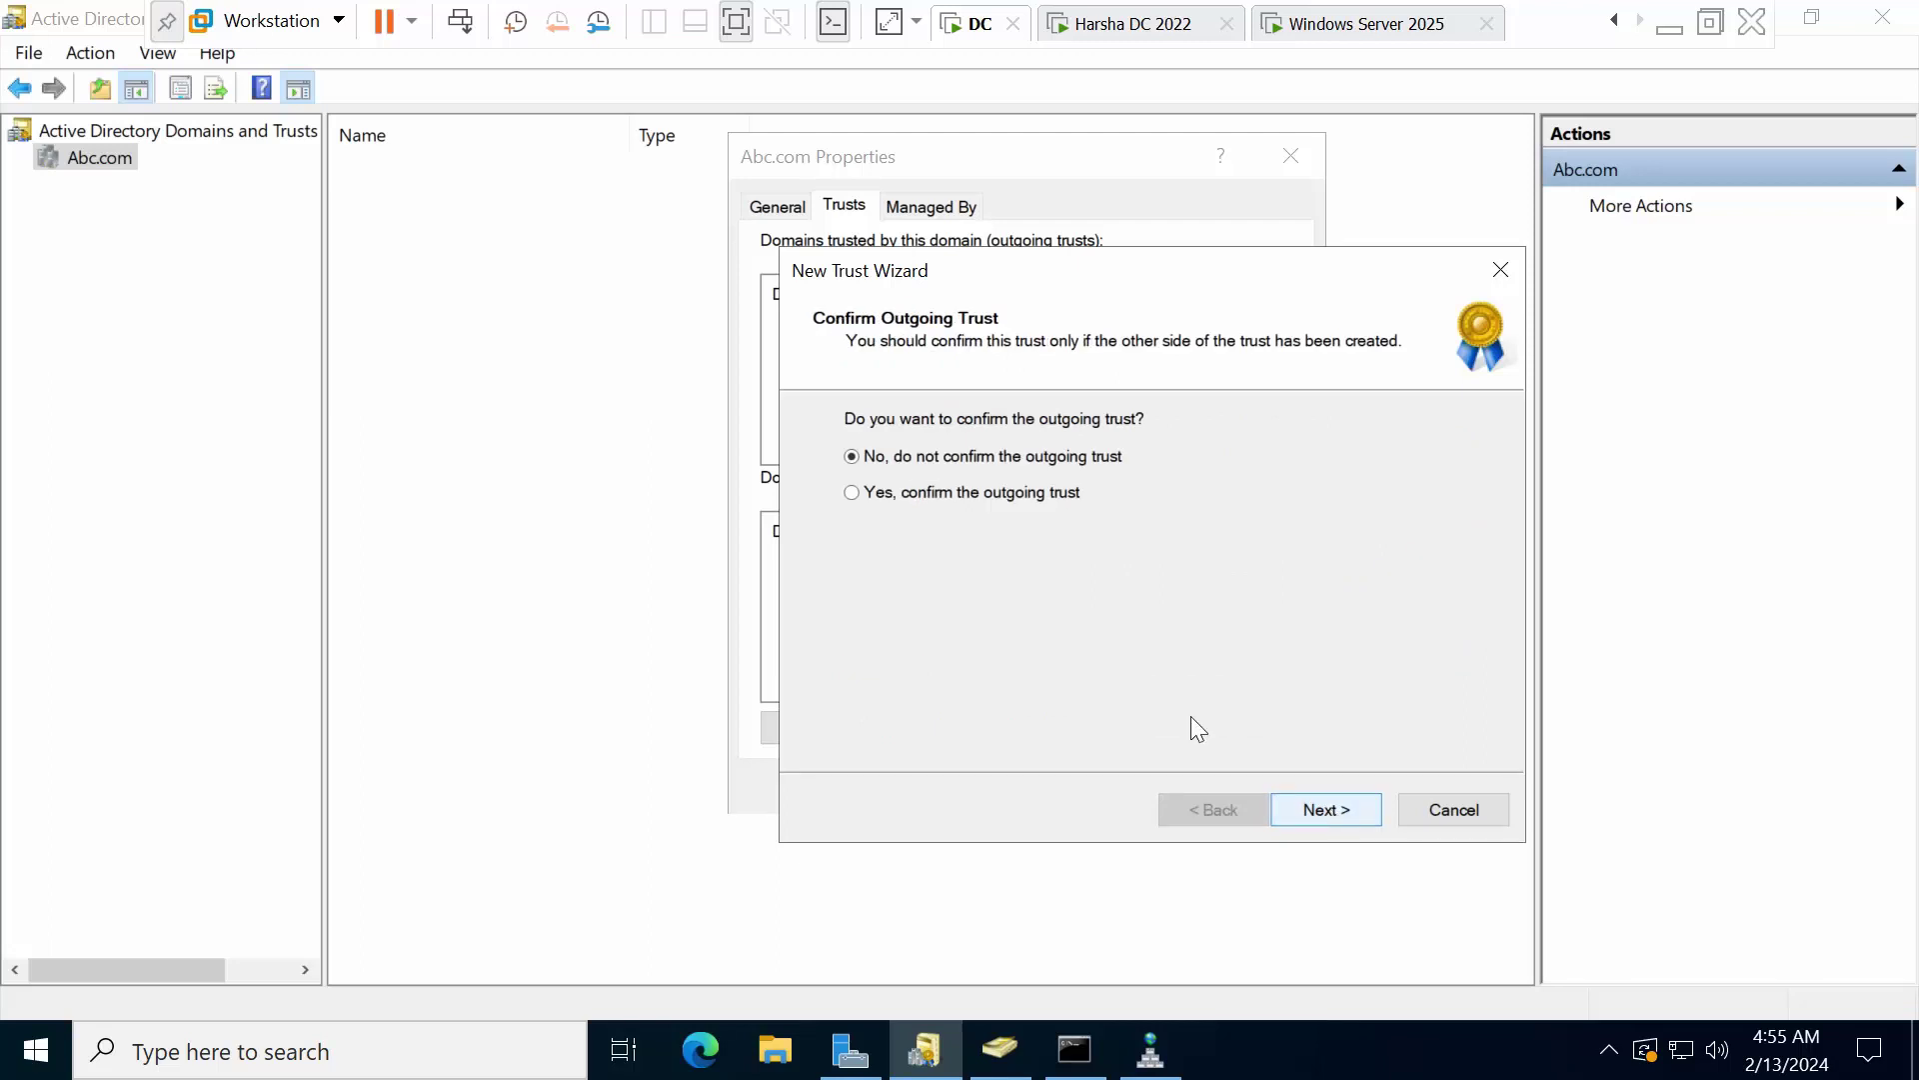
Confirm both the outgoing and incoming trusts, finish, and select the harsha.com trust.
left_click(956, 494)
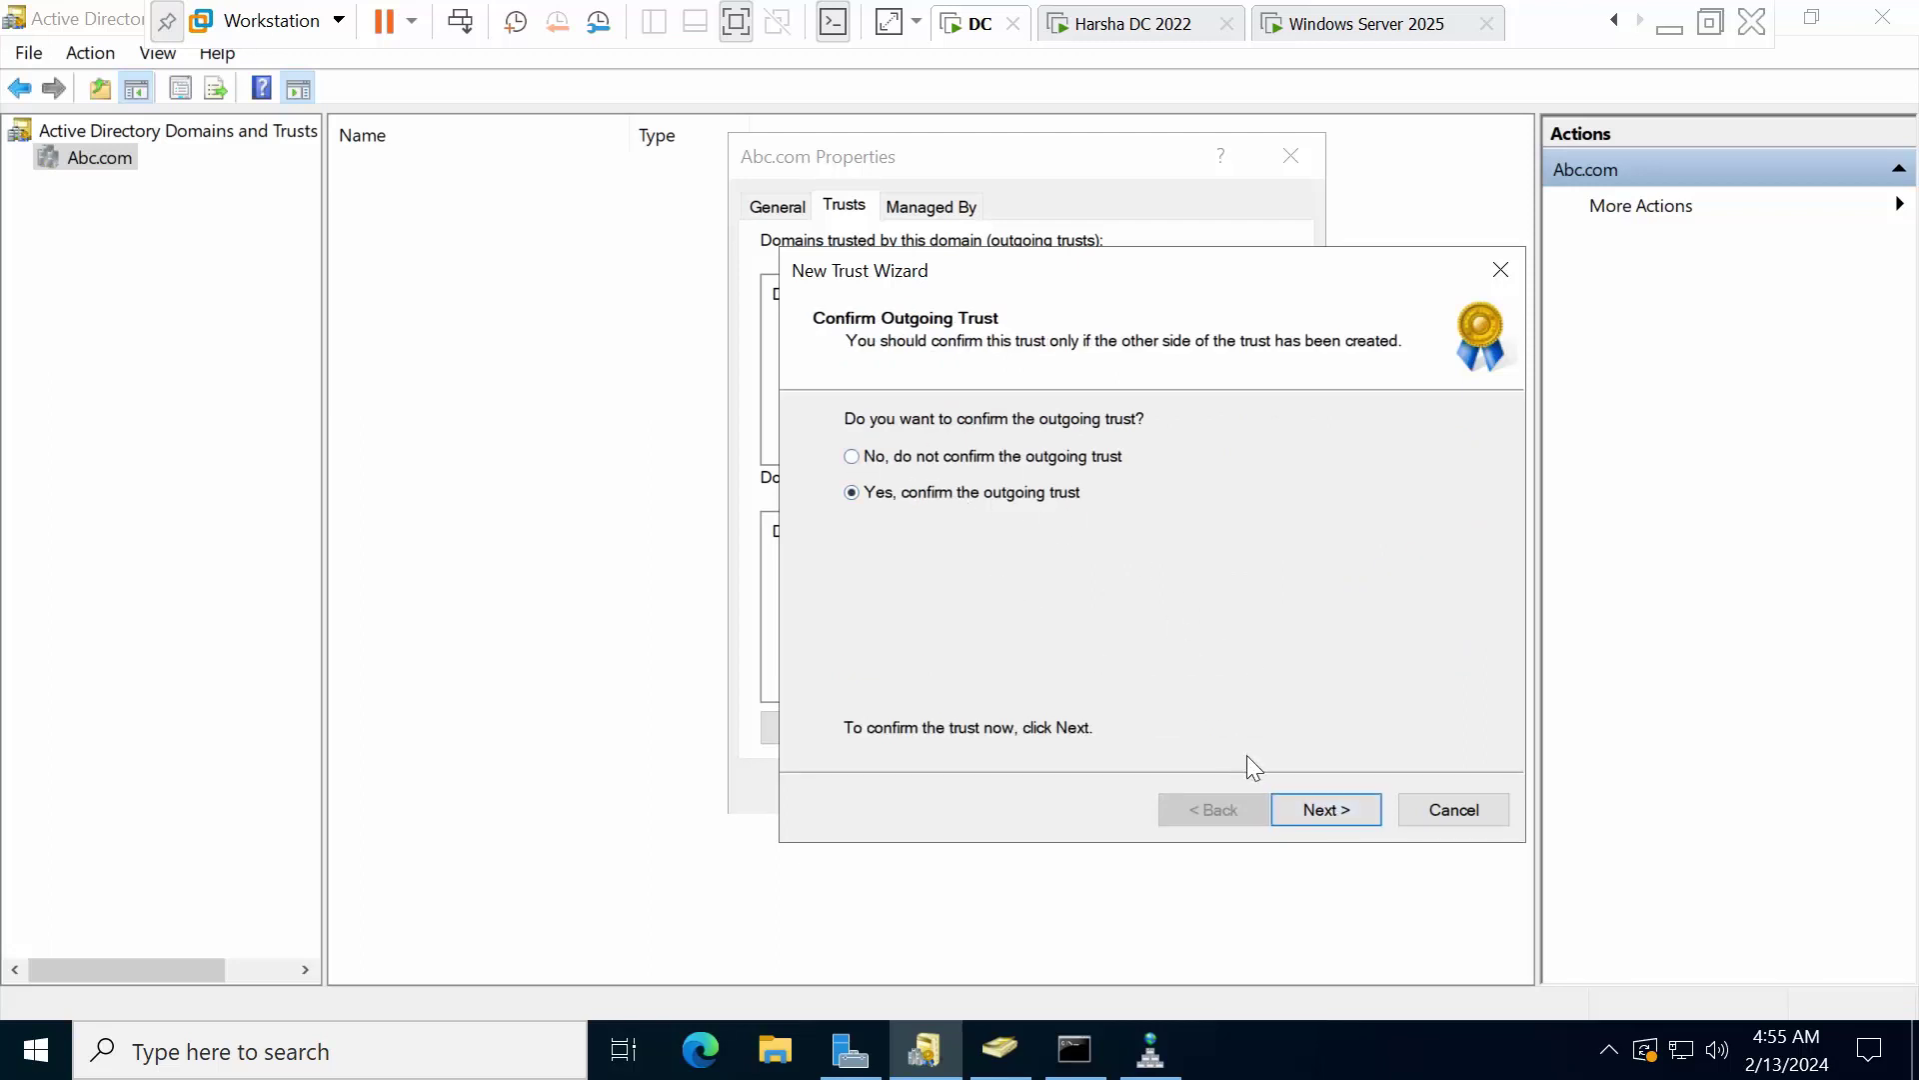
left_click(1332, 809)
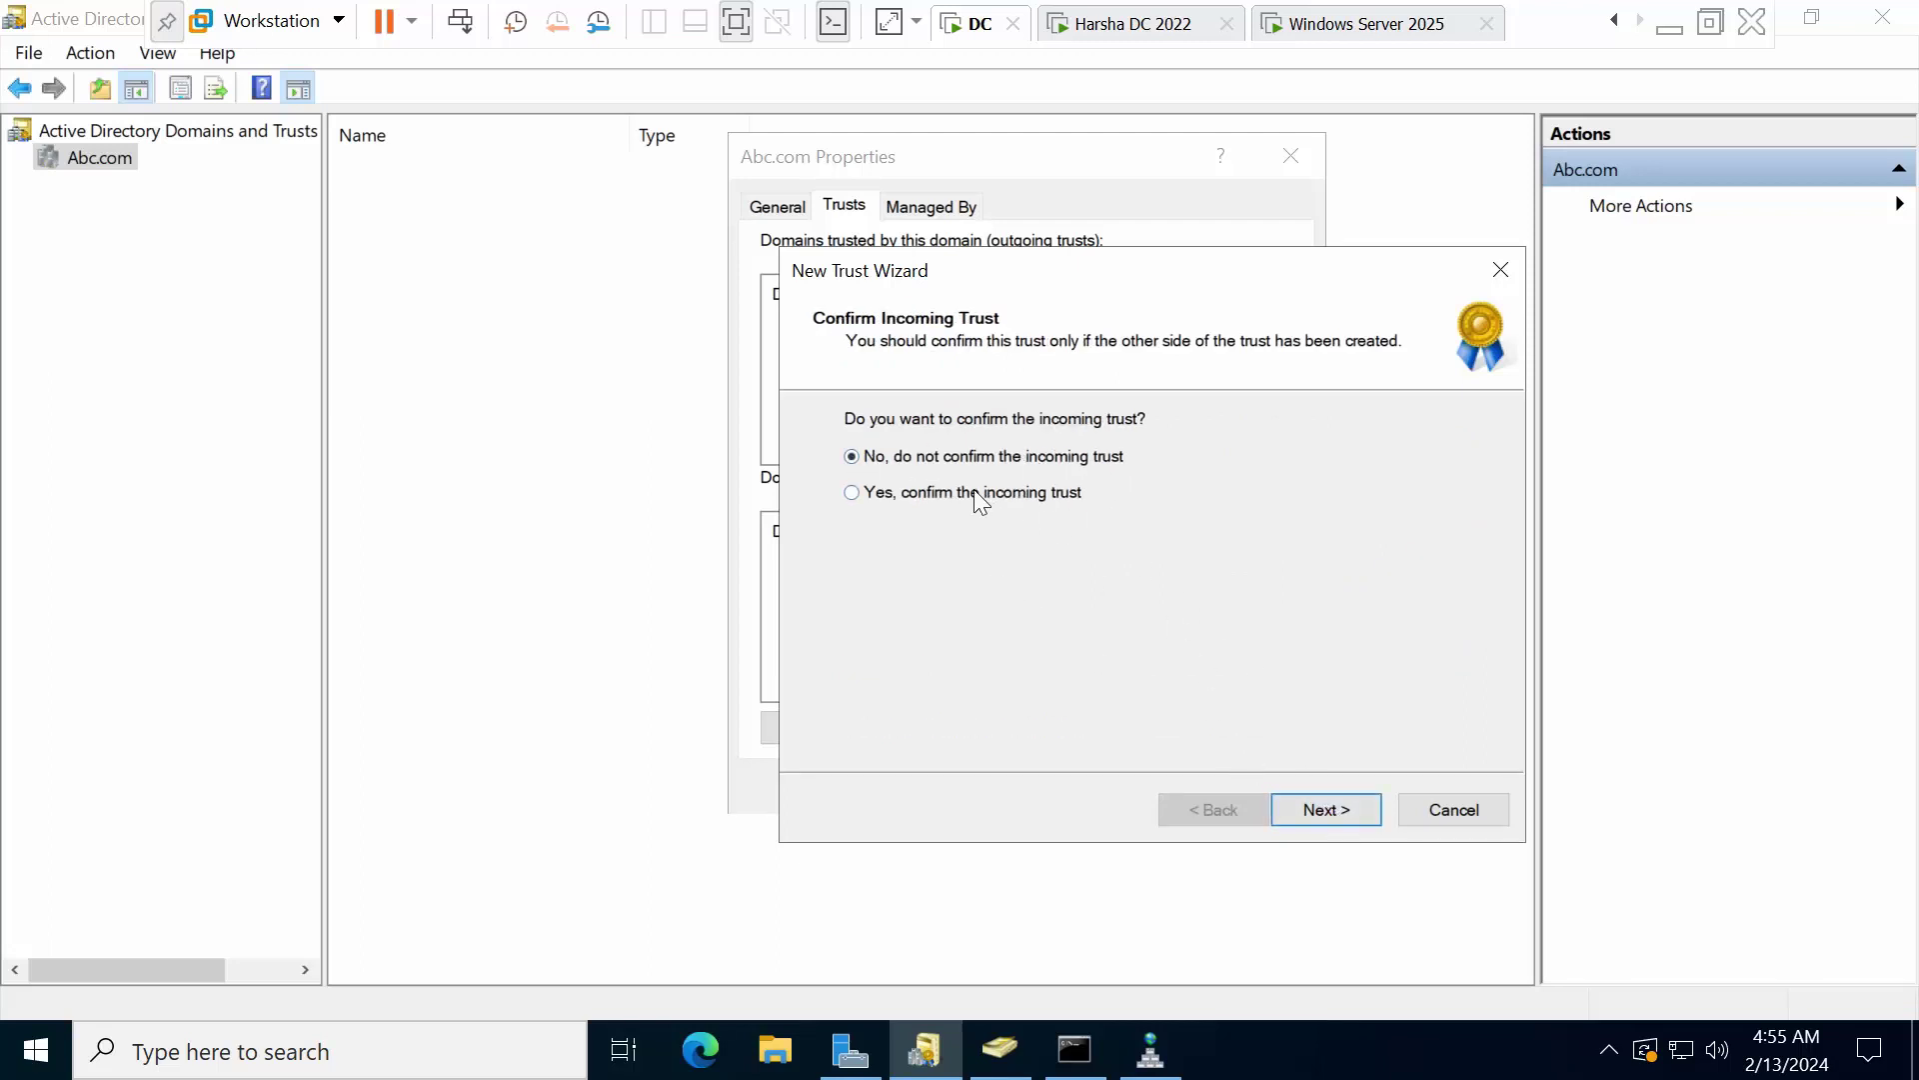
left_click(977, 497)
left_click(1329, 804)
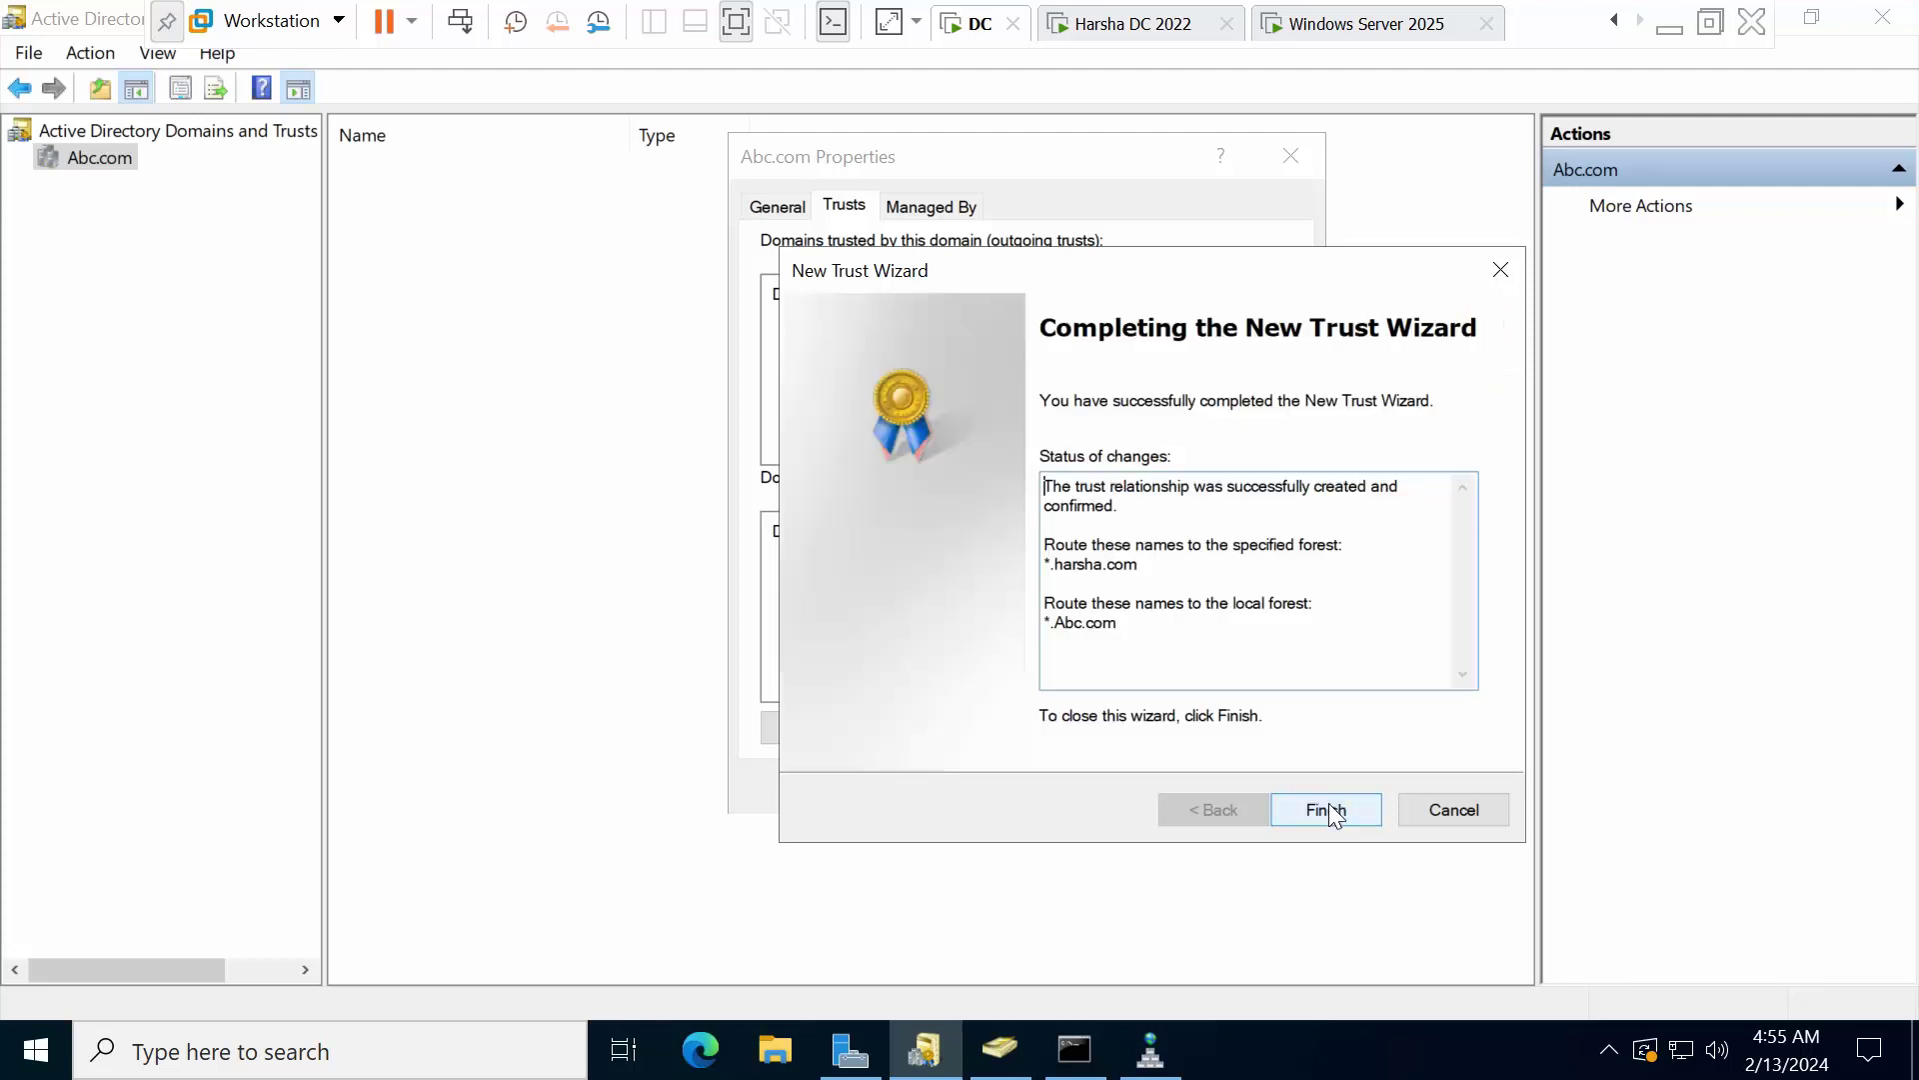
left_click(1329, 806)
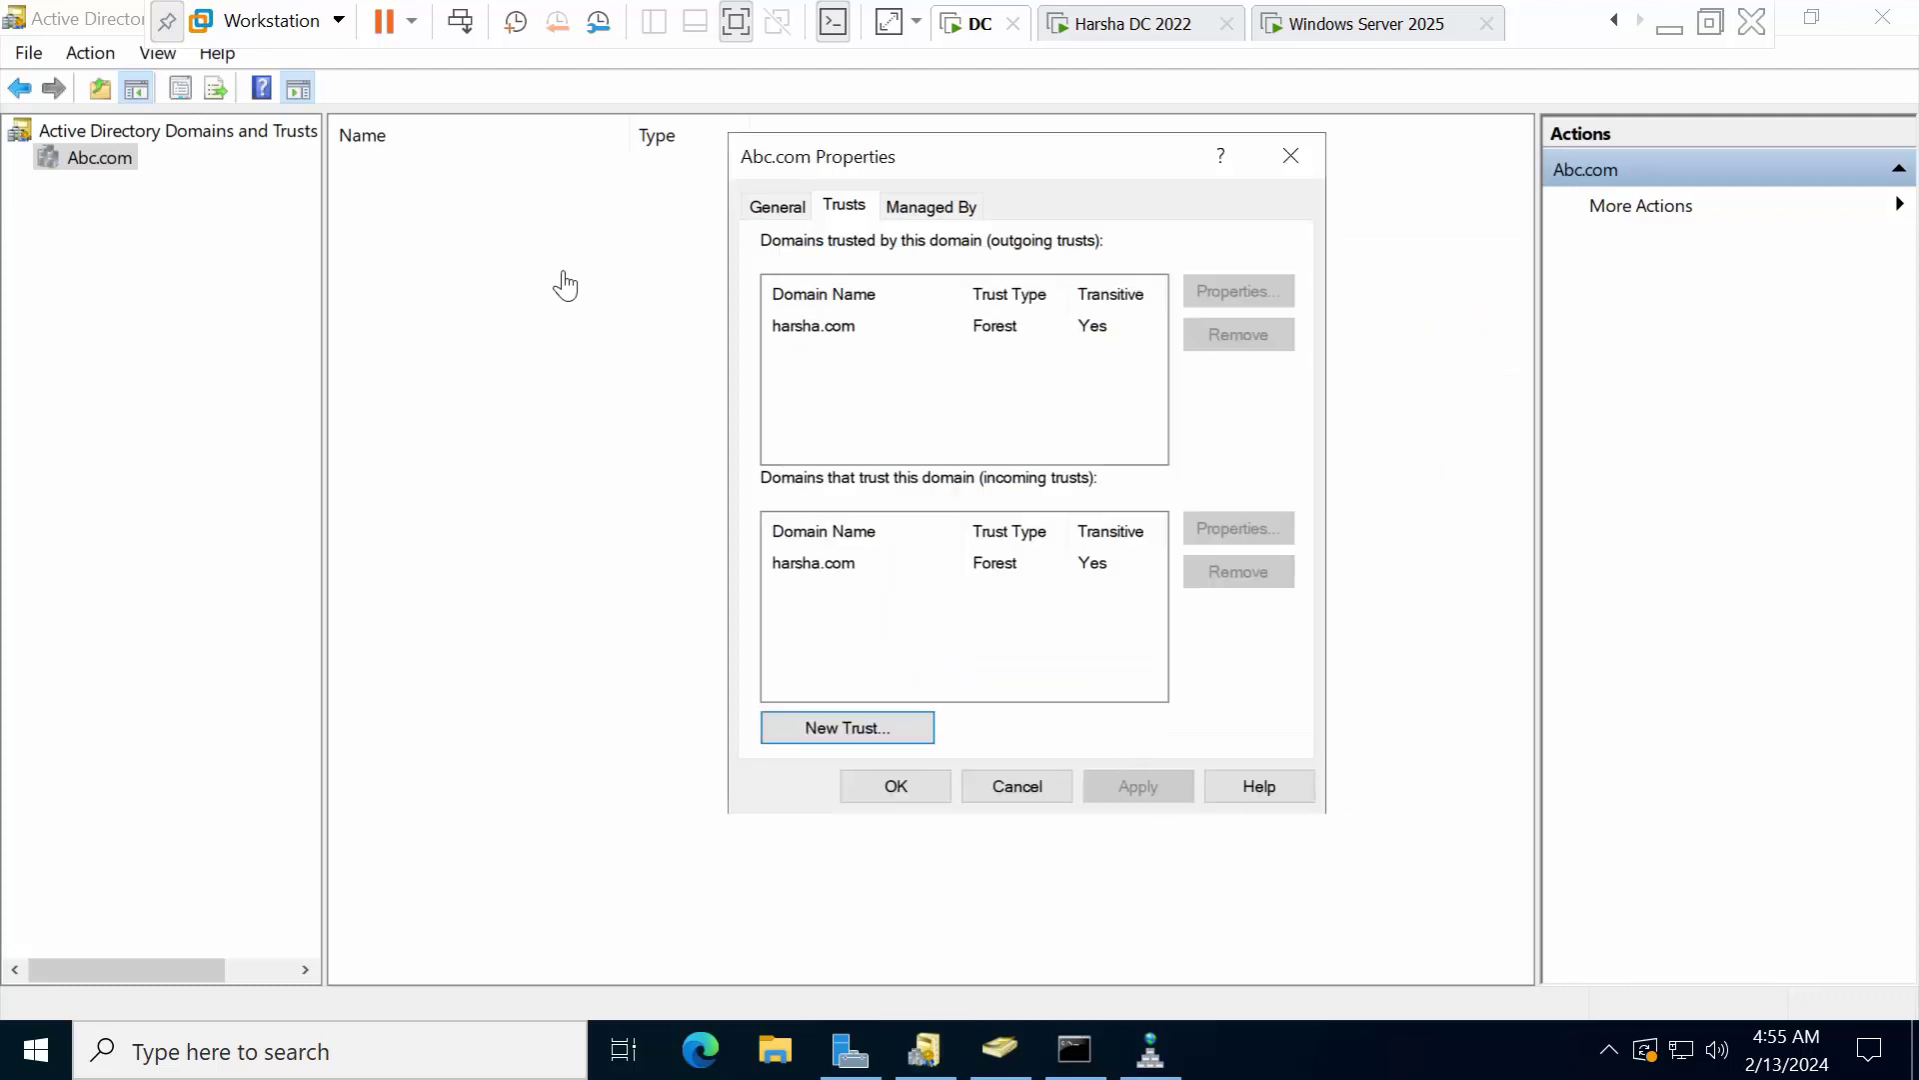
left_click(994, 330)
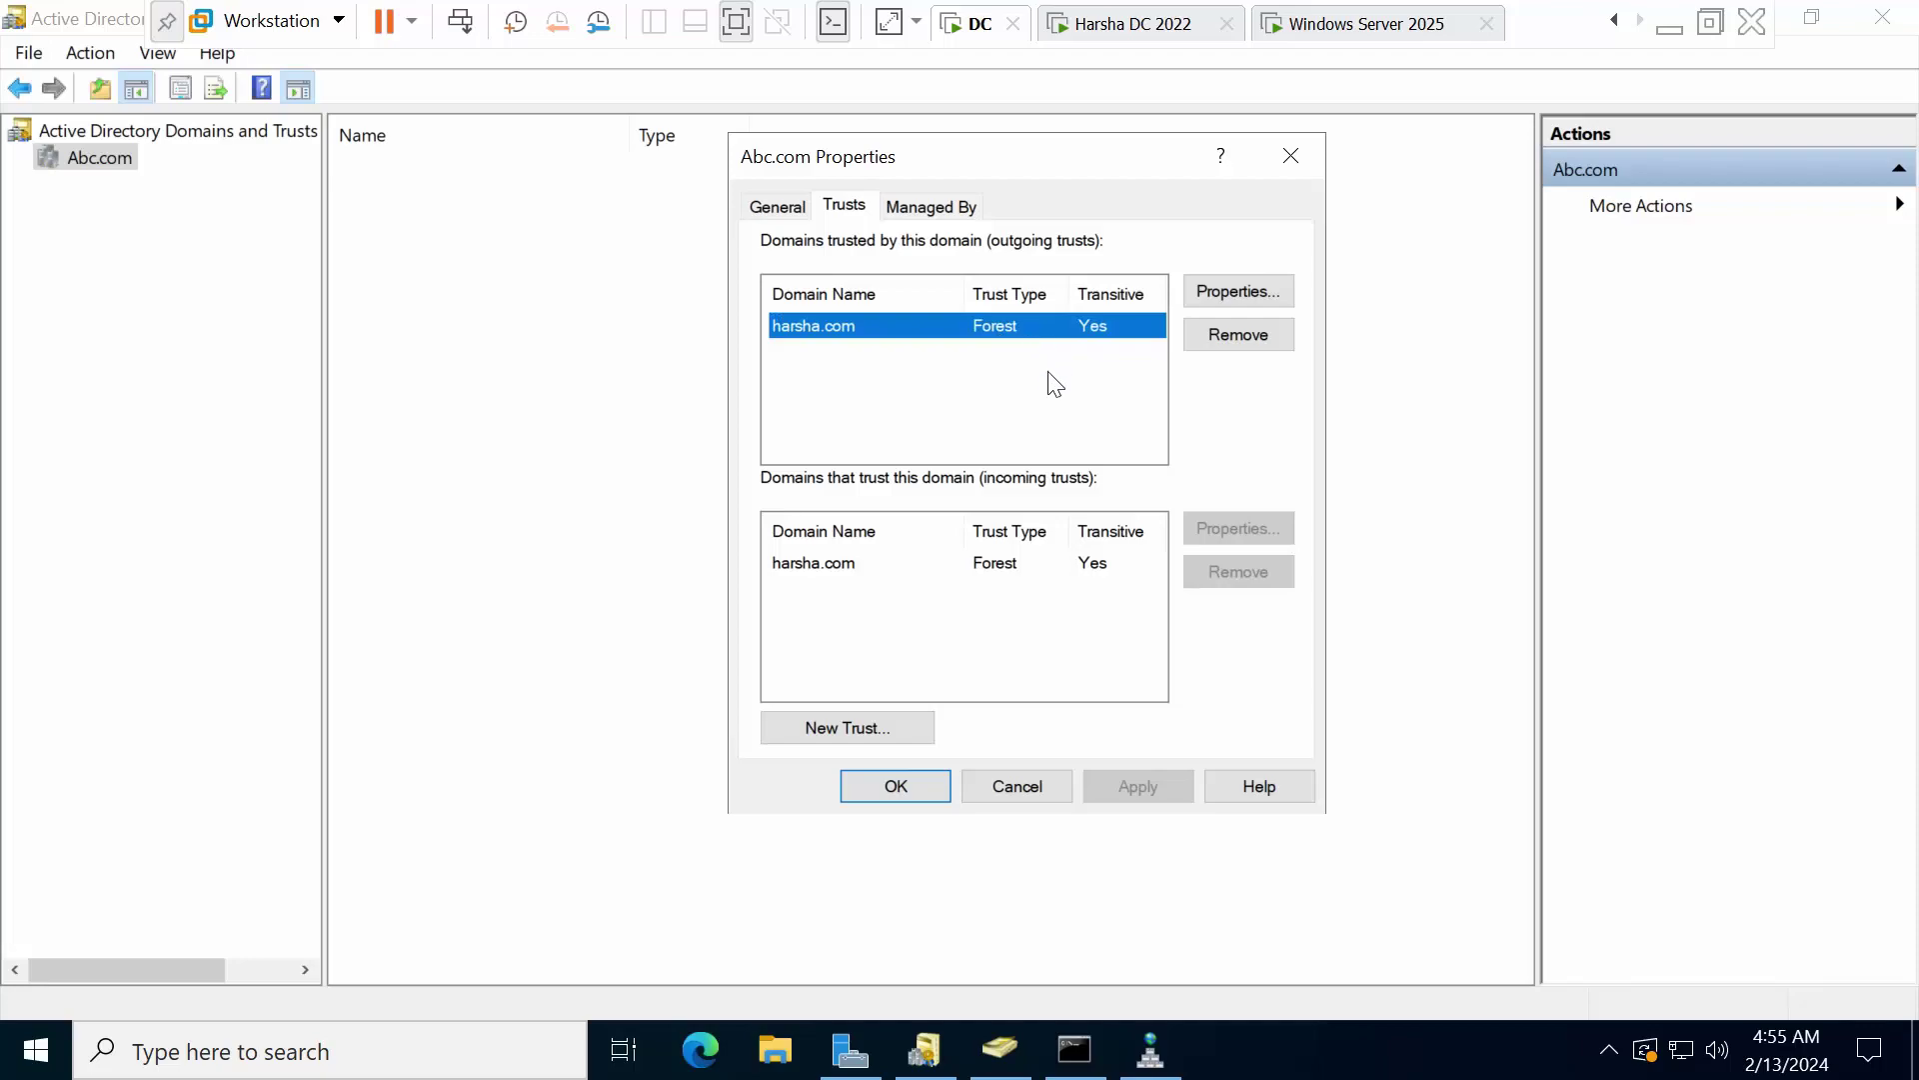
left_click(1151, 30)
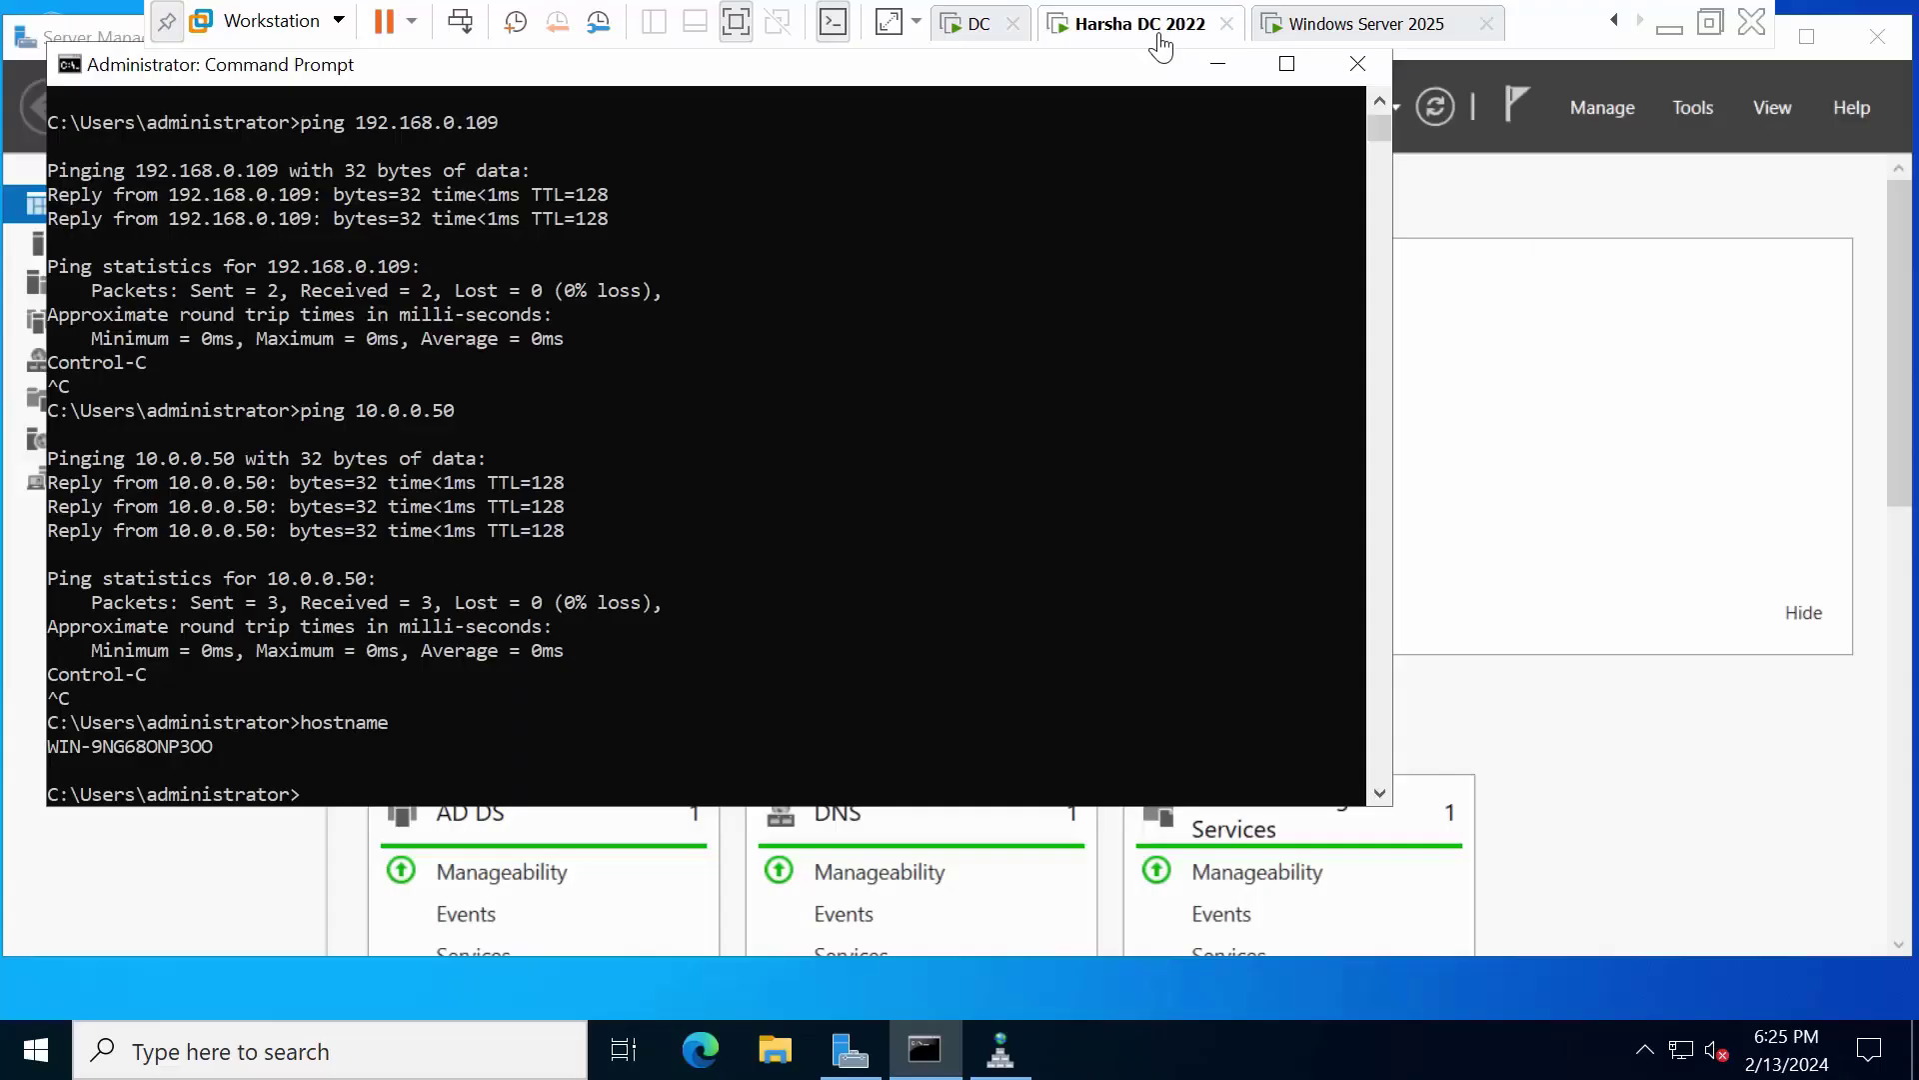
On Harsha DC 2022, launch Active Directory Domains and Trusts and view harsha.com's trusts.
left_click(1692, 257)
left_click(1693, 107)
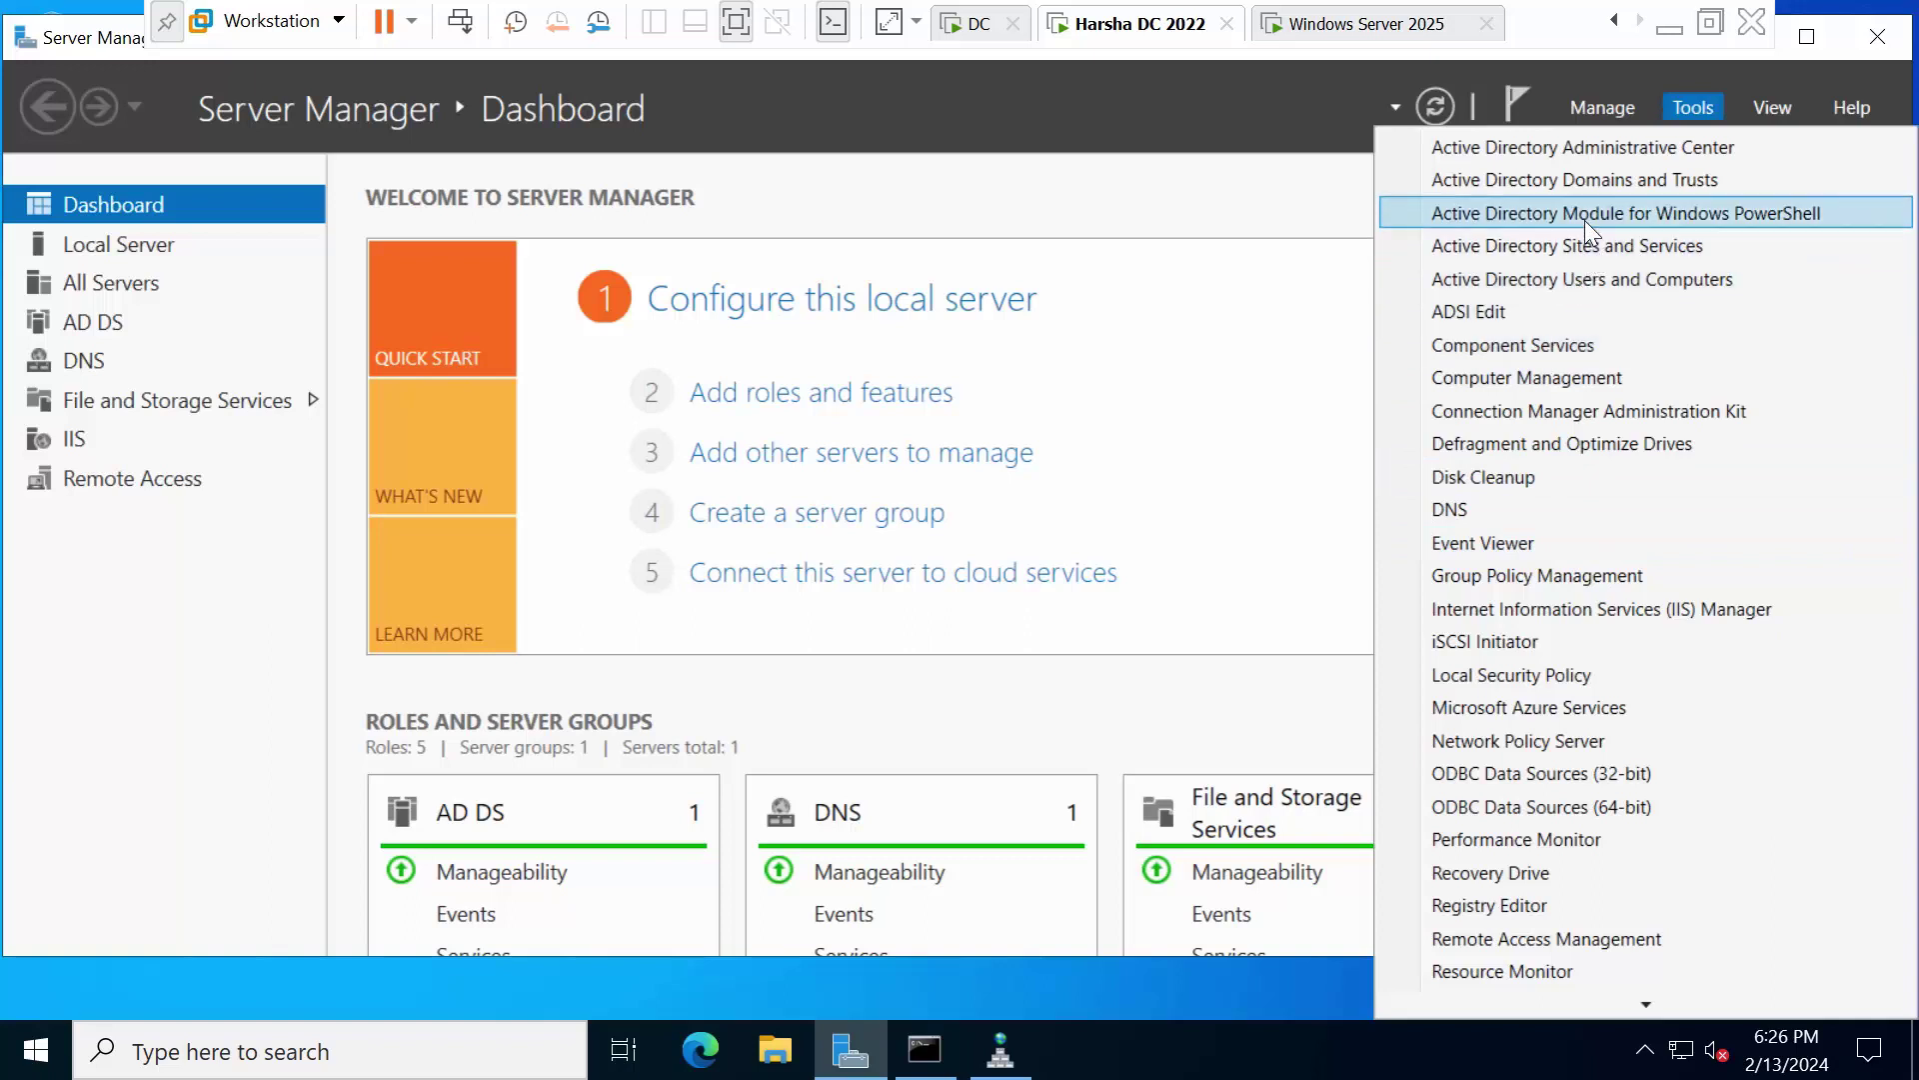
left_click(1581, 178)
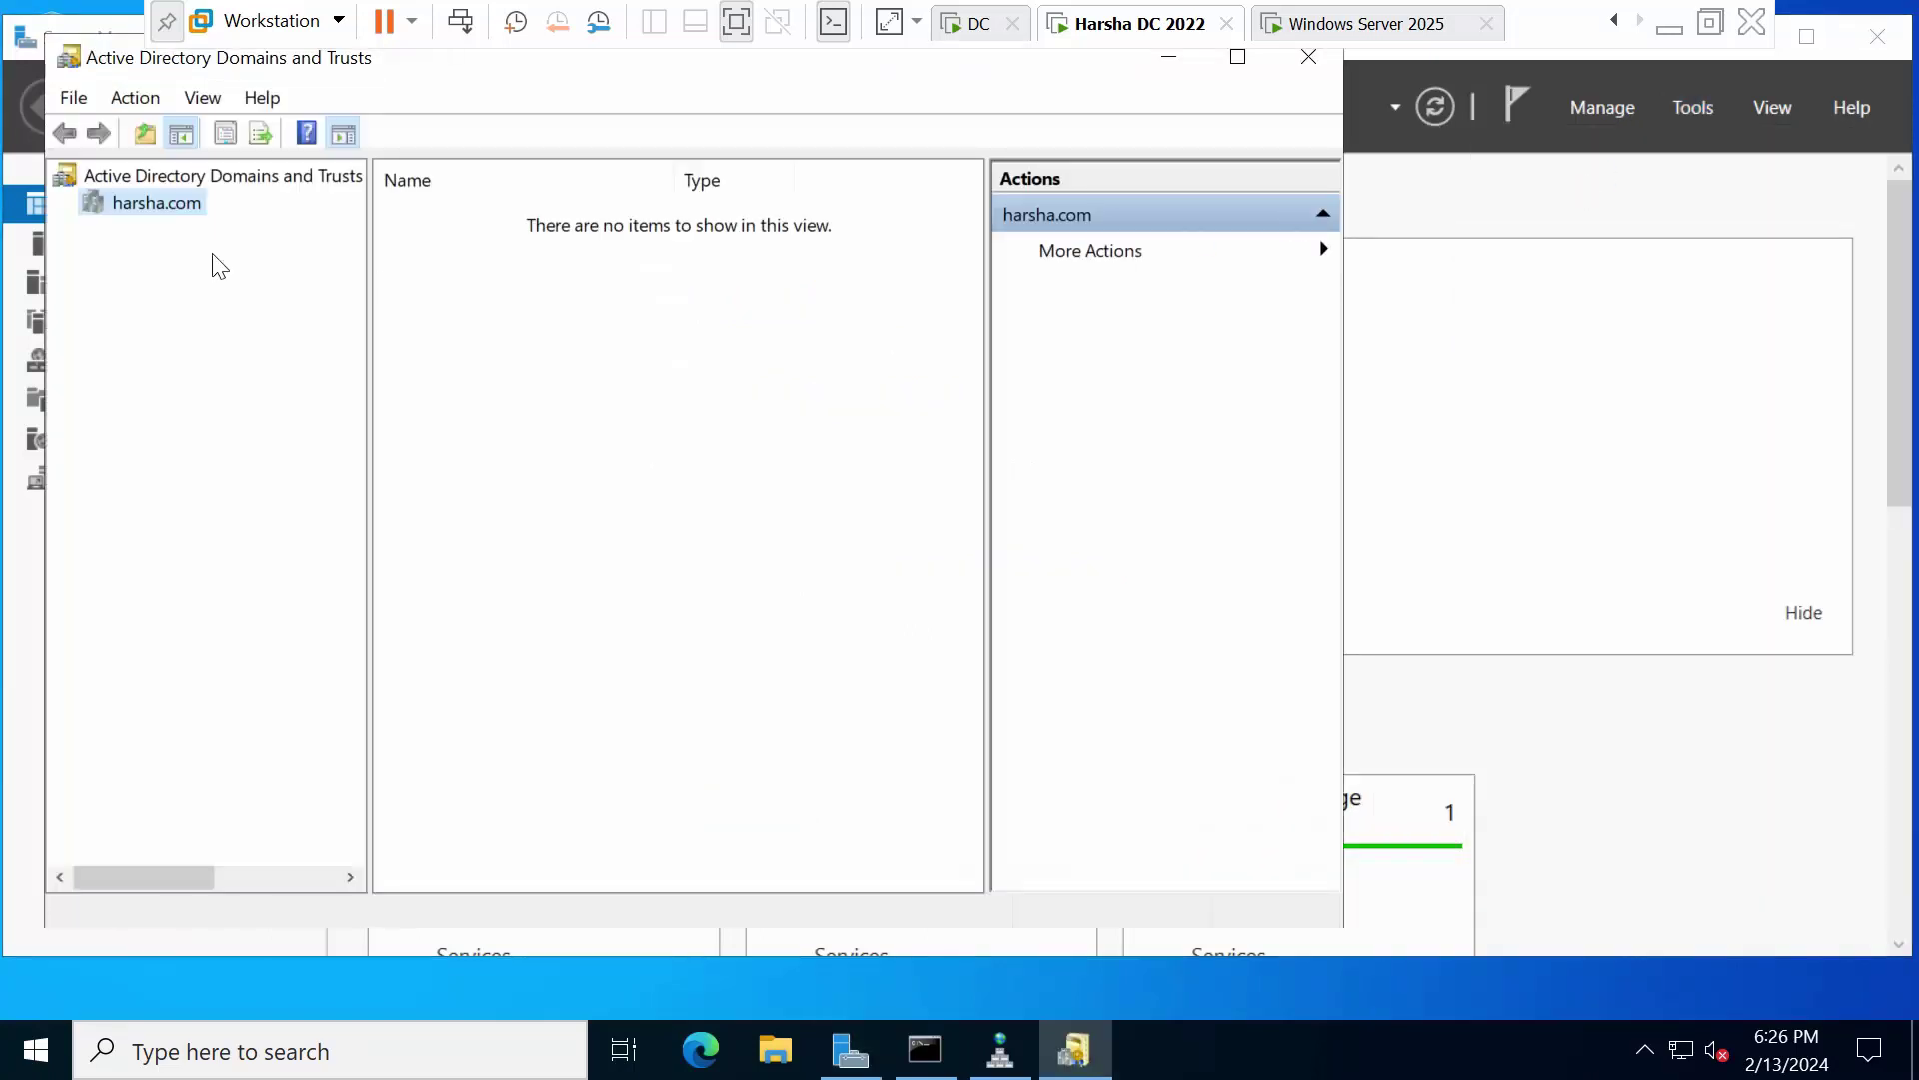
right_click(150, 206)
left_click(203, 386)
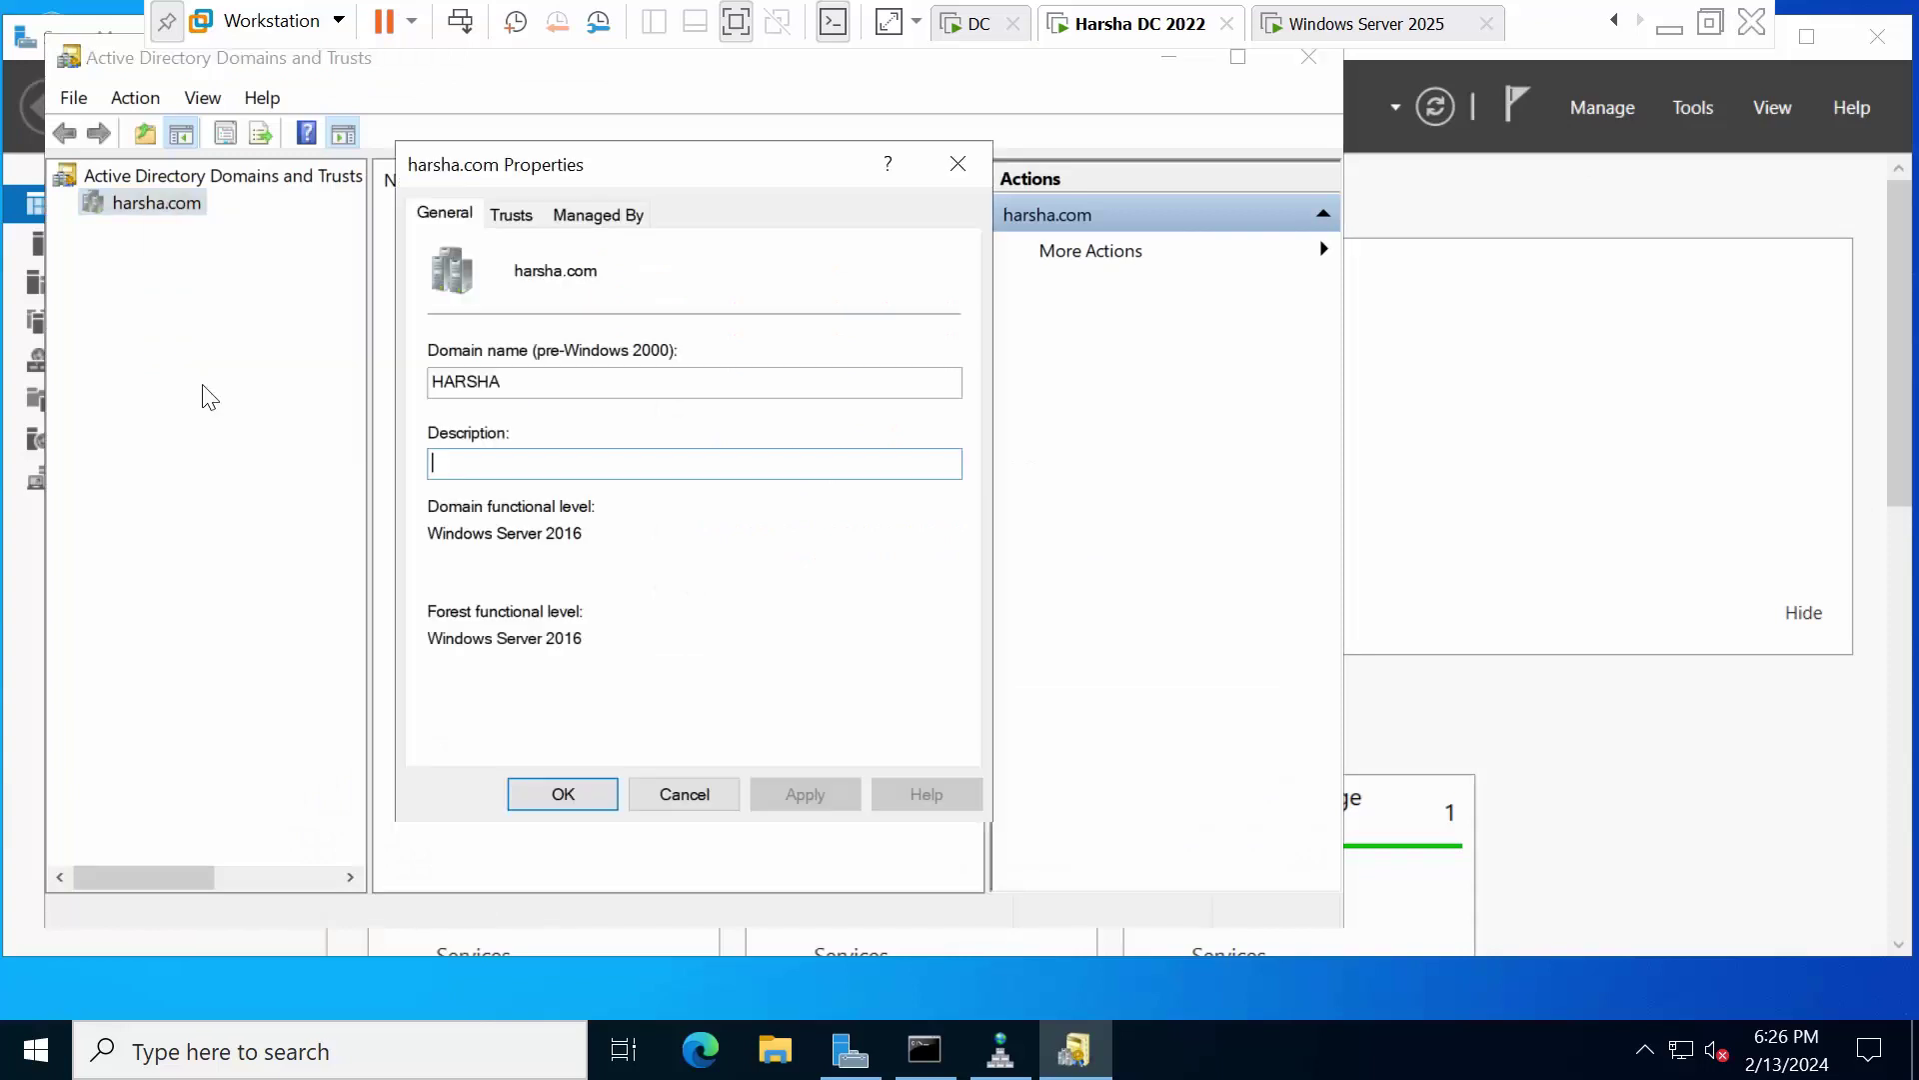
left_click(535, 217)
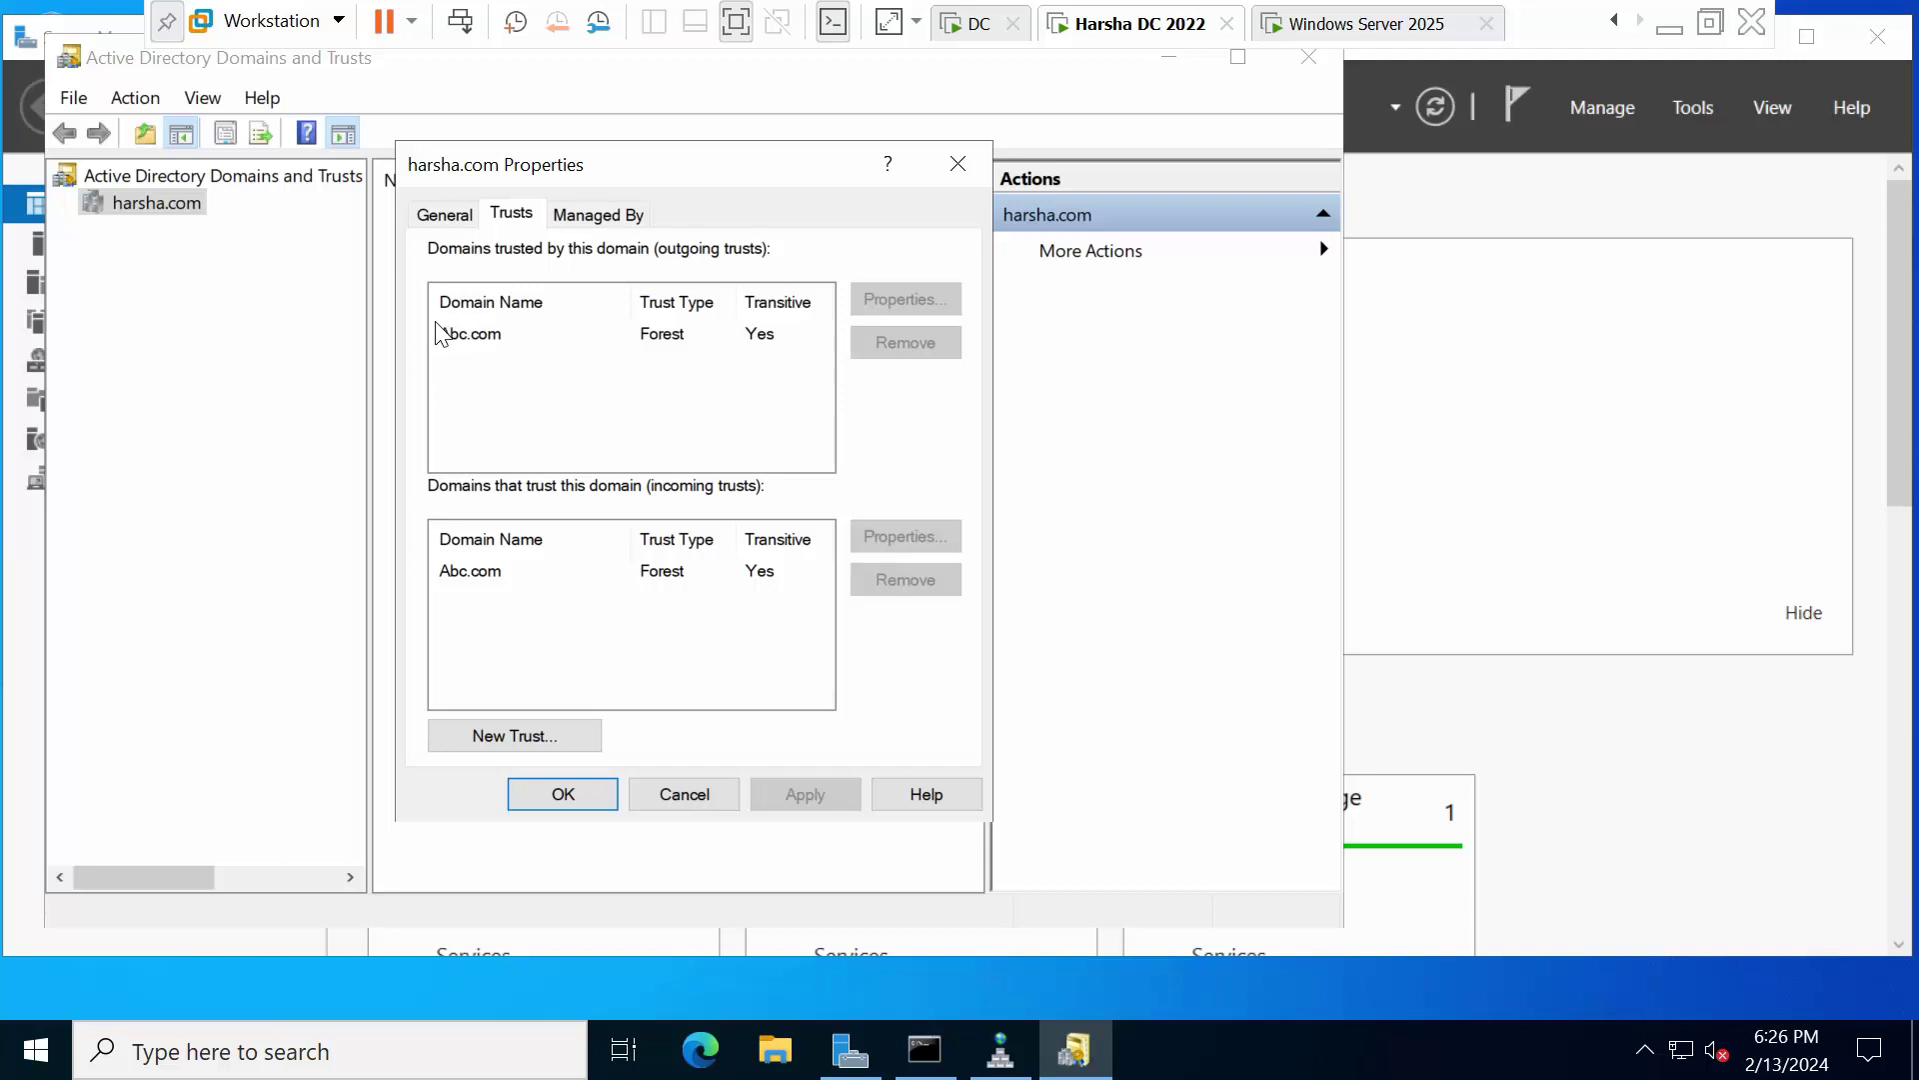
Validate the outgoing Abc.com trust without credentials and accept updating name suffix routing.
left_click(550, 336)
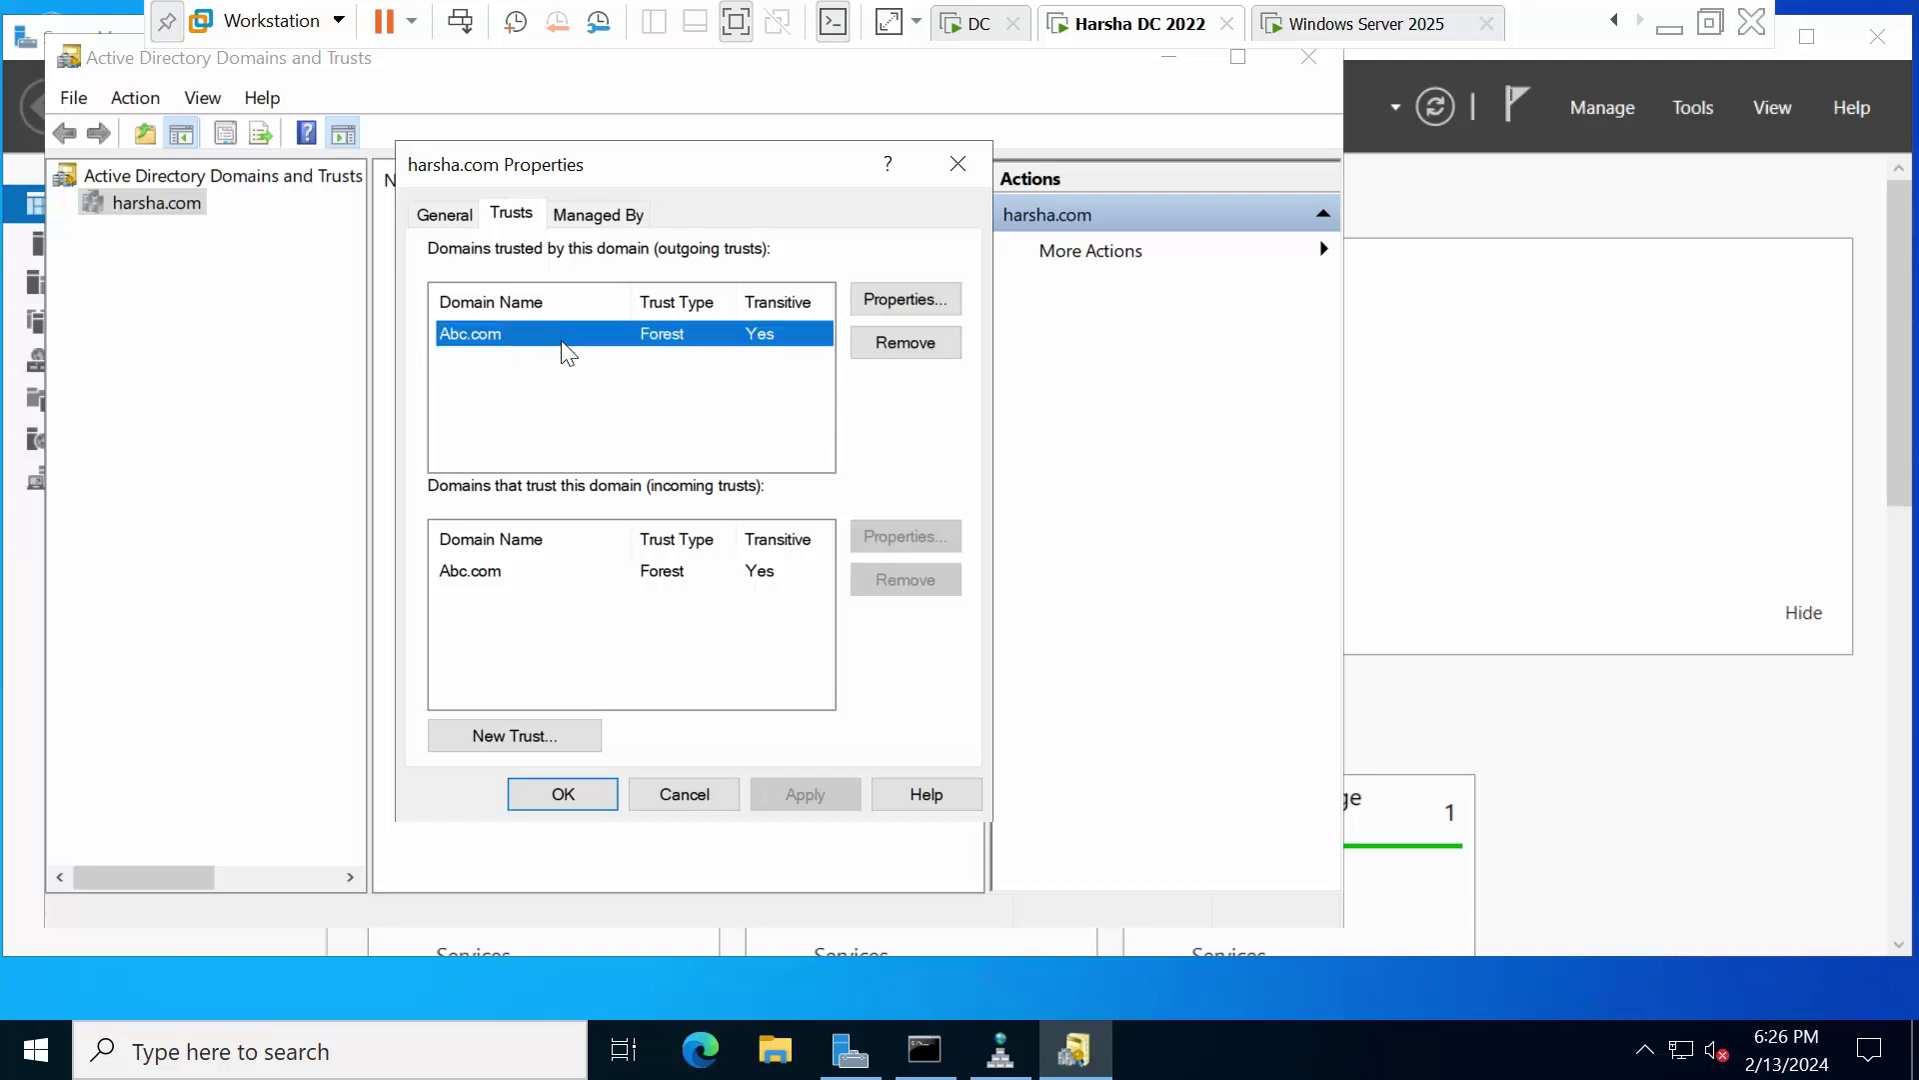
left_click(634, 571)
left_click(630, 334)
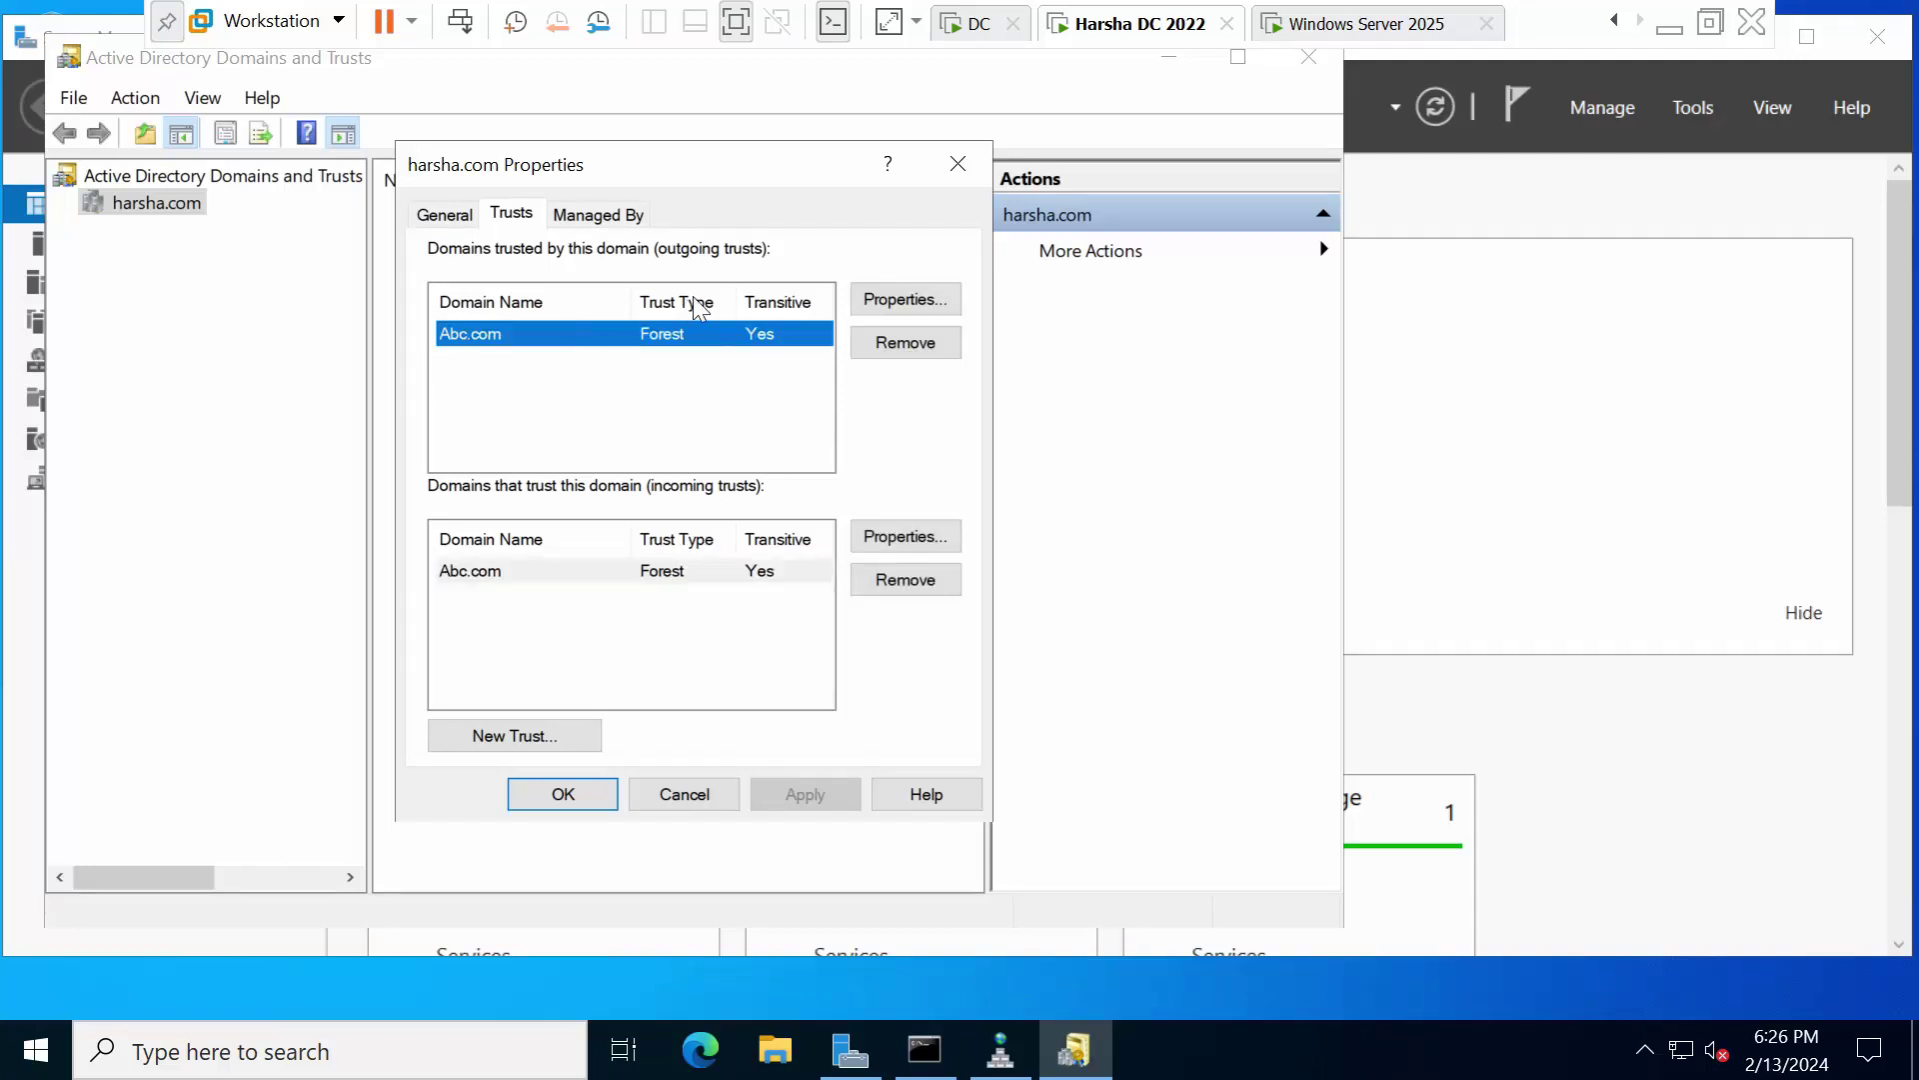
left_click(901, 298)
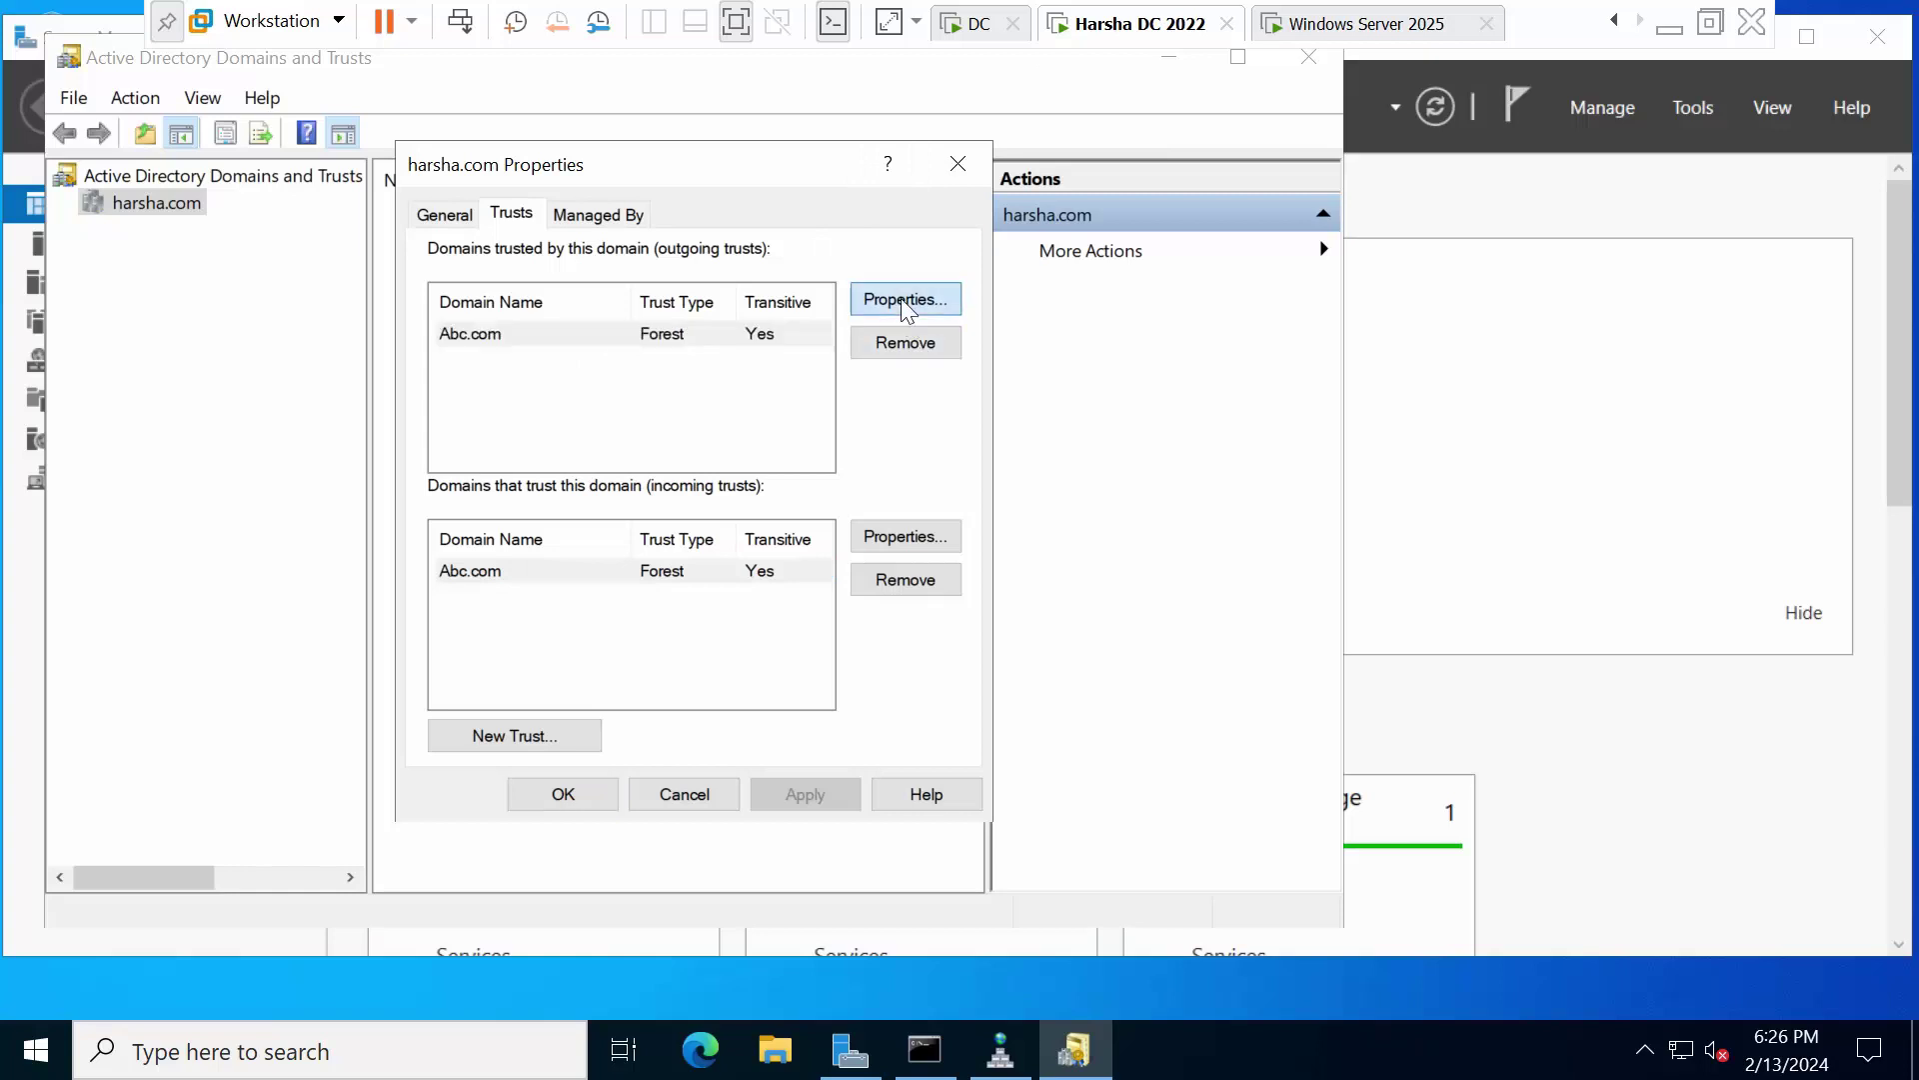
left_click(944, 699)
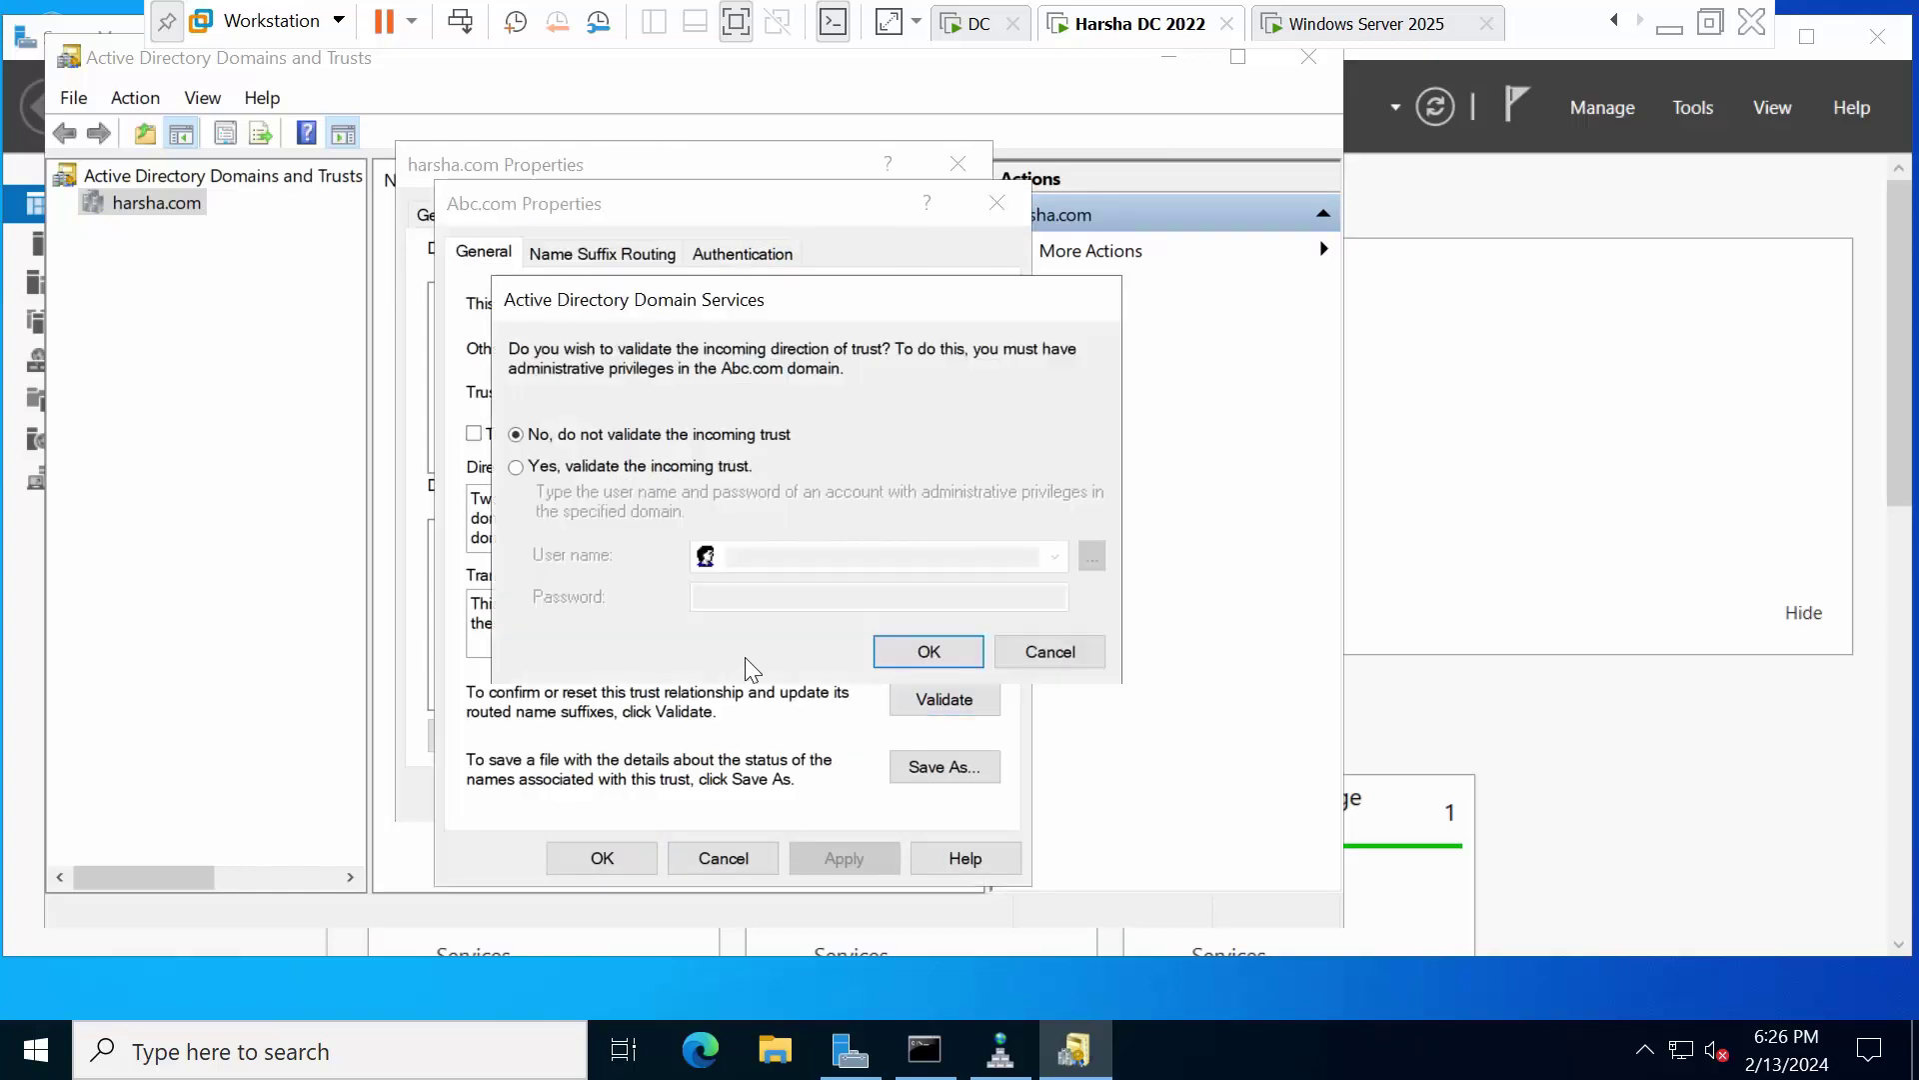
left_click(938, 656)
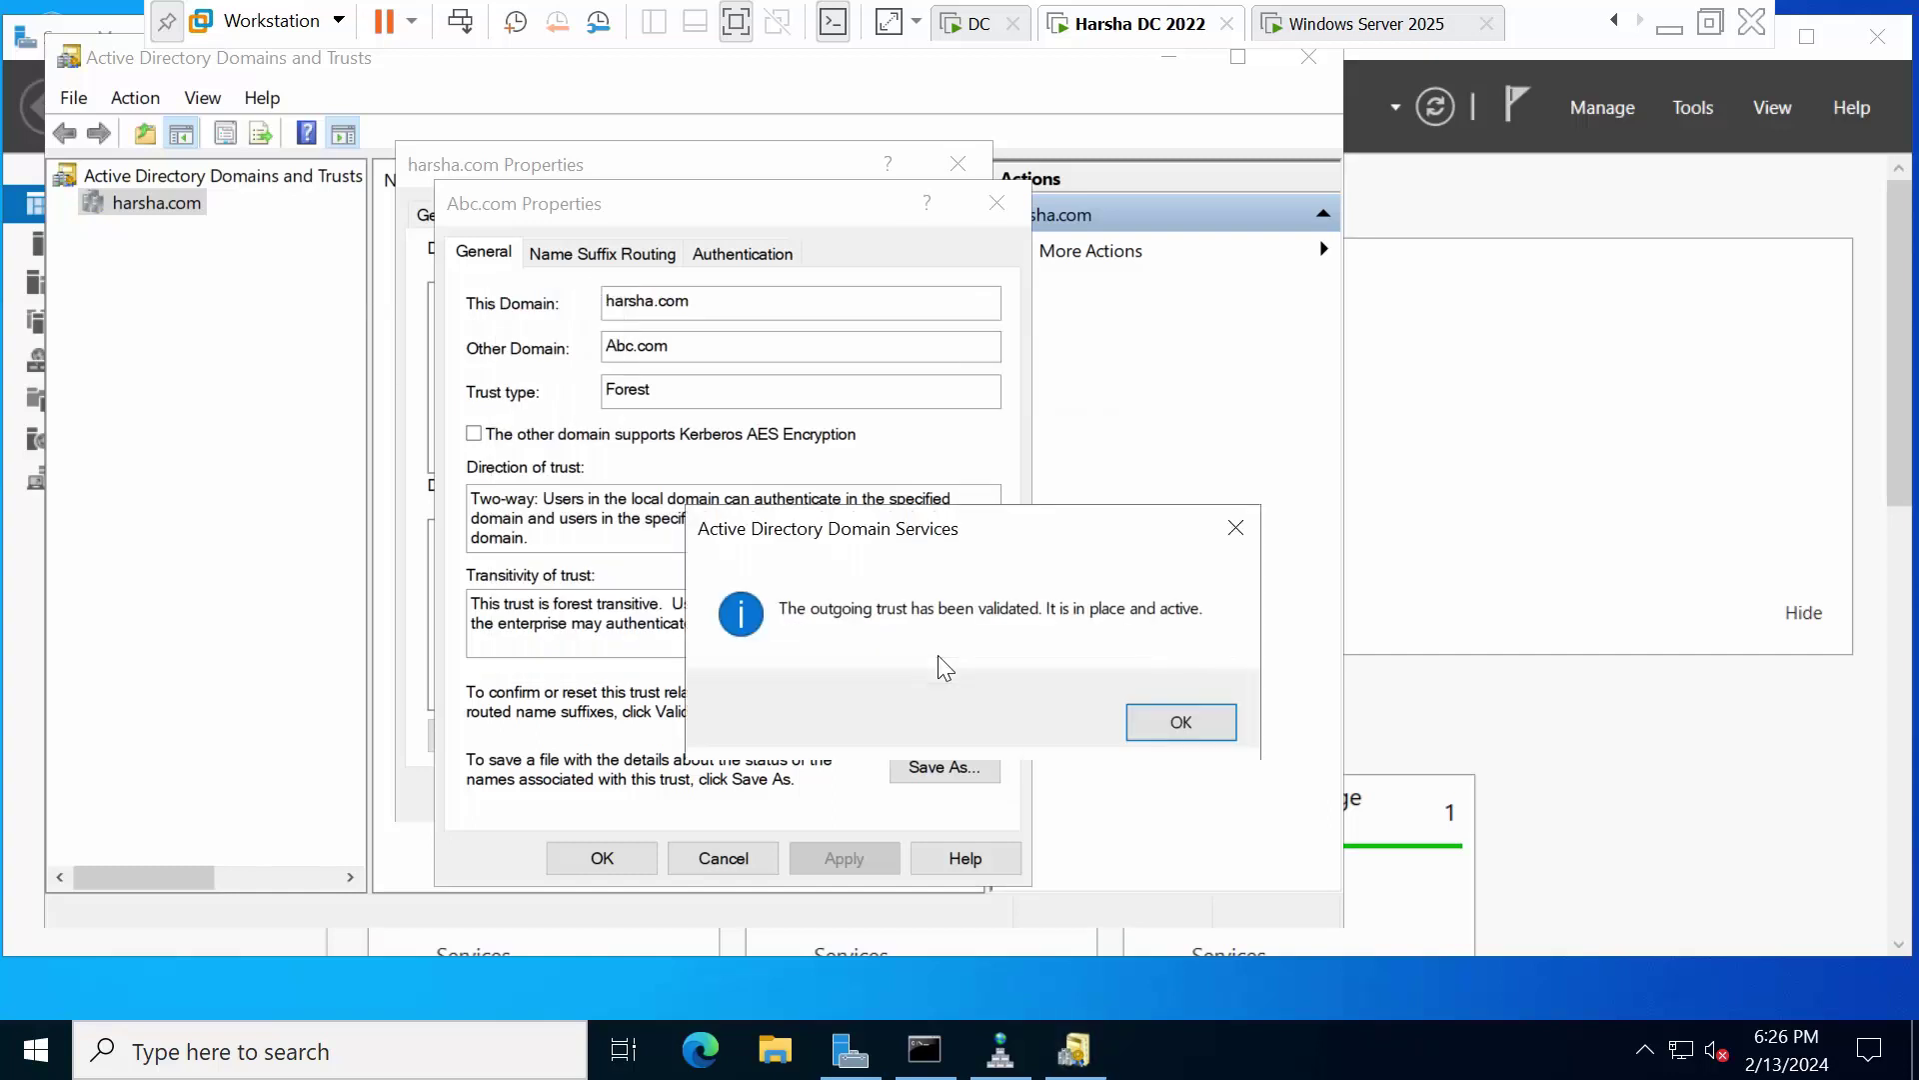
left_click(1172, 733)
left_click(1122, 806)
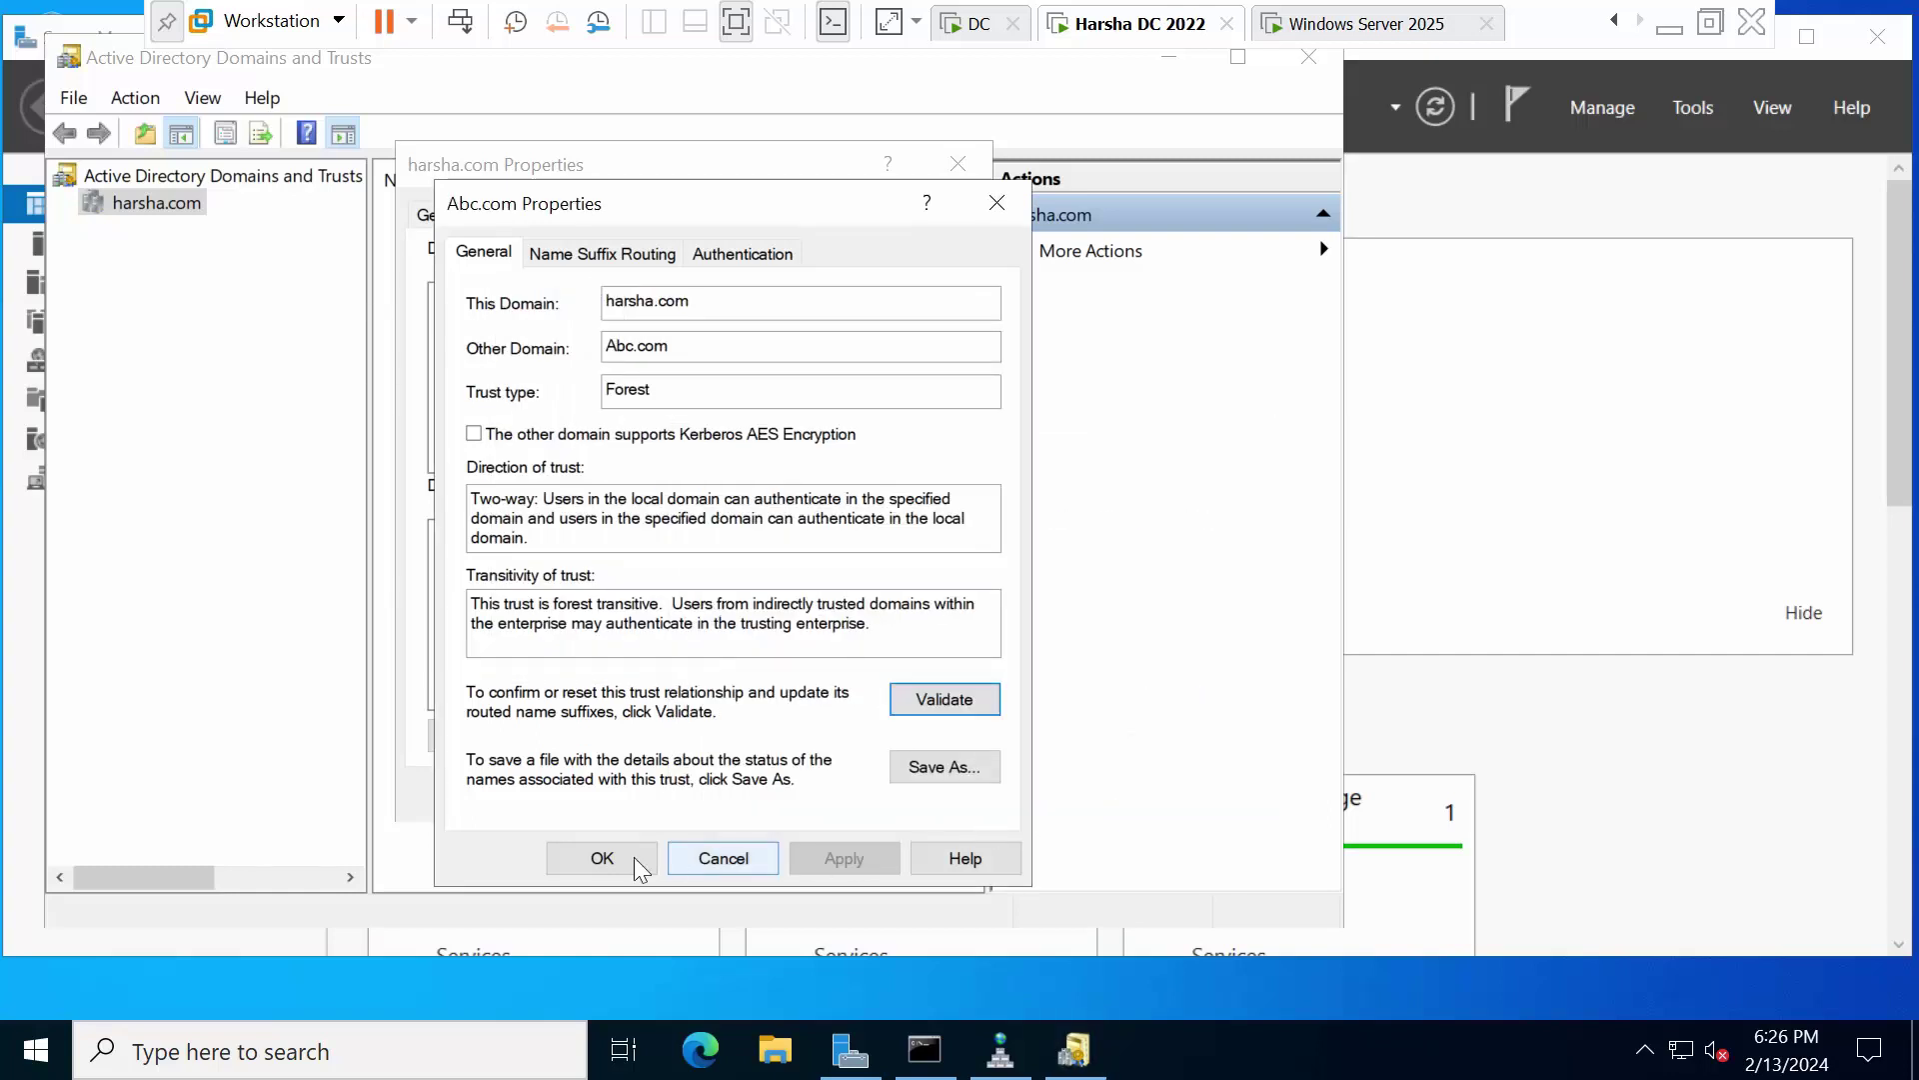
left_click(598, 862)
Validate the incoming Abc.com trust the same way, then switch to the DC virtual machine.
left_click(904, 538)
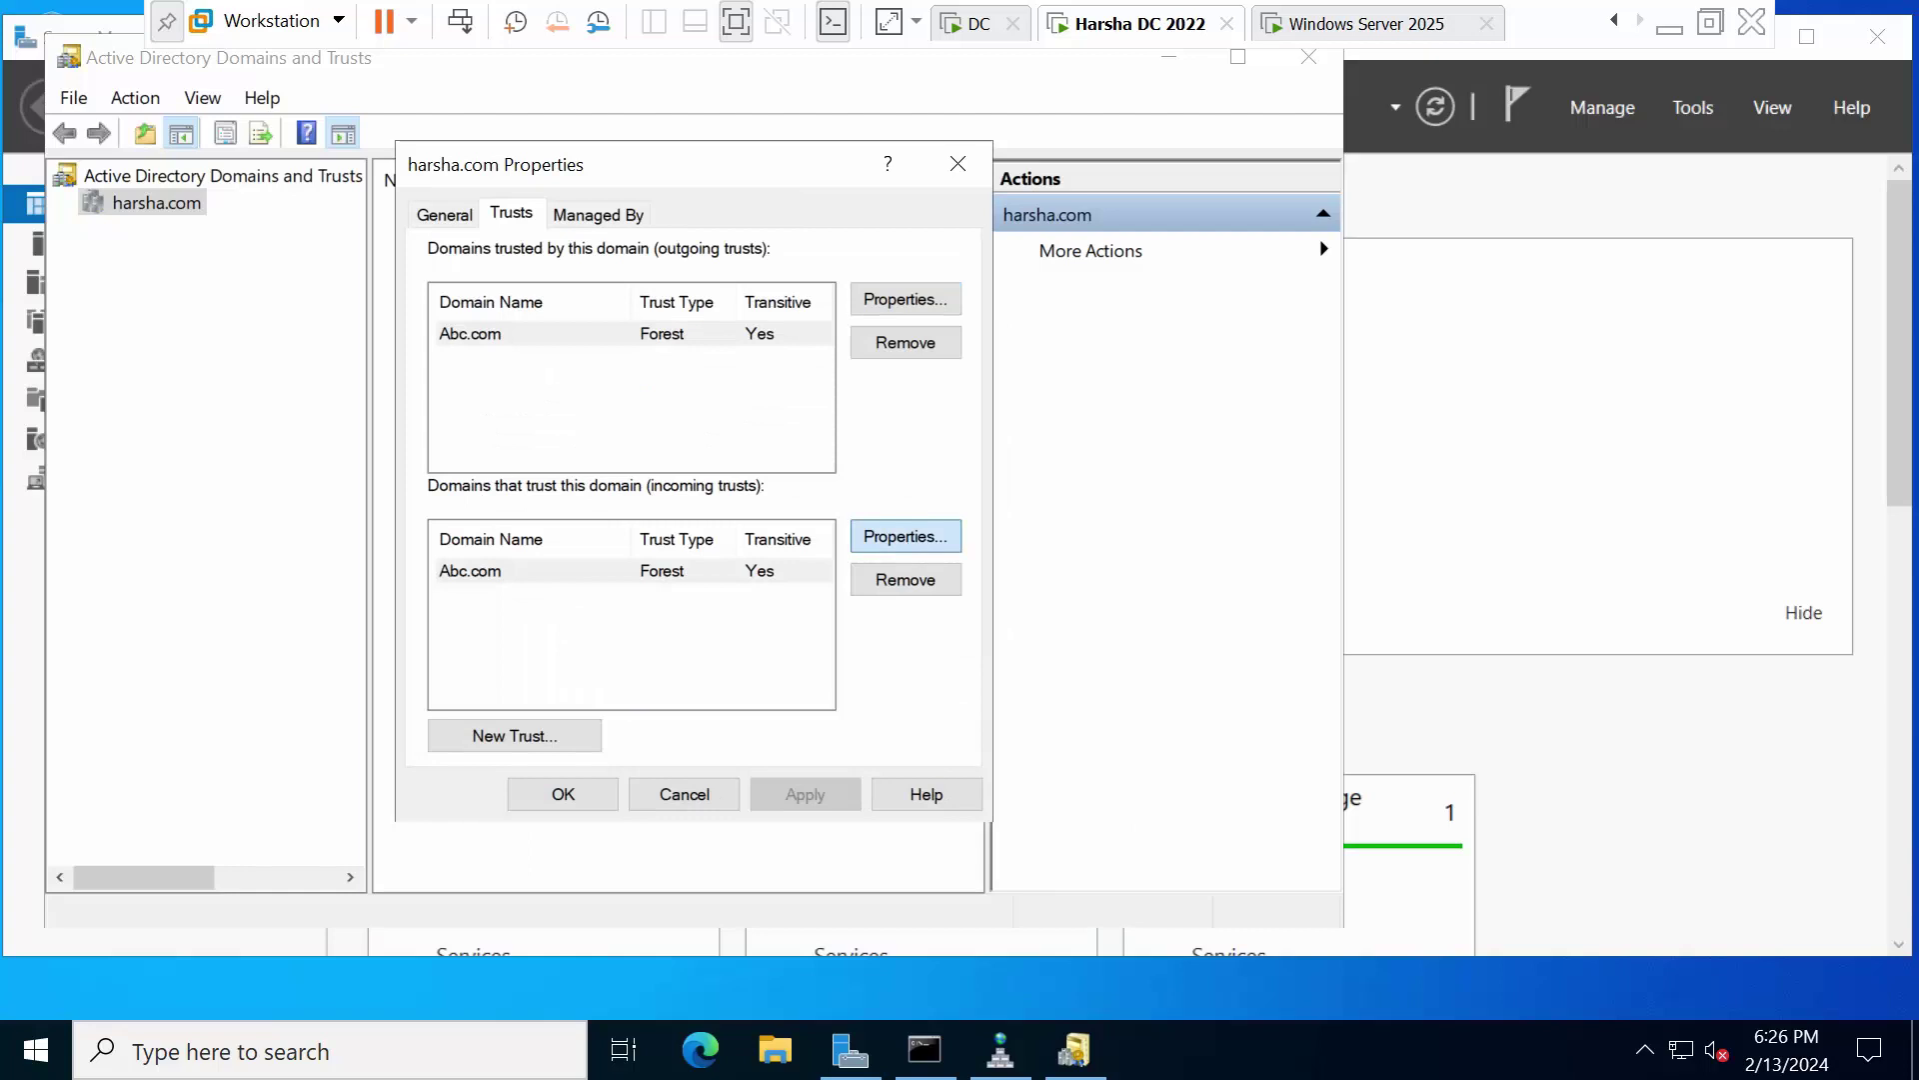
left_click(940, 698)
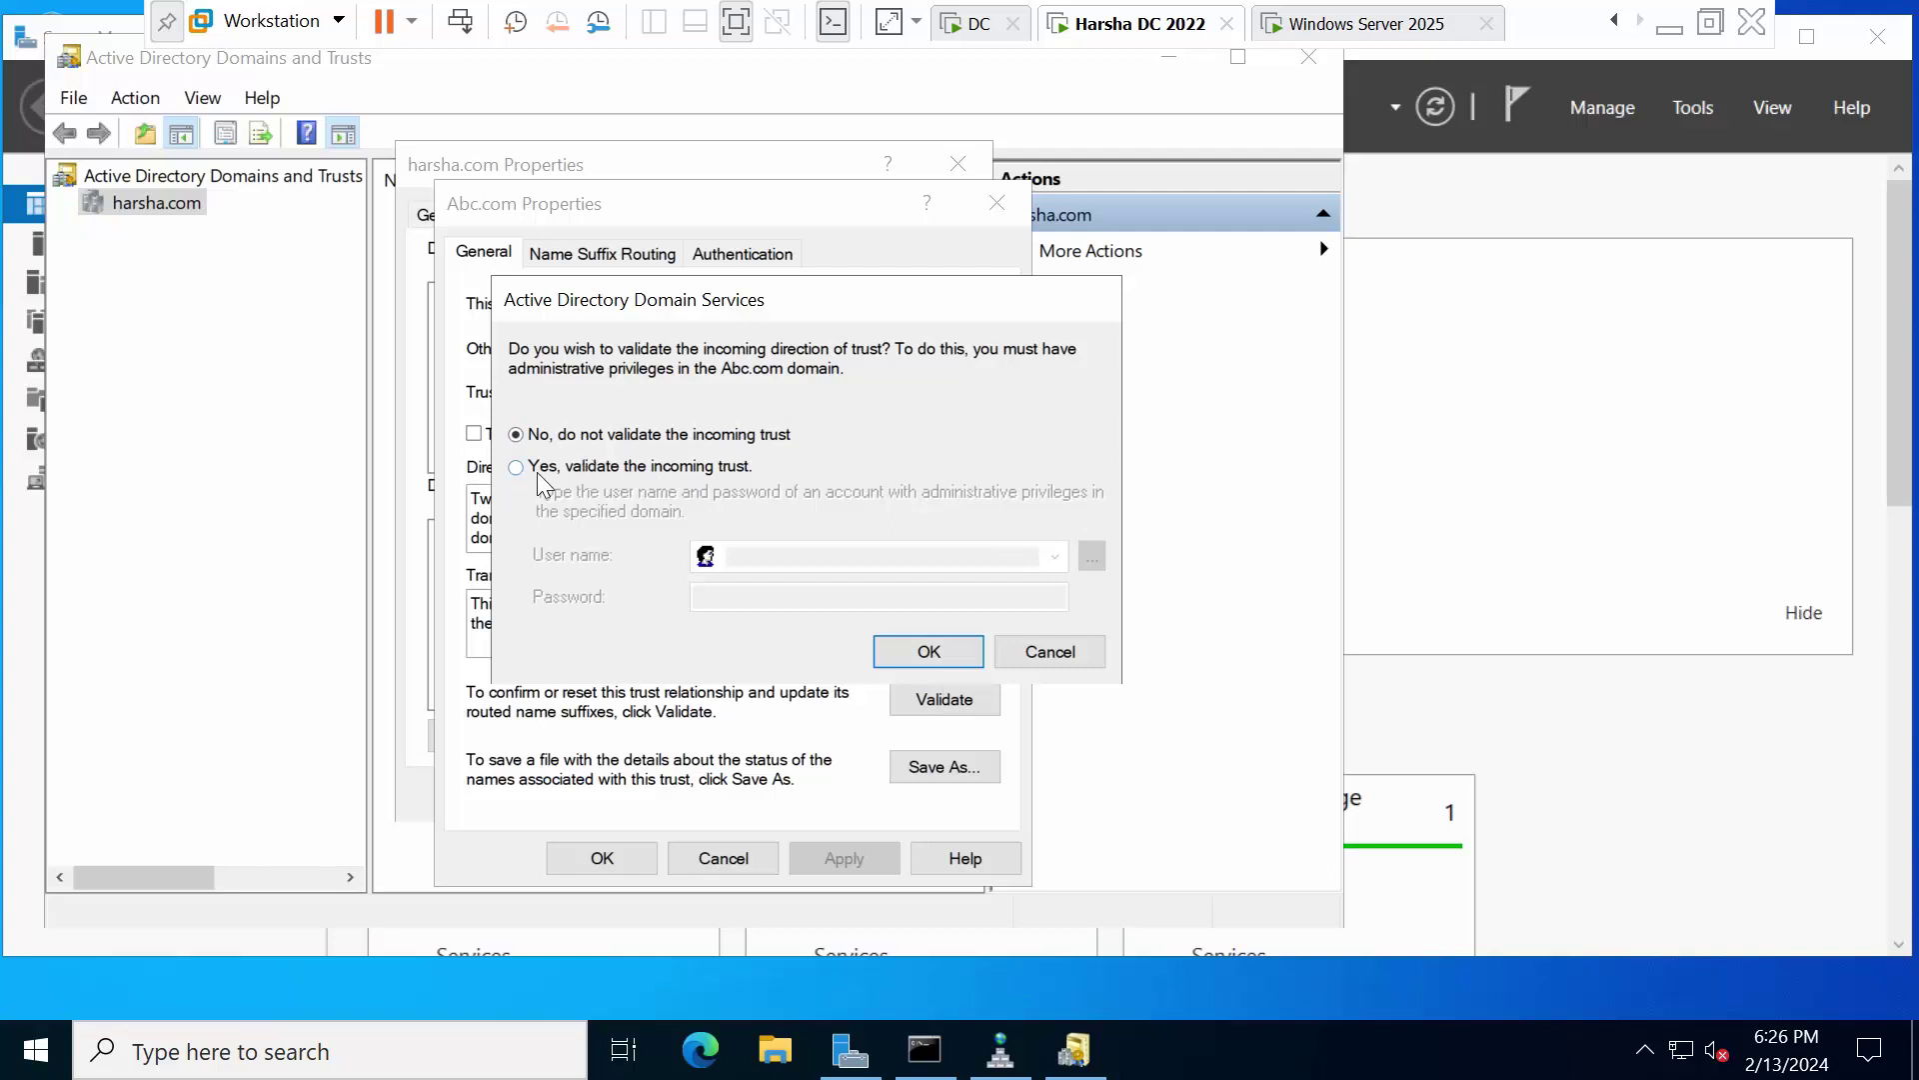
left_click(928, 651)
left_click(1192, 735)
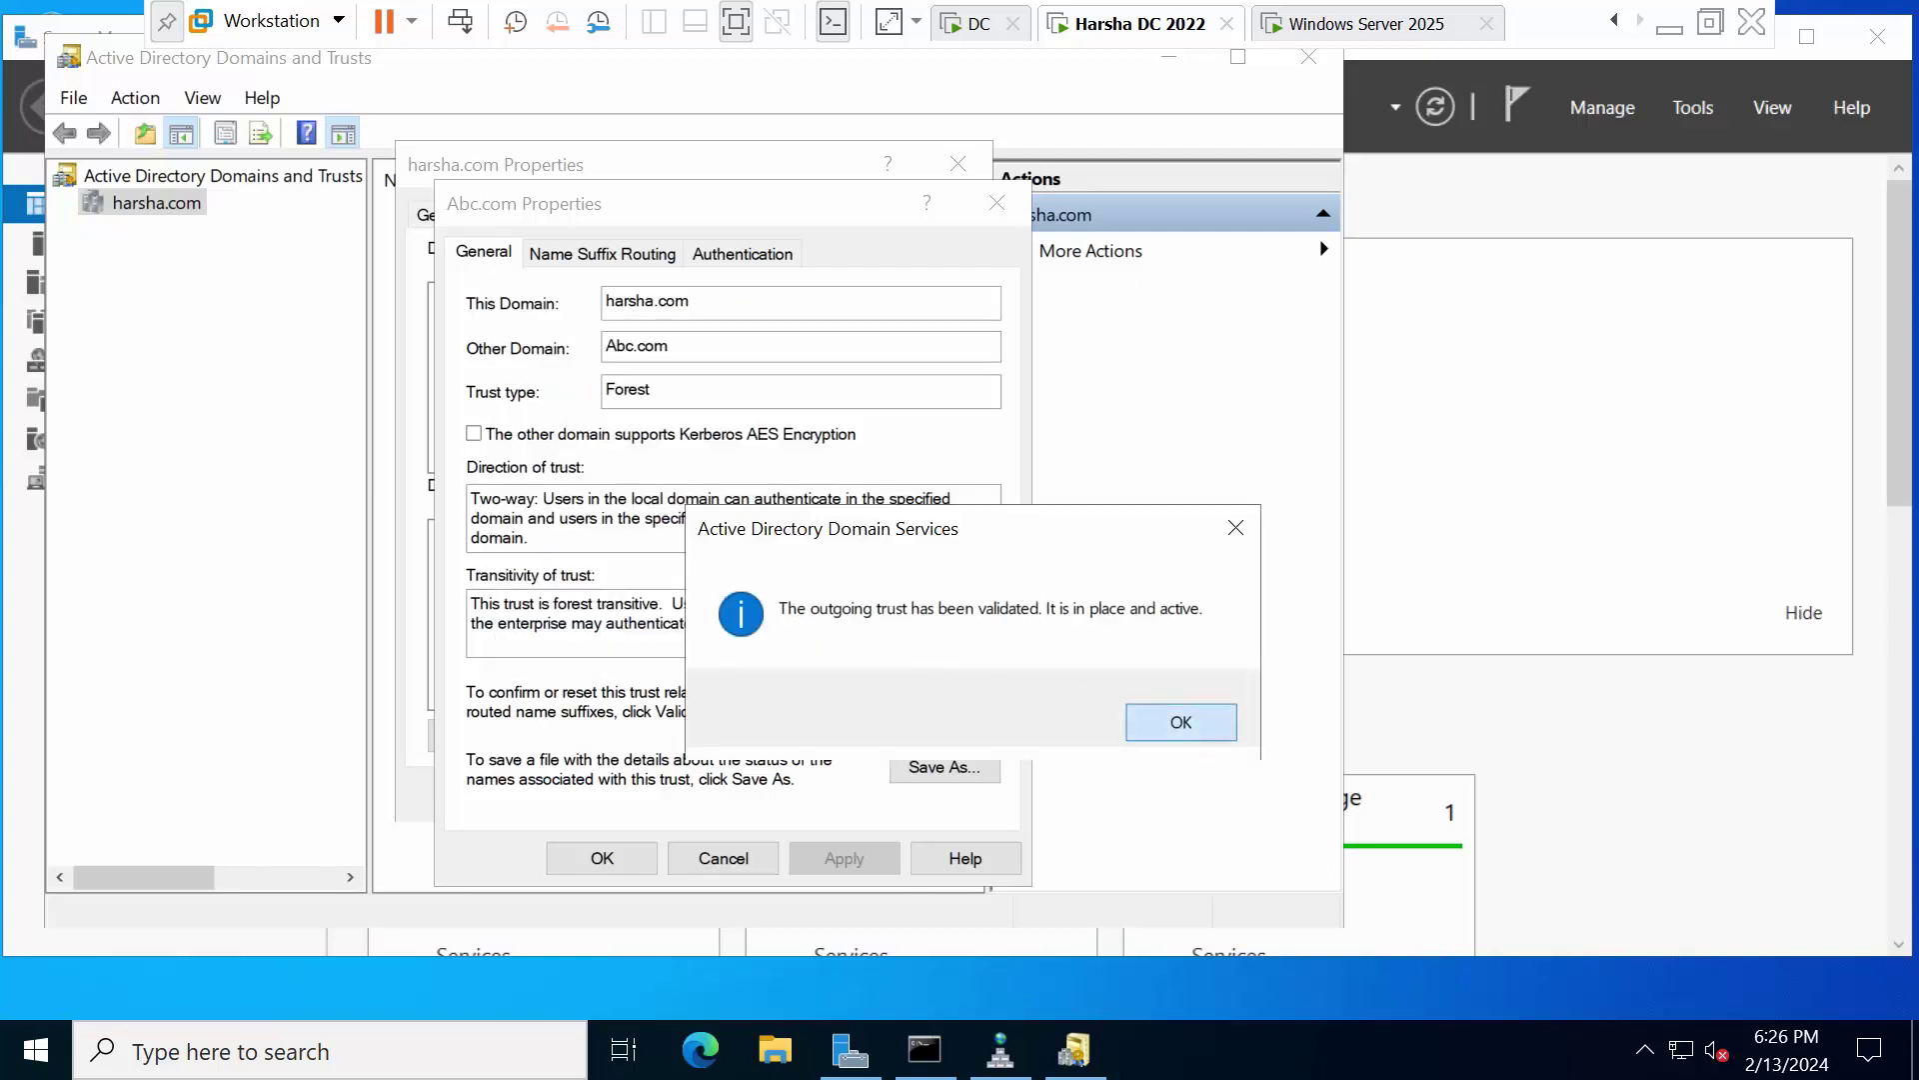
left_click(1087, 818)
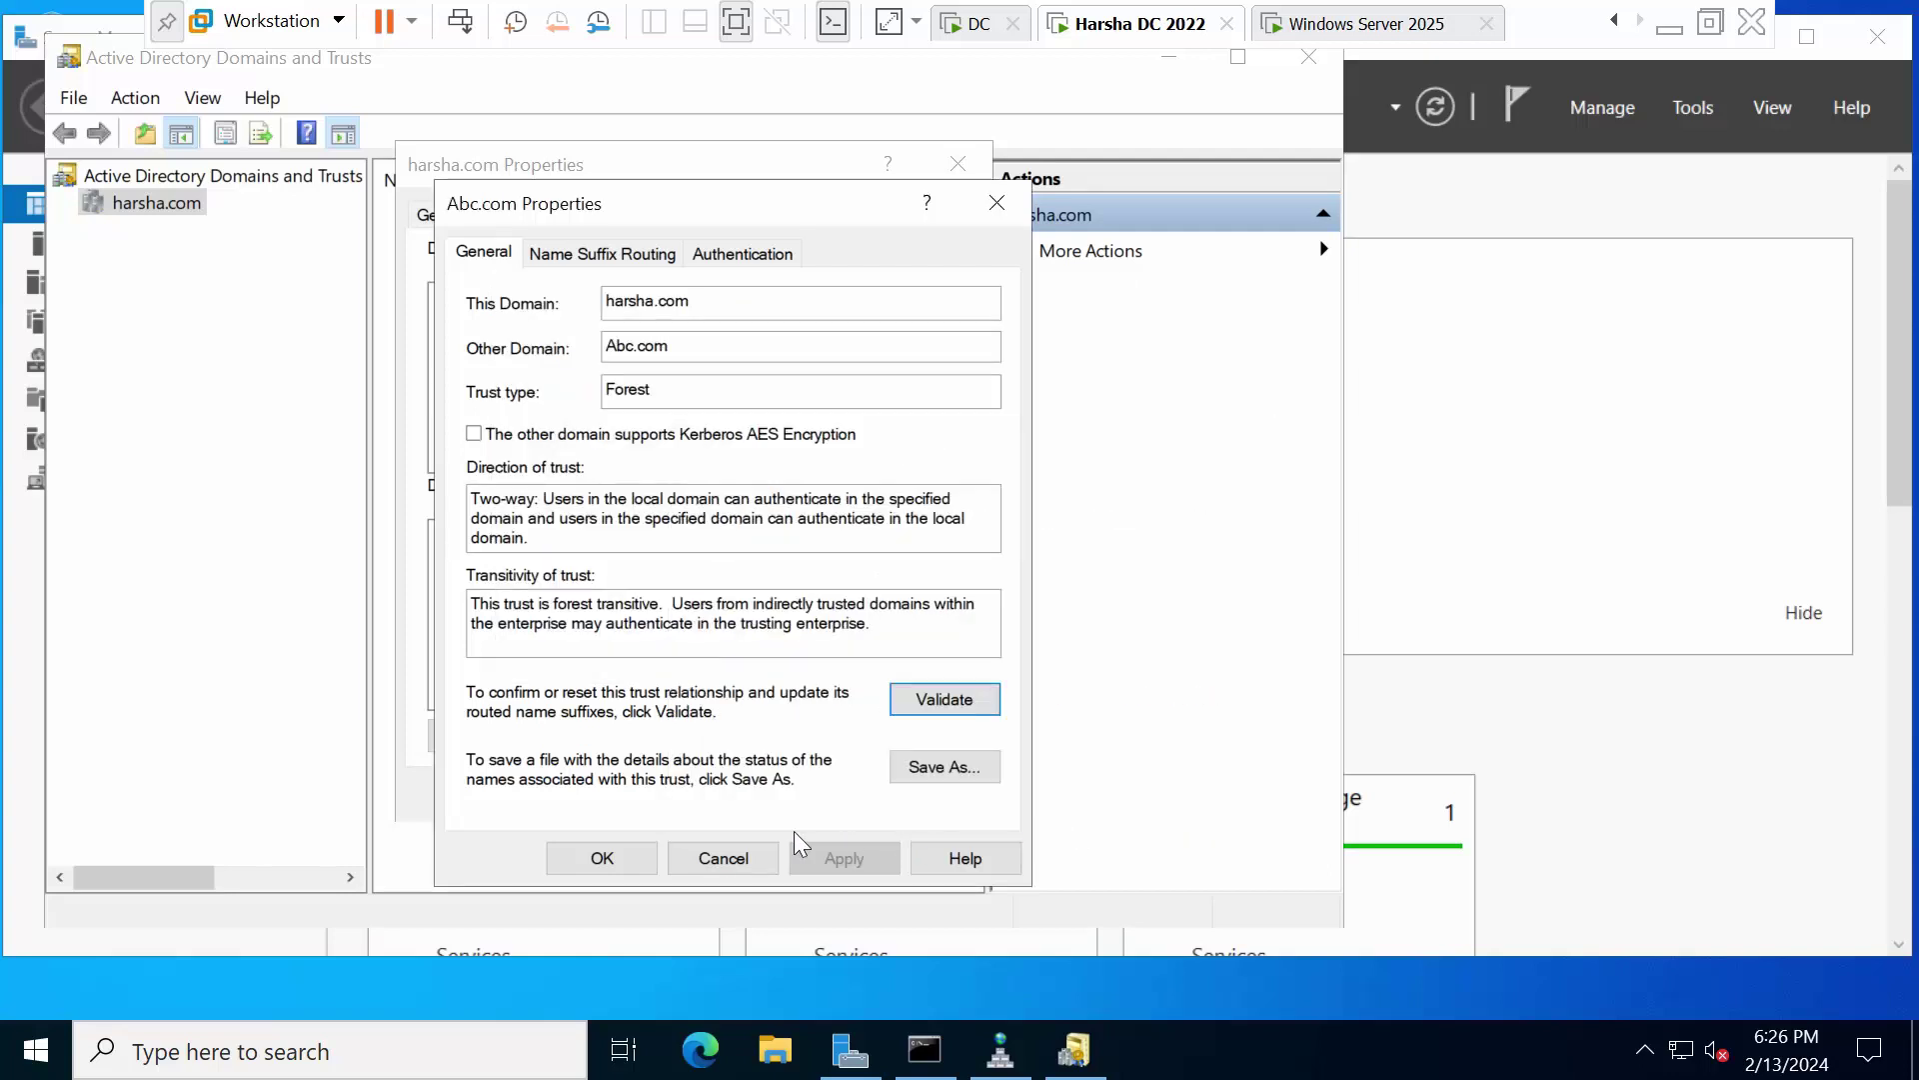
left_click(605, 856)
left_click(953, 33)
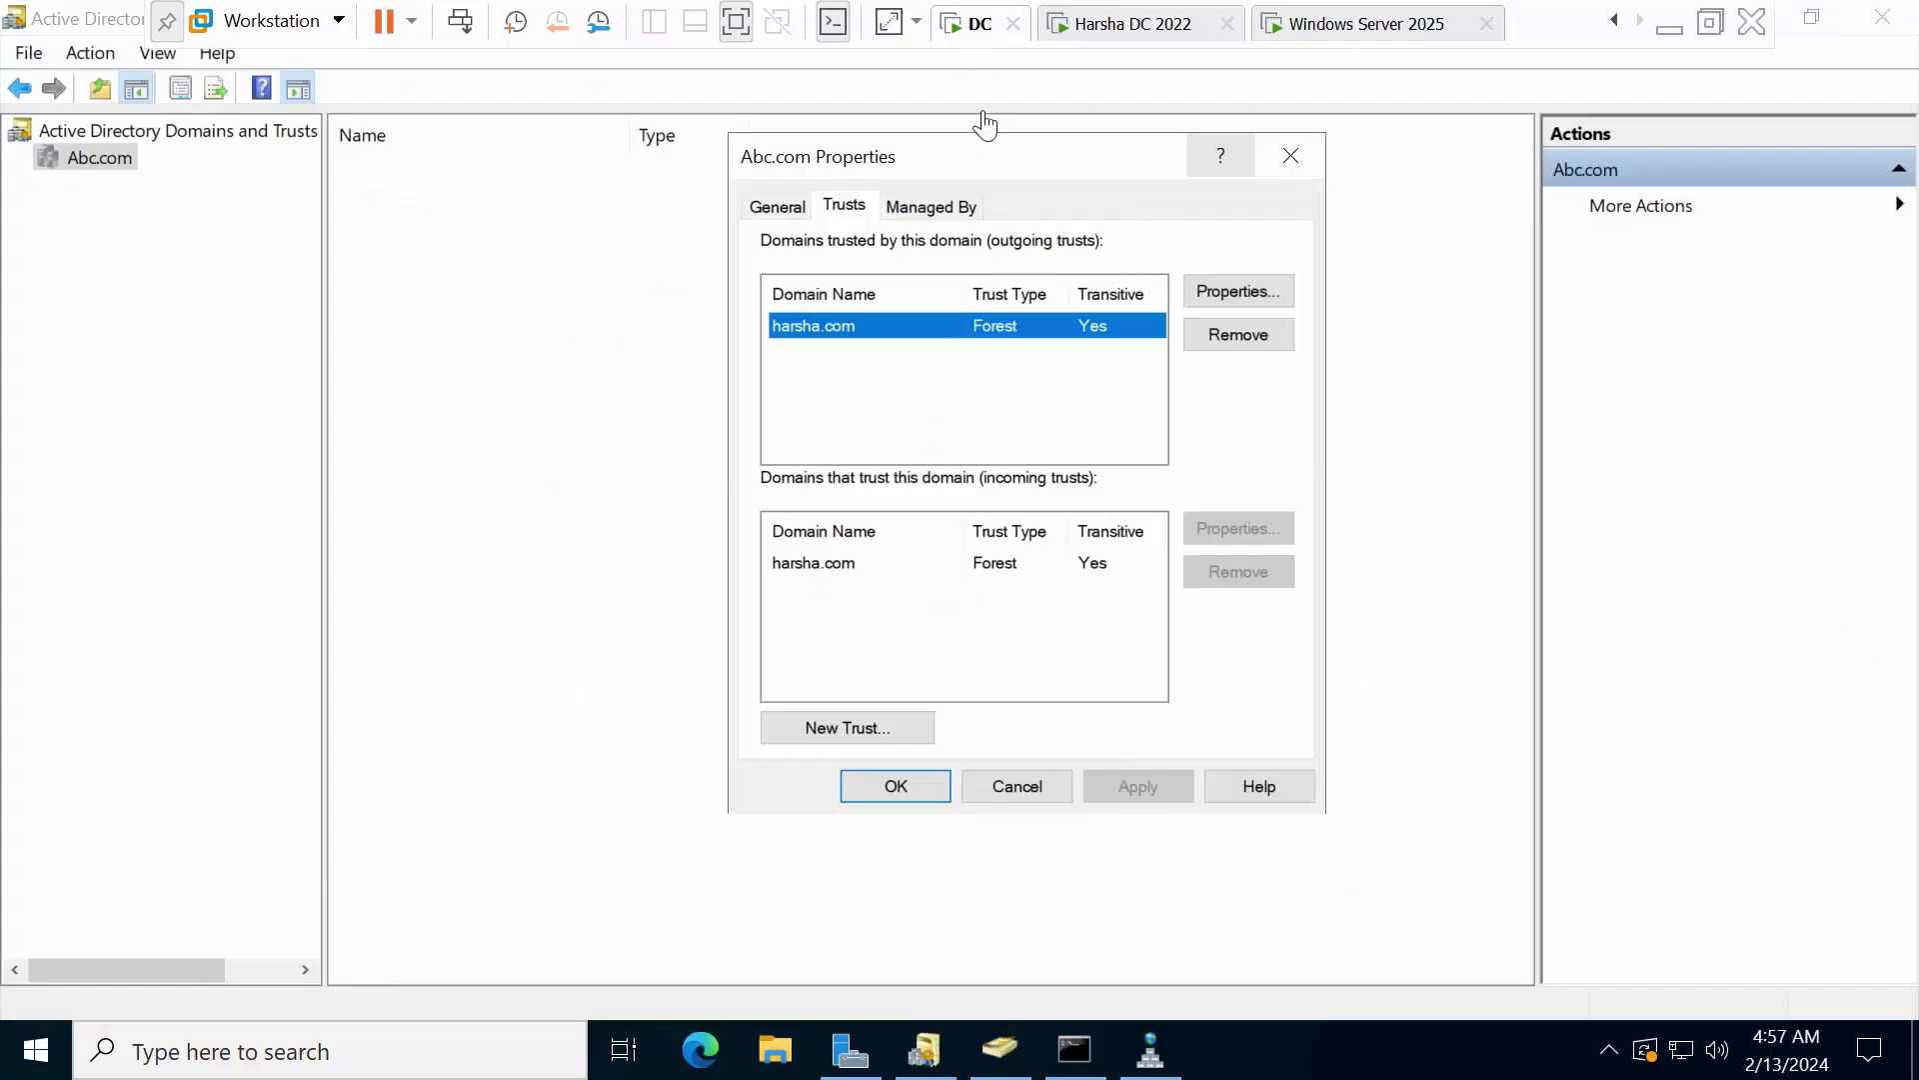
Validate the outgoing harsha.com trust without credentials and accept updating name suffix routing.
left_click(1233, 290)
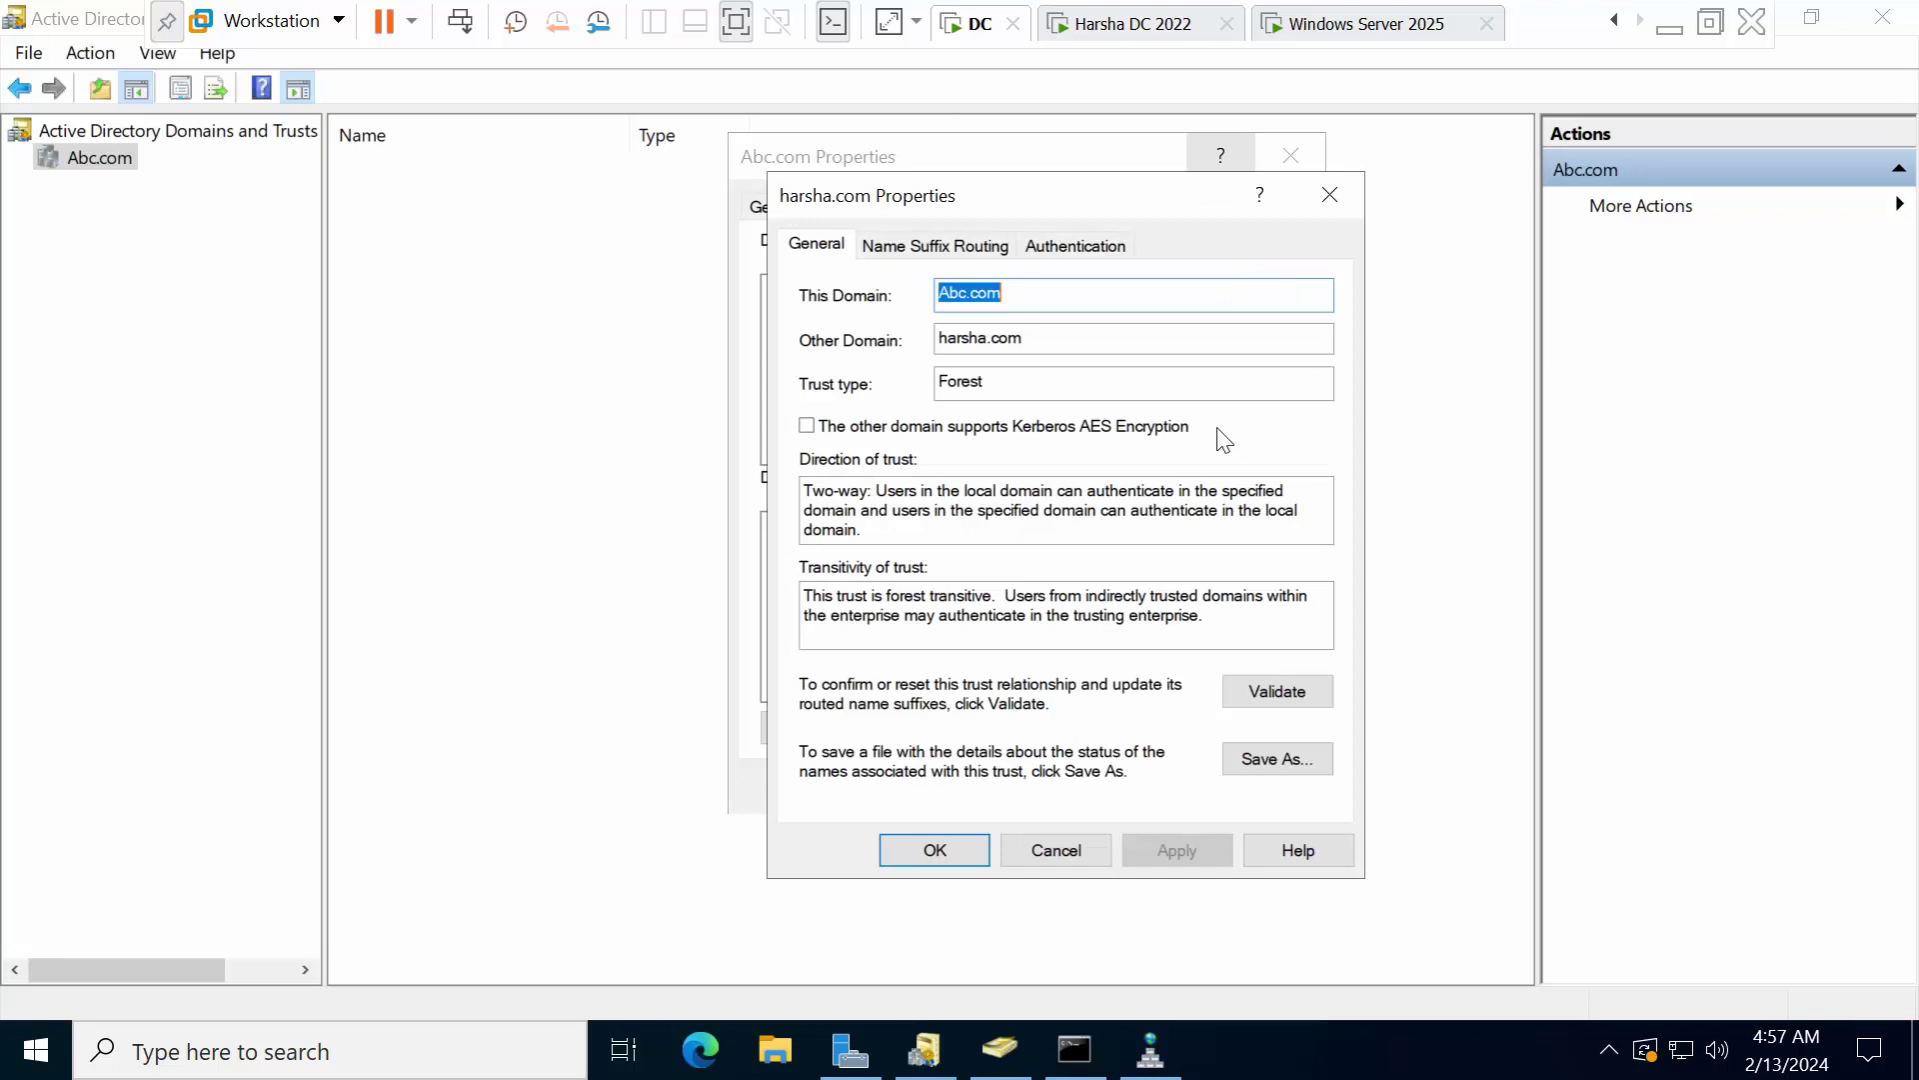
left_click(1275, 690)
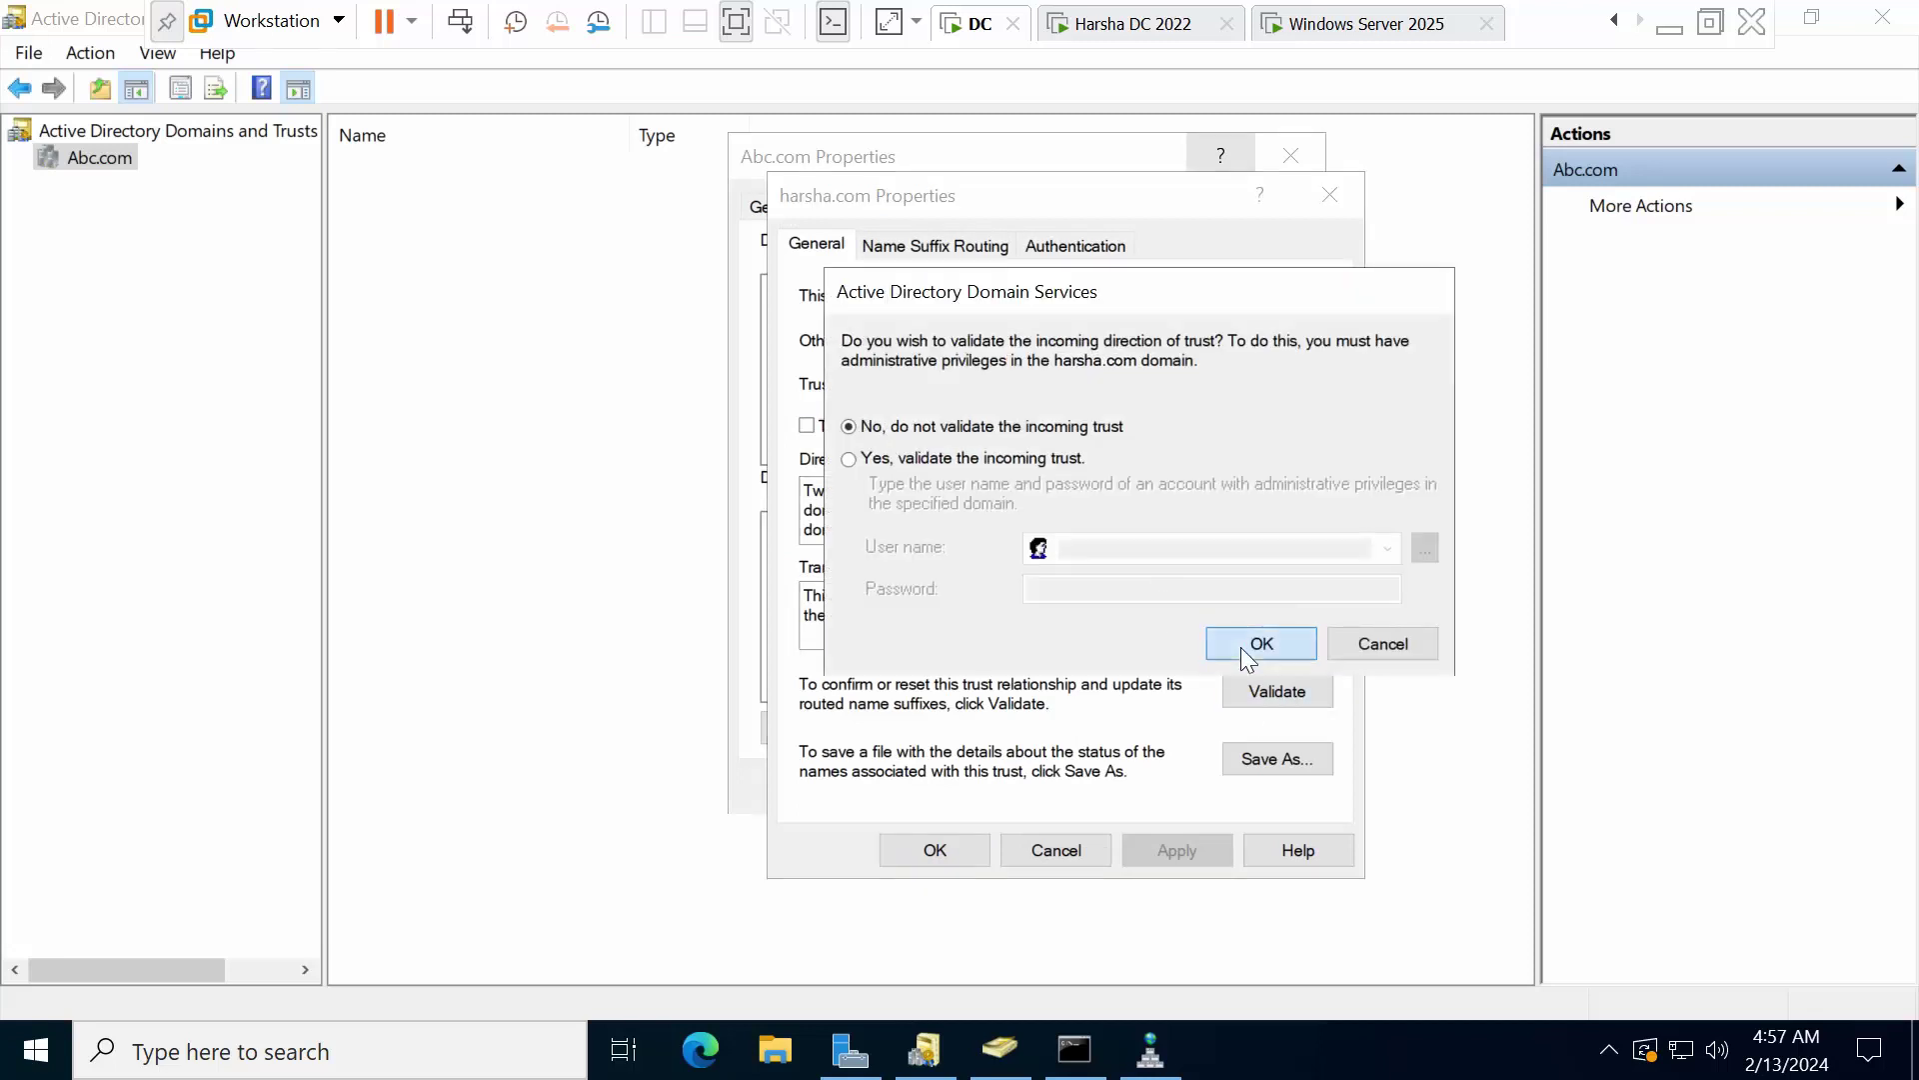
left_click(1243, 646)
left_click(1222, 728)
left_click(1029, 801)
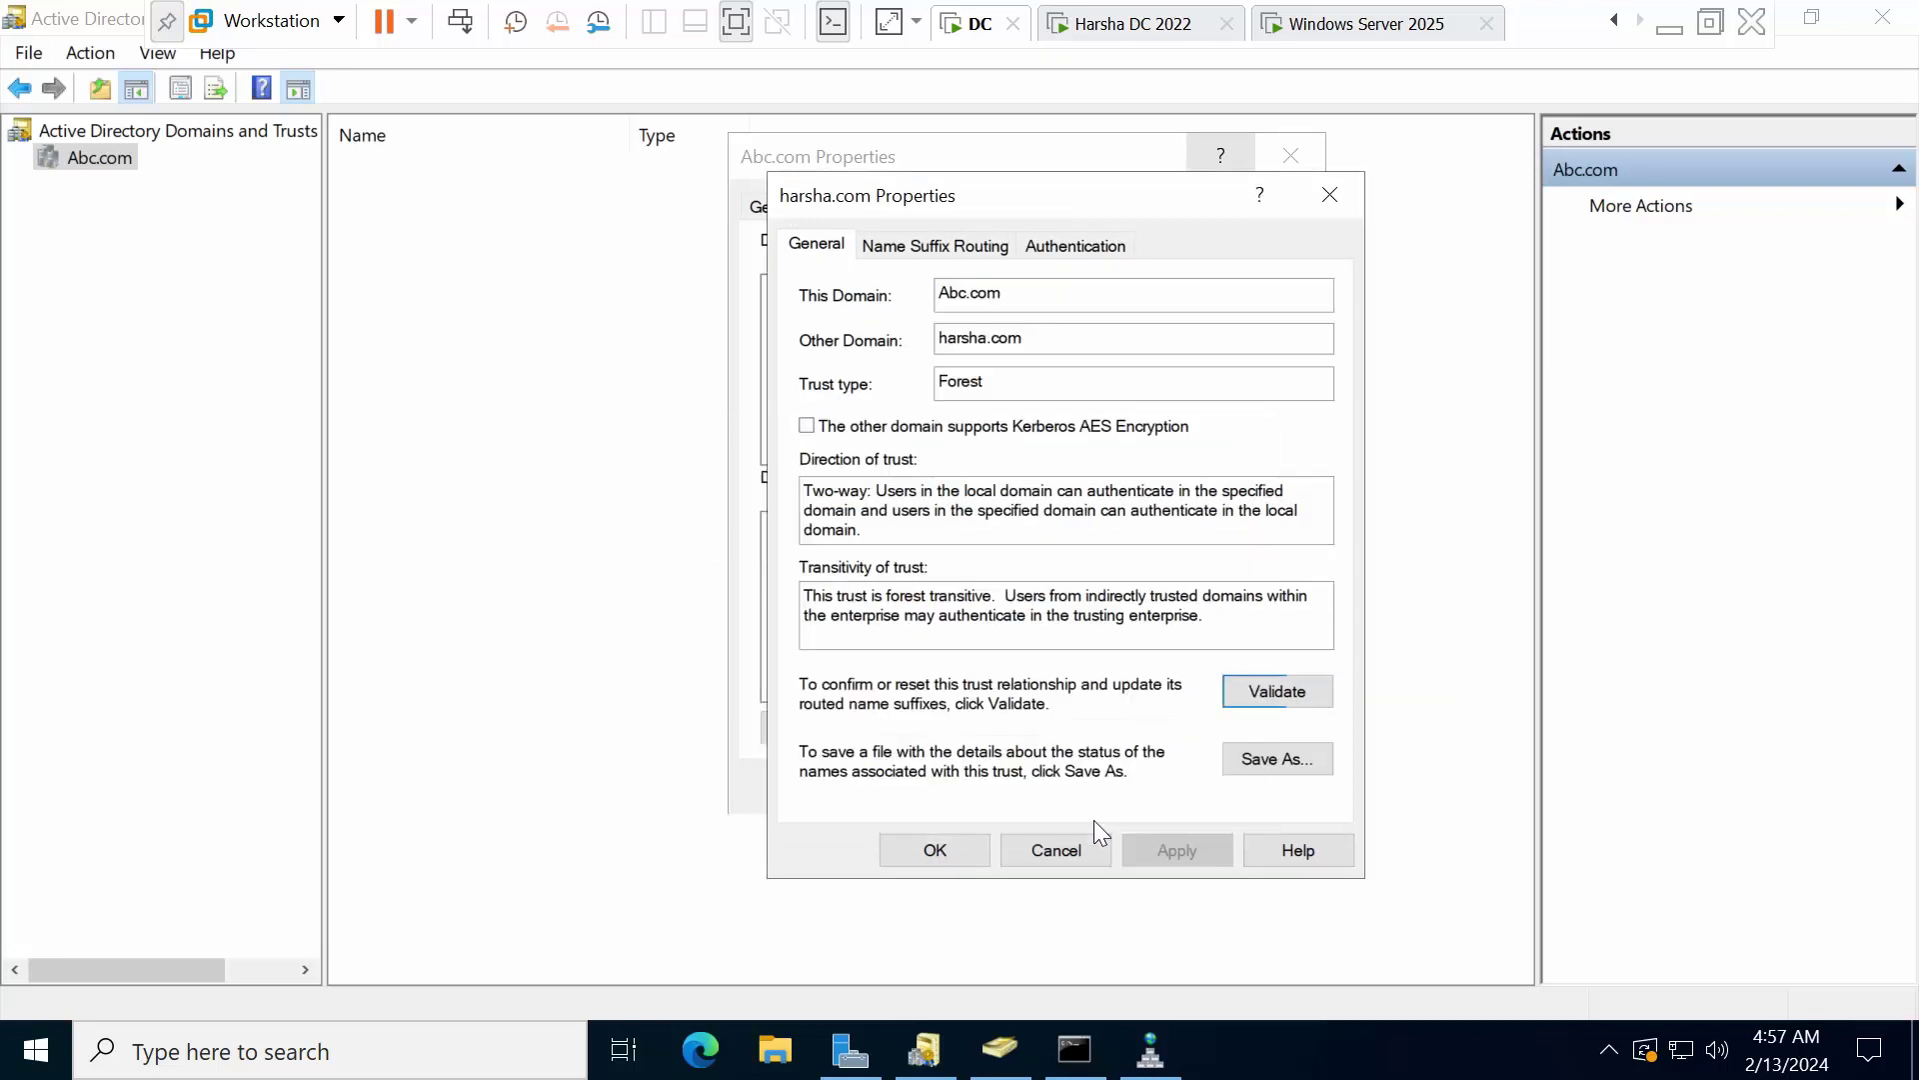
left_click(935, 849)
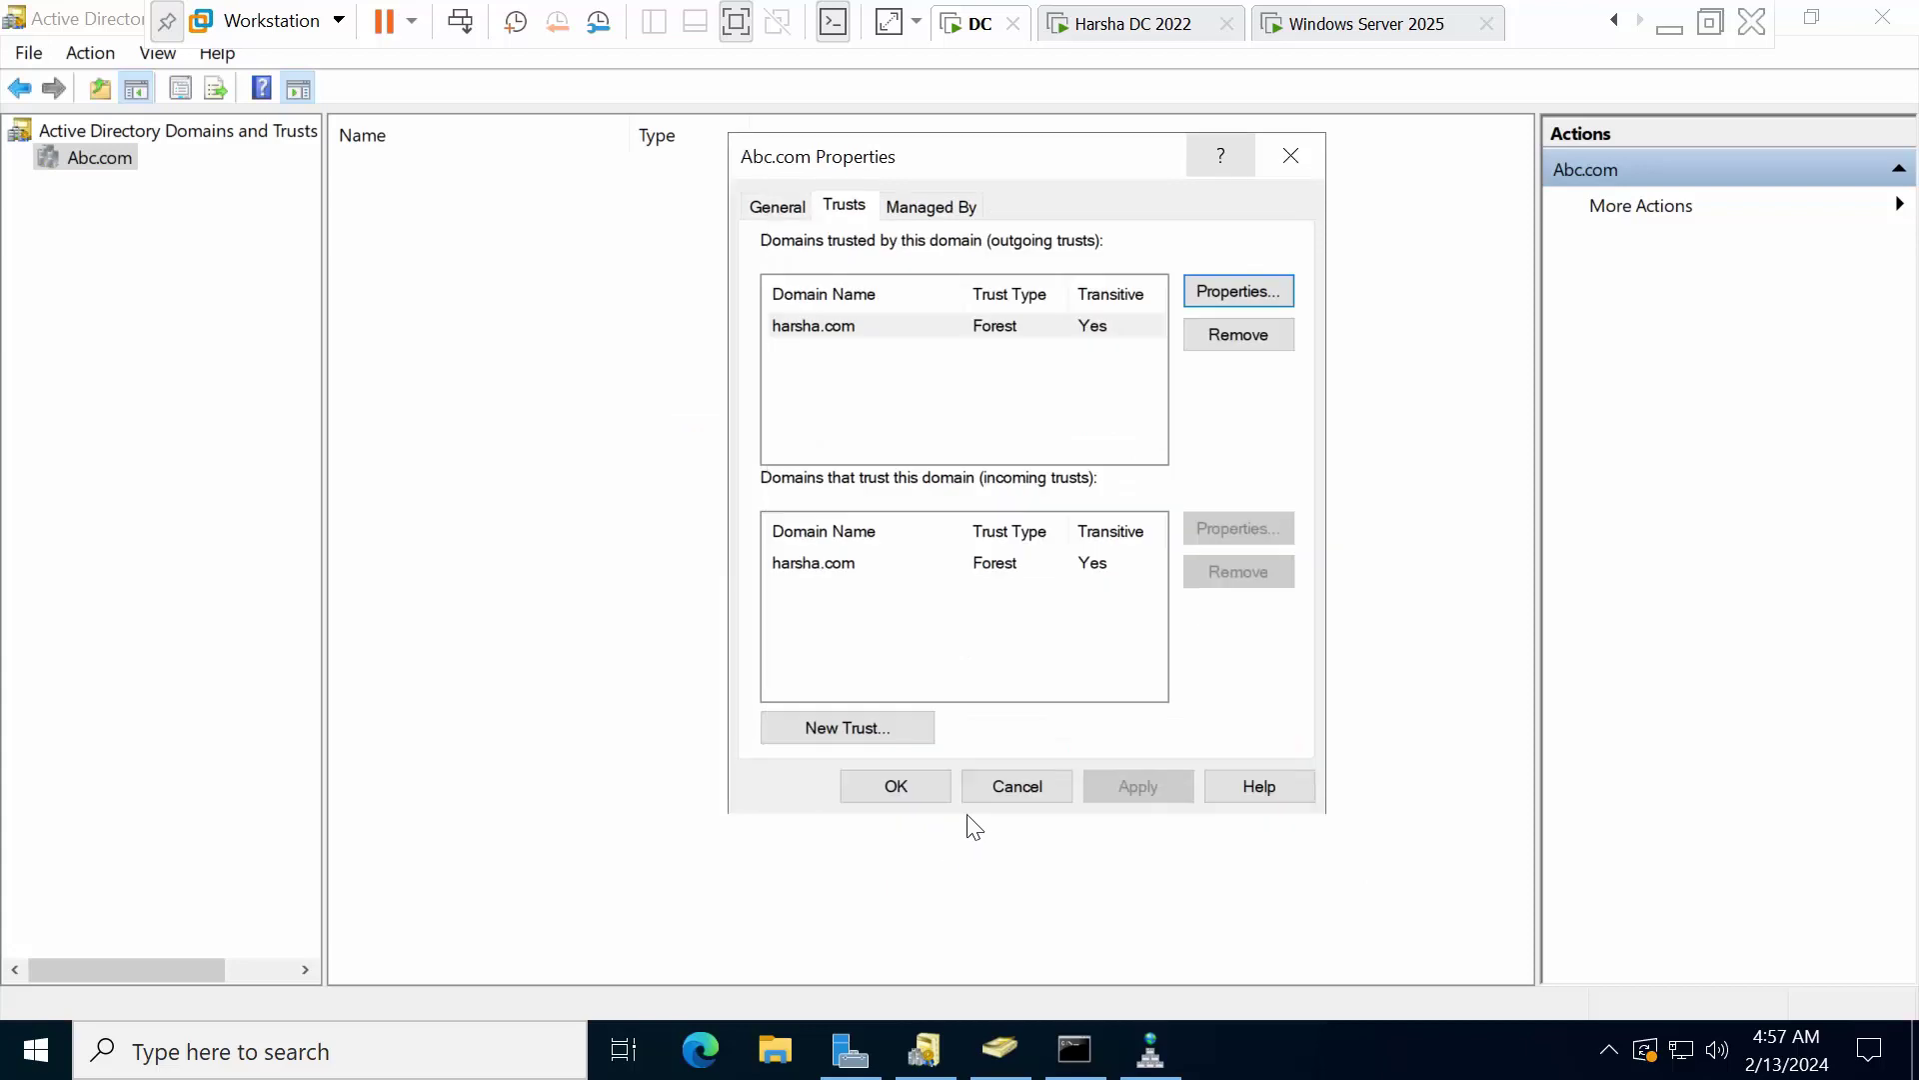
Validate the incoming harsha.com trust the same way and close the Abc.com domain properties.
left_click(845, 564)
left_click(1210, 528)
left_click(1275, 688)
left_click(1243, 645)
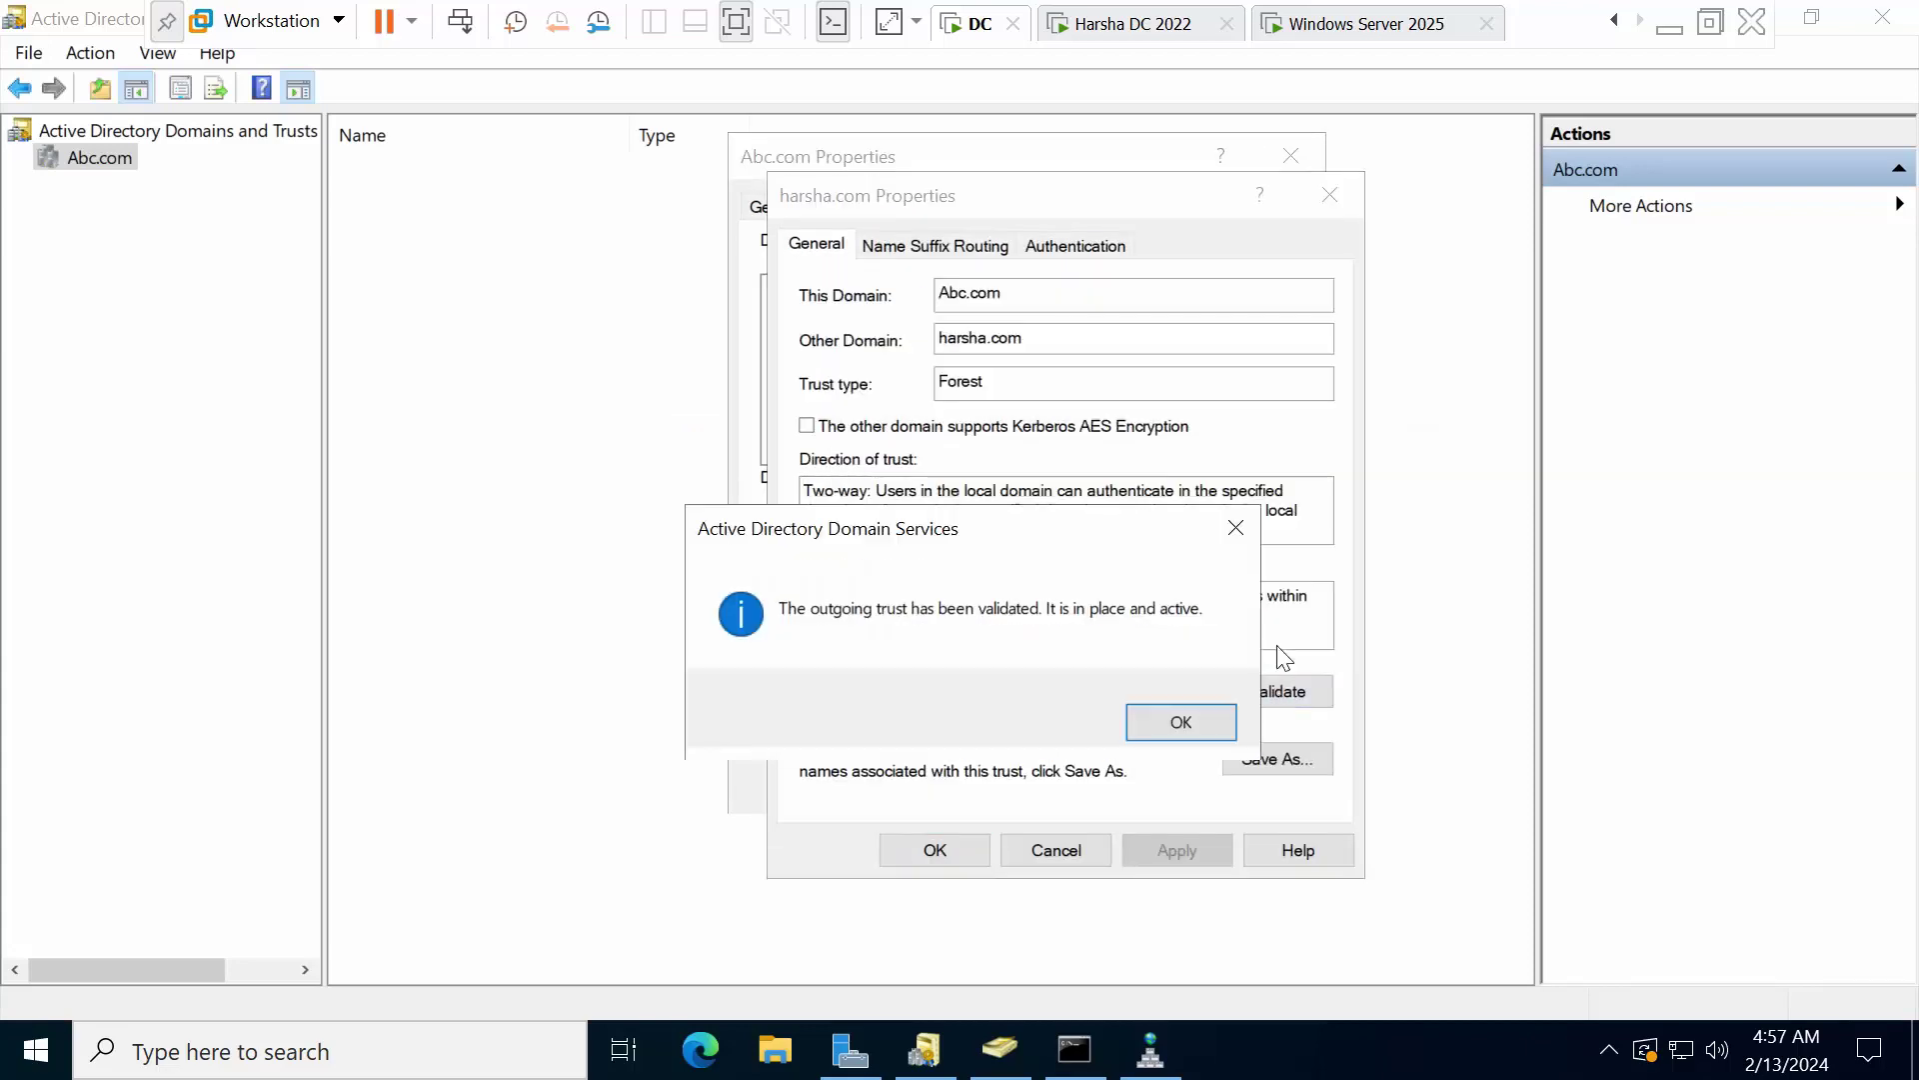
left_click(1196, 723)
left_click(1046, 810)
left_click(933, 841)
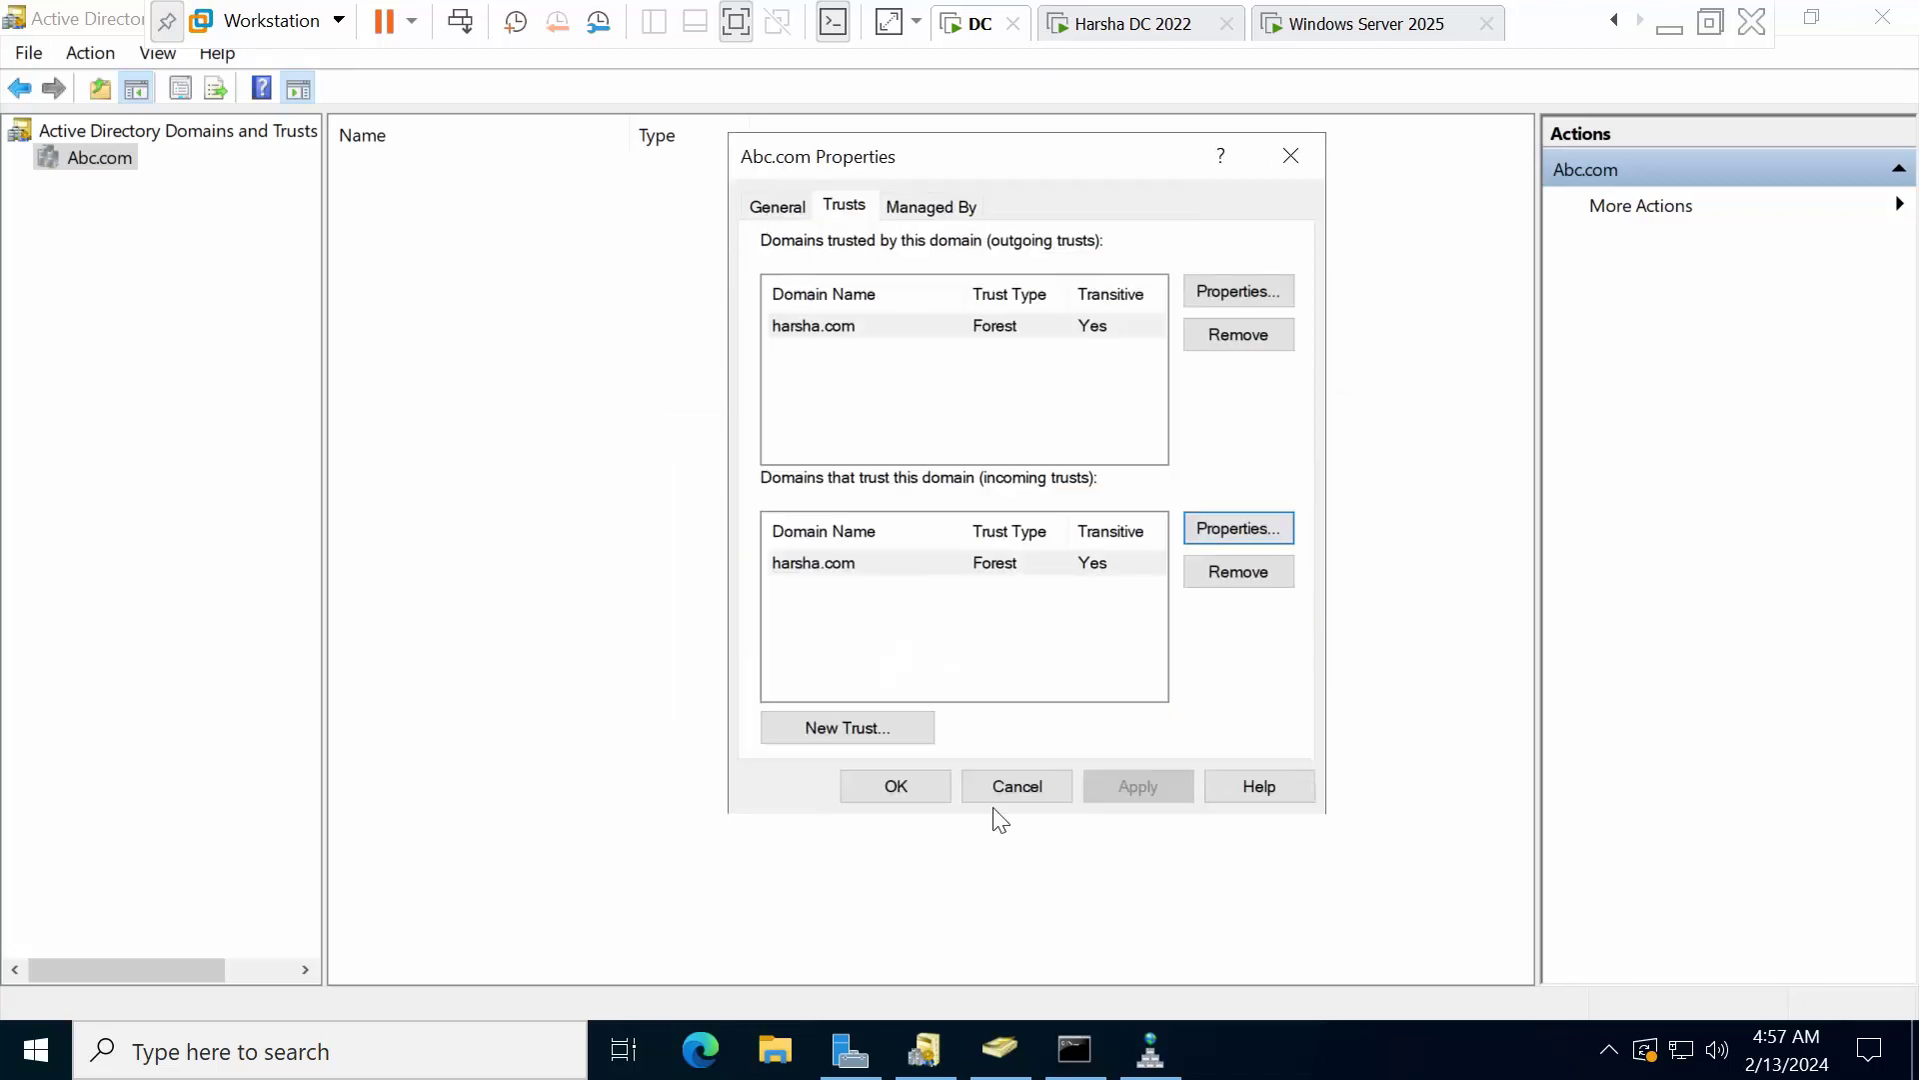
left_click(890, 785)
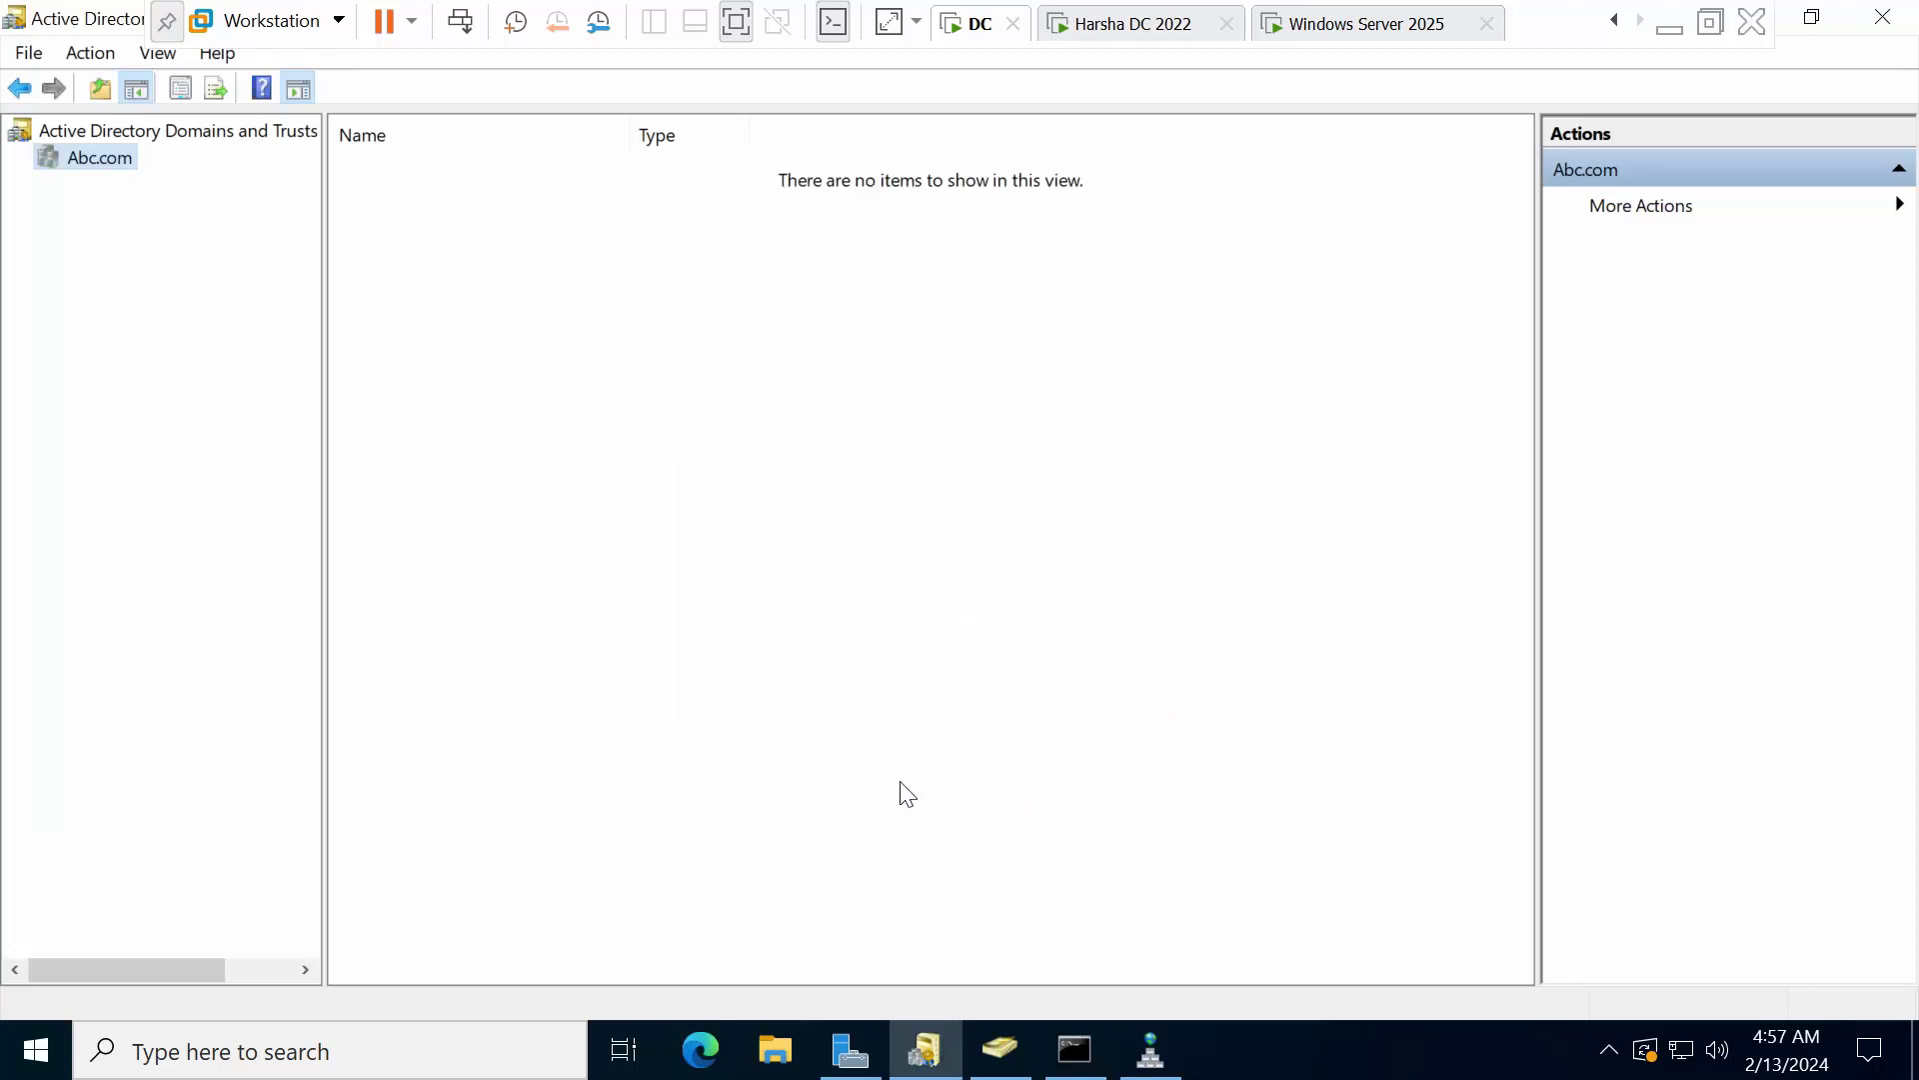
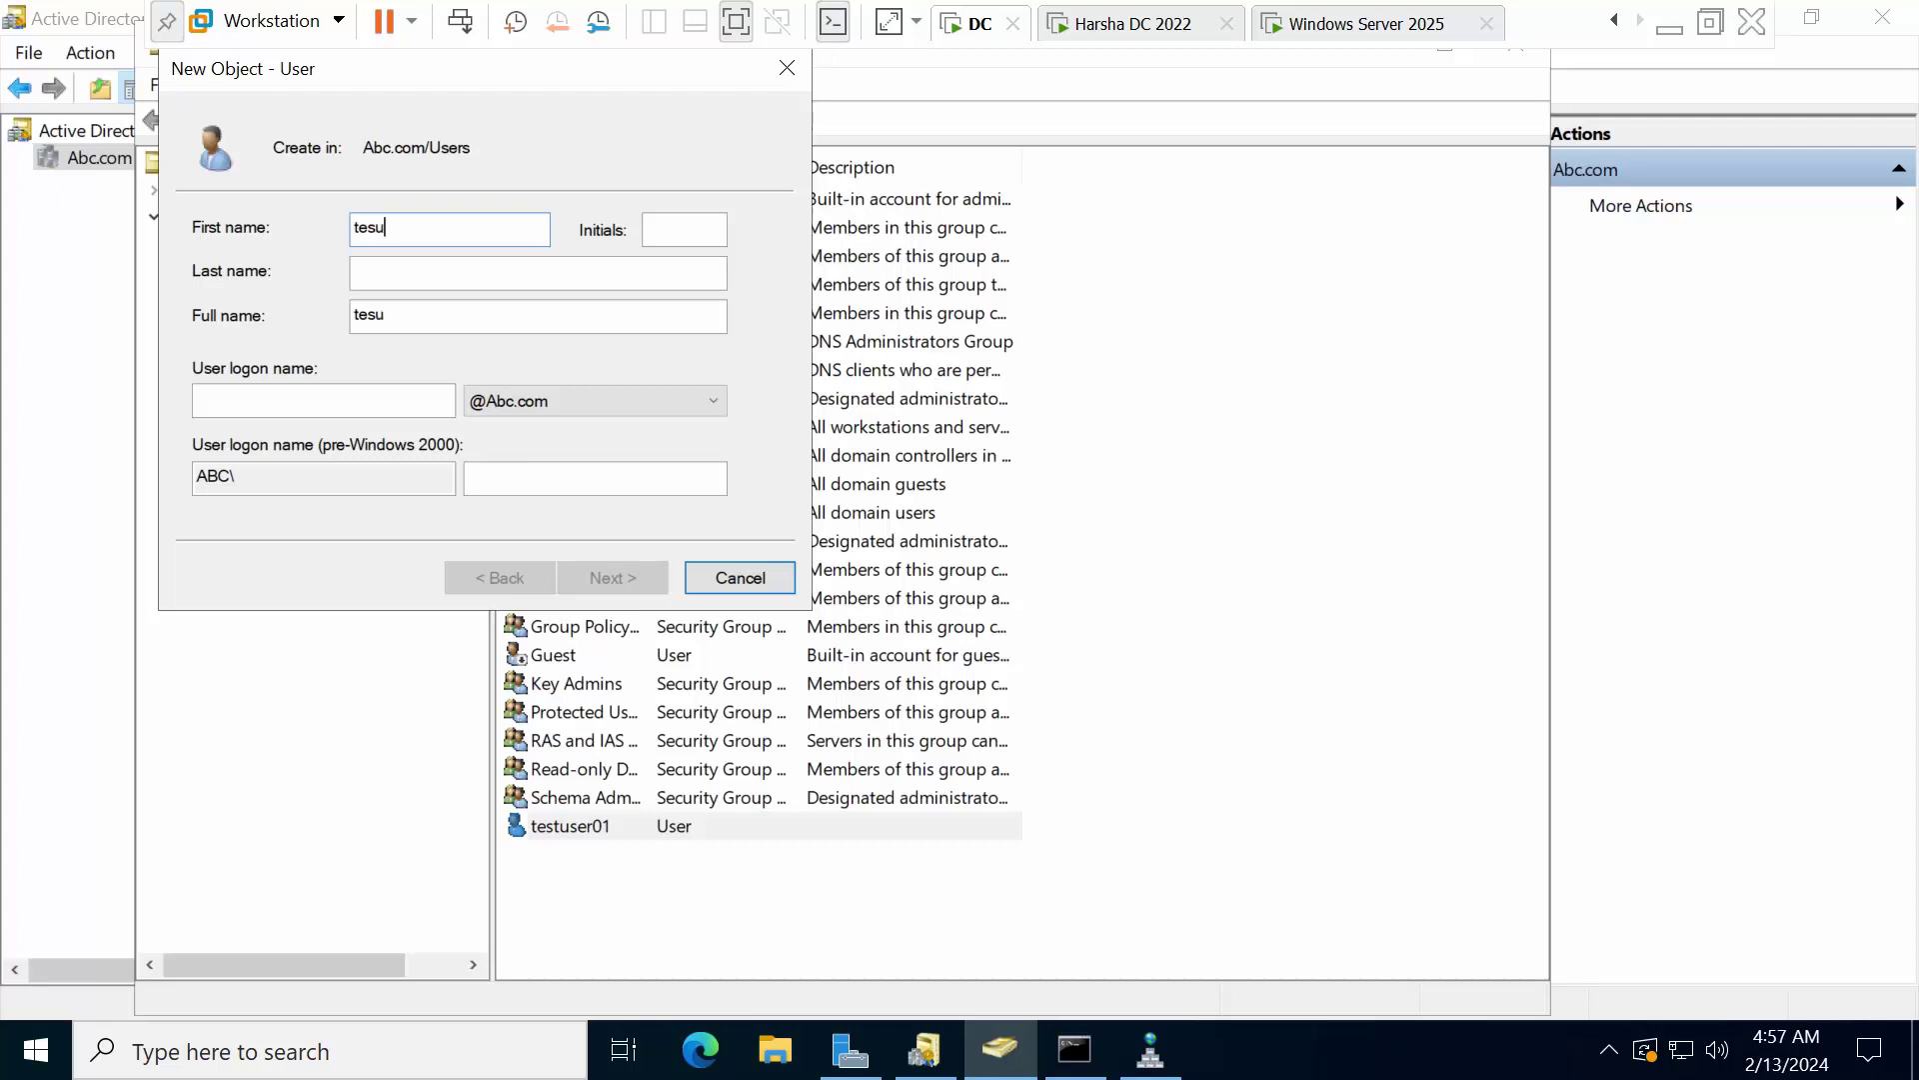
Correct the first name to user02 and enter the user logon name testuser02.
key("BackSpace")
key("BackSpace")
type("e")
key("BackSpace")
type("user02")
left_click(311, 401)
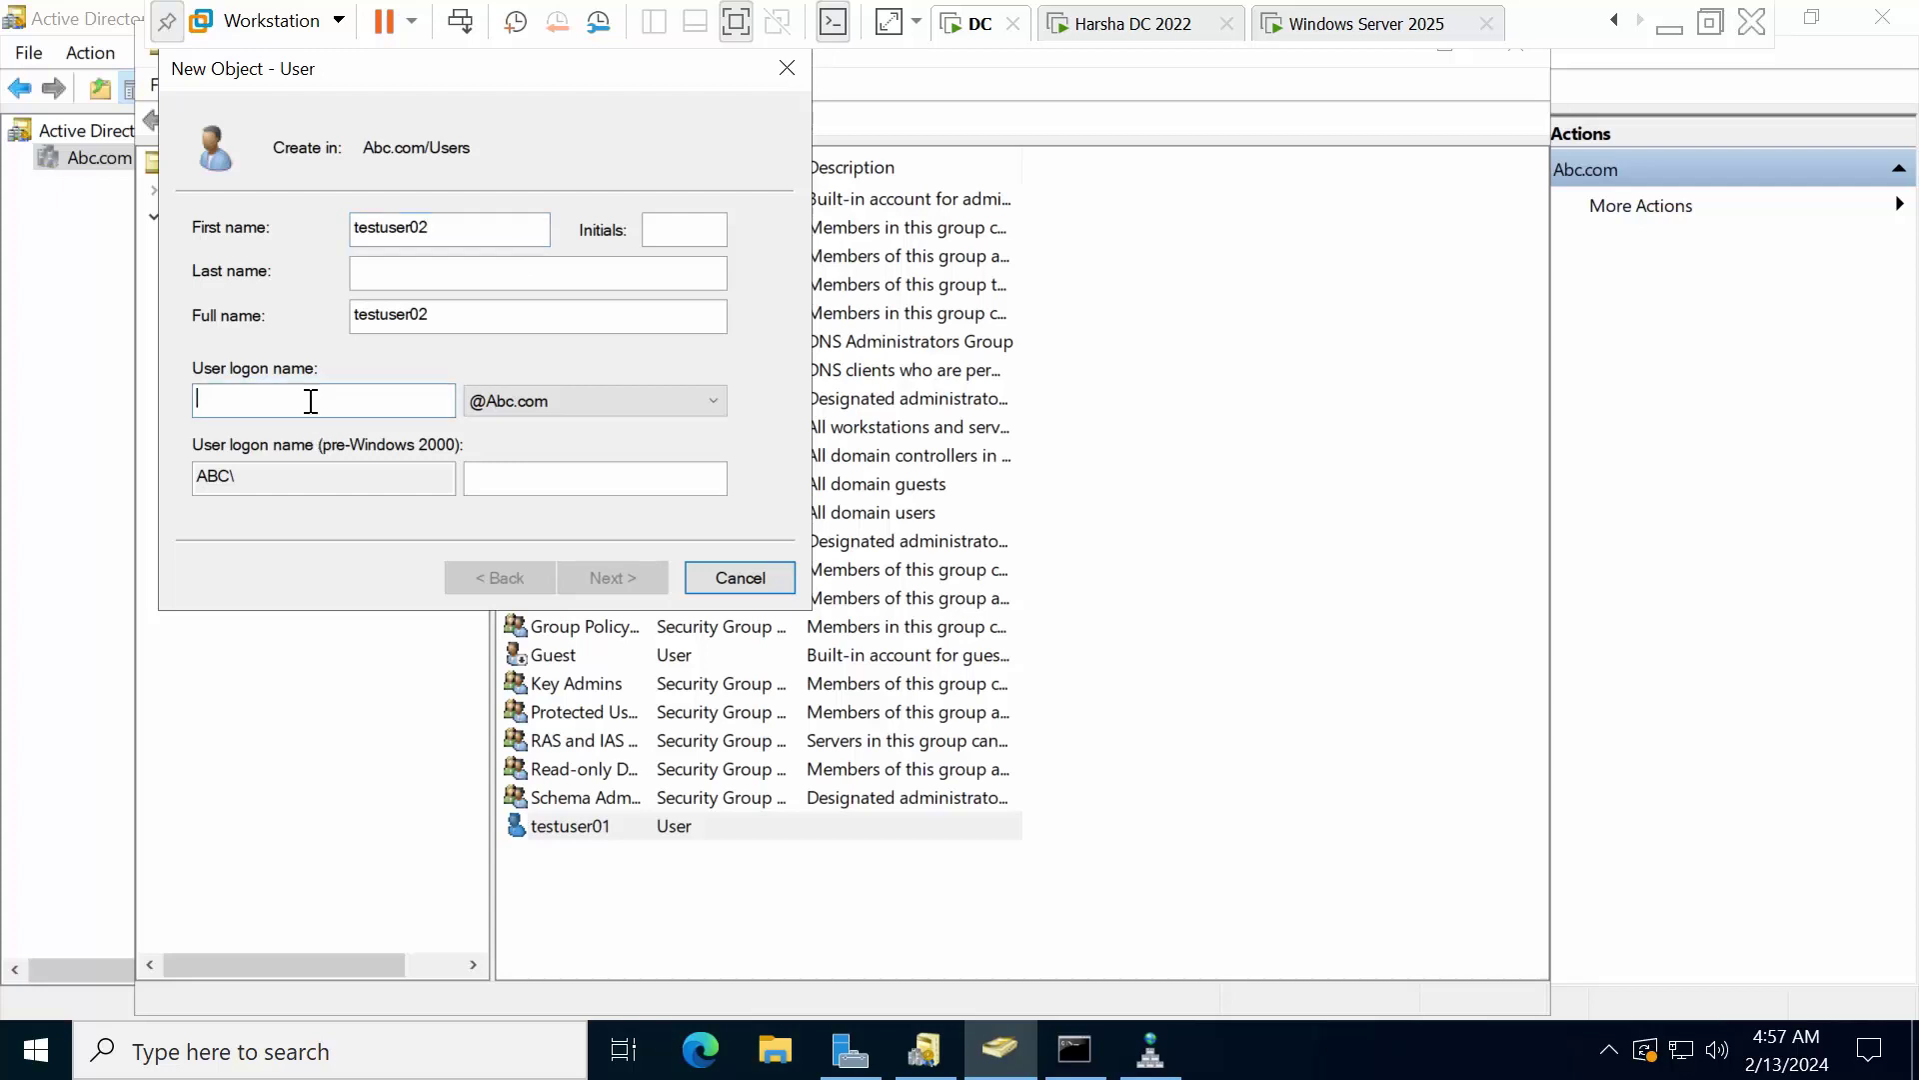
type("testu")
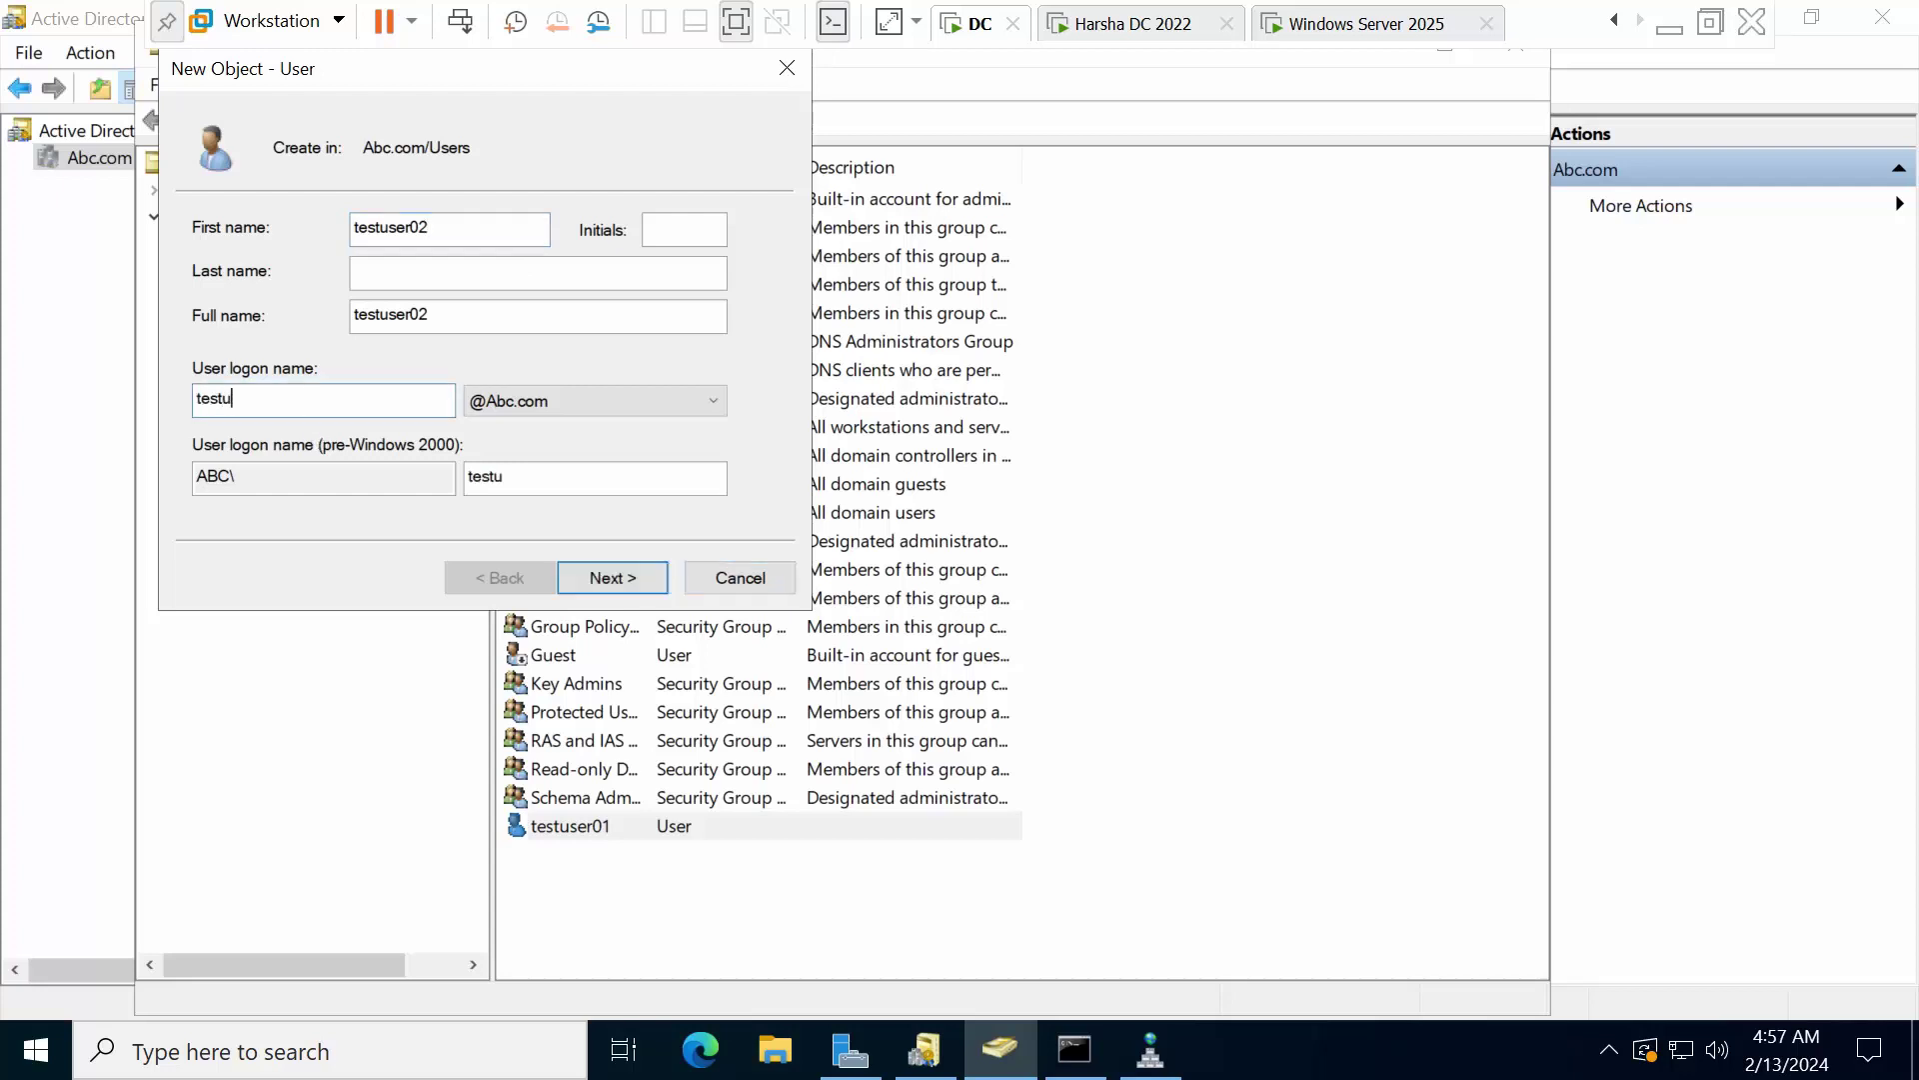
type("ser02")
Enter and confirm the password, with user cannot change it and password never expires.
left_click(612, 578)
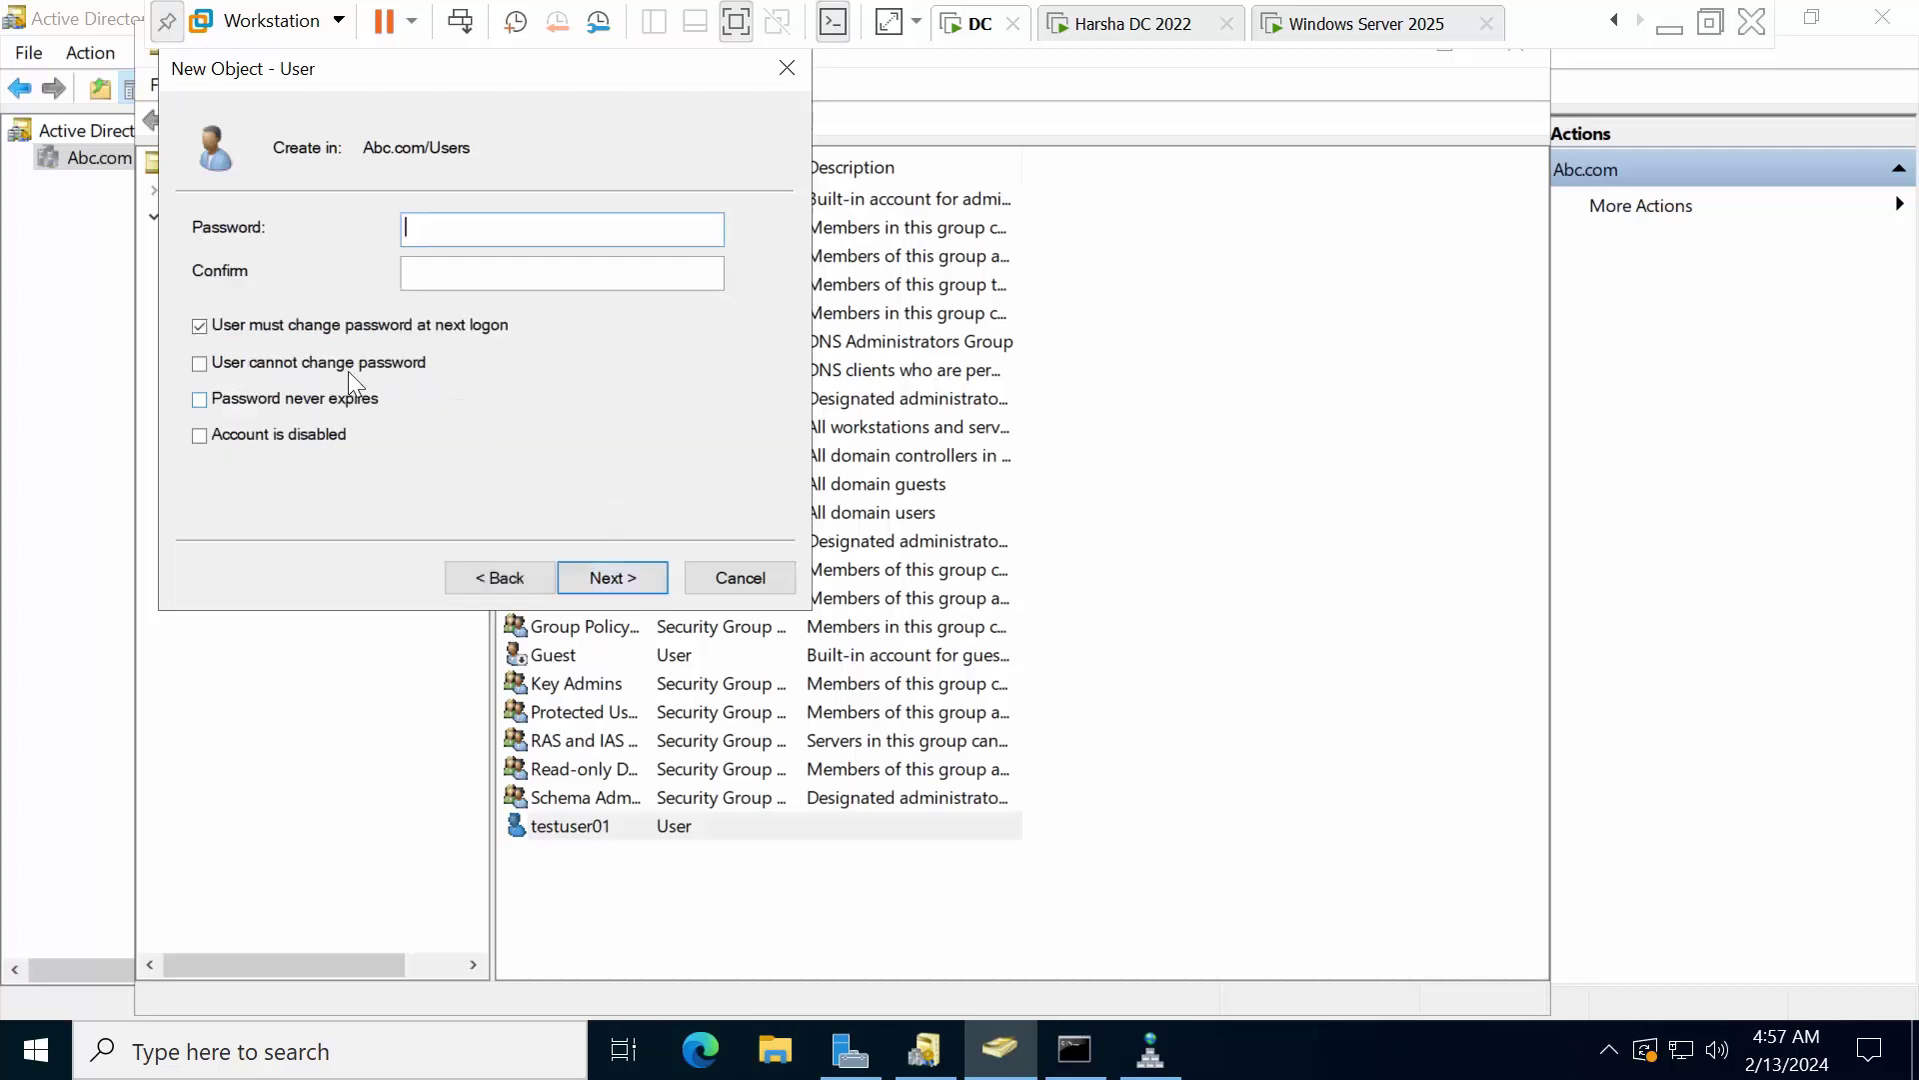
left_click(262, 364)
left_click(258, 398)
left_click(424, 222)
key("Tab")
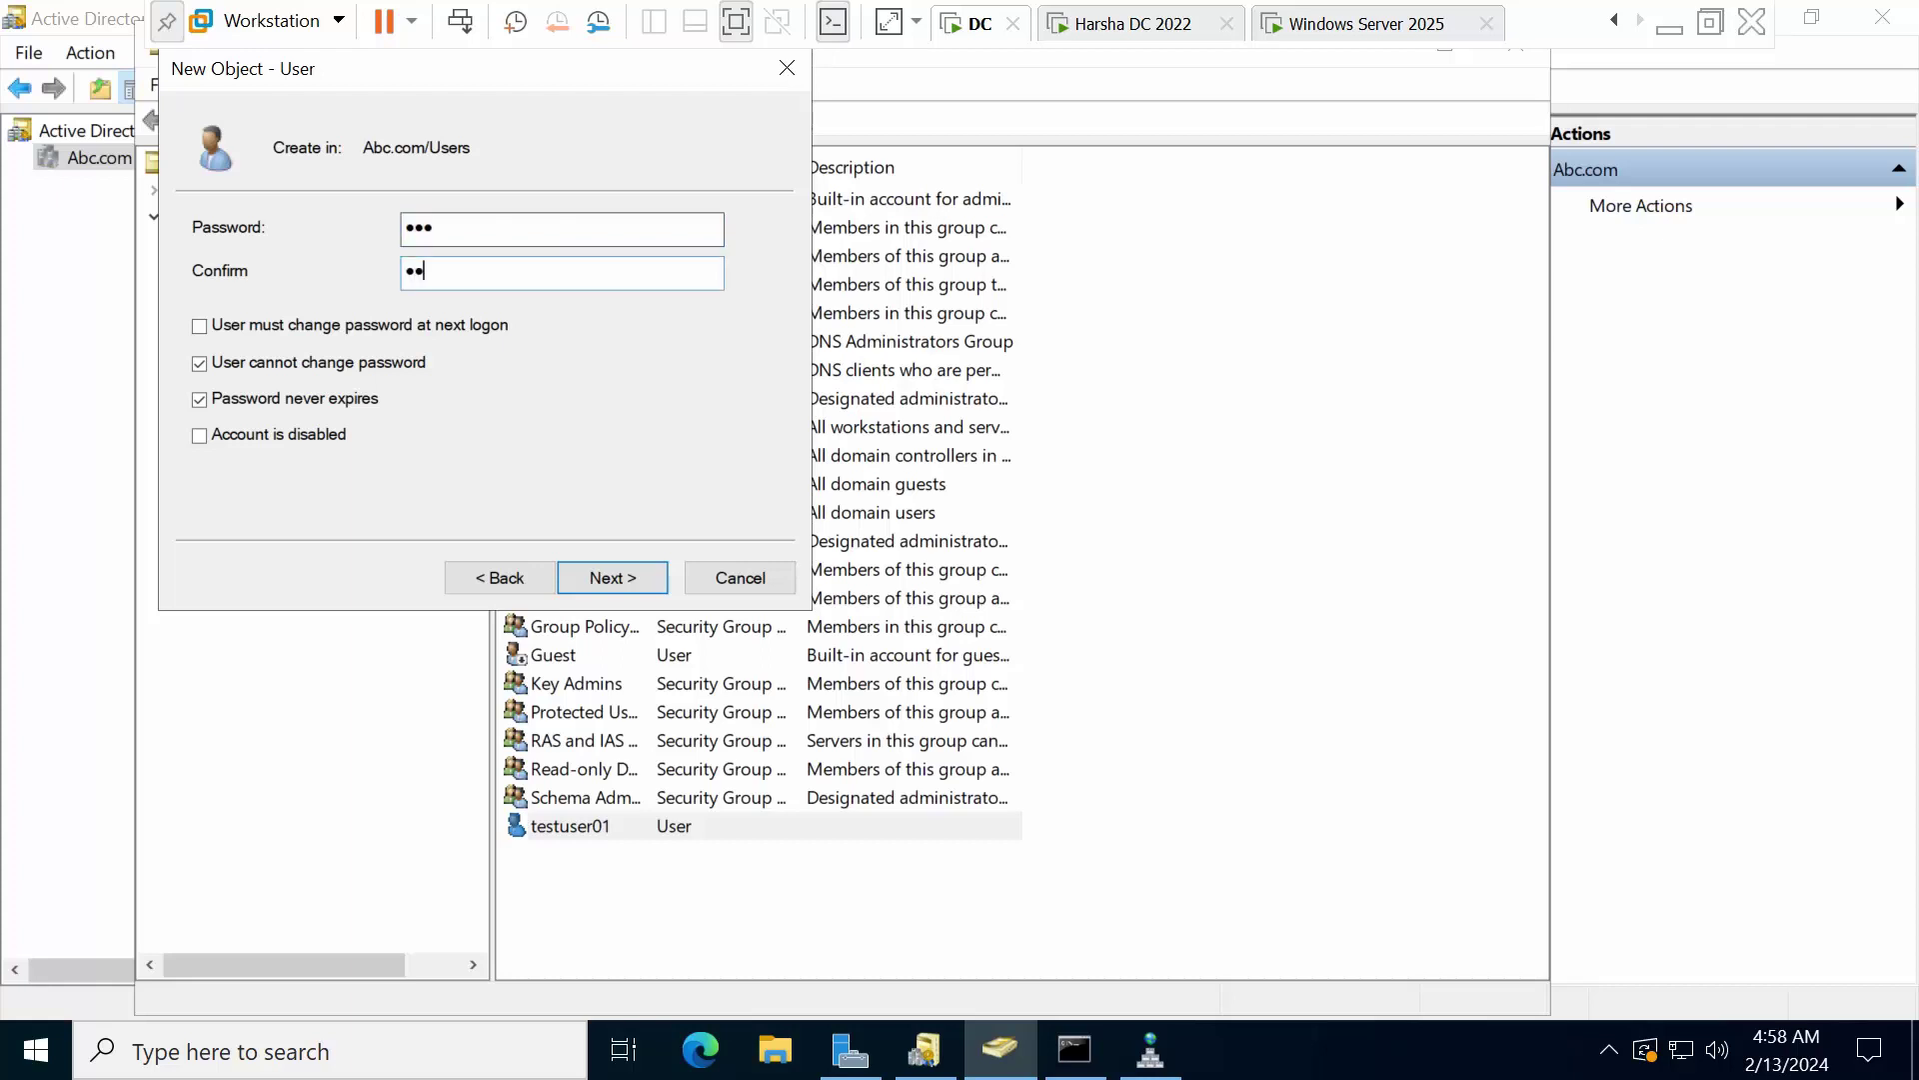
left_click(638, 570)
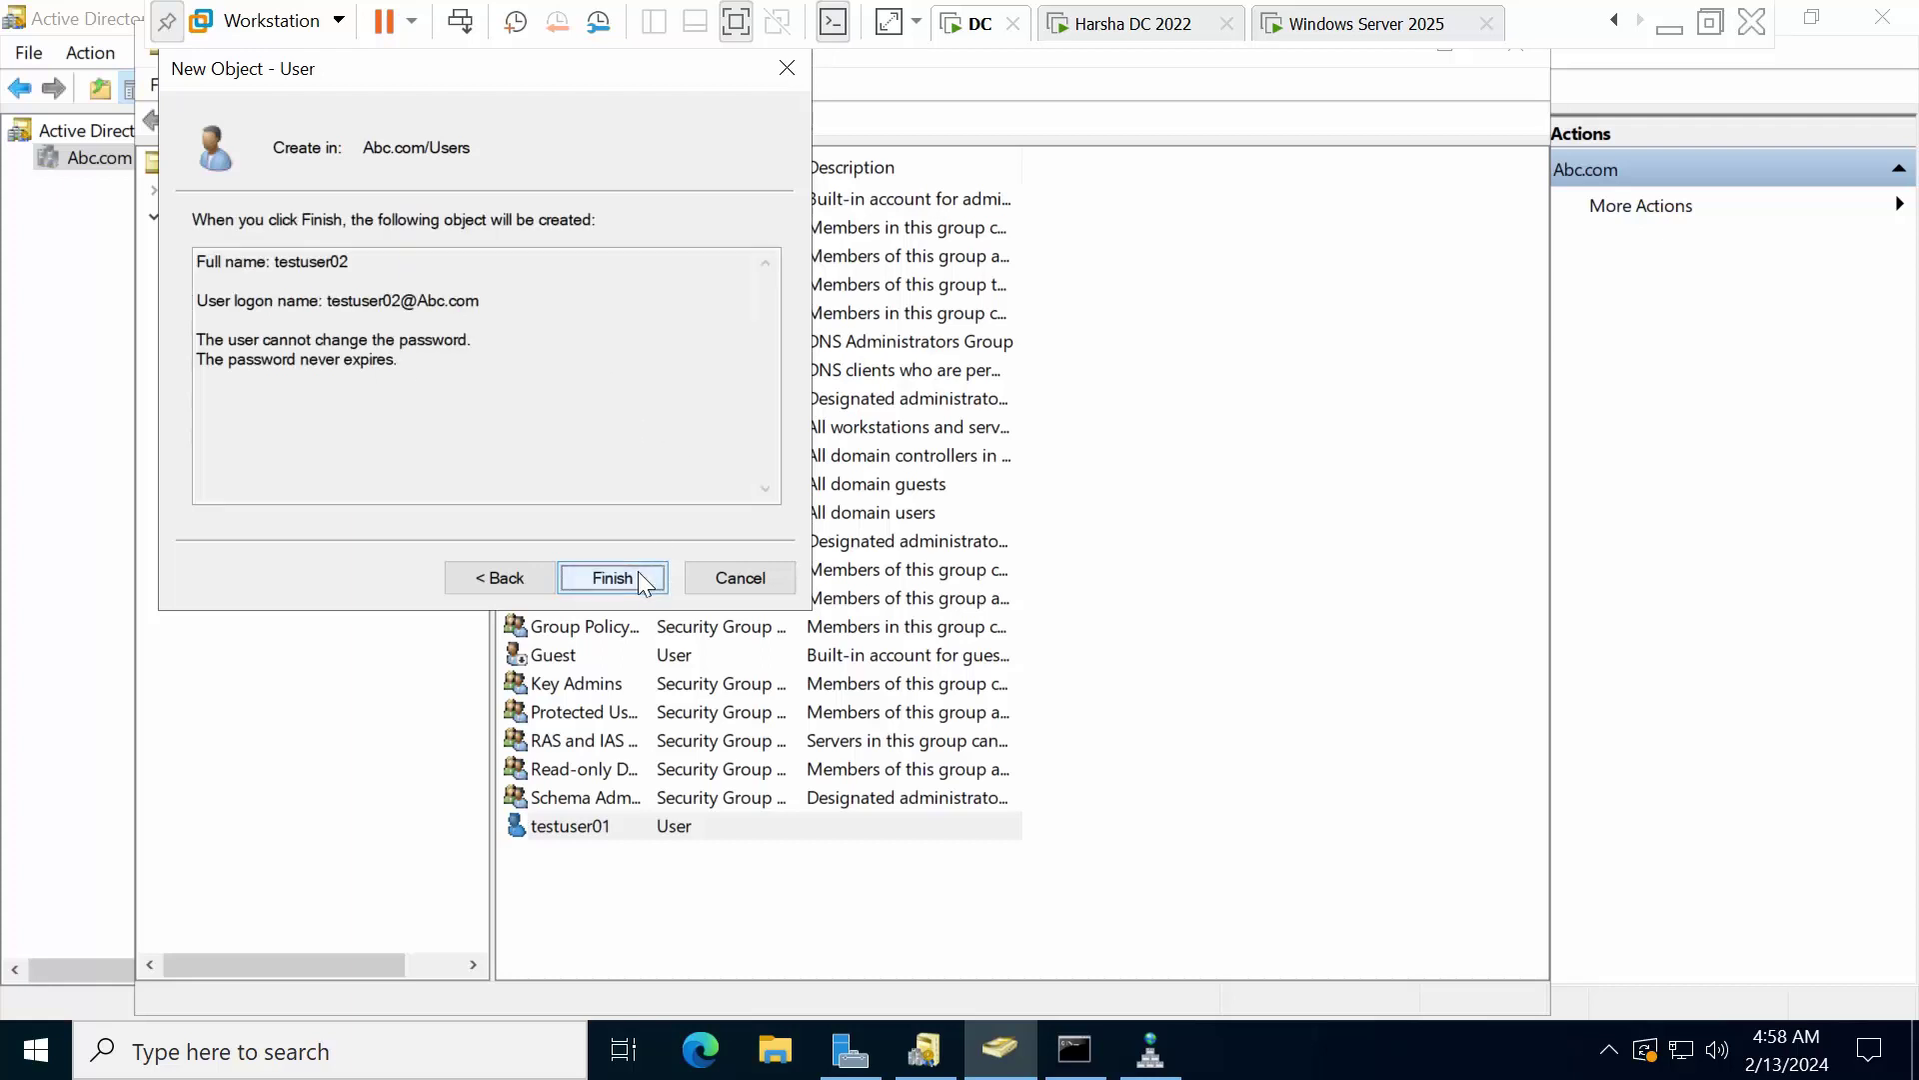
Create the testuser02 account, select it, and switch to the Windows Server 2025 VM.
left_click(637, 571)
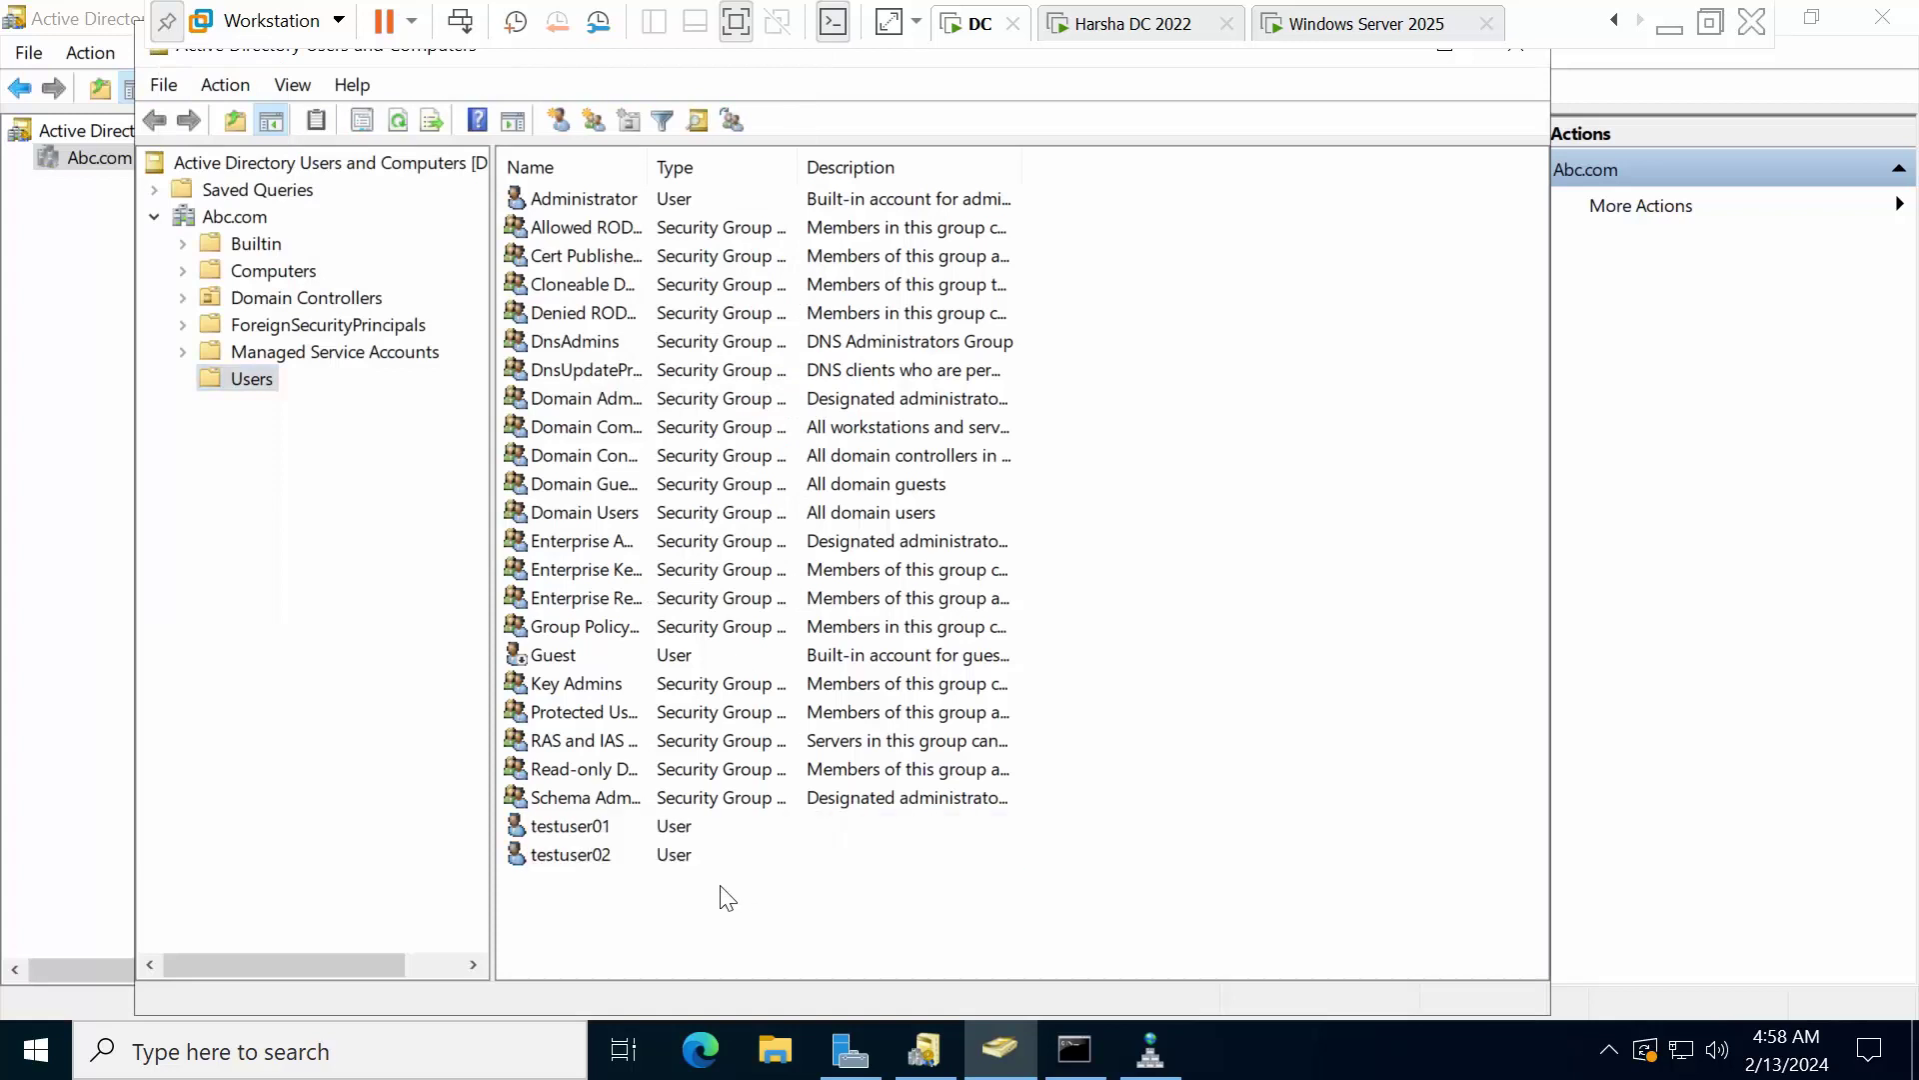
left_click(590, 858)
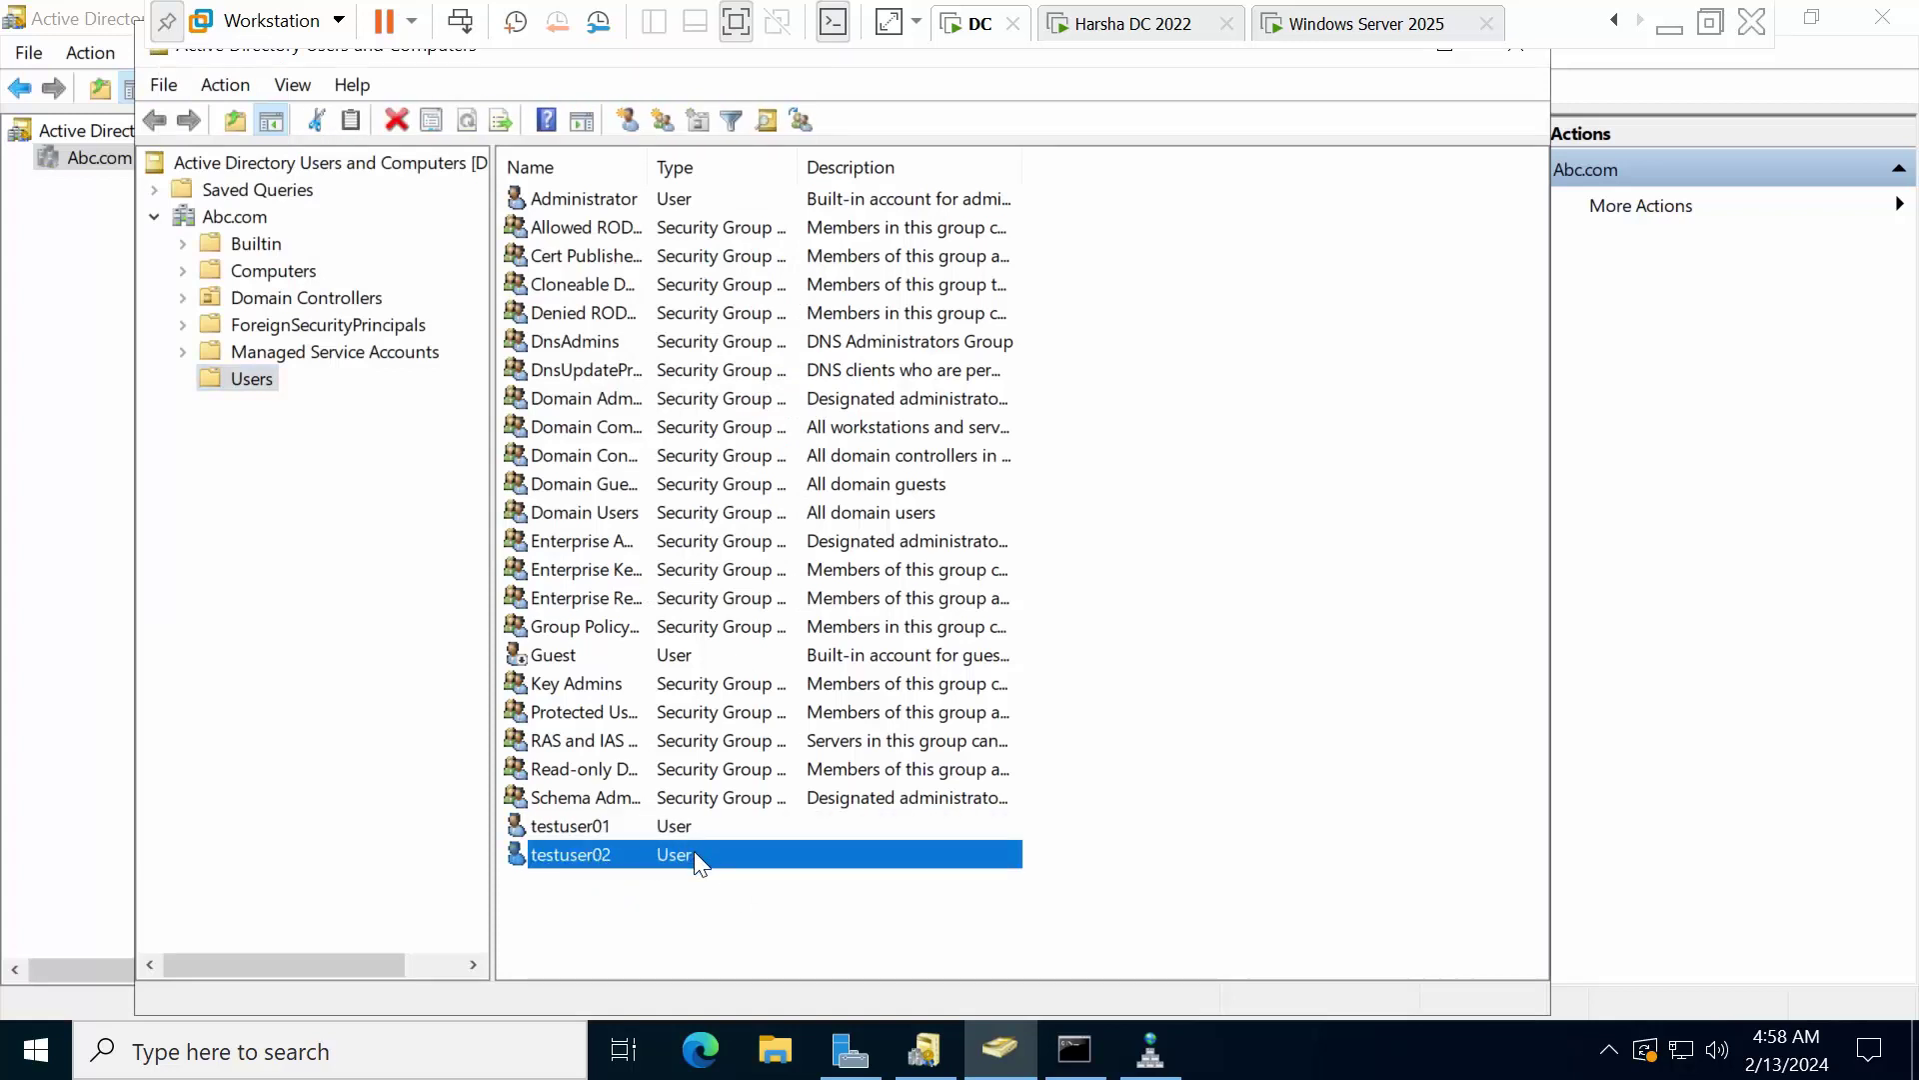
left_click(1404, 23)
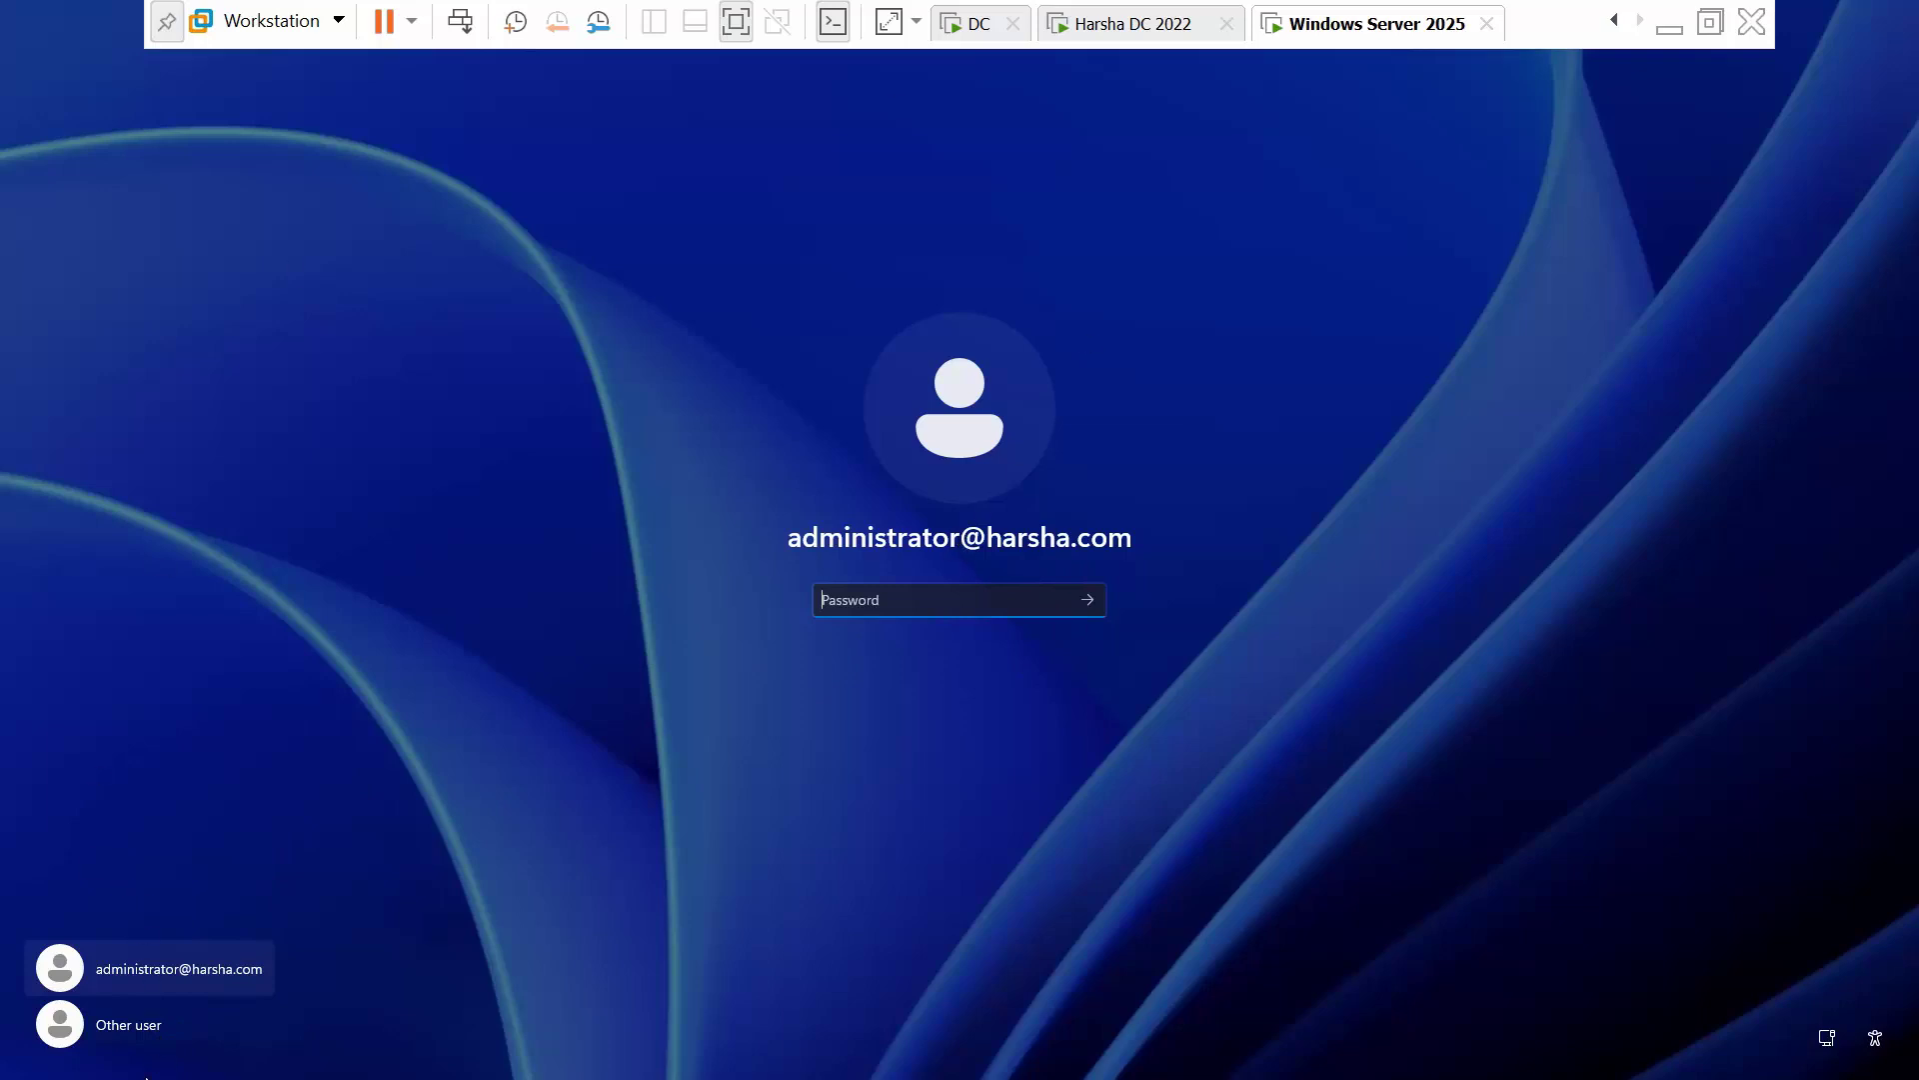
Sign in via Other user as testuser02 of abc.com with its password.
left_click(148, 1027)
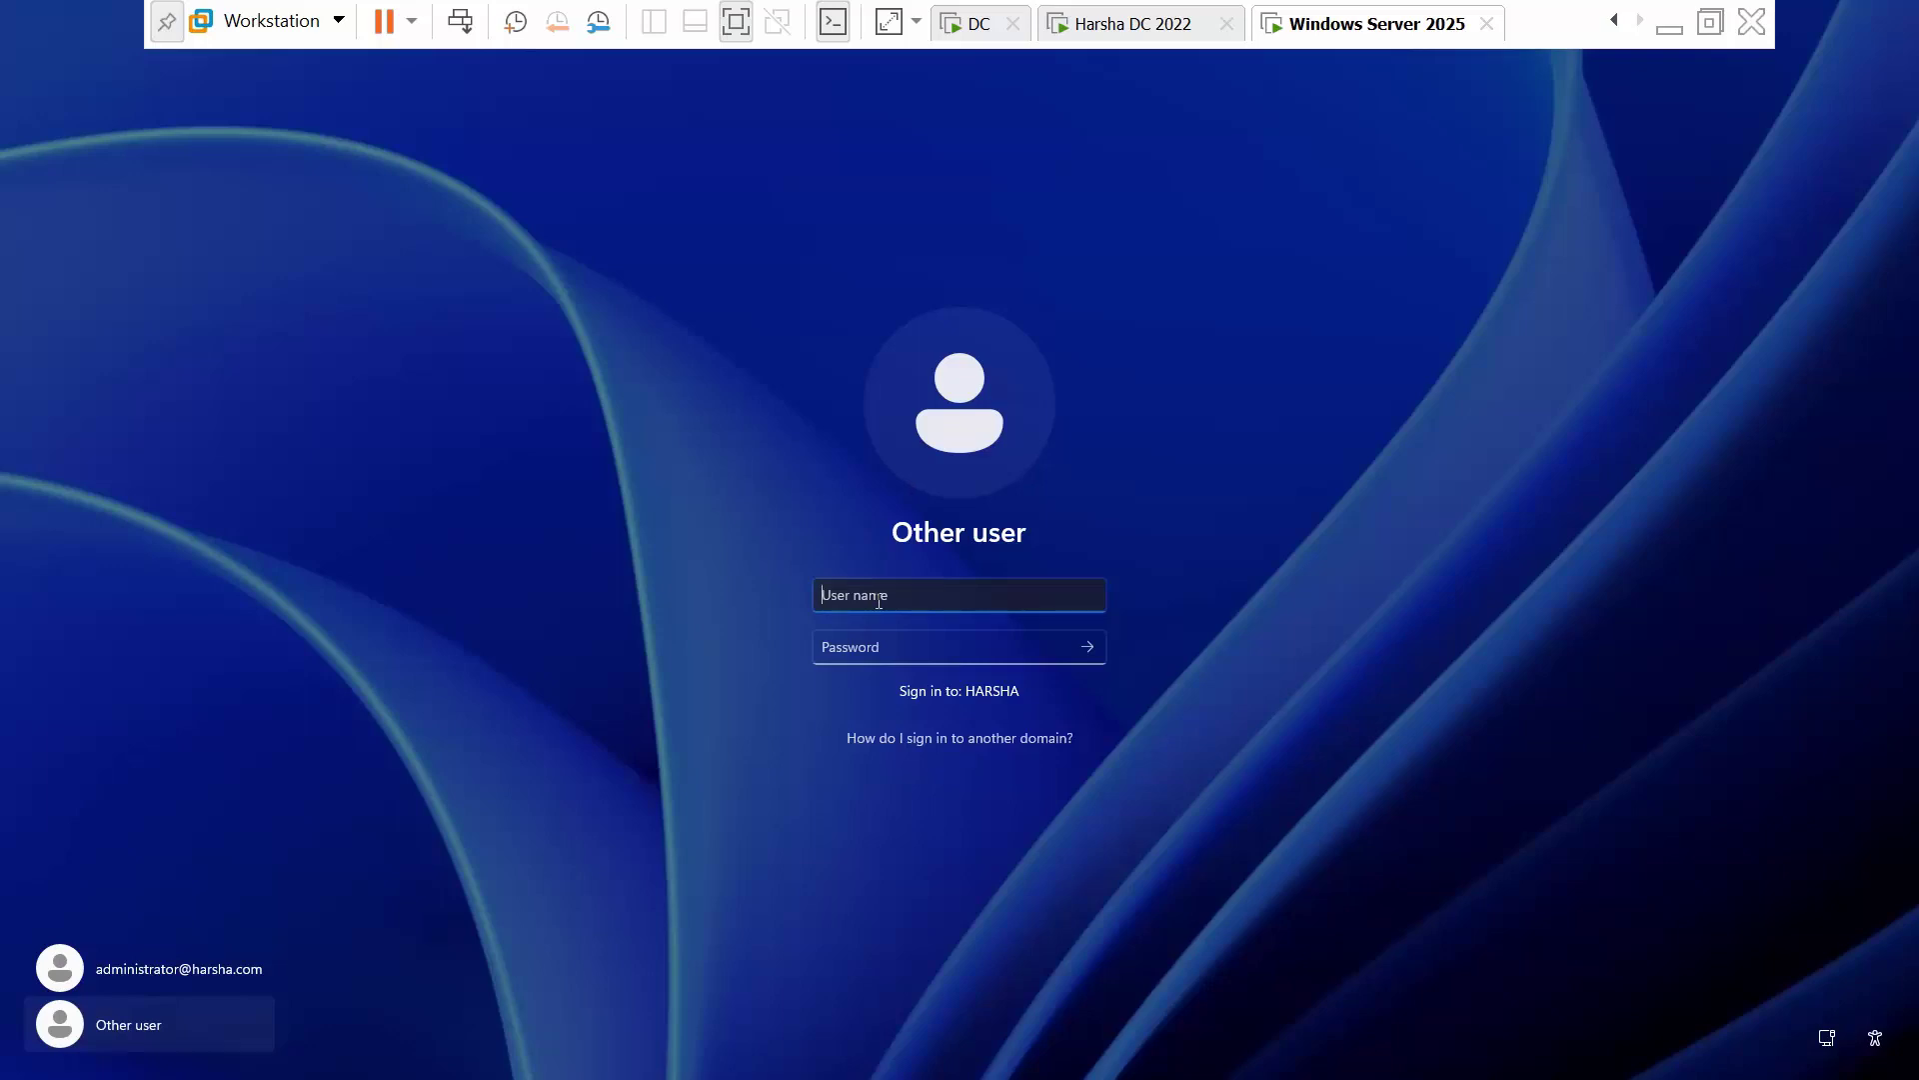
type("testuser02@")
type("a")
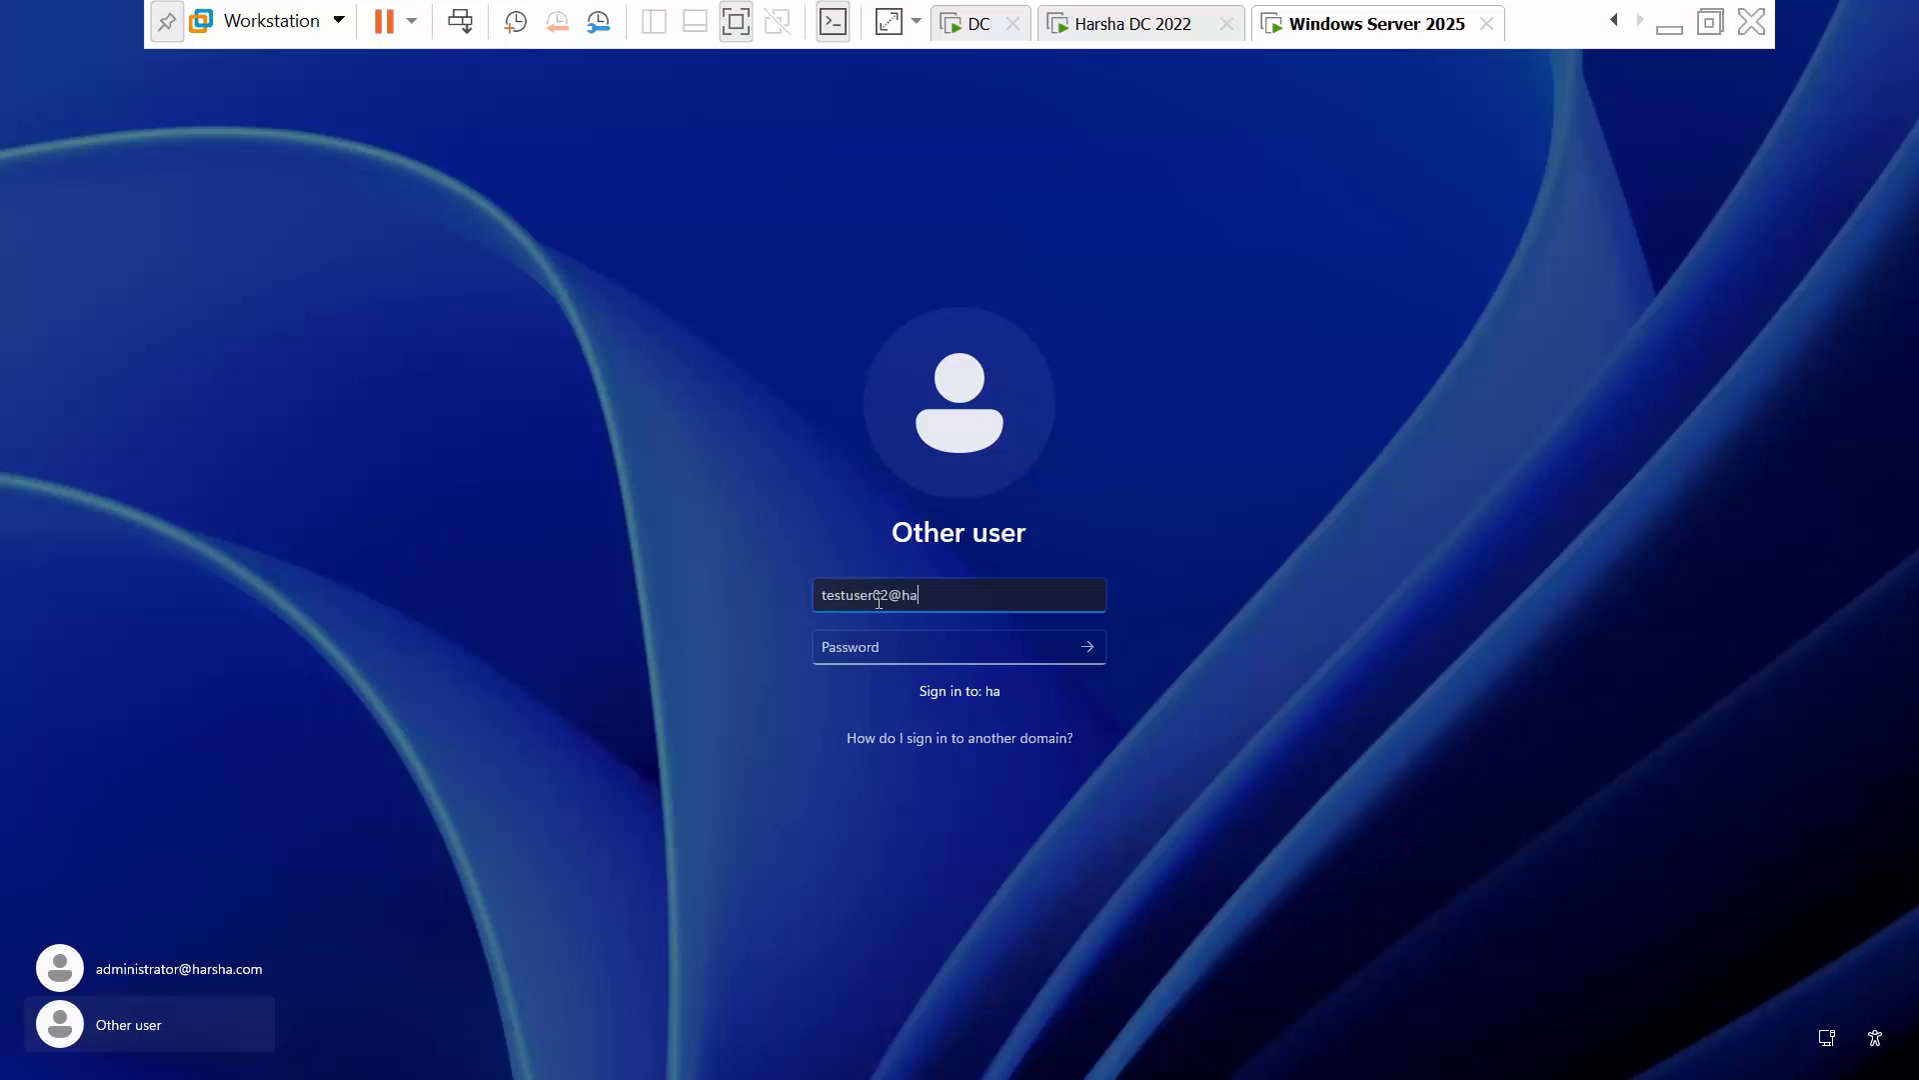
type("bc.com")
key("Tab")
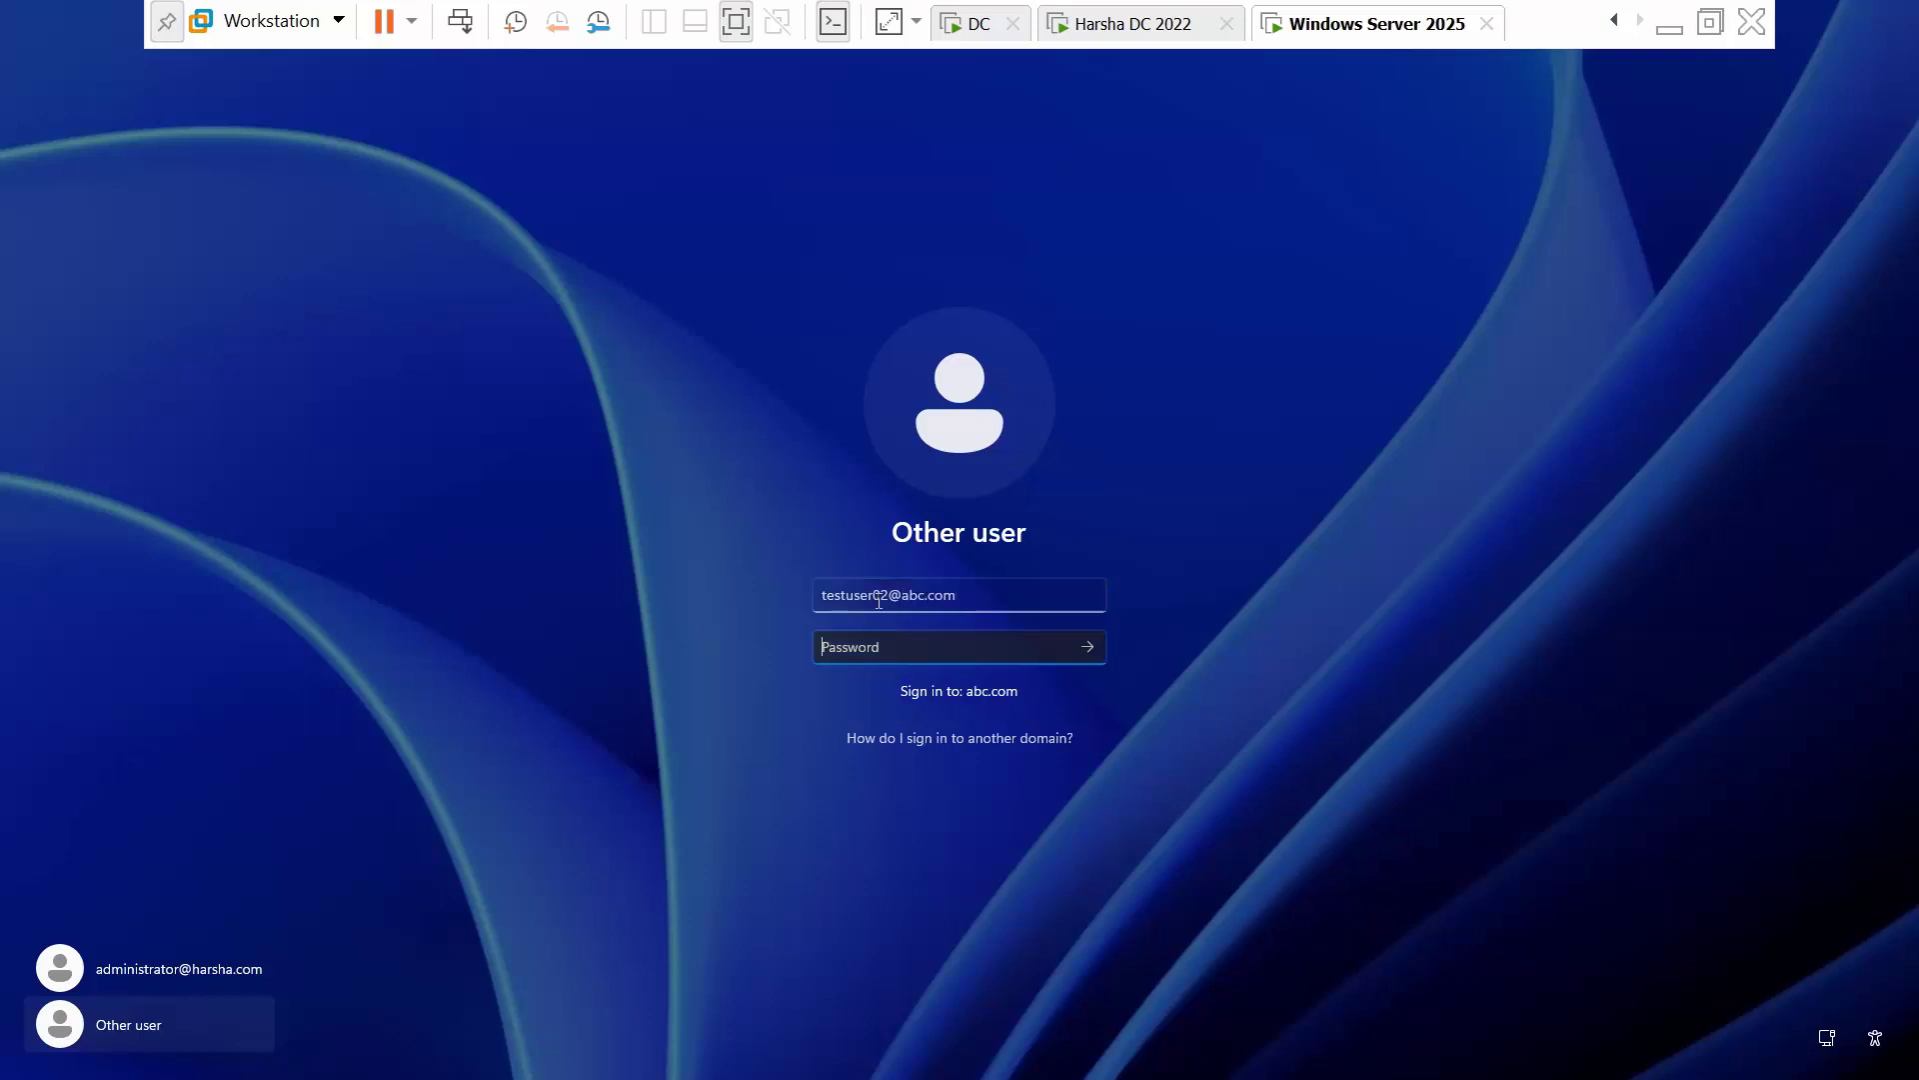
left_click(1086, 653)
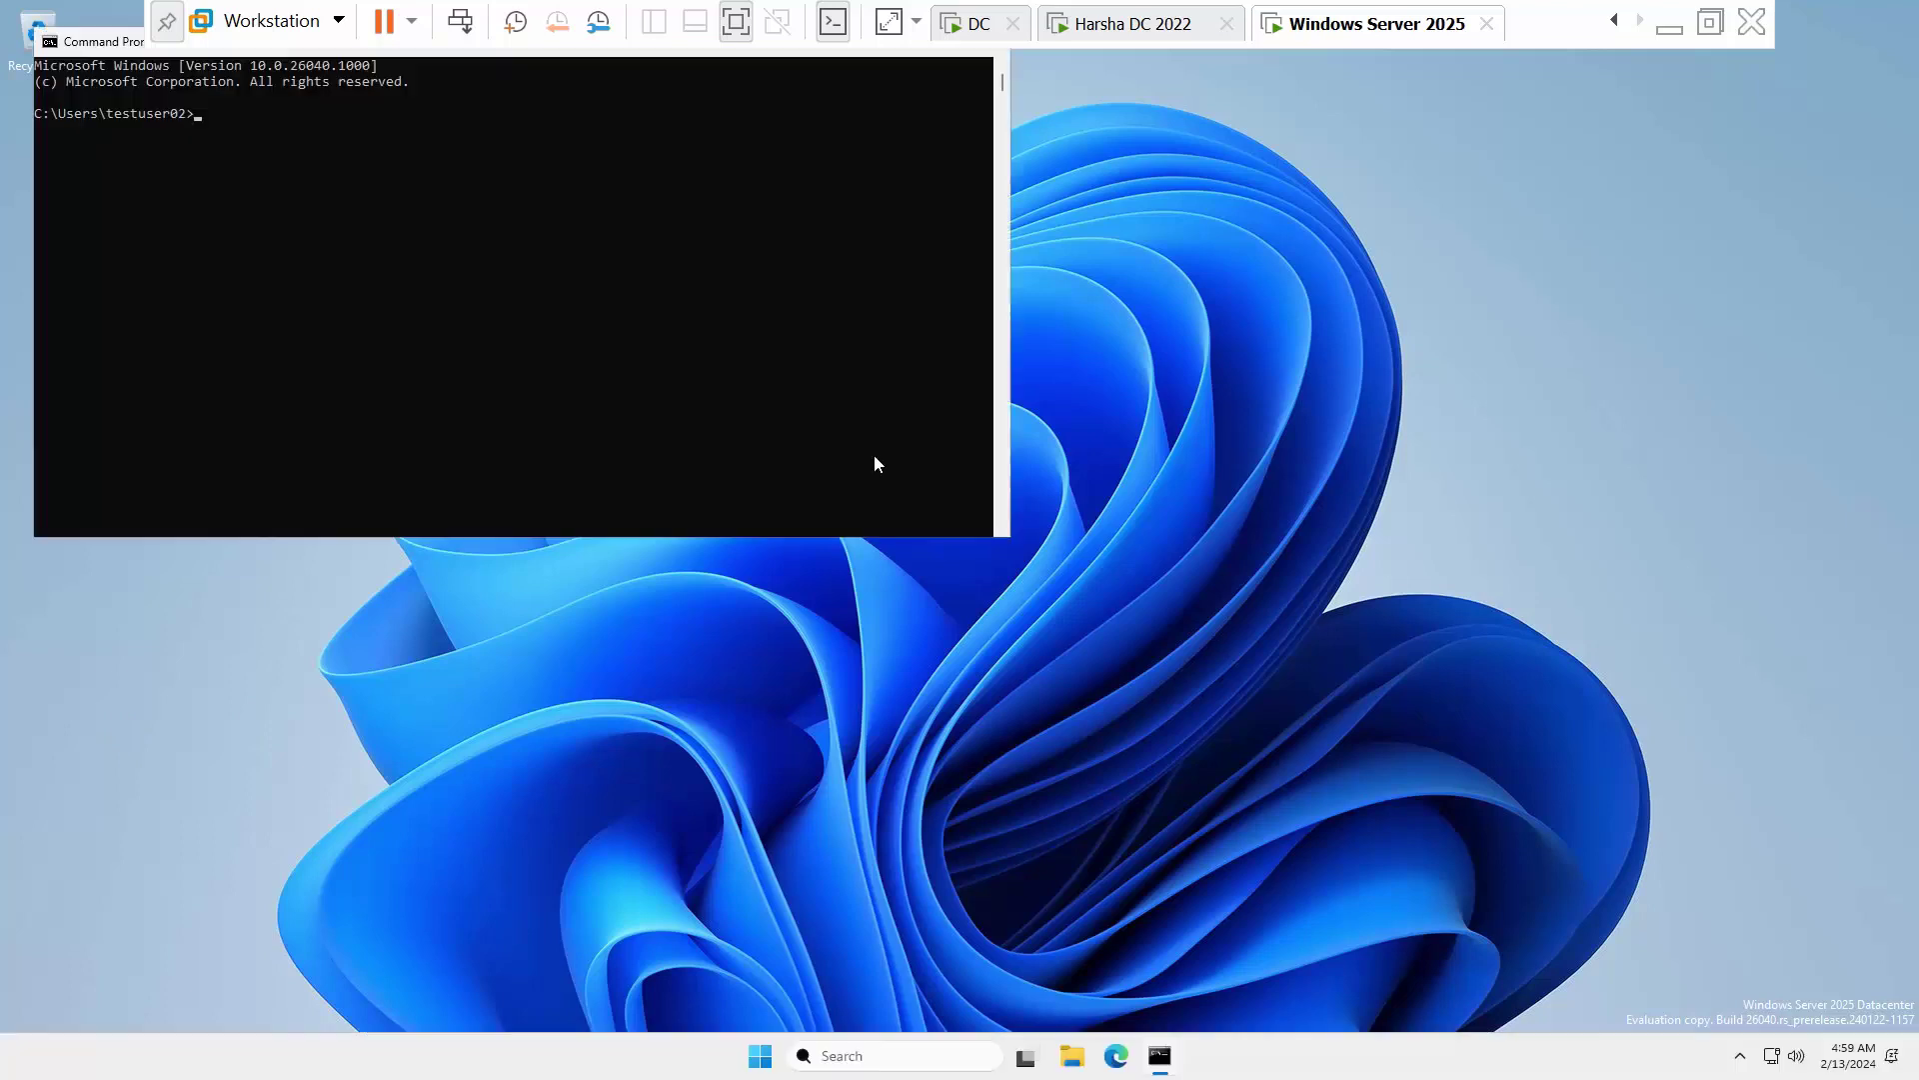
Run whoami and net accounts to confirm abc\testuser02 and show the password policy.
type("whoami")
key("Return")
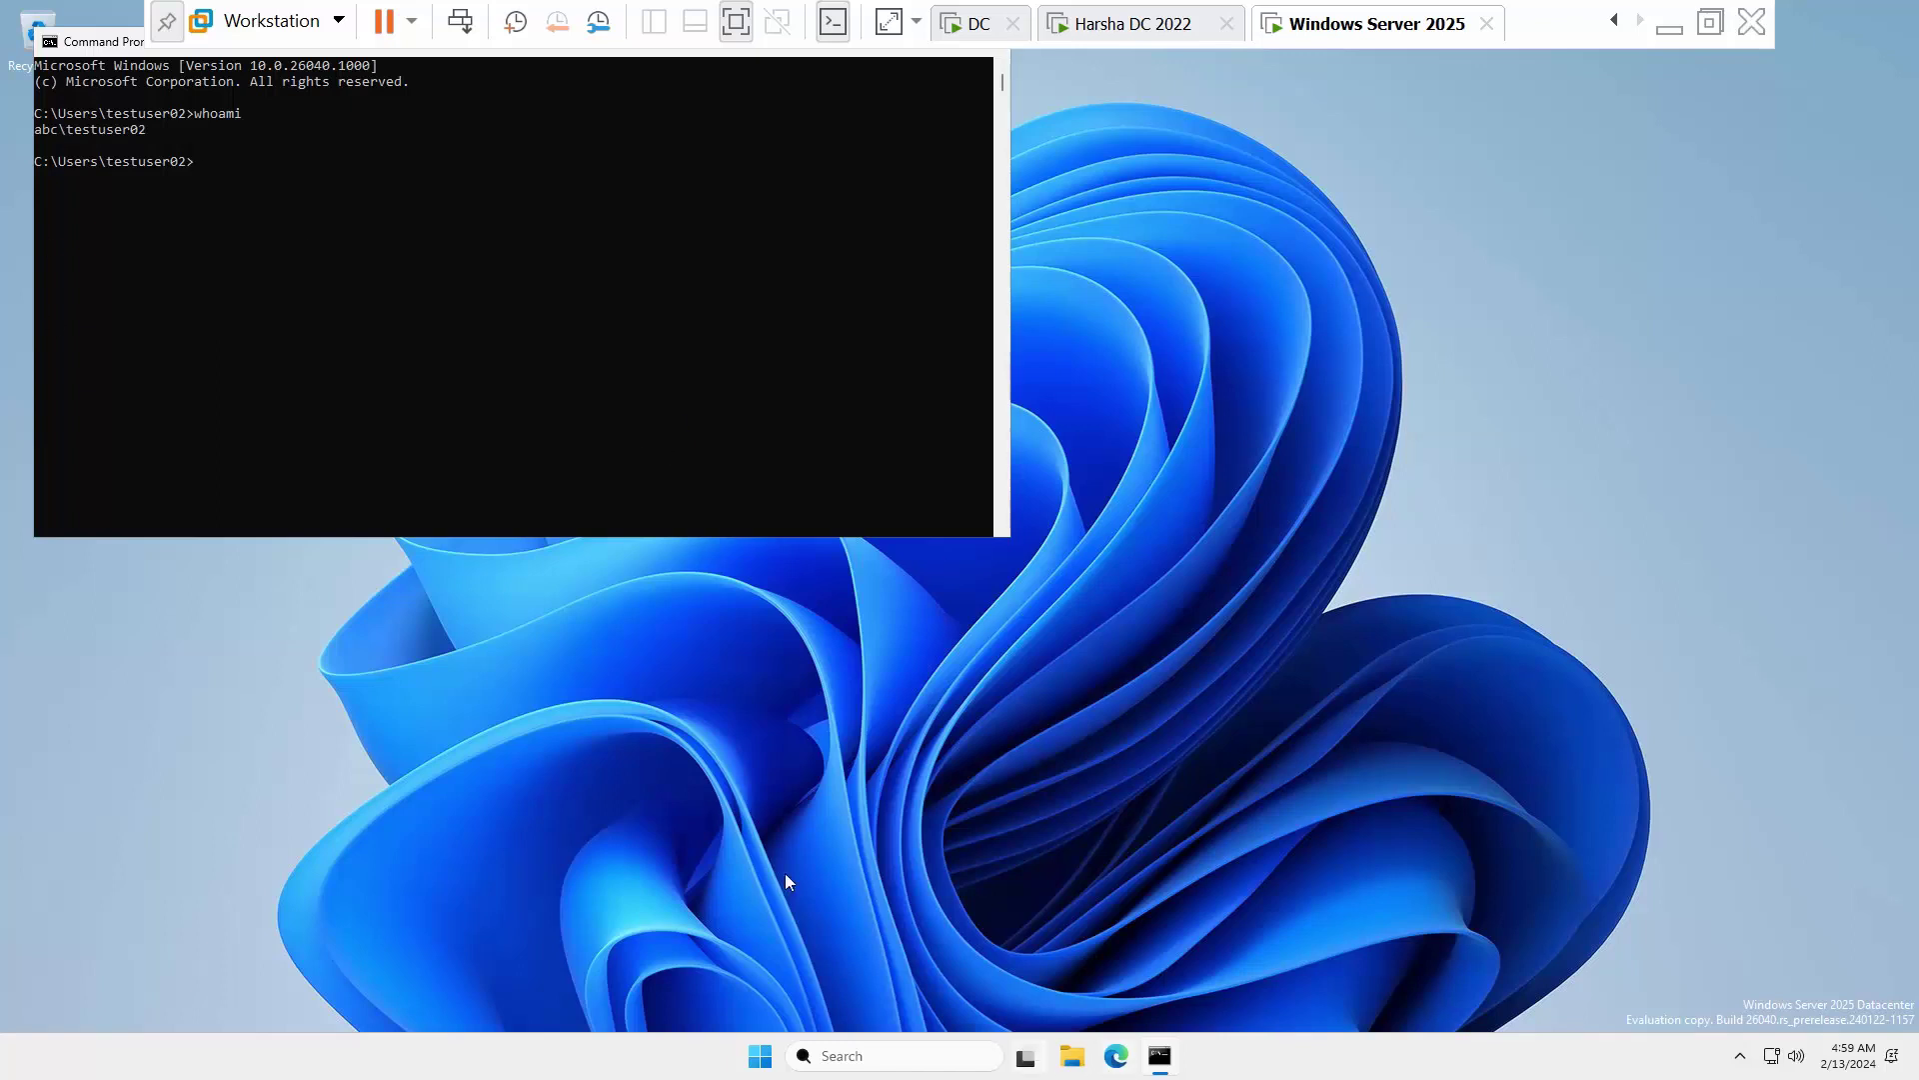
type("net uaccounts")
key("Return")
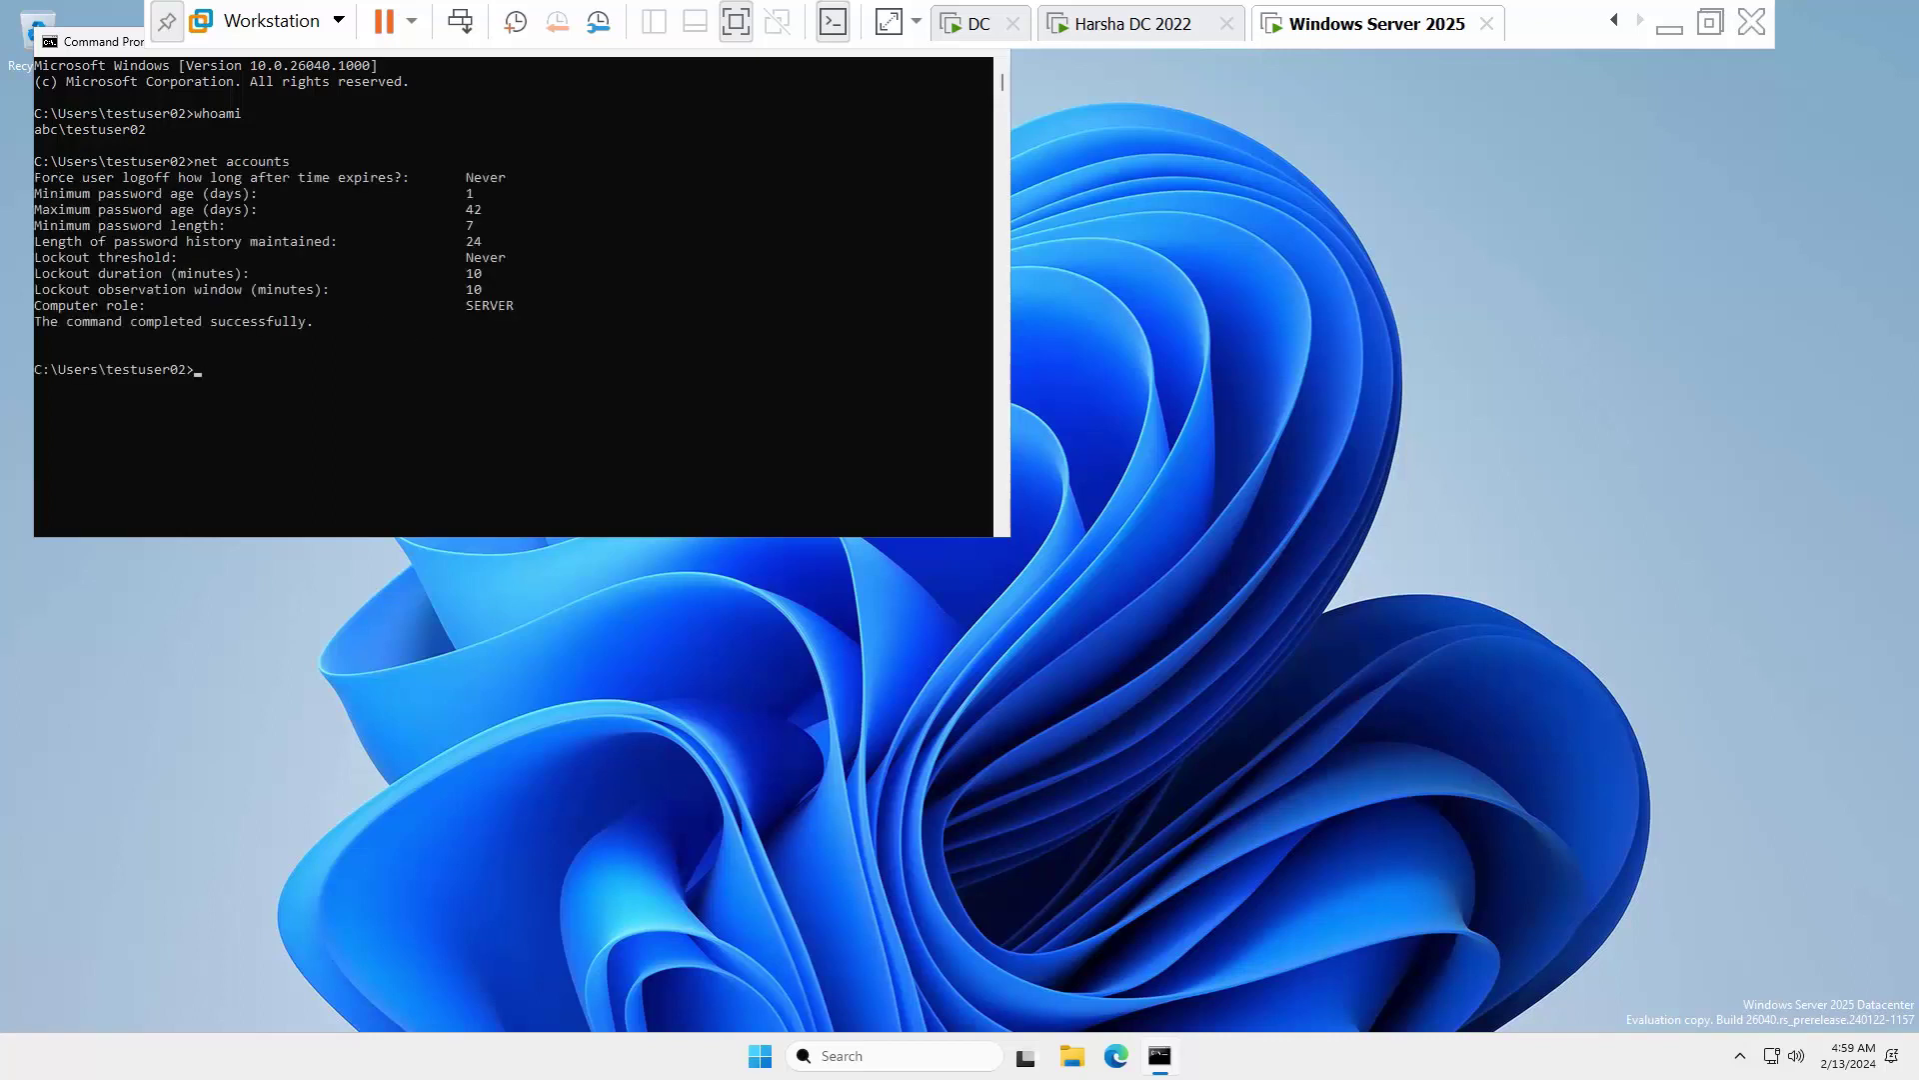
Run hostname to show WIN-AI3ESH1PLOM, then bring up File Explorer.
right_click(66, 47)
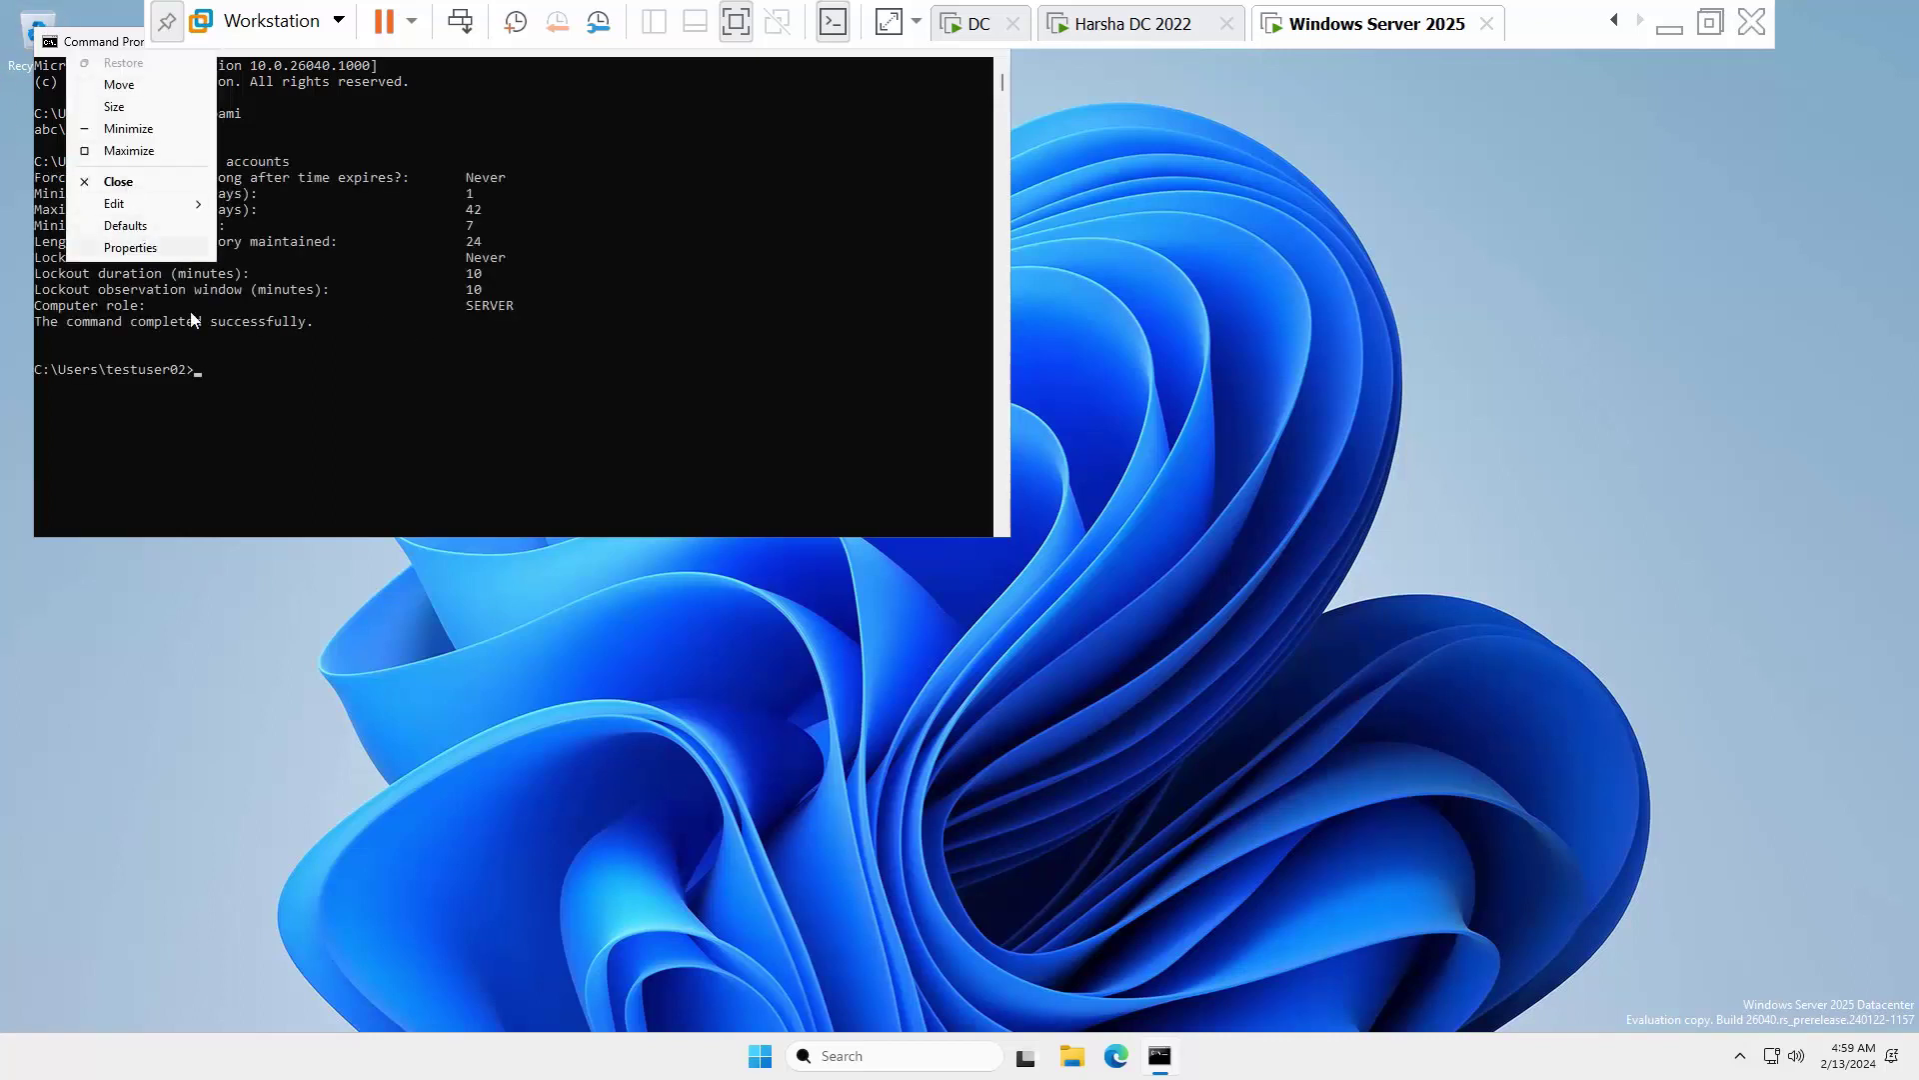
left_click(539, 416)
type("hostname")
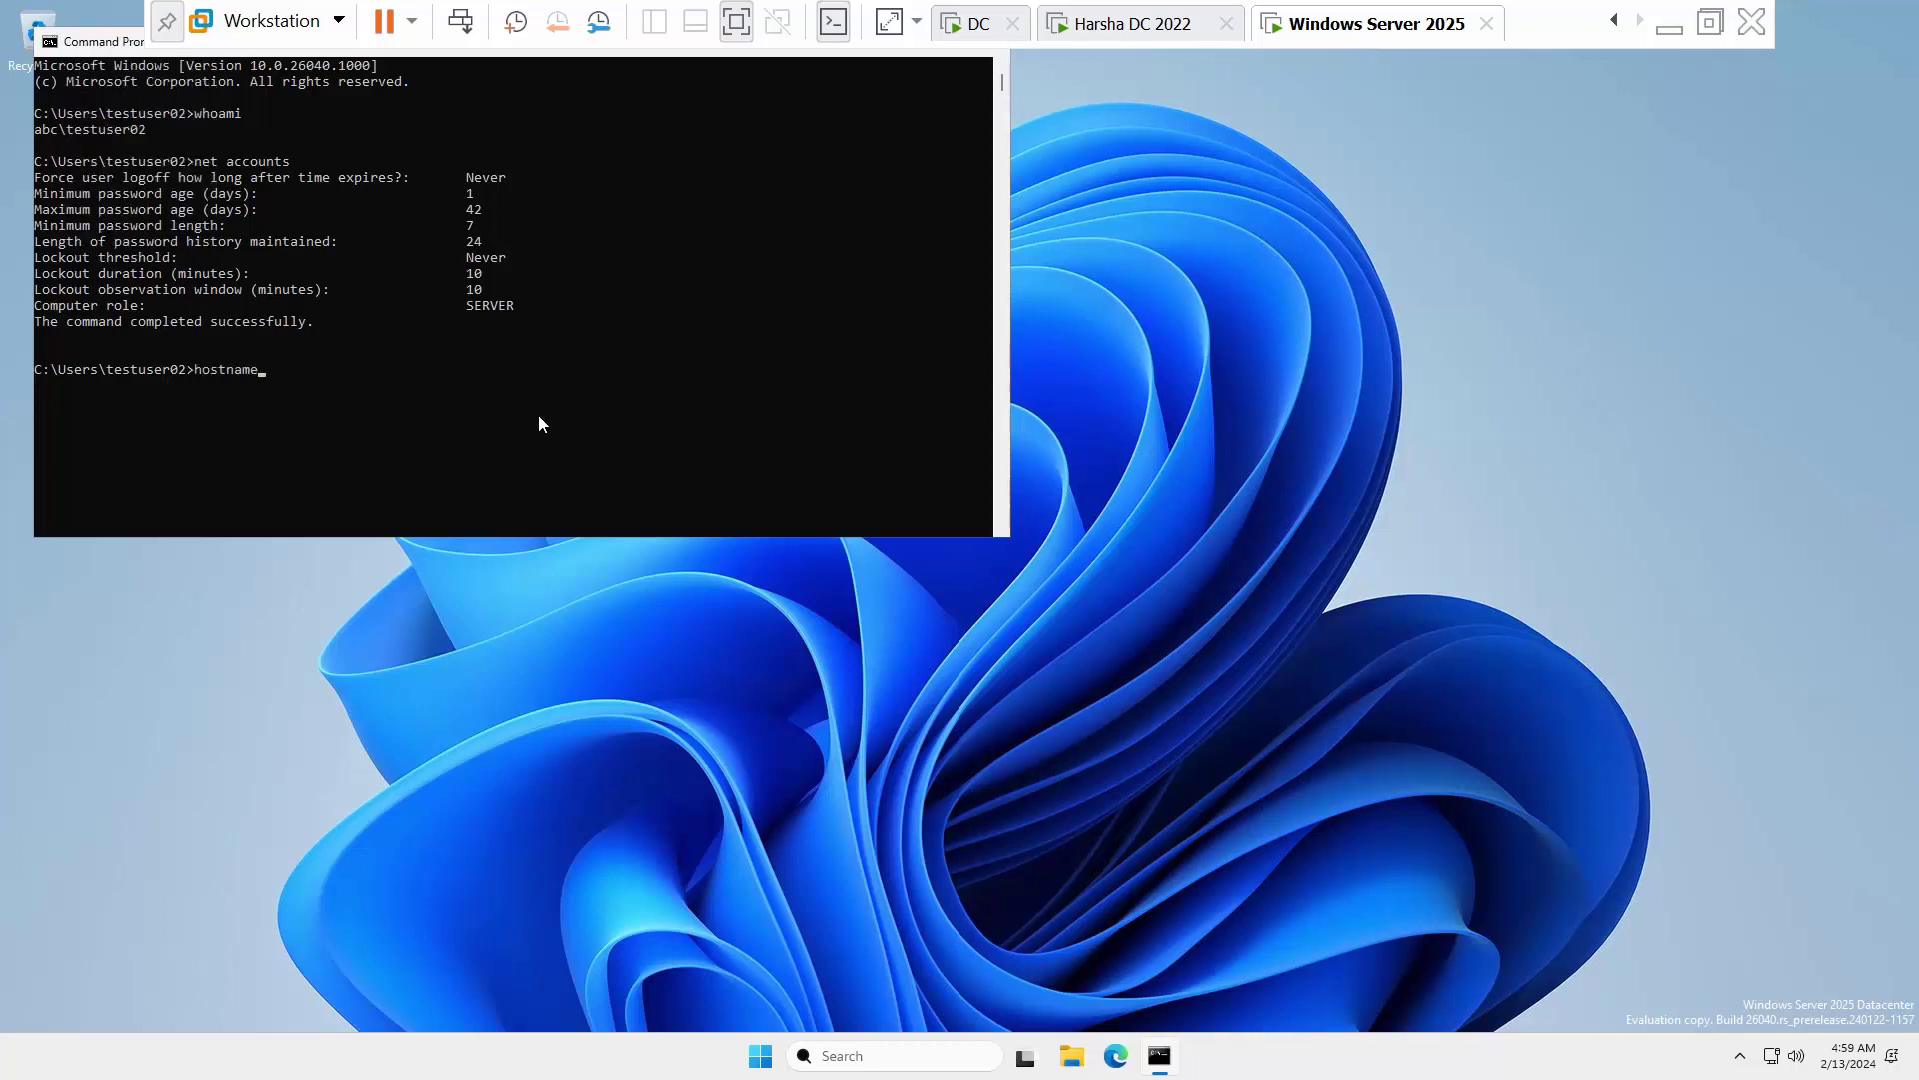
key("Return")
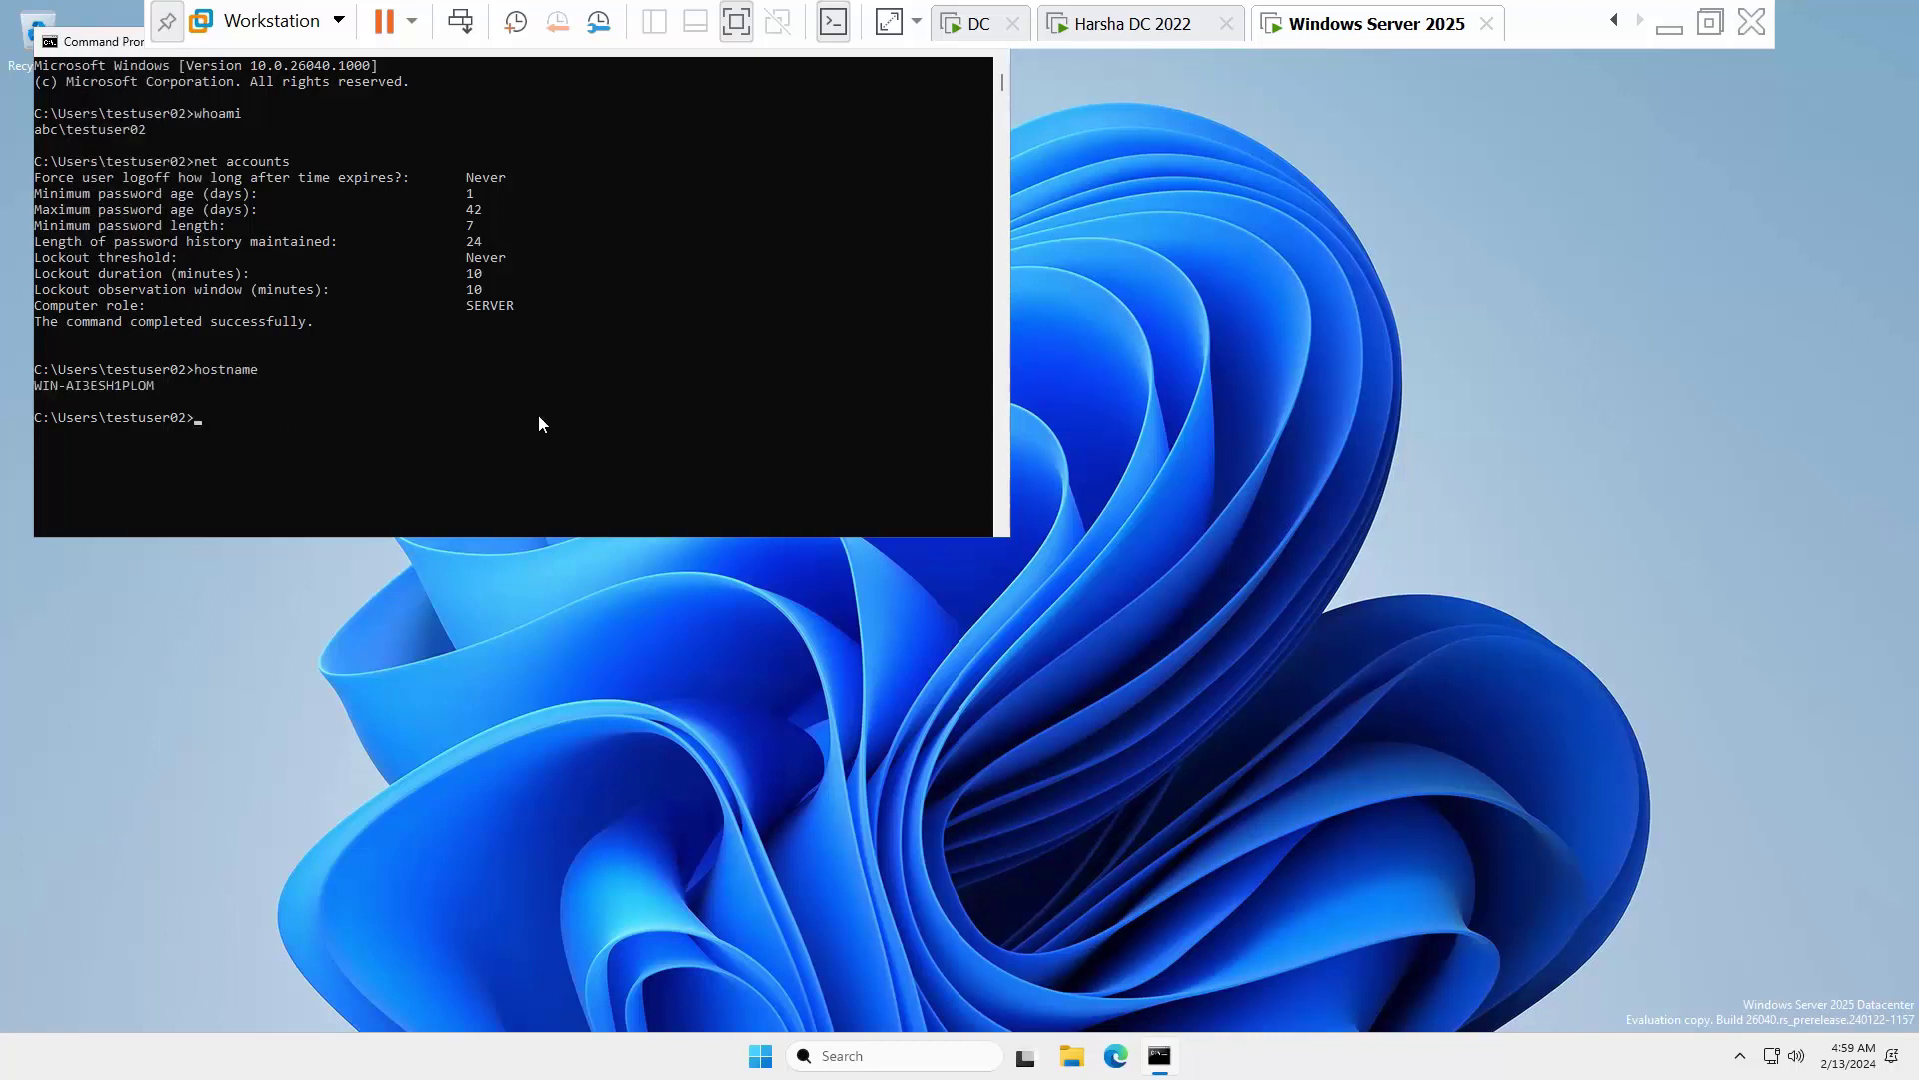
left_click(1071, 1055)
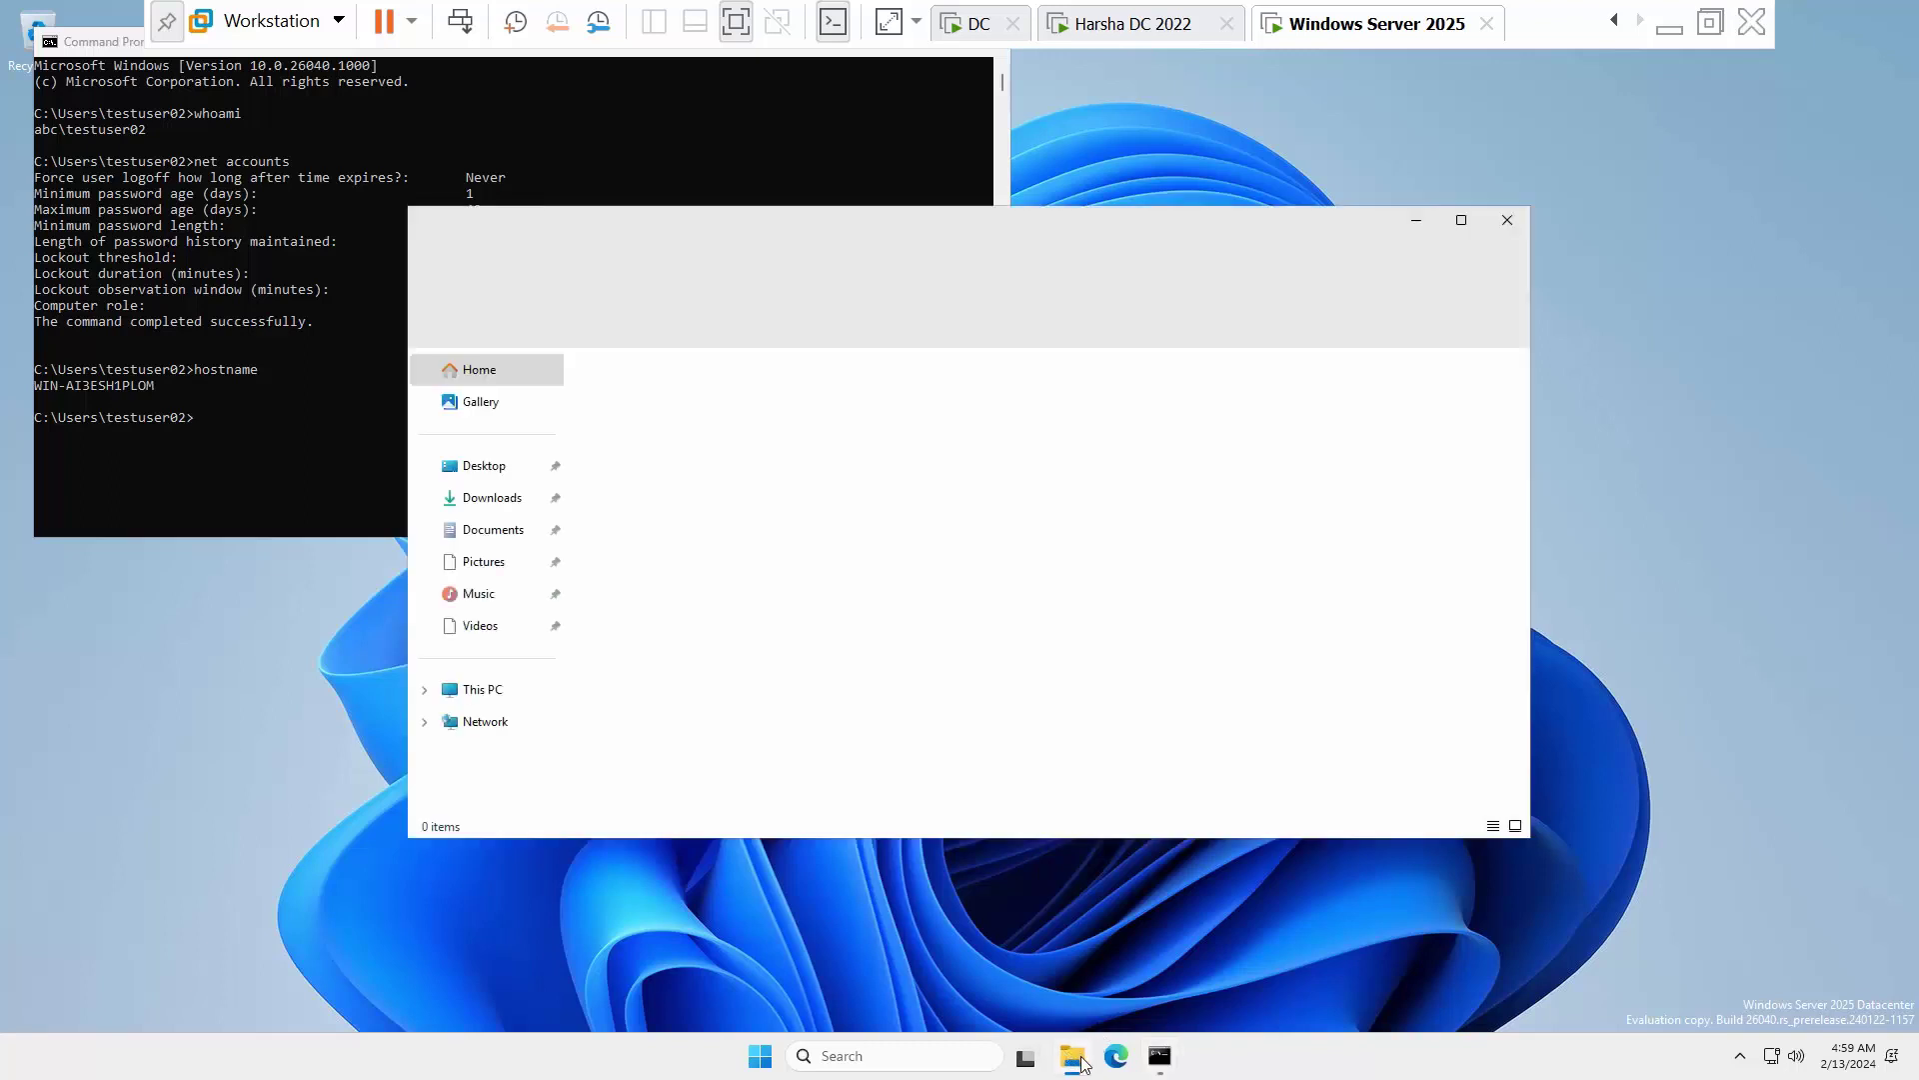
Open This PC's Properties and choose the Domain or workgroup settings.
left_click(501, 690)
right_click(535, 713)
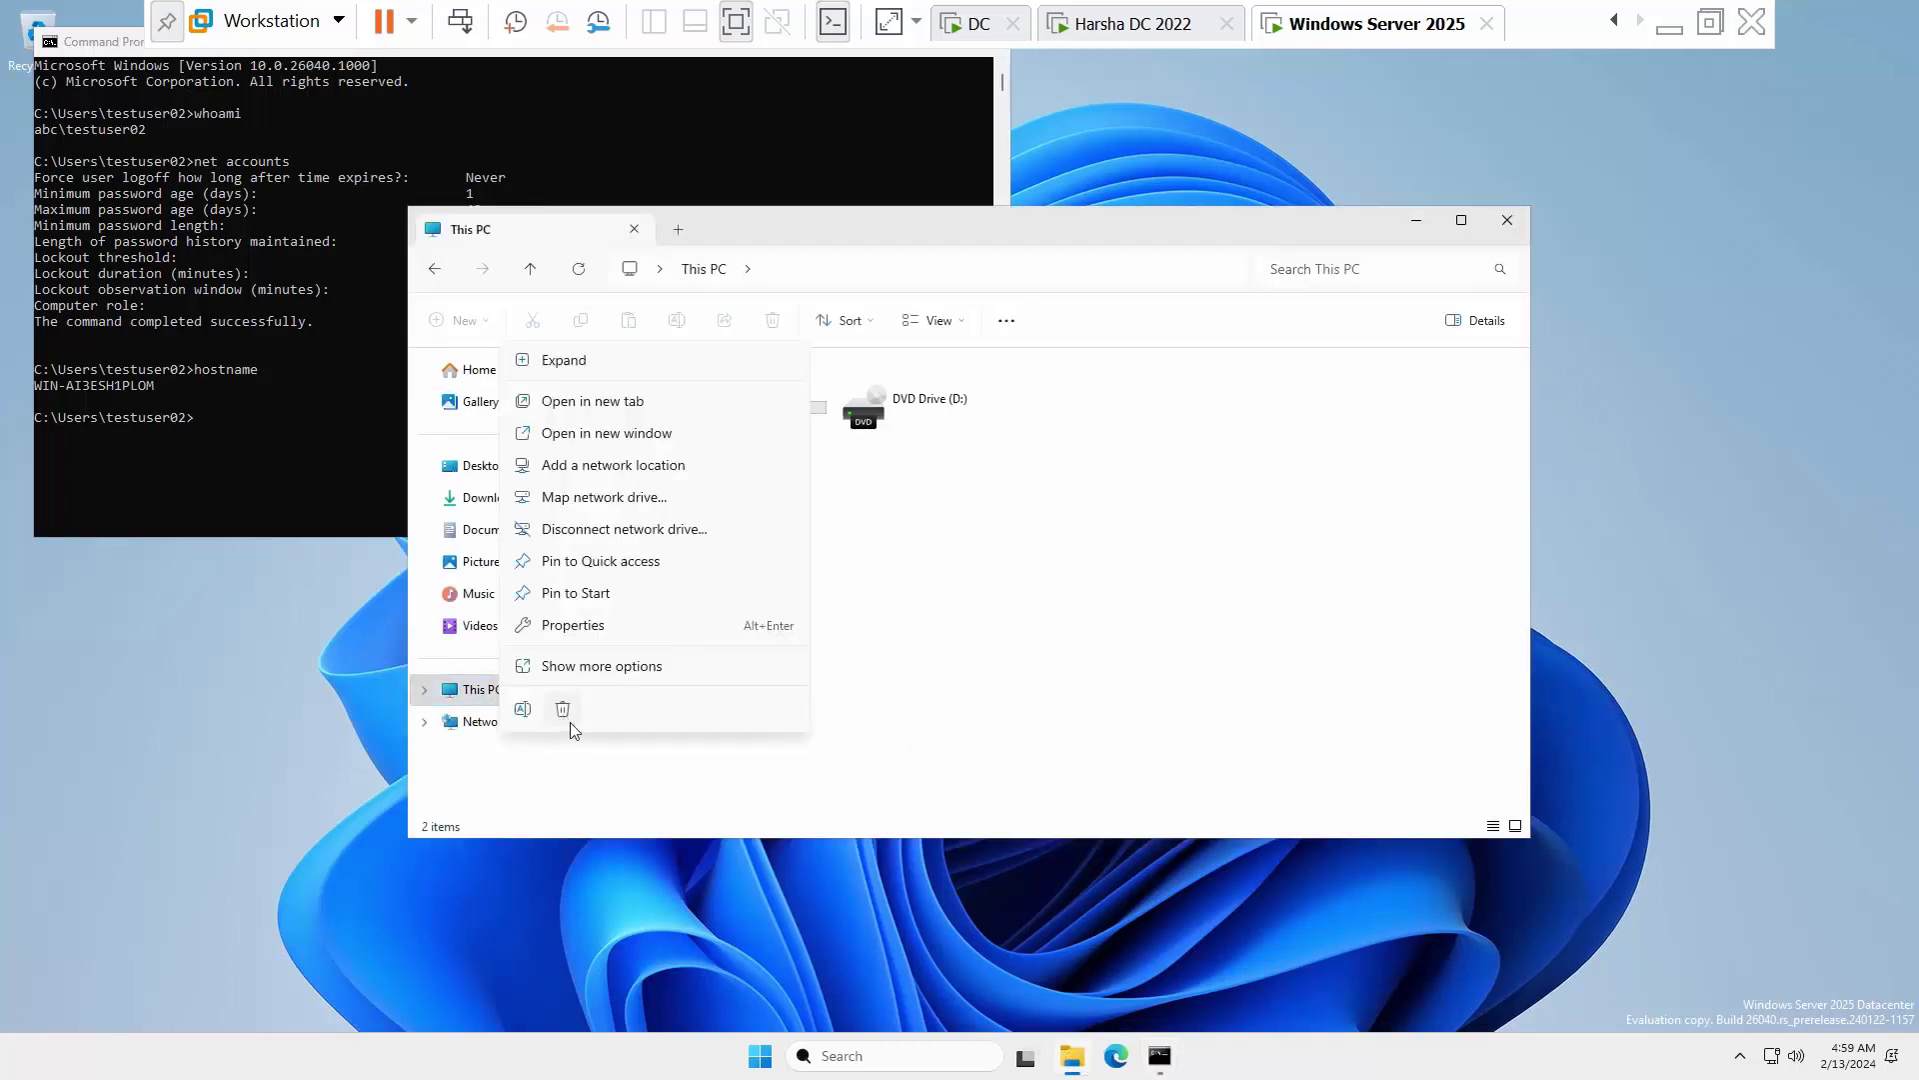
left_click(604, 630)
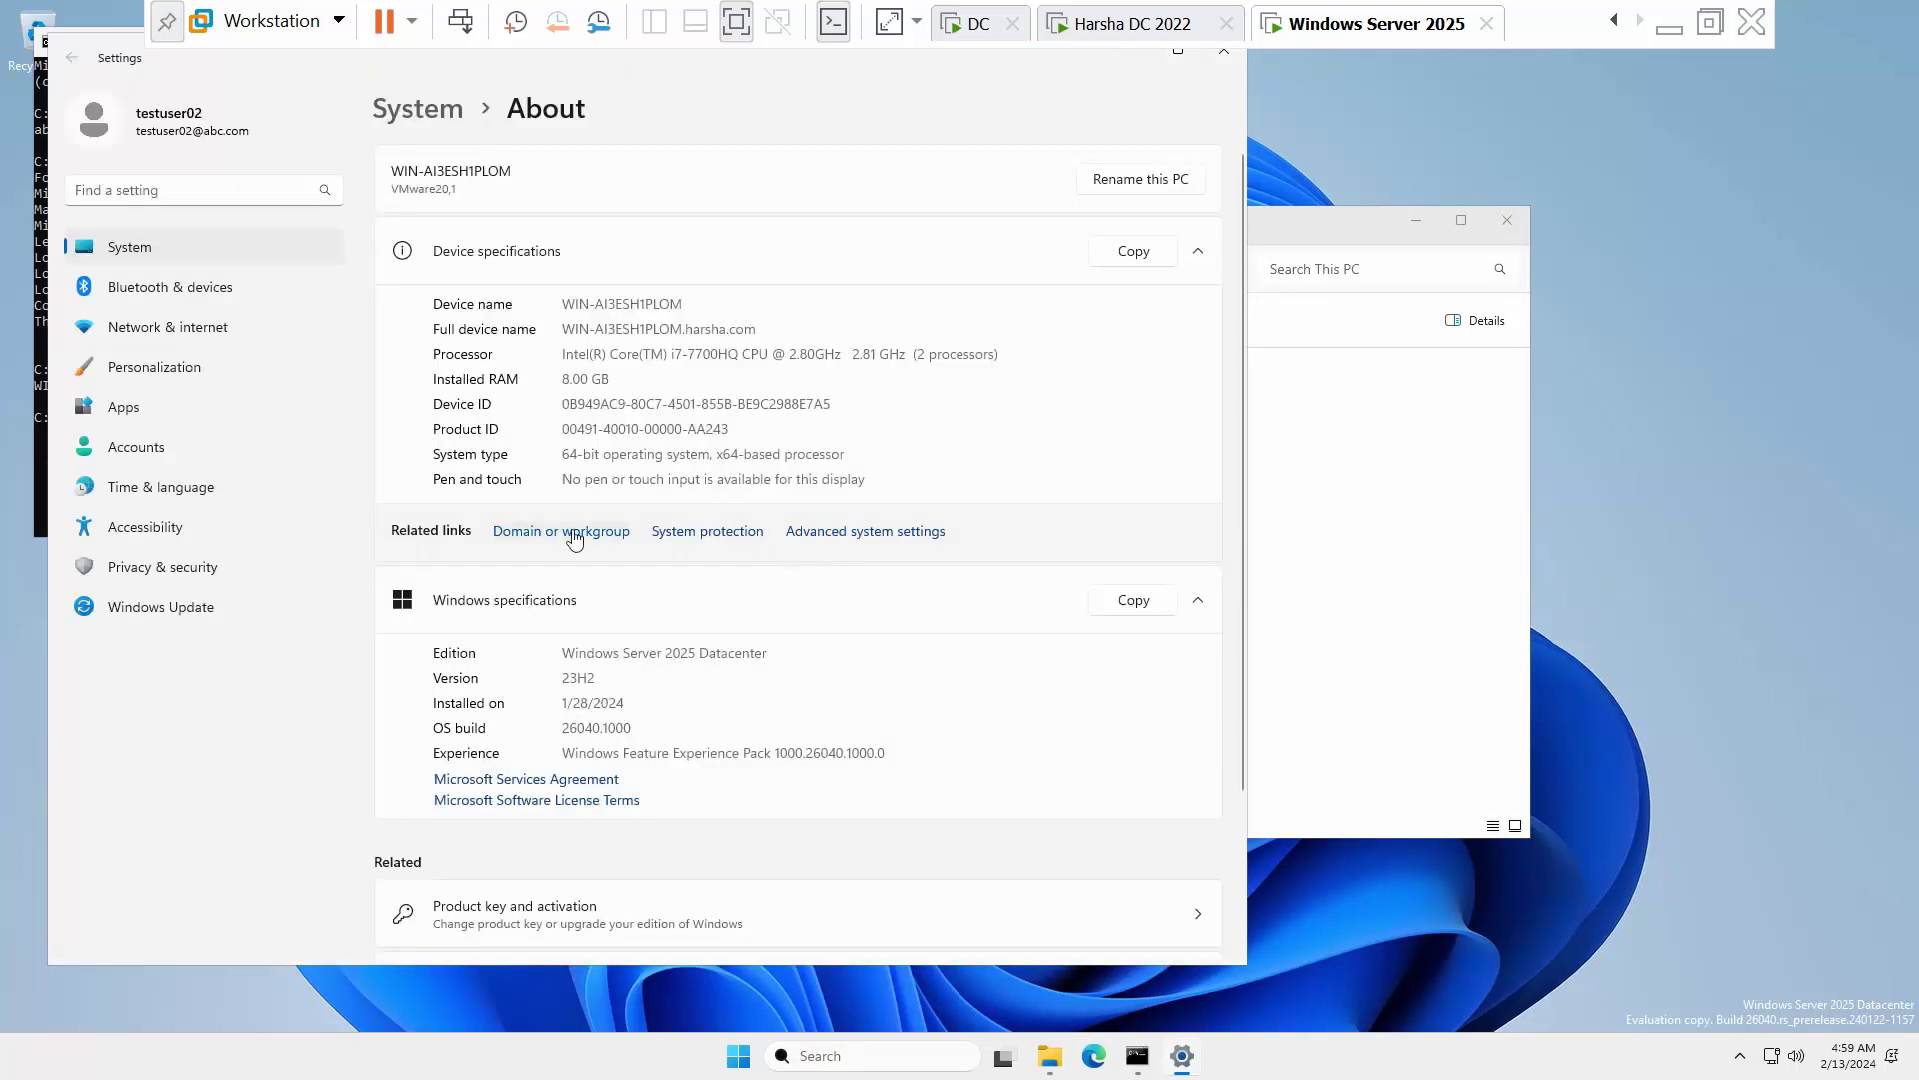
left_click(574, 535)
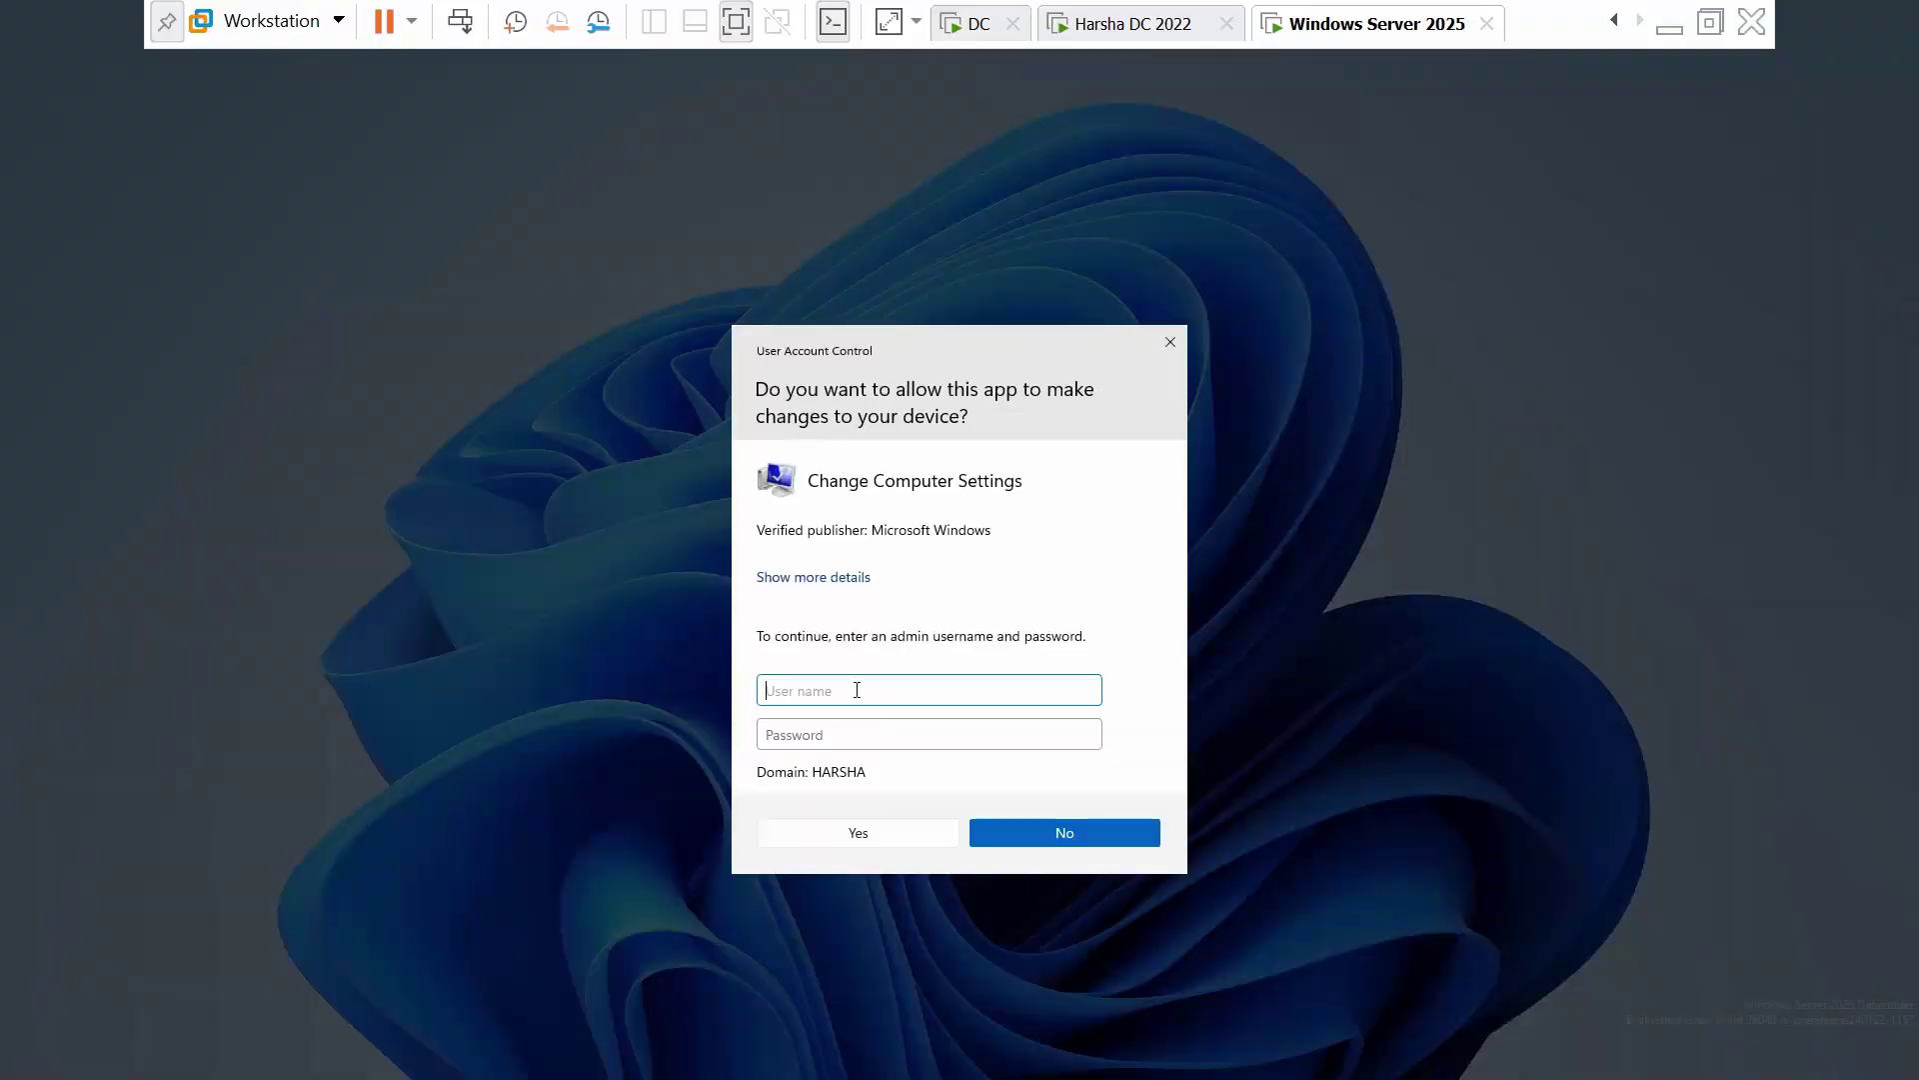
Approve the UAC prompt with the harsha domain administrator account and its password.
type("a")
key("BackSpace")
type("harsha\\administrator")
key("Tab")
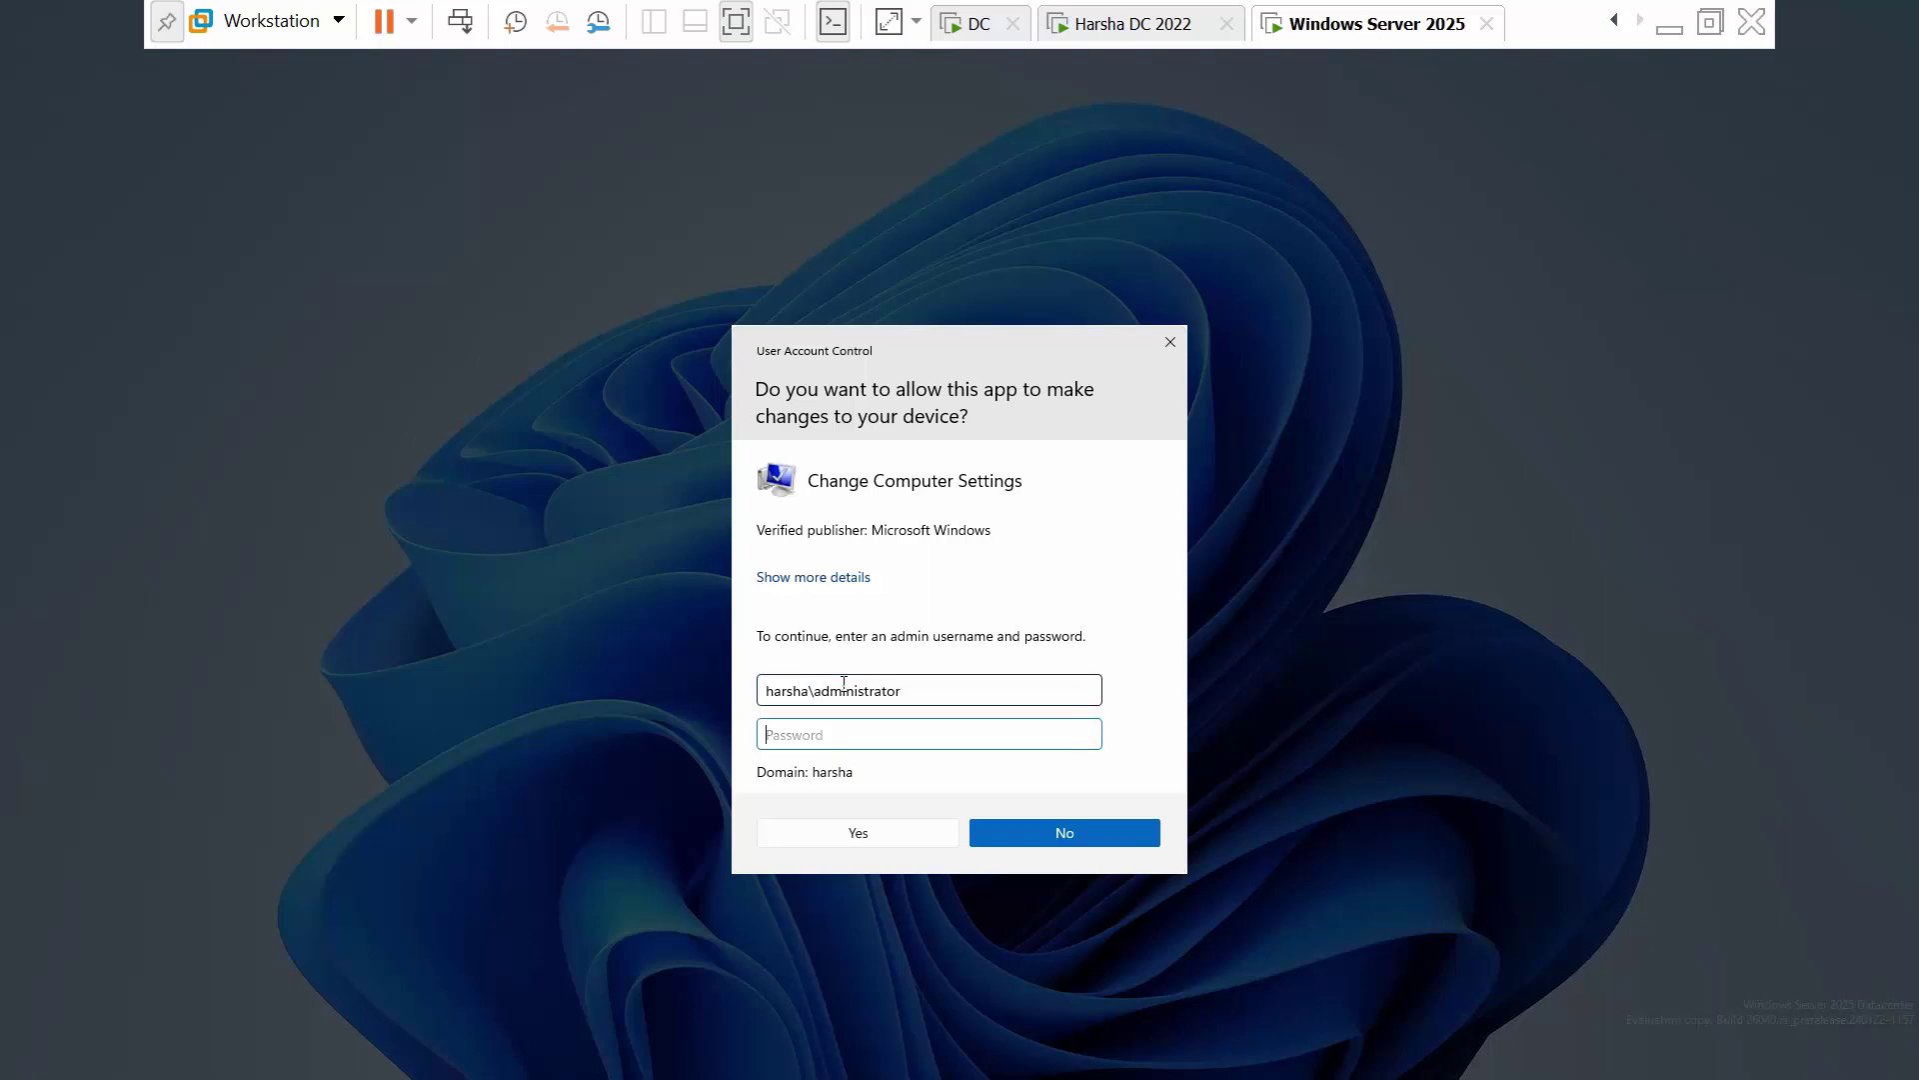
type("**********")
key("Return")
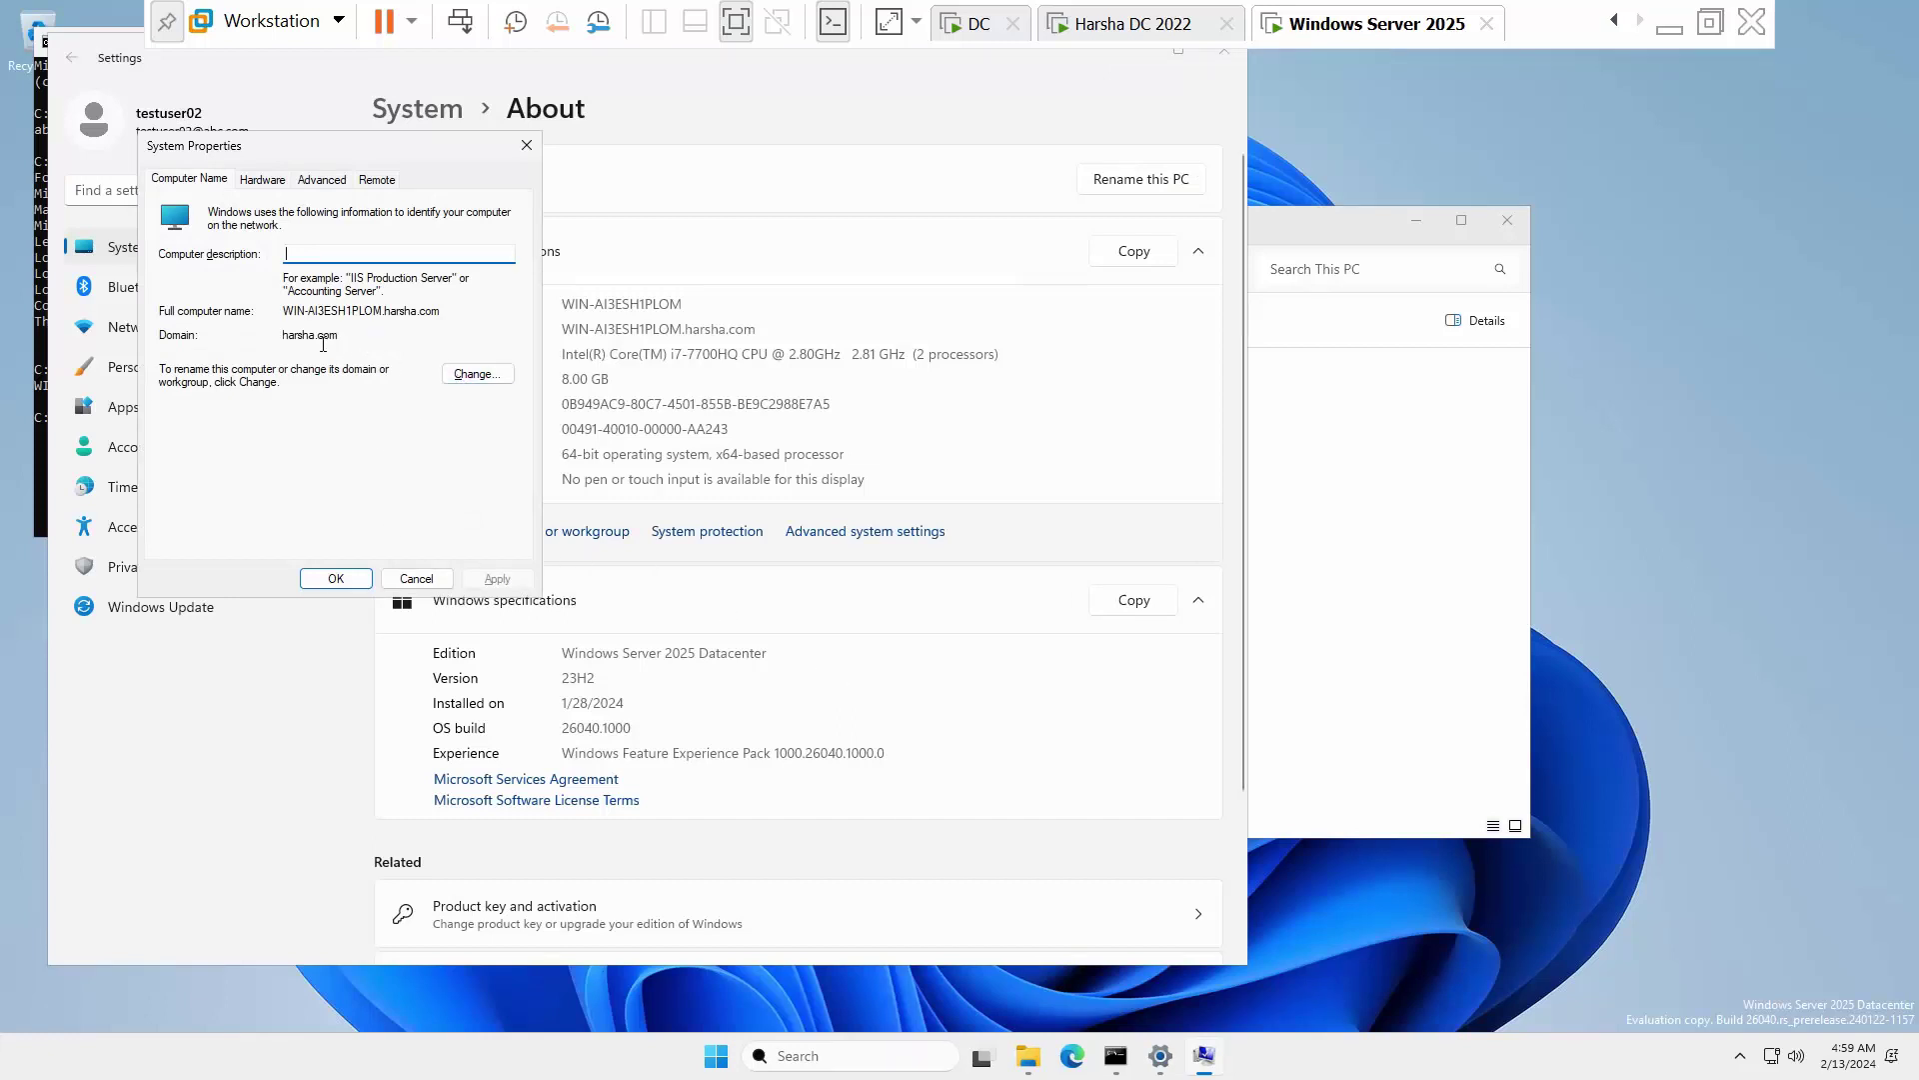
Check the harsha.com domain name, cancel System Properties, and minimise Settings.
left_click_drag(287, 335, 342, 337)
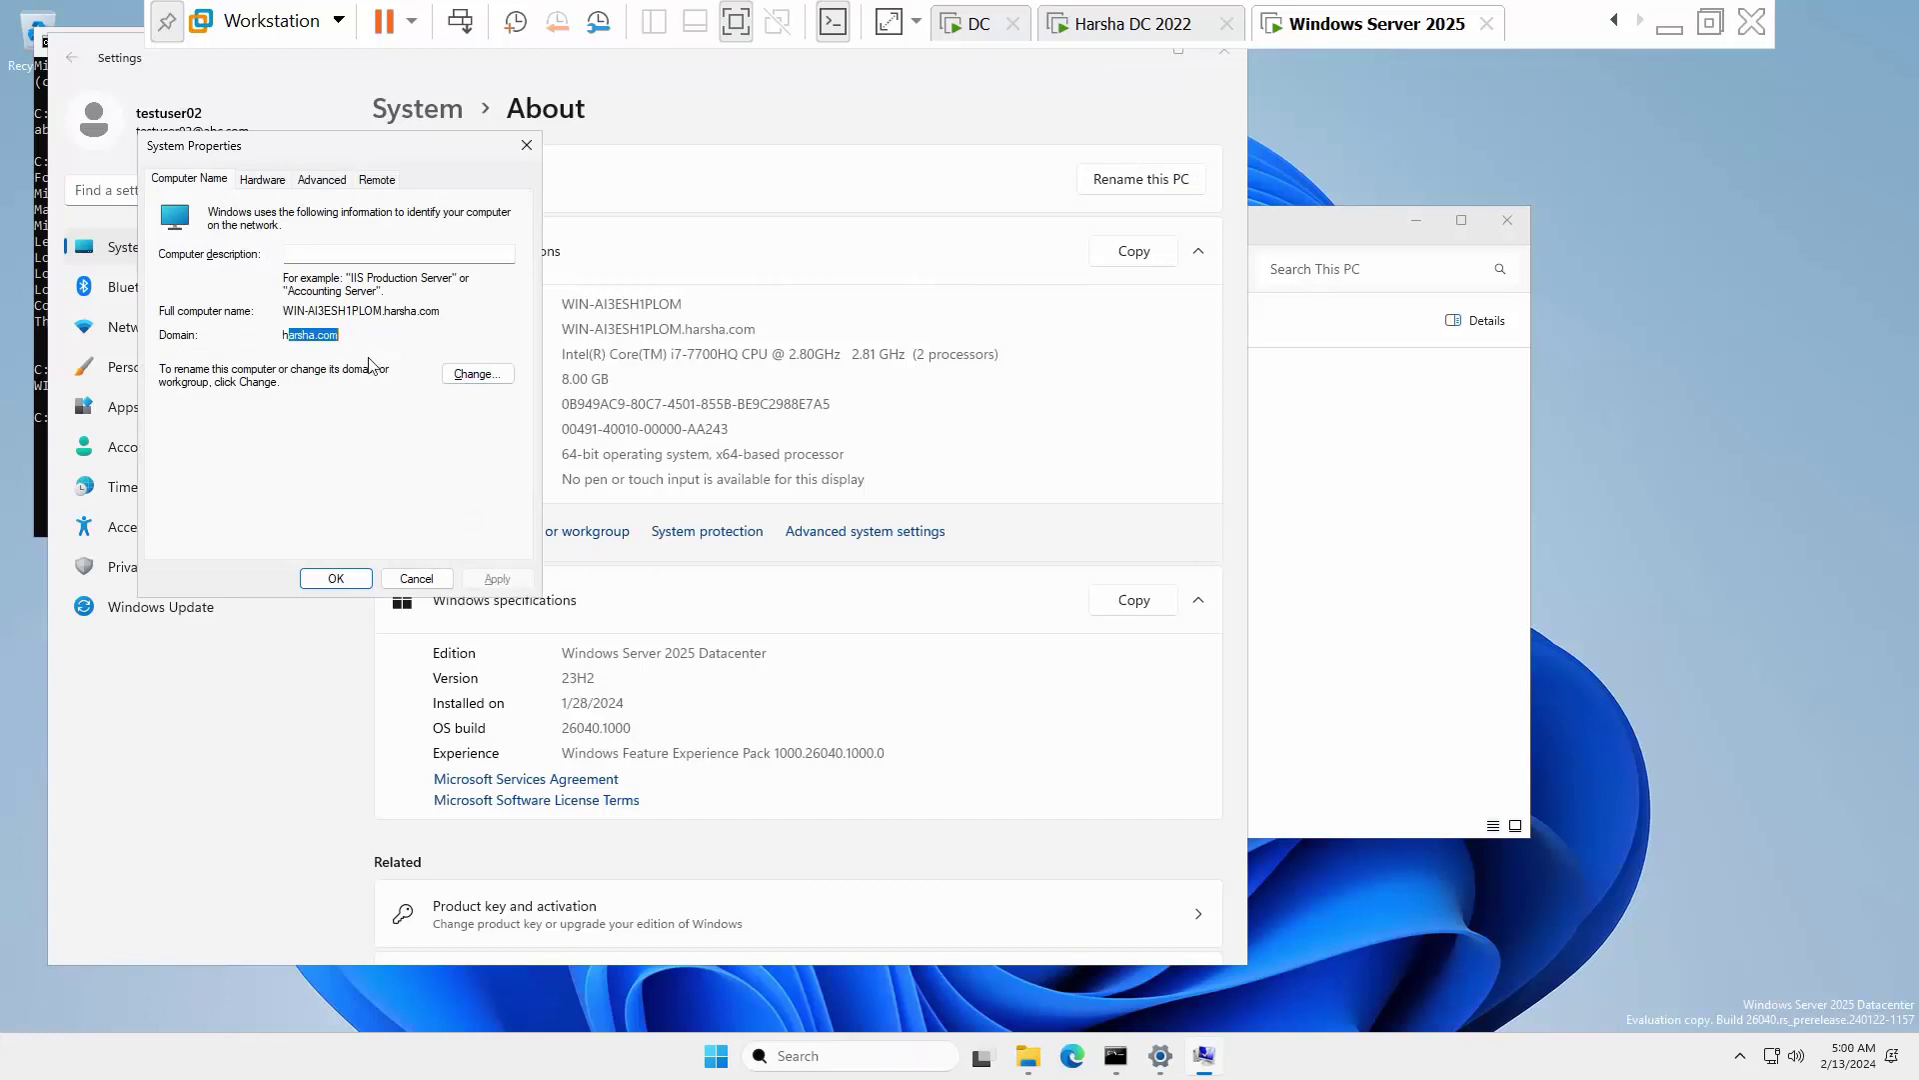
left_click(417, 578)
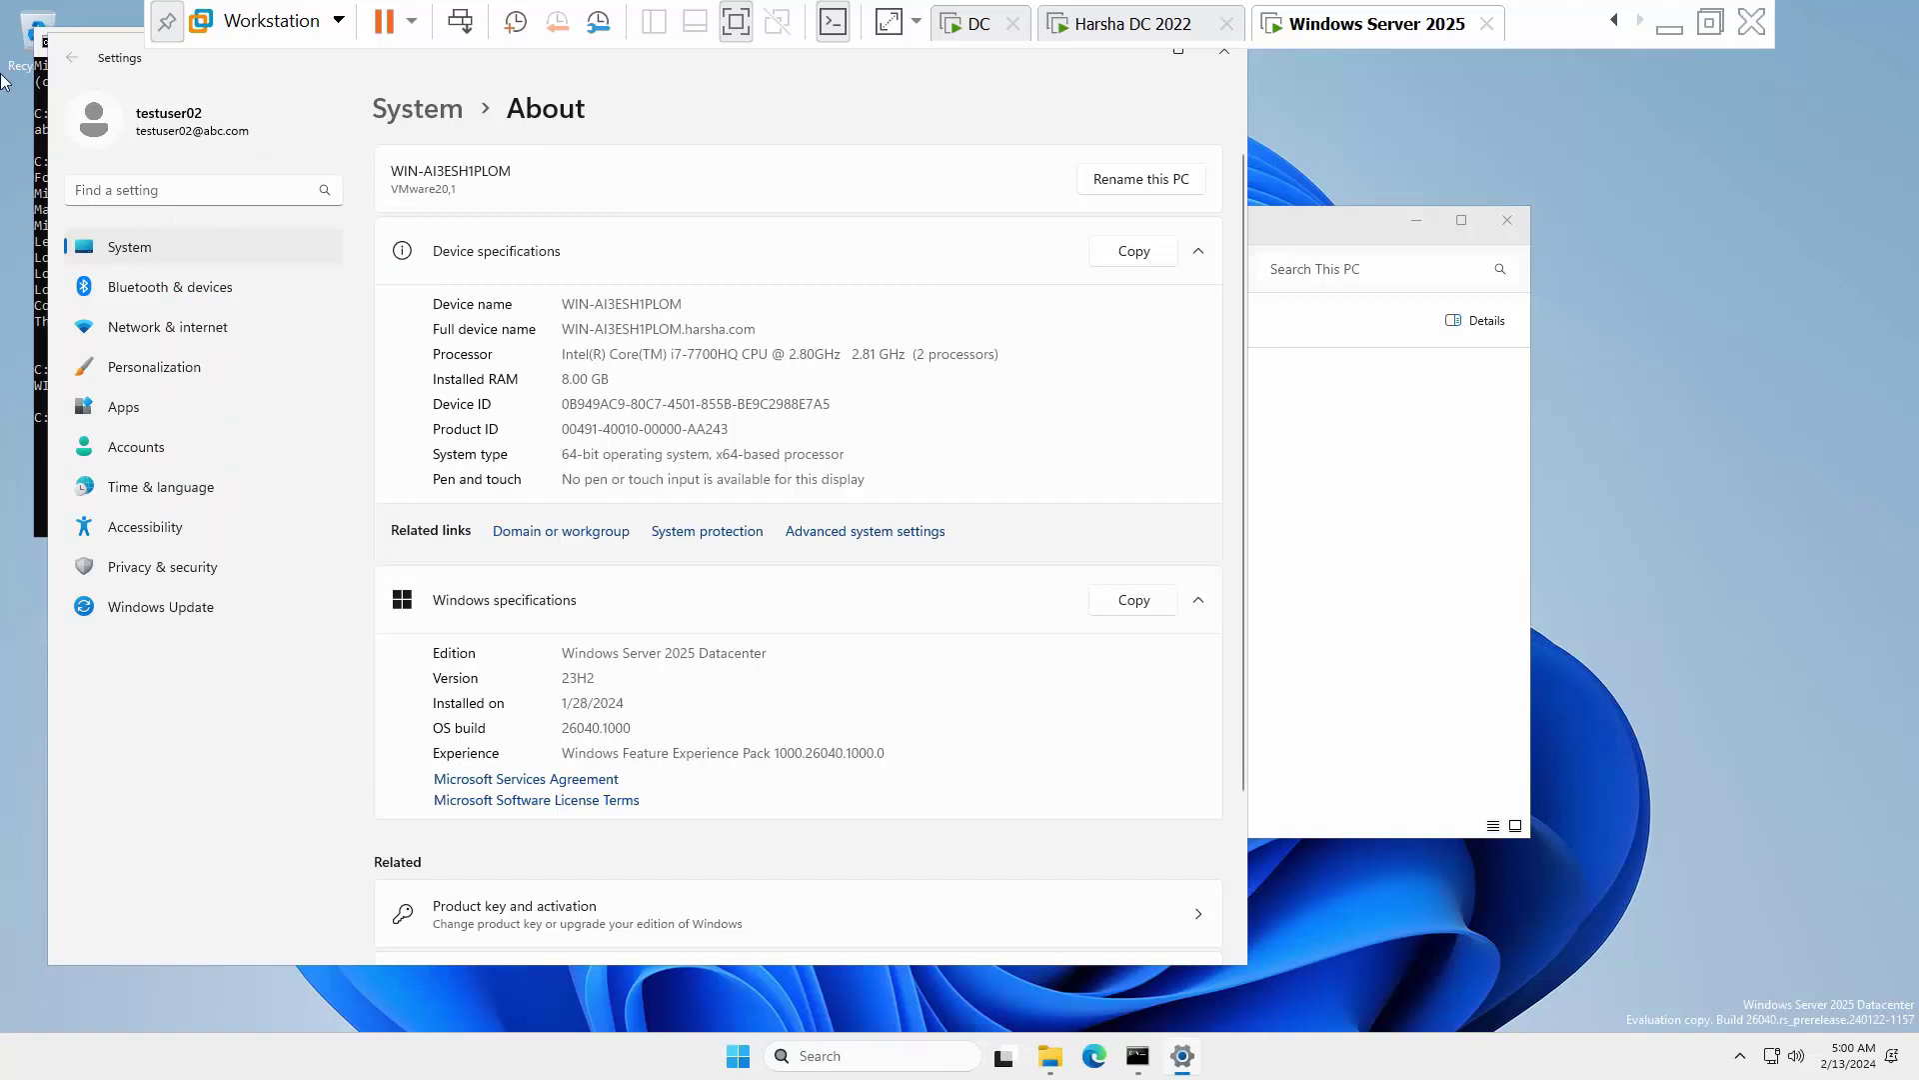
left_click_drag(118, 57, 302, 242)
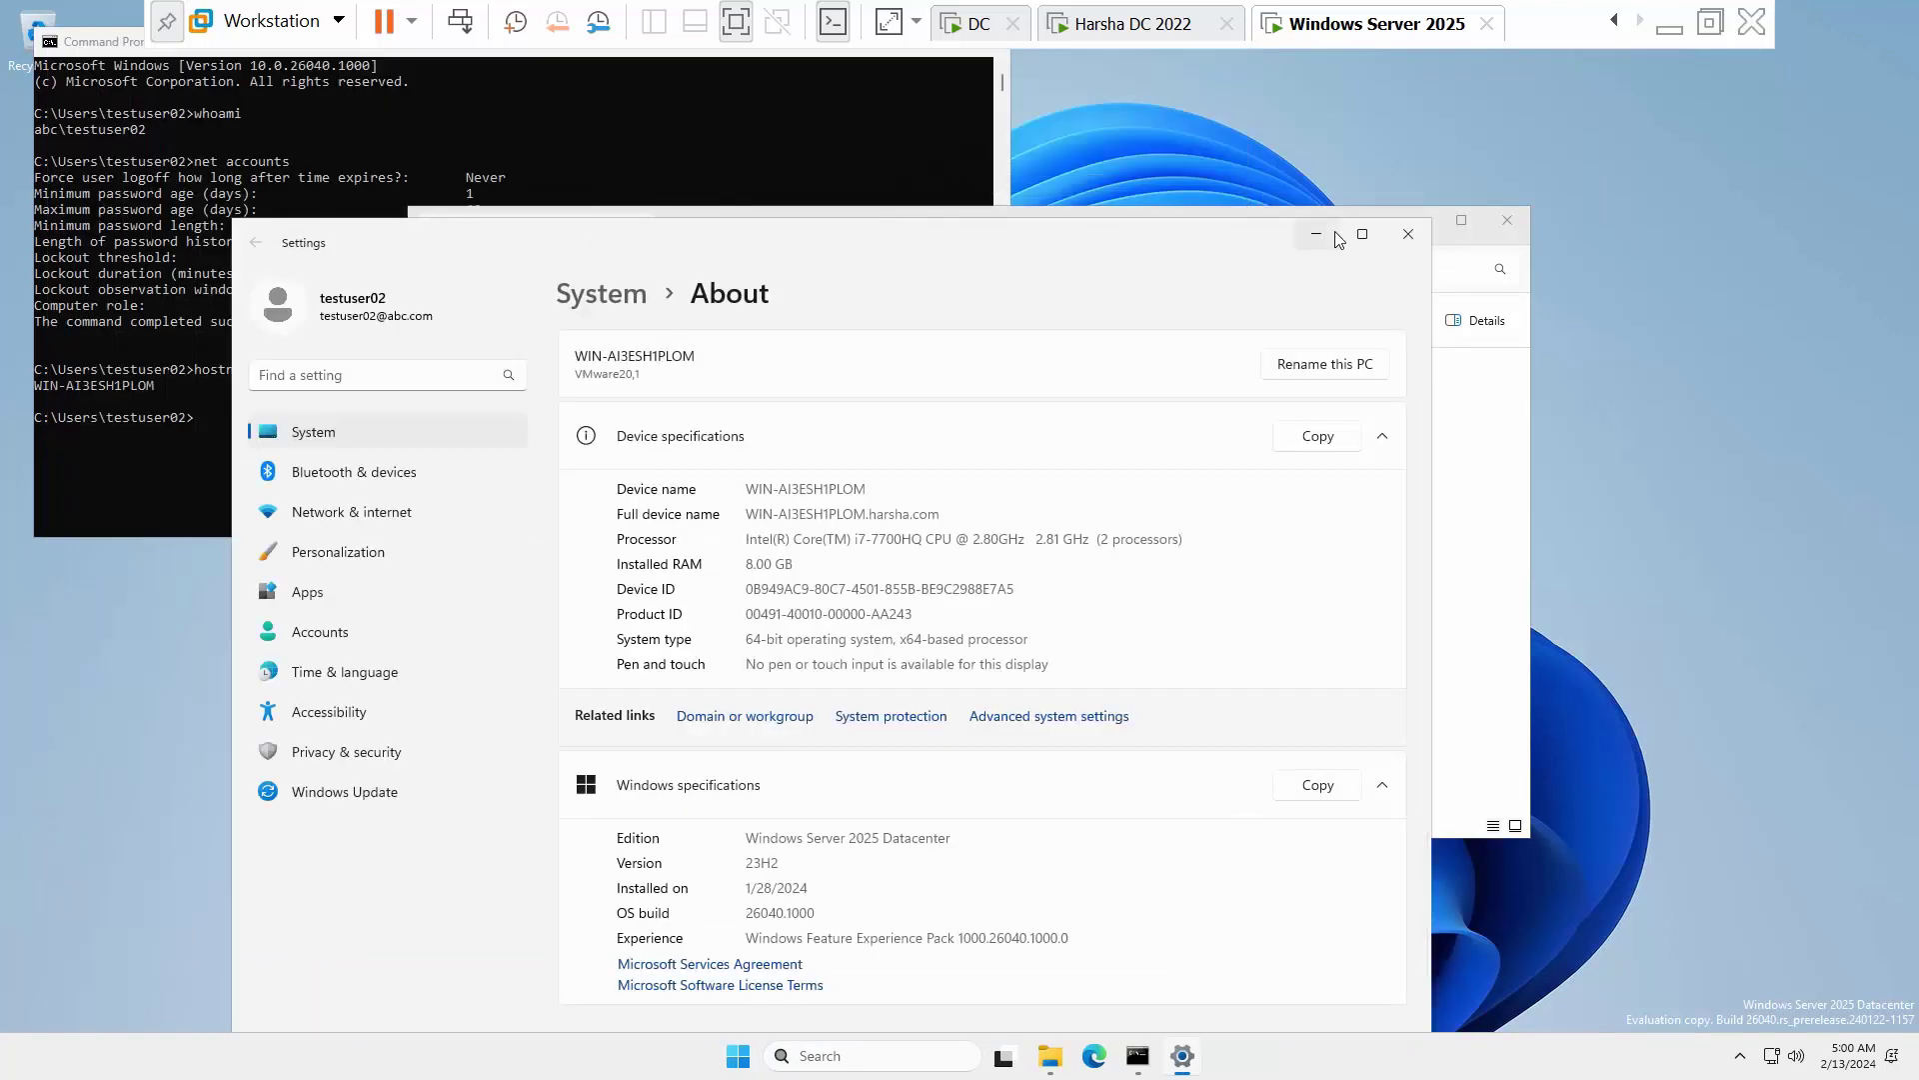
left_click(1337, 237)
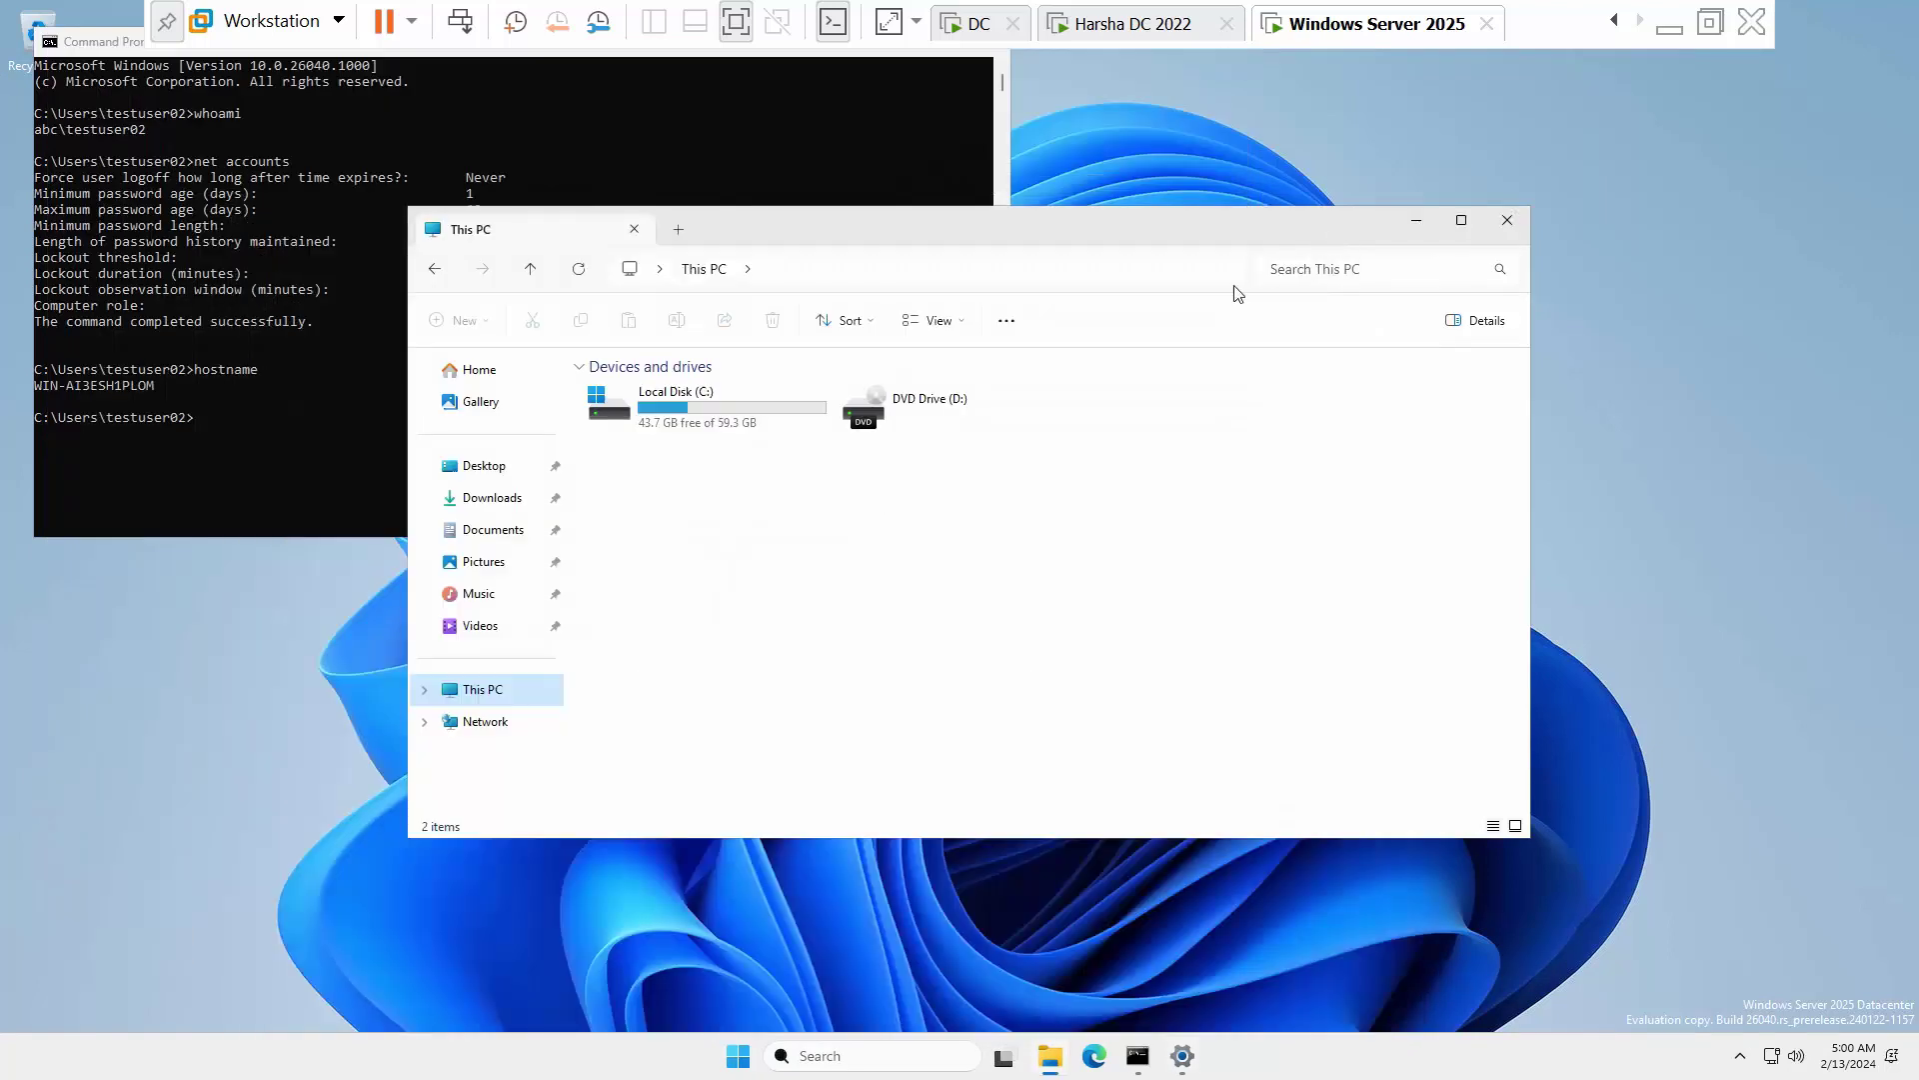